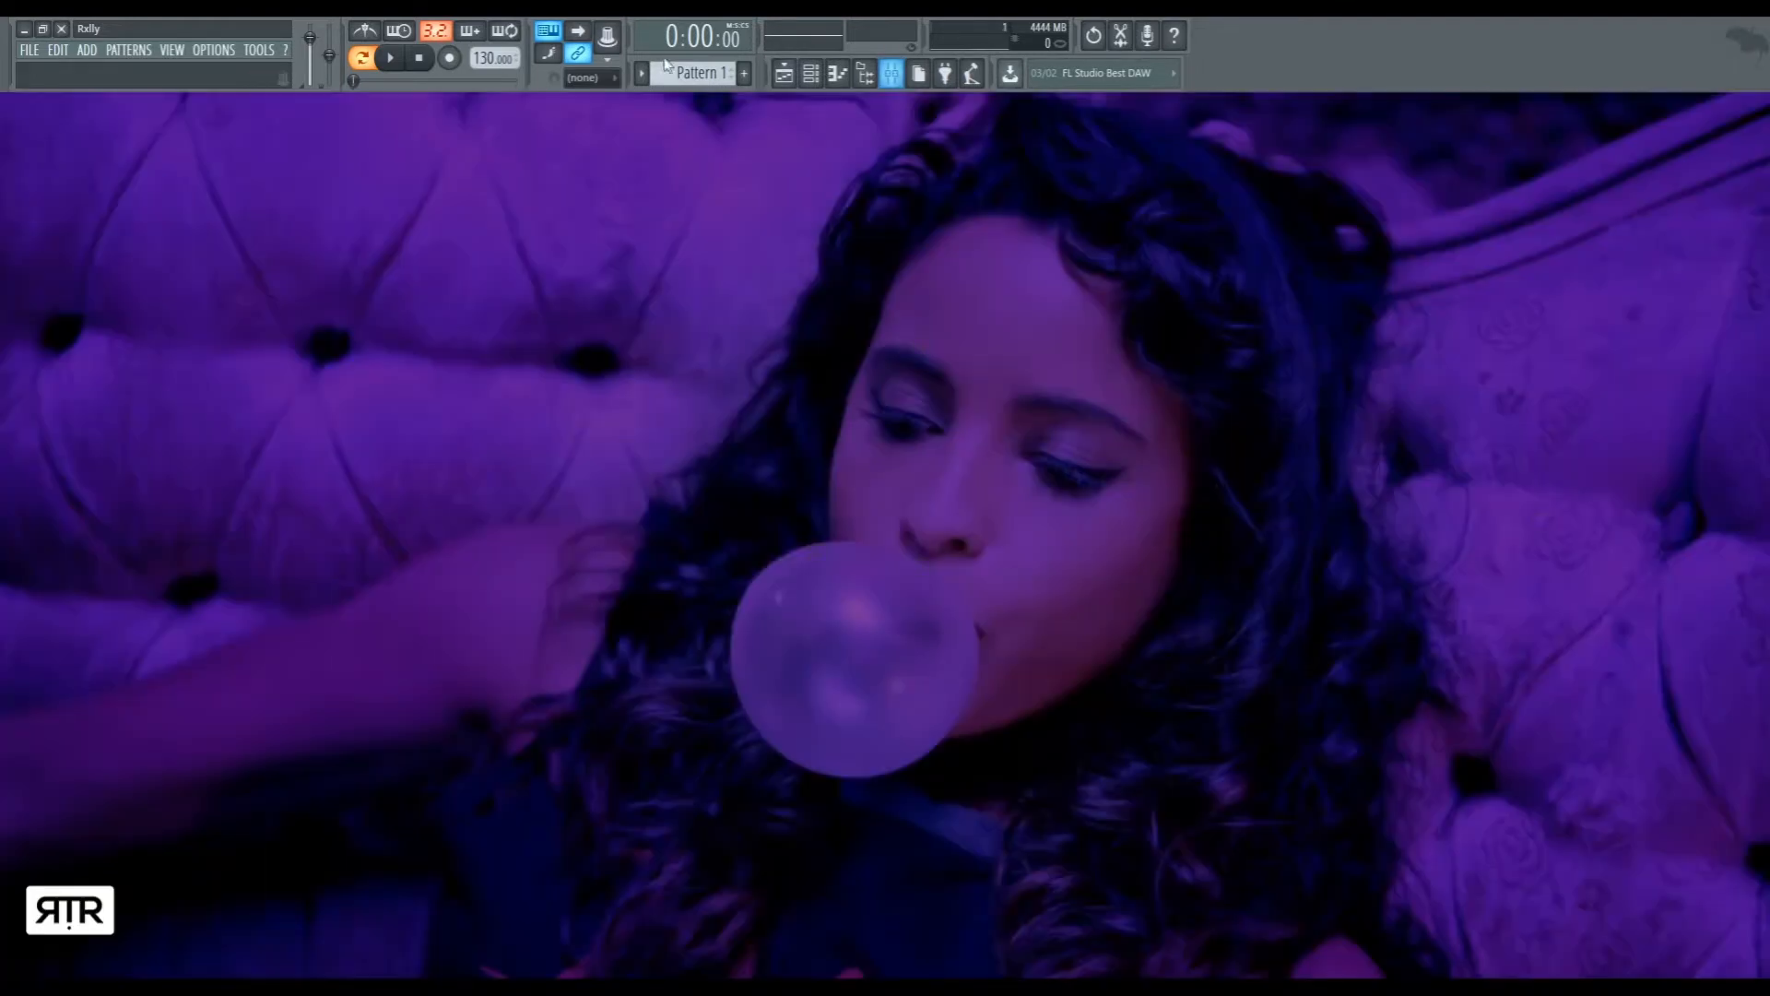
# Set the project tempo to 141 BPM and open the sample browser
pyautogui.moveTo(483, 57); pyautogui.dragTo(483, 37)
pyautogui.click(892, 73)
pyautogui.click(892, 74)
pyautogui.click(867, 73)
pyautogui.click(871, 71)
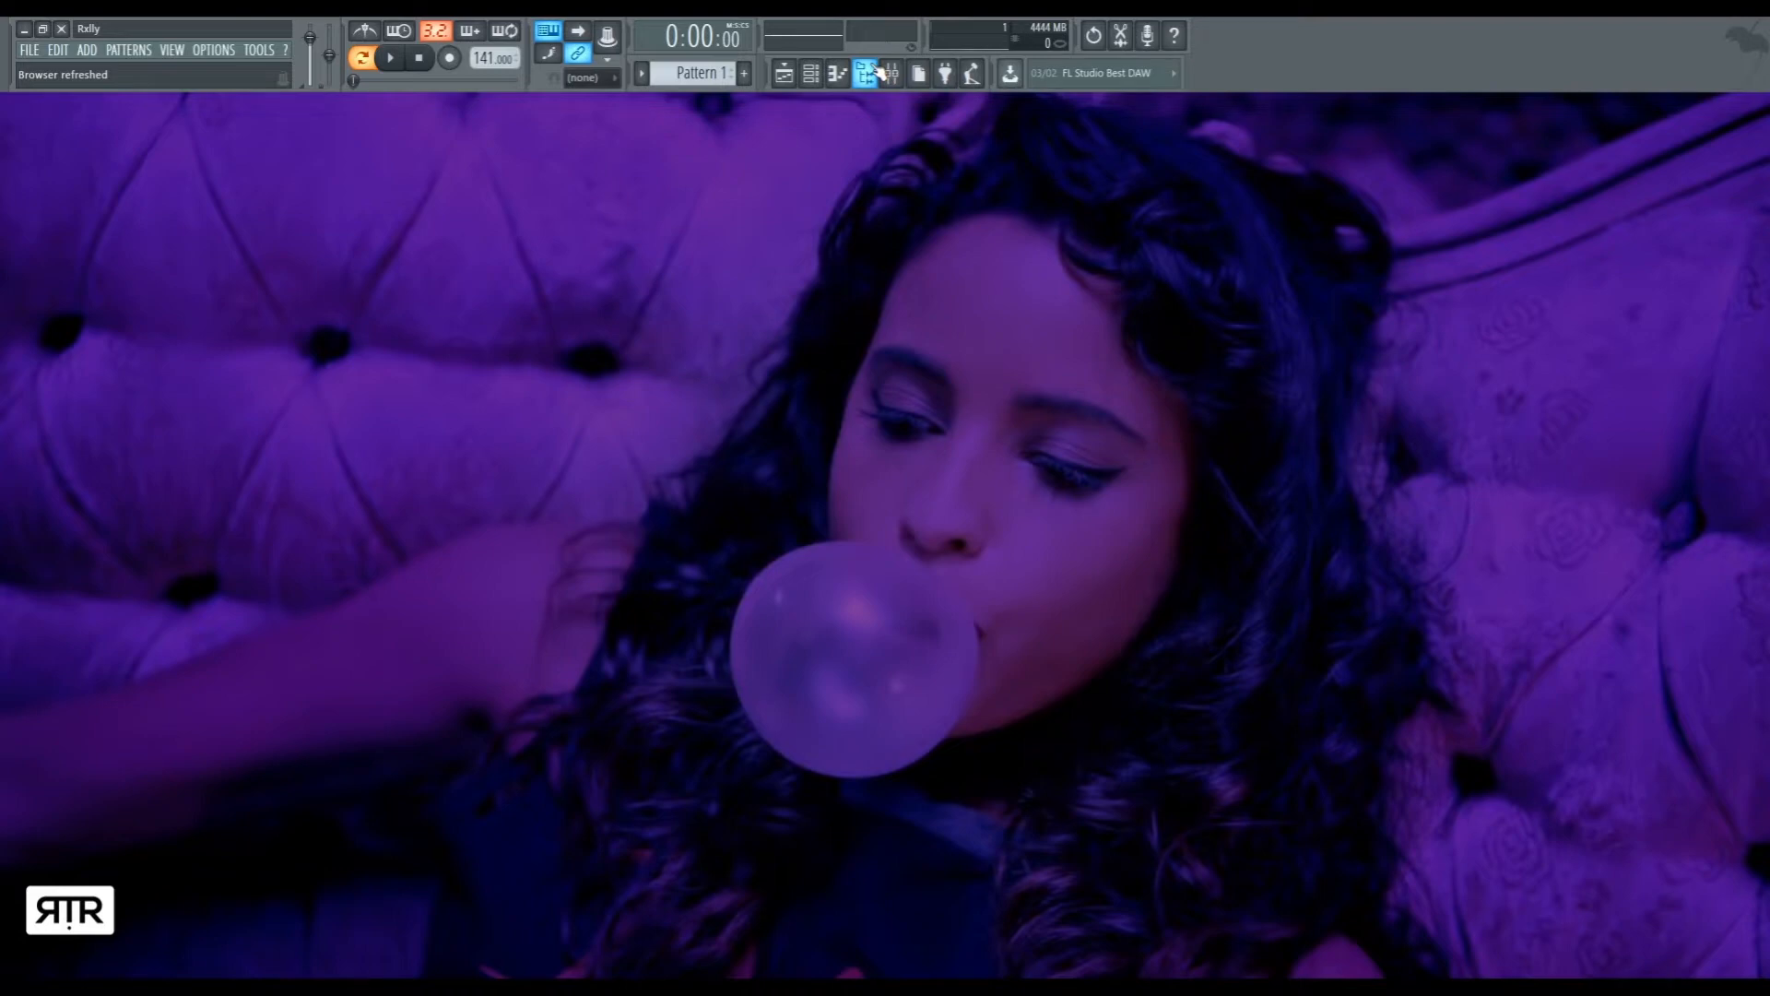
pyautogui.click(871, 72)
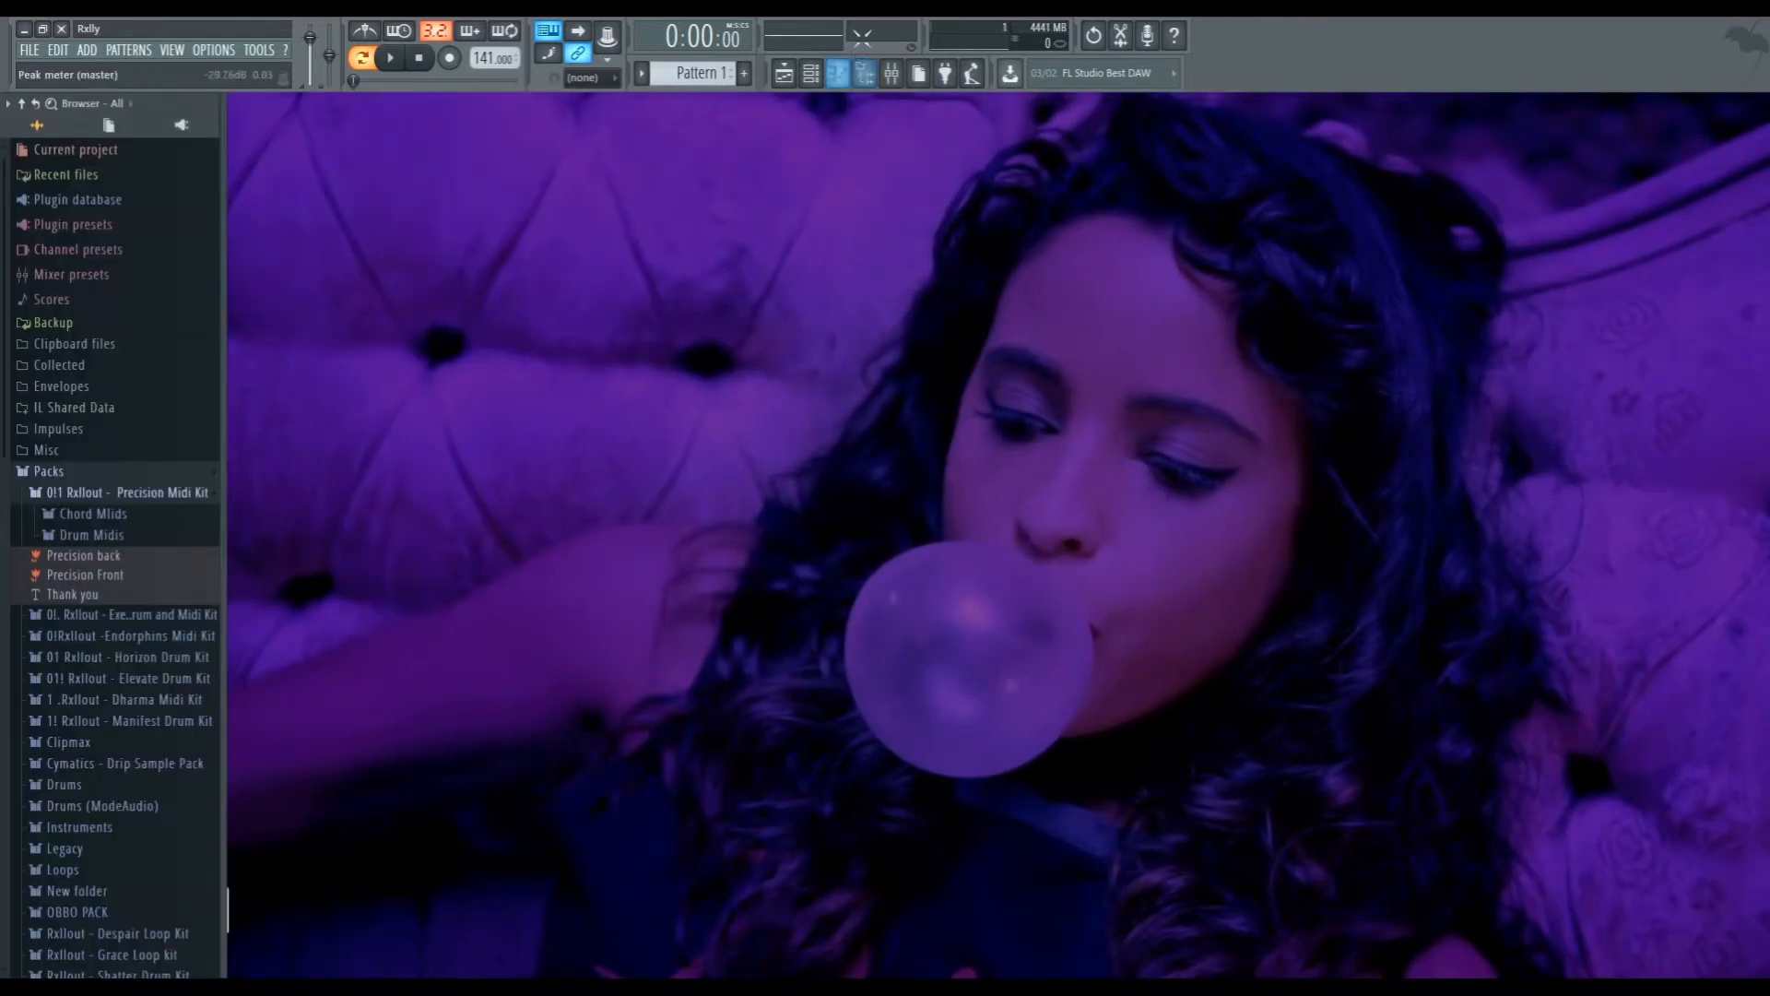
# Open the channel rack and place it near the browser, in the upper part of the workspace
pyautogui.click(842, 74)
pyautogui.click(838, 73)
pyautogui.click(814, 74)
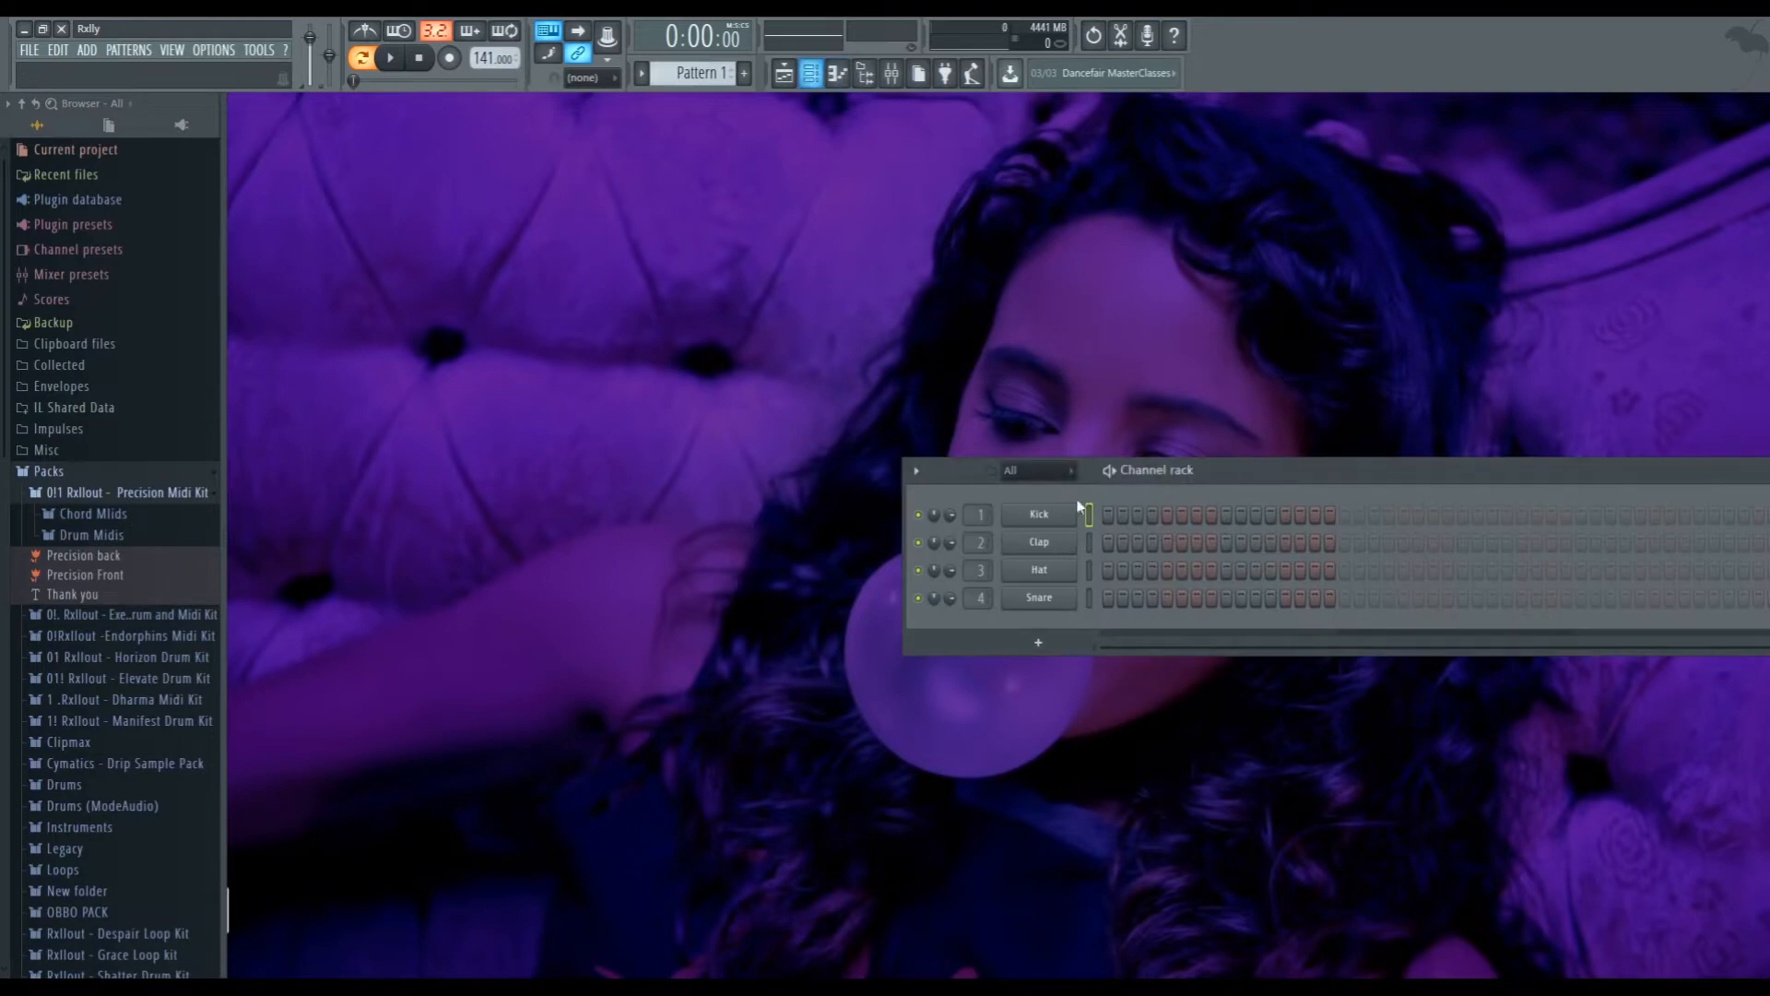
pyautogui.moveTo(1301, 482); pyautogui.dragTo(686, 212)
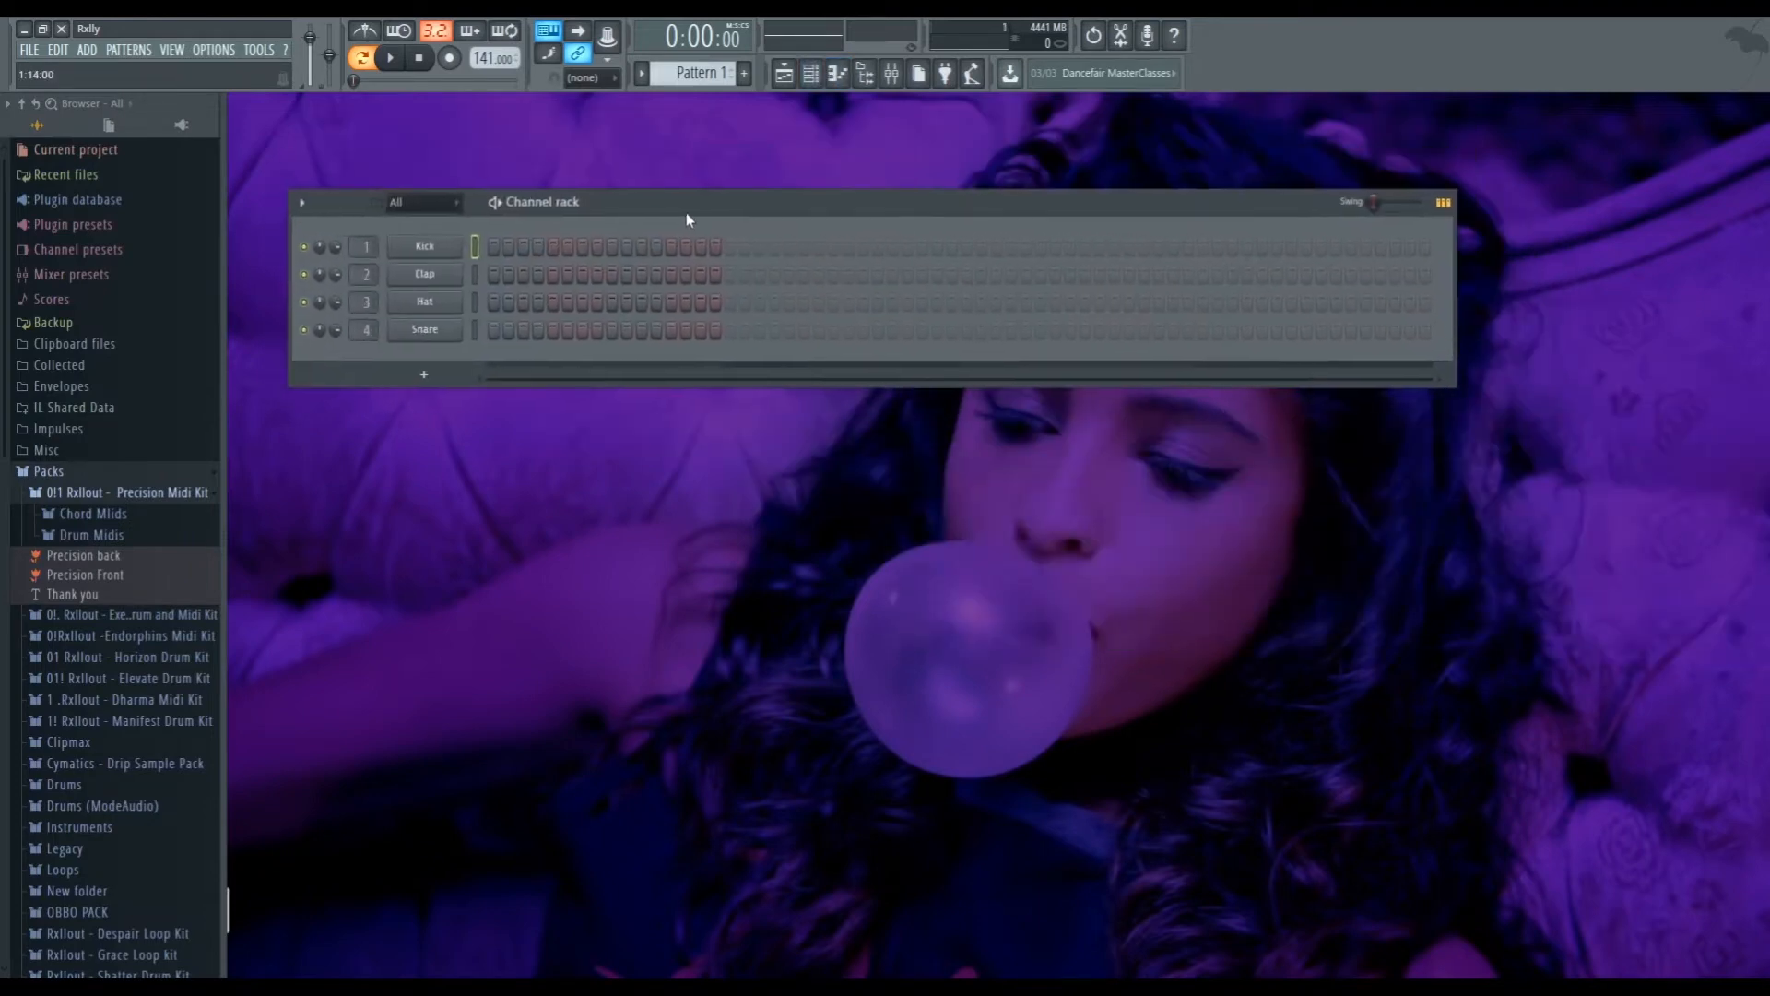
# Expand the Snares folder within the Drums of the Rxllout Execute drum and MIDI kit
pyautogui.click(106, 536)
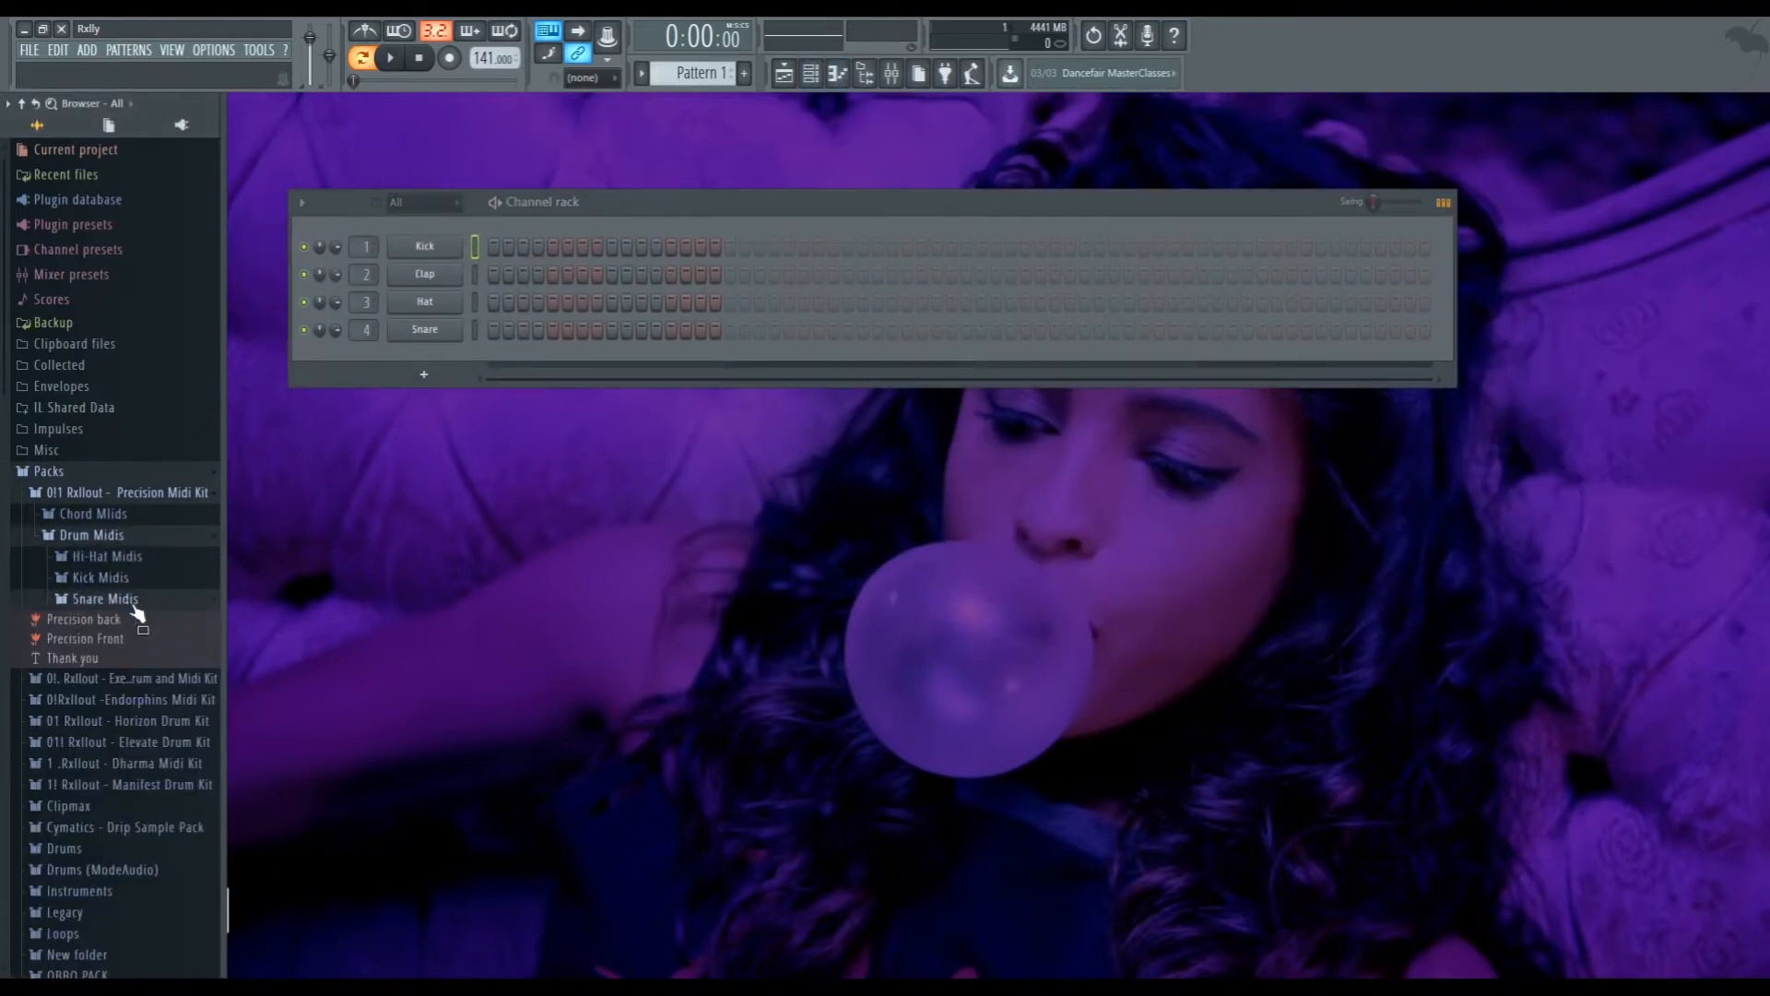
pyautogui.click(121, 518)
pyautogui.click(133, 519)
pyautogui.click(147, 616)
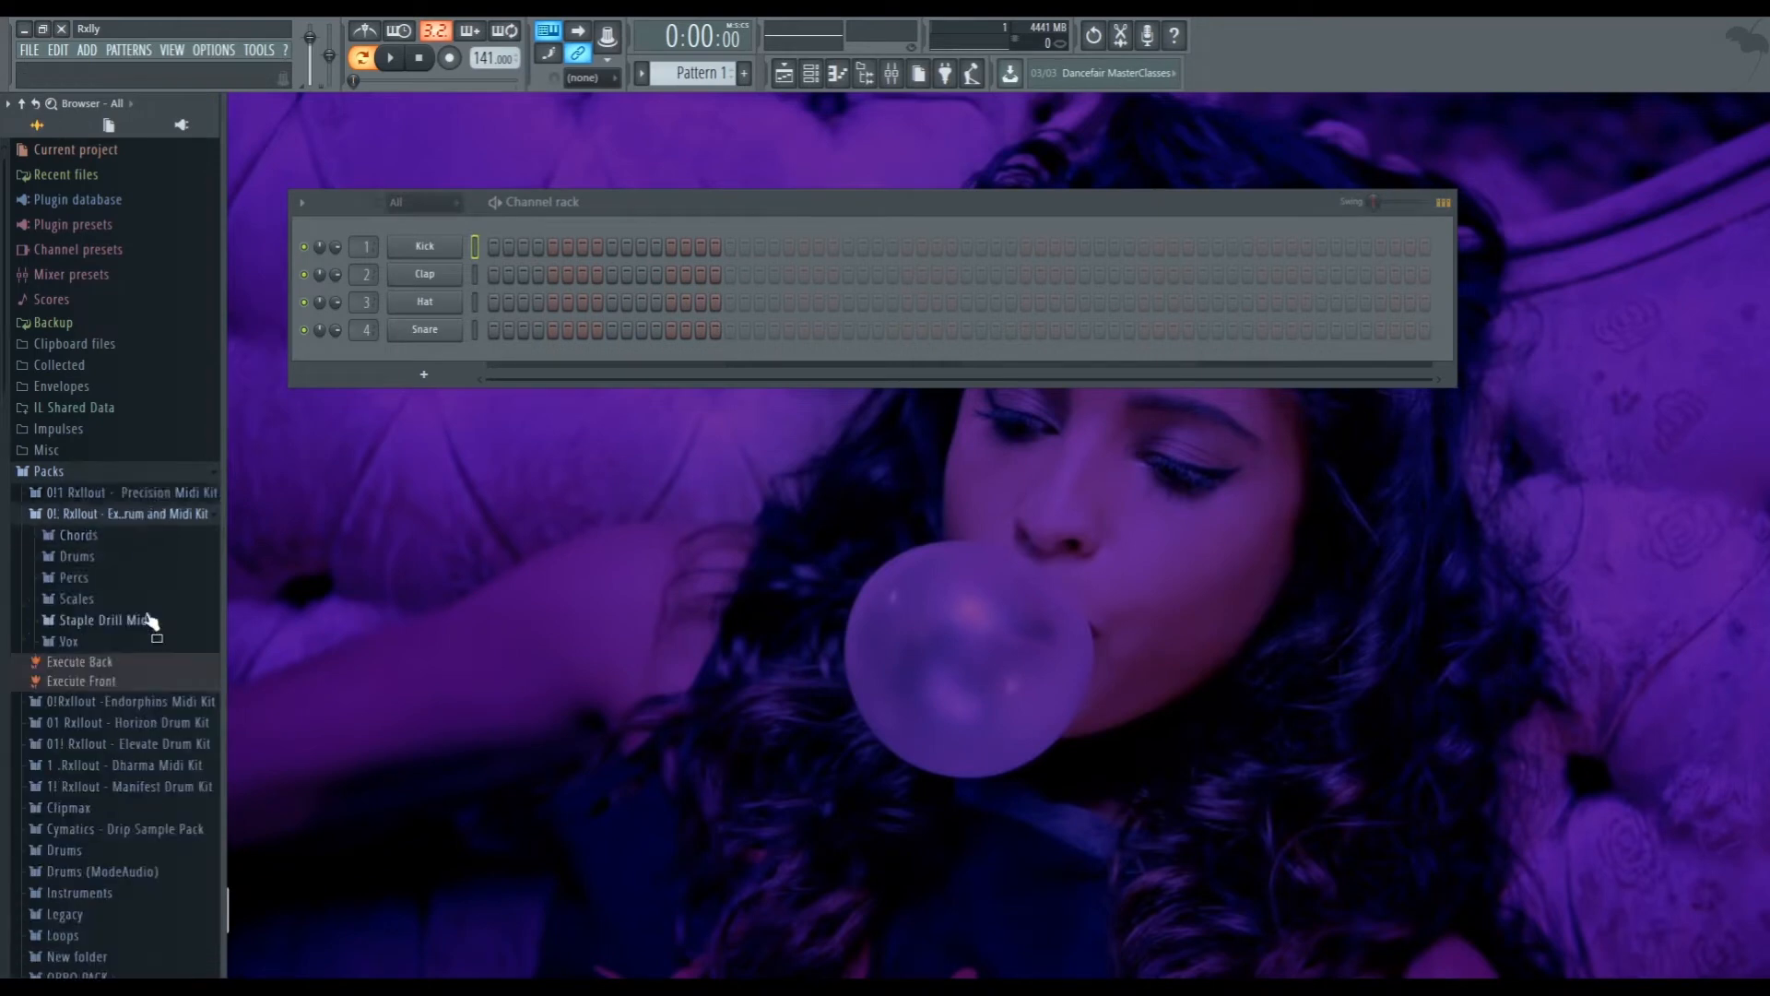
pyautogui.click(118, 557)
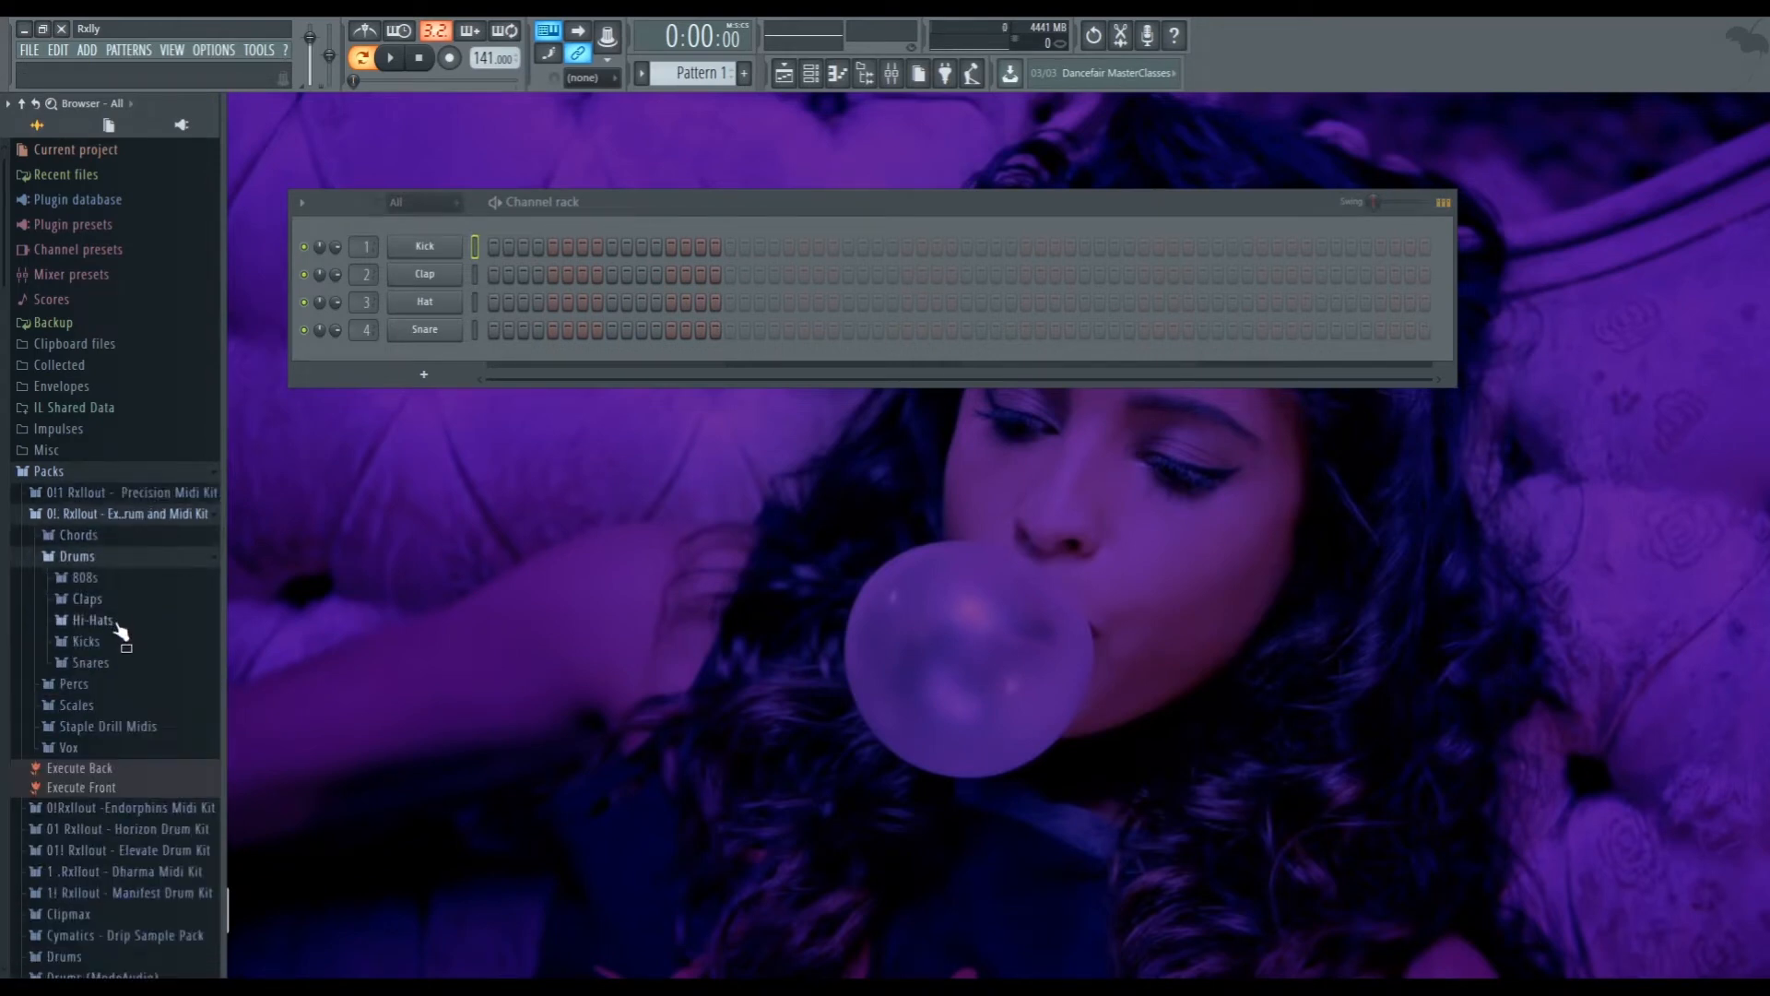
pyautogui.click(92, 662)
# Audition the snares, replace the Kick channel's sample with RX - Expose Snare, and put a hit on step 5
pyautogui.click(166, 782)
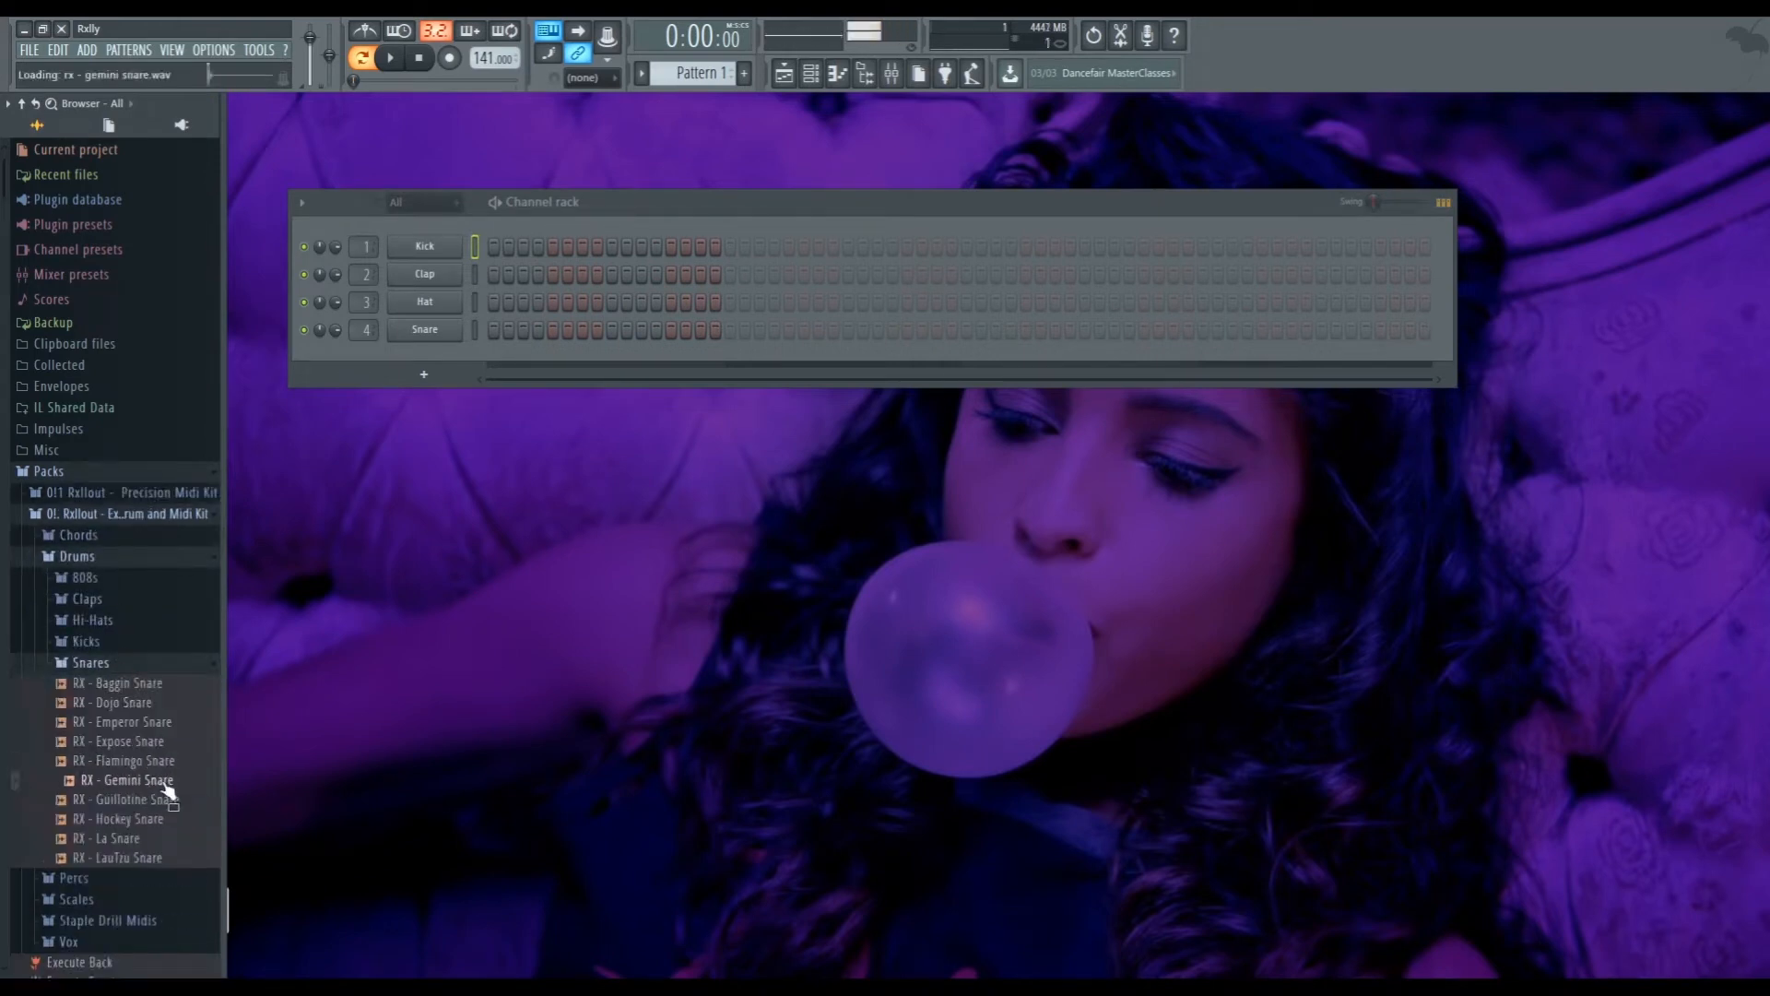
pyautogui.click(165, 802)
pyautogui.click(164, 821)
pyautogui.click(157, 840)
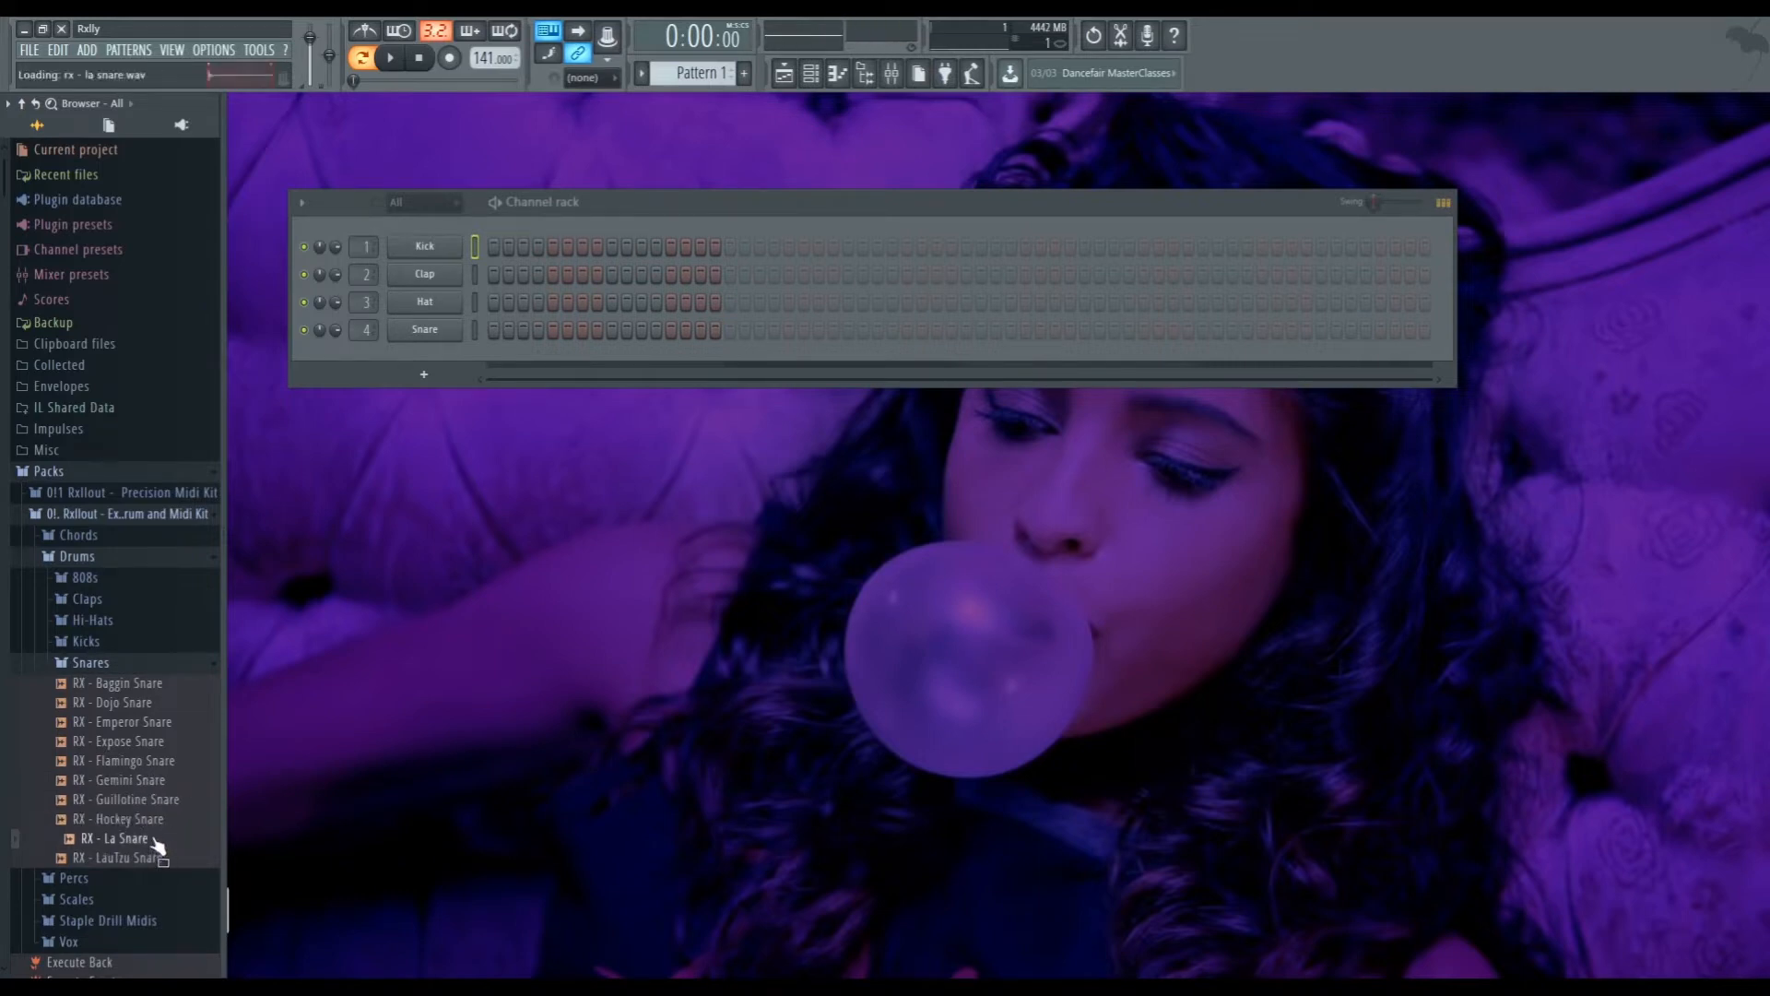
pyautogui.click(129, 741)
pyautogui.moveTo(129, 742); pyautogui.dragTo(429, 247)
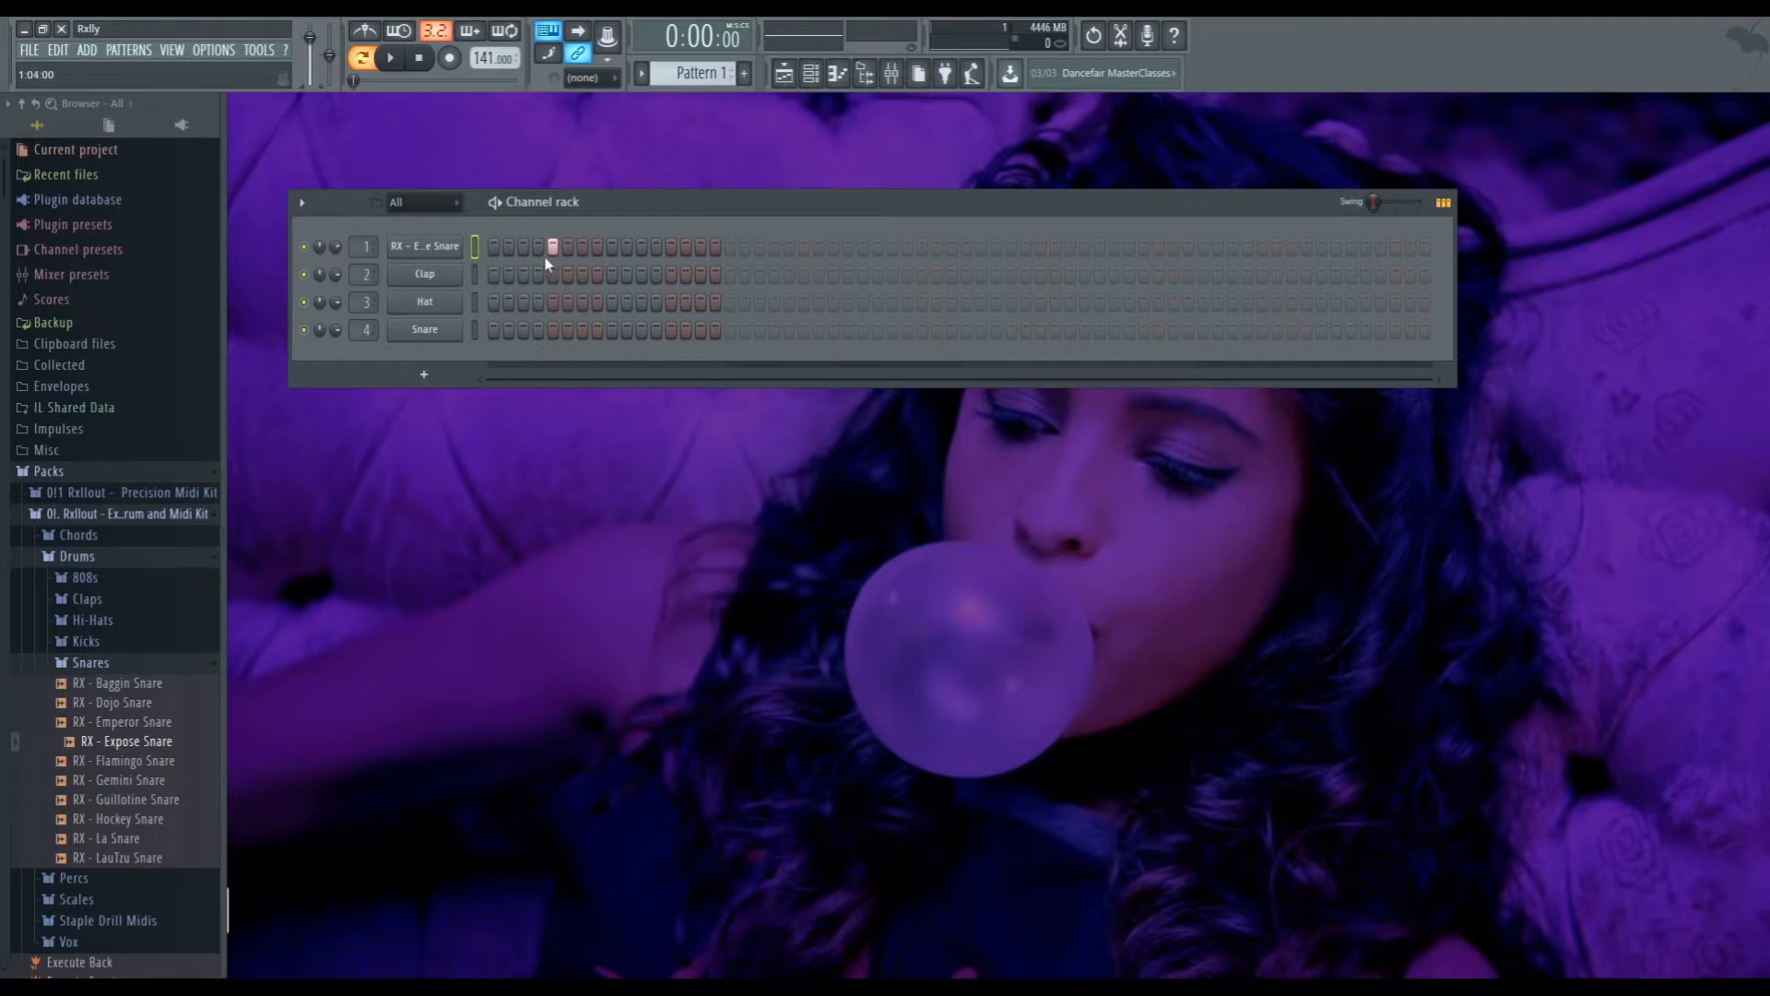
pyautogui.press('space')
# Replace the Clap channel's sample with RX - Corsair Clap, add a hit on step 5, and play the pattern
pyautogui.click(128, 600)
pyautogui.click(147, 639)
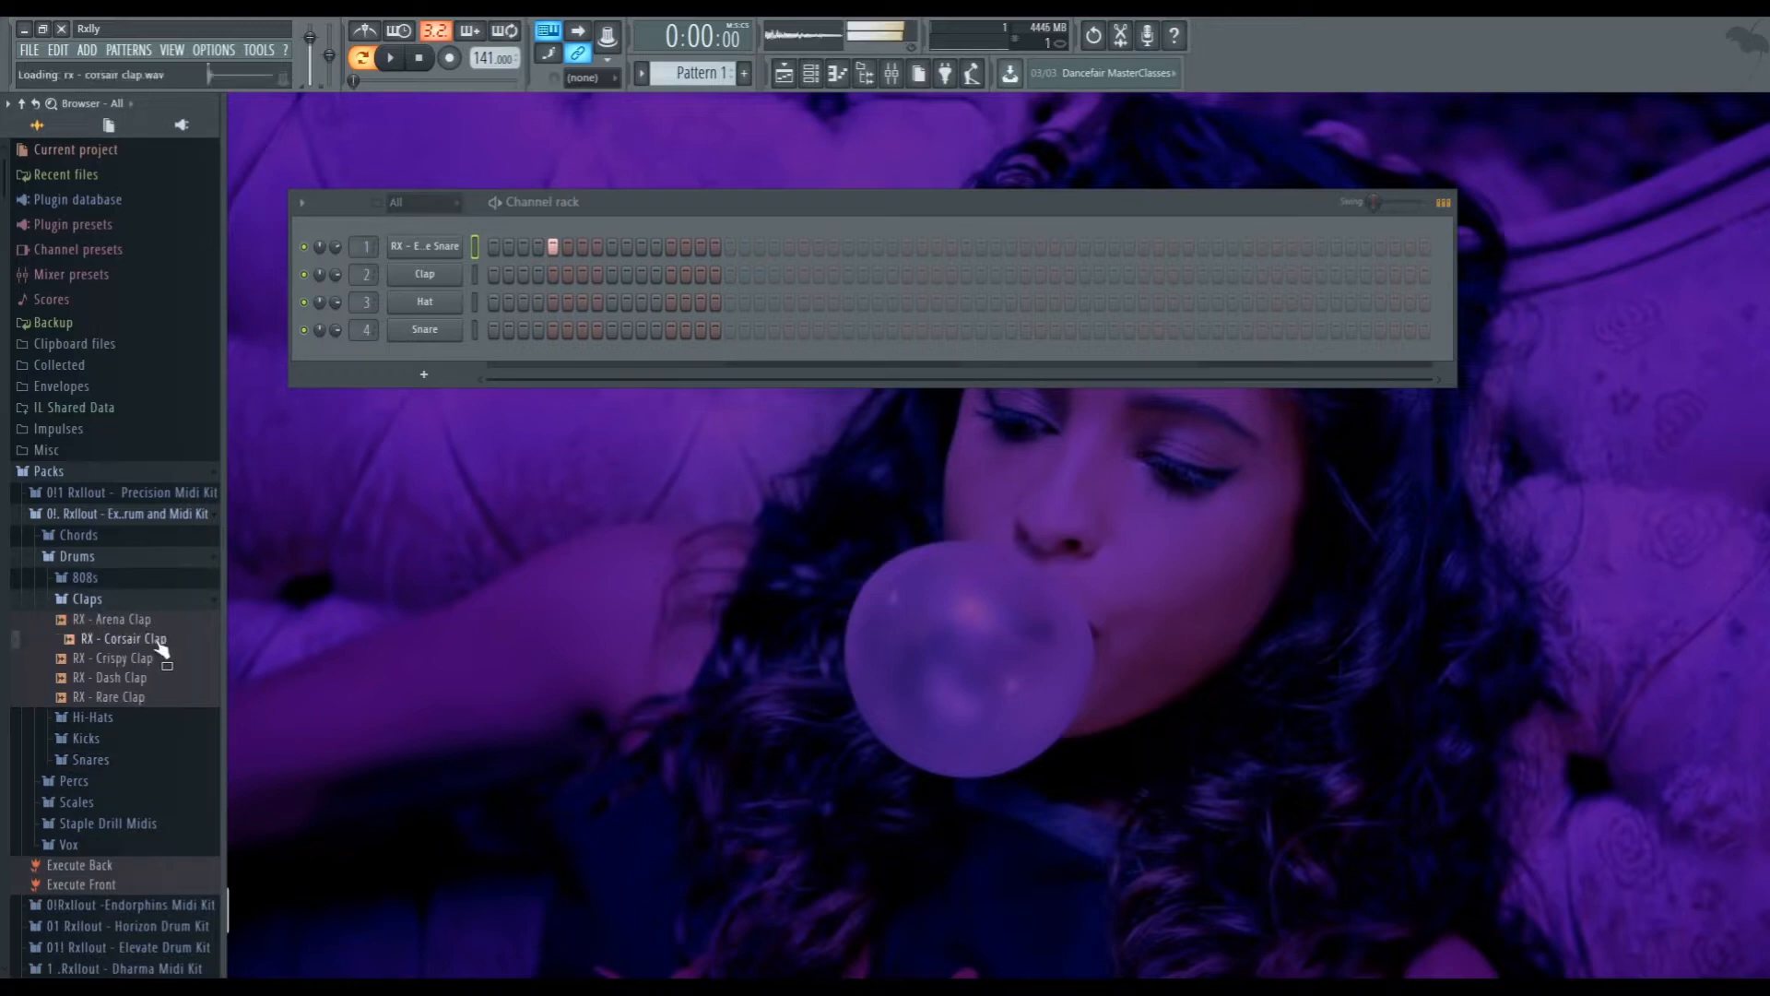
pyautogui.moveTo(161, 649); pyautogui.dragTo(420, 275)
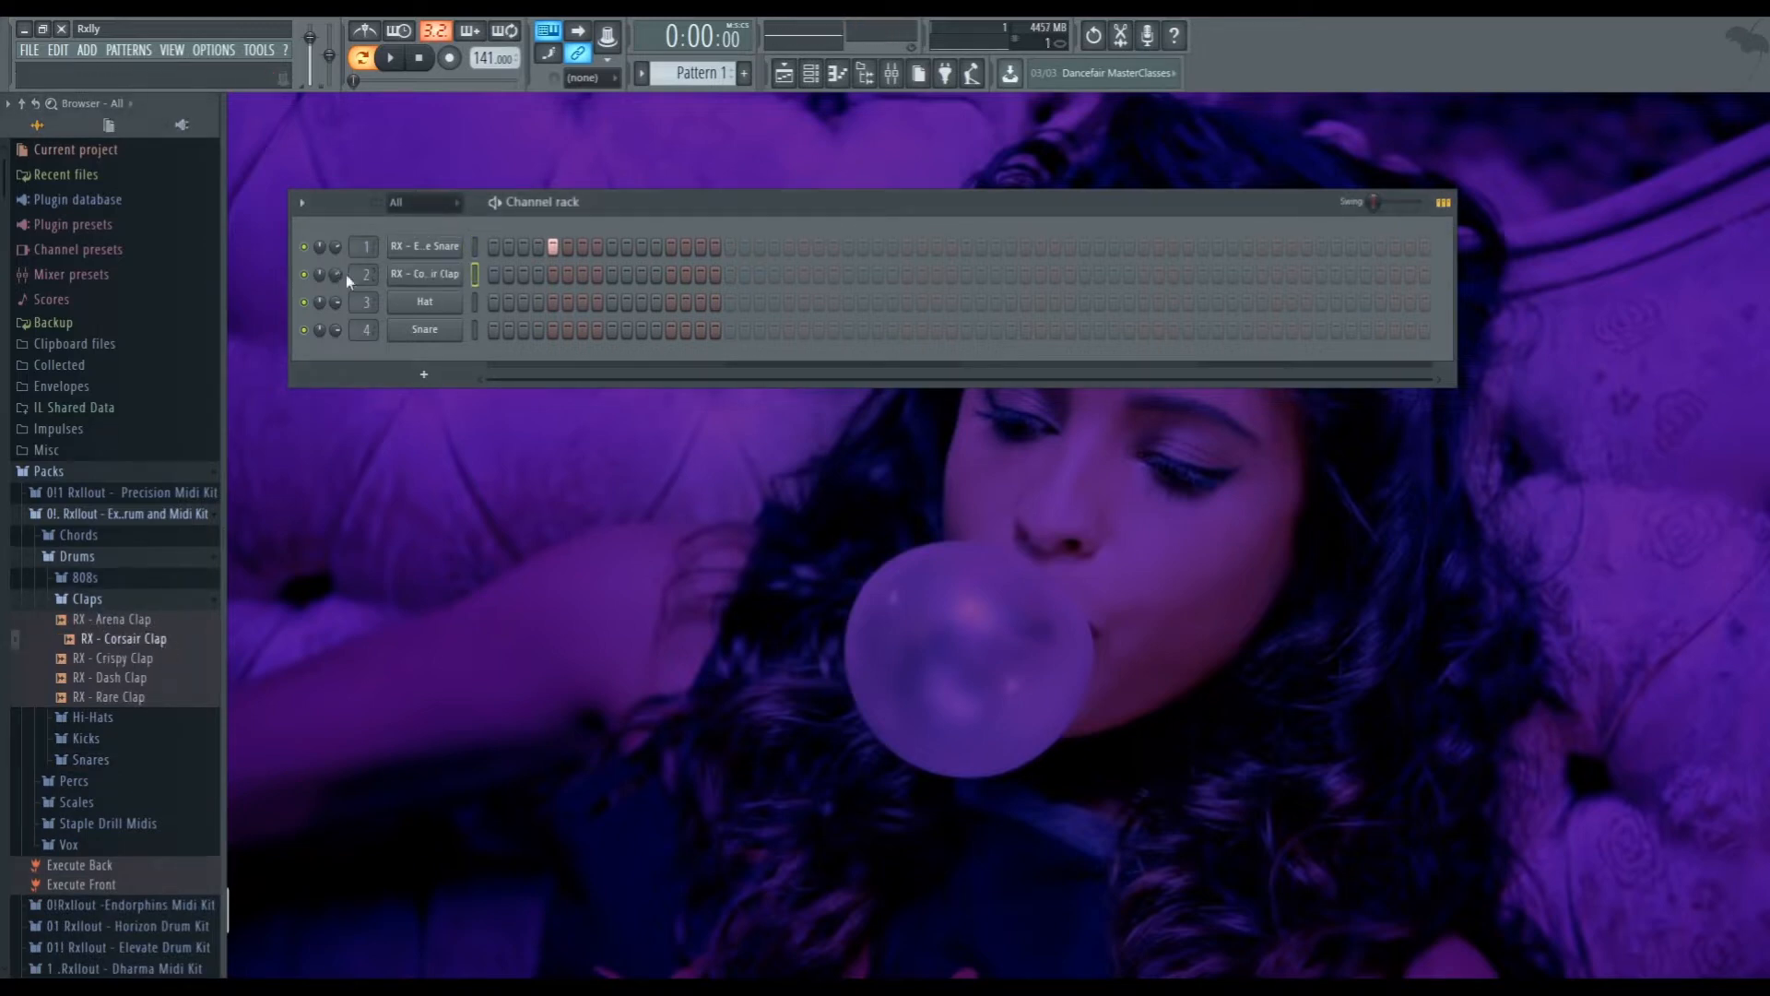
pyautogui.click(554, 275)
pyautogui.press('space')
pyautogui.press('space')
pyautogui.press('space')
pyautogui.press('space')
# Open the RX - Corsair Clap channel's settings and show its miscellaneous functions
pyautogui.click(452, 275)
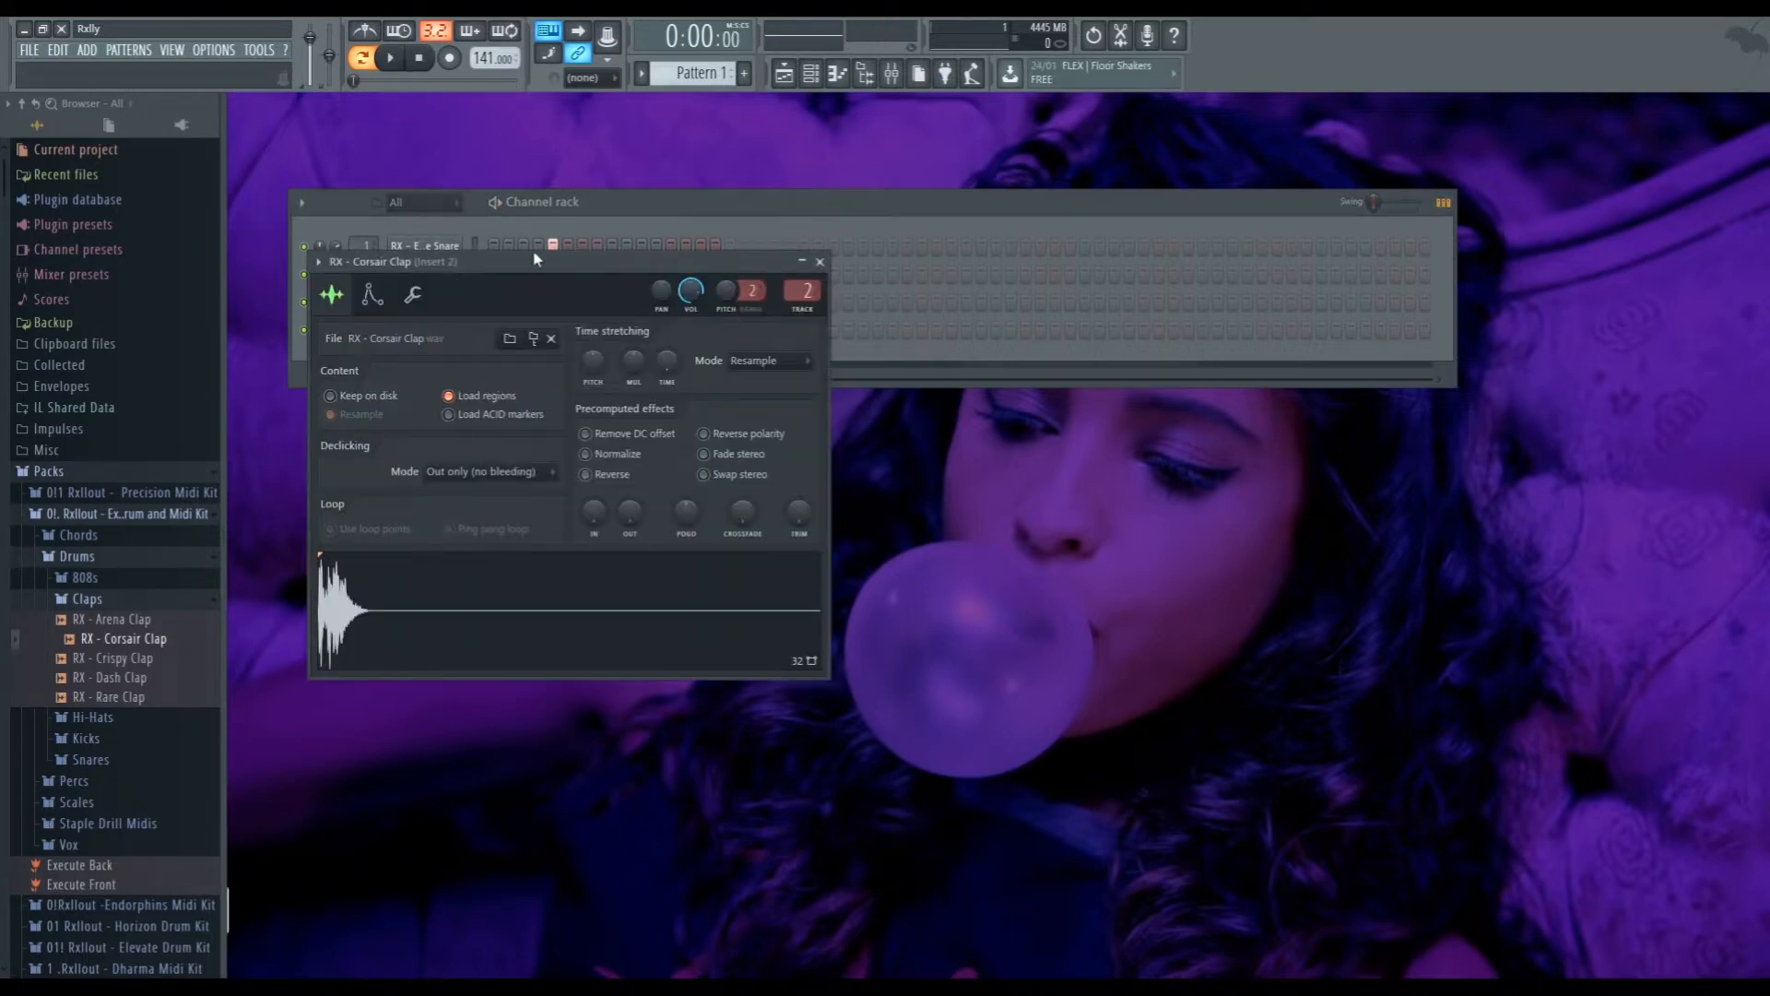
pyautogui.moveTo(535, 259); pyautogui.dragTo(876, 283)
pyautogui.click(715, 319)
pyautogui.click(674, 318)
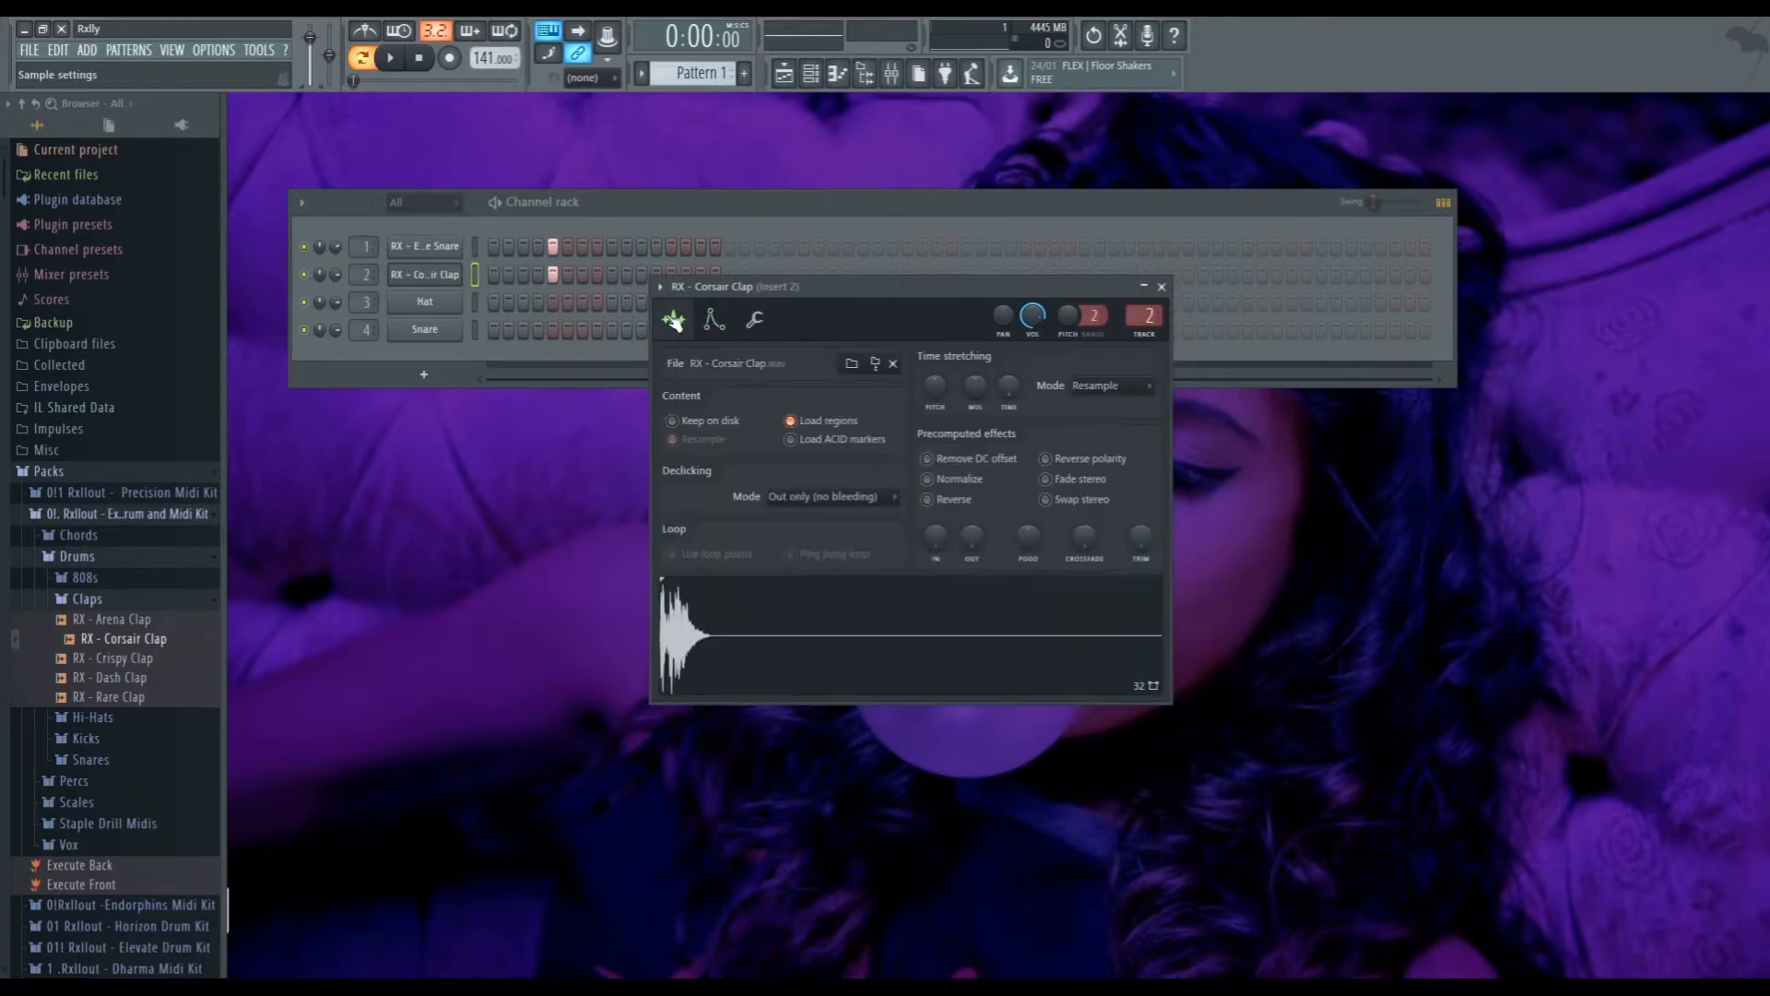
pyautogui.click(754, 319)
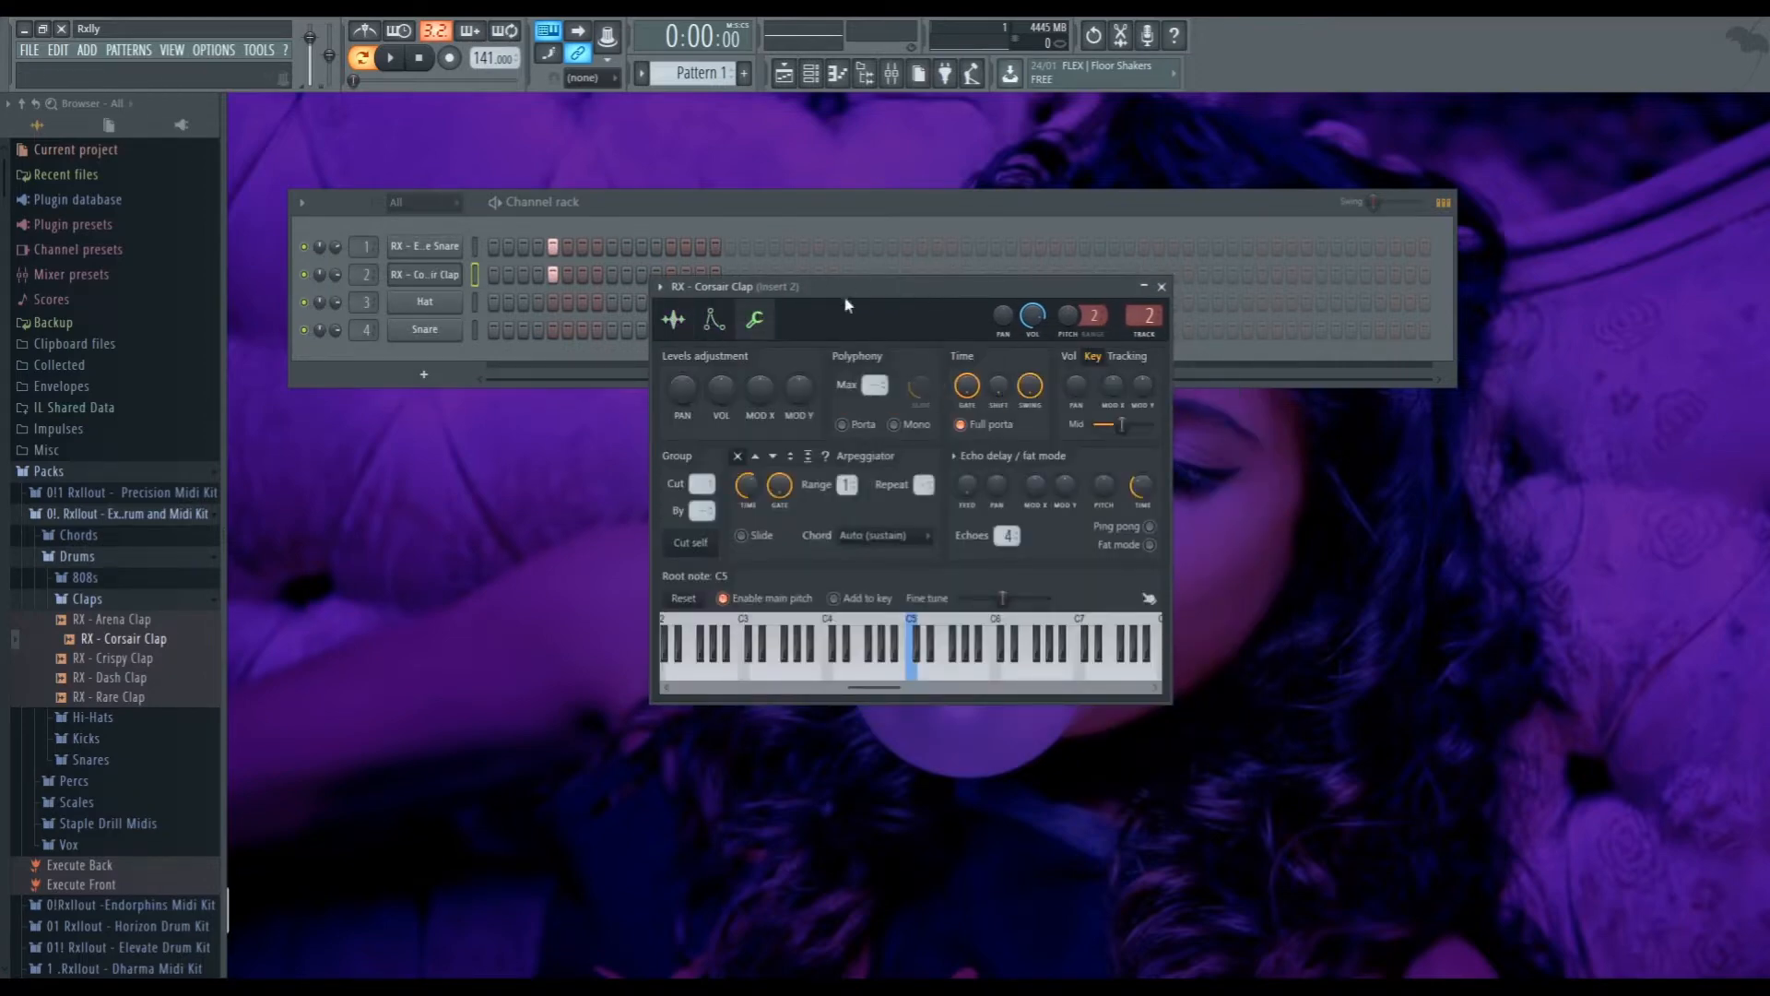
pyautogui.click(425, 275)
pyautogui.click(425, 275)
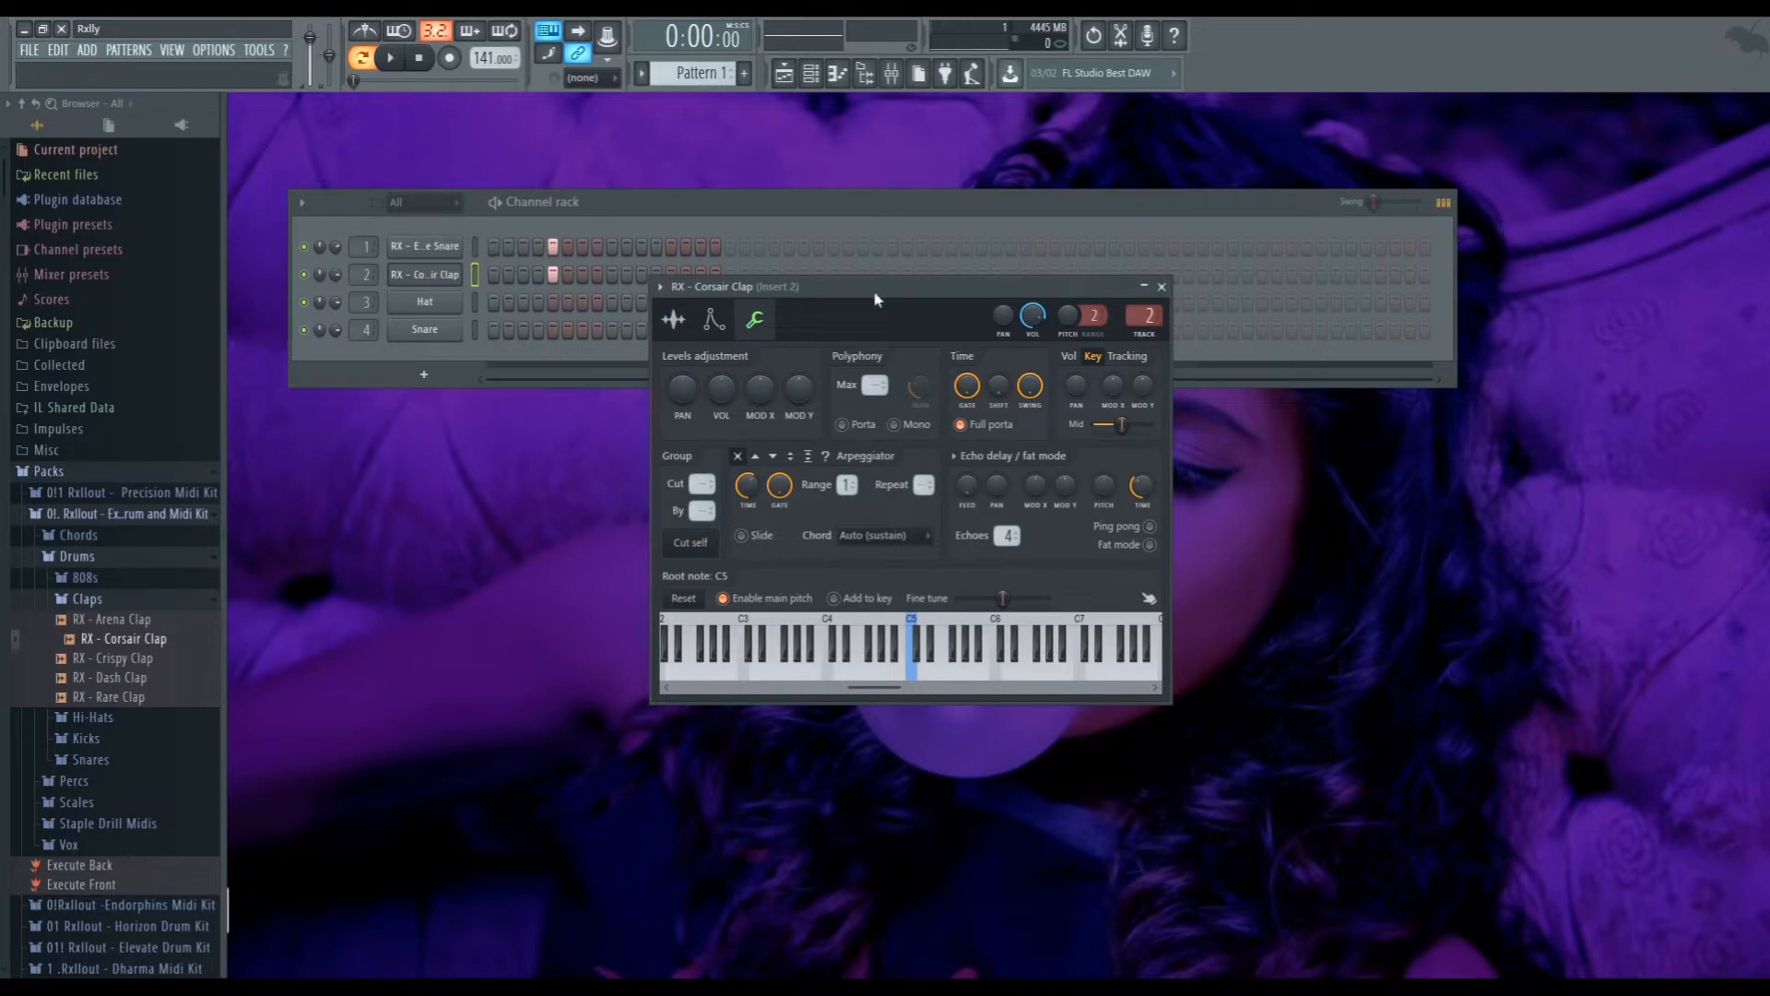
# Place the clap's settings window below the channel rack, add some time Shift to the clap, and play the pattern
pyautogui.moveTo(874, 293); pyautogui.dragTo(718, 350)
pyautogui.click(450, 277)
pyautogui.click(450, 276)
pyautogui.click(450, 277)
pyautogui.click(459, 281)
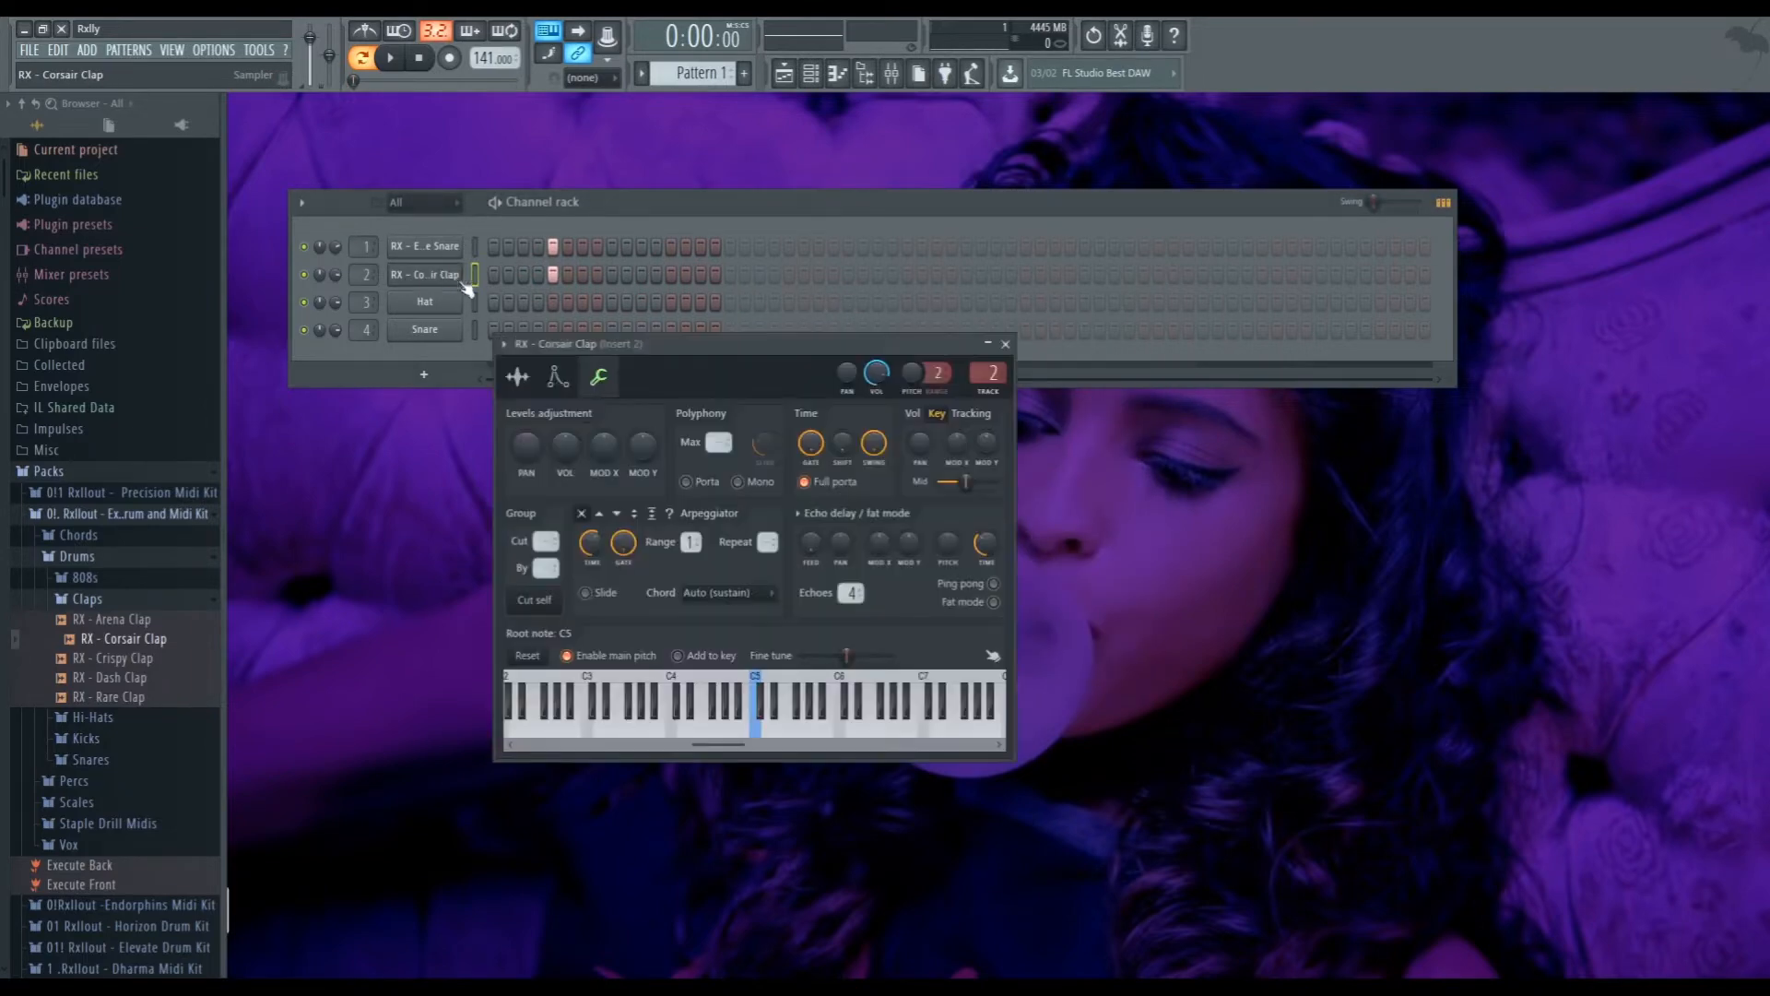
pyautogui.click(517, 376)
pyautogui.click(598, 376)
pyautogui.moveTo(704, 346); pyautogui.dragTo(626, 410)
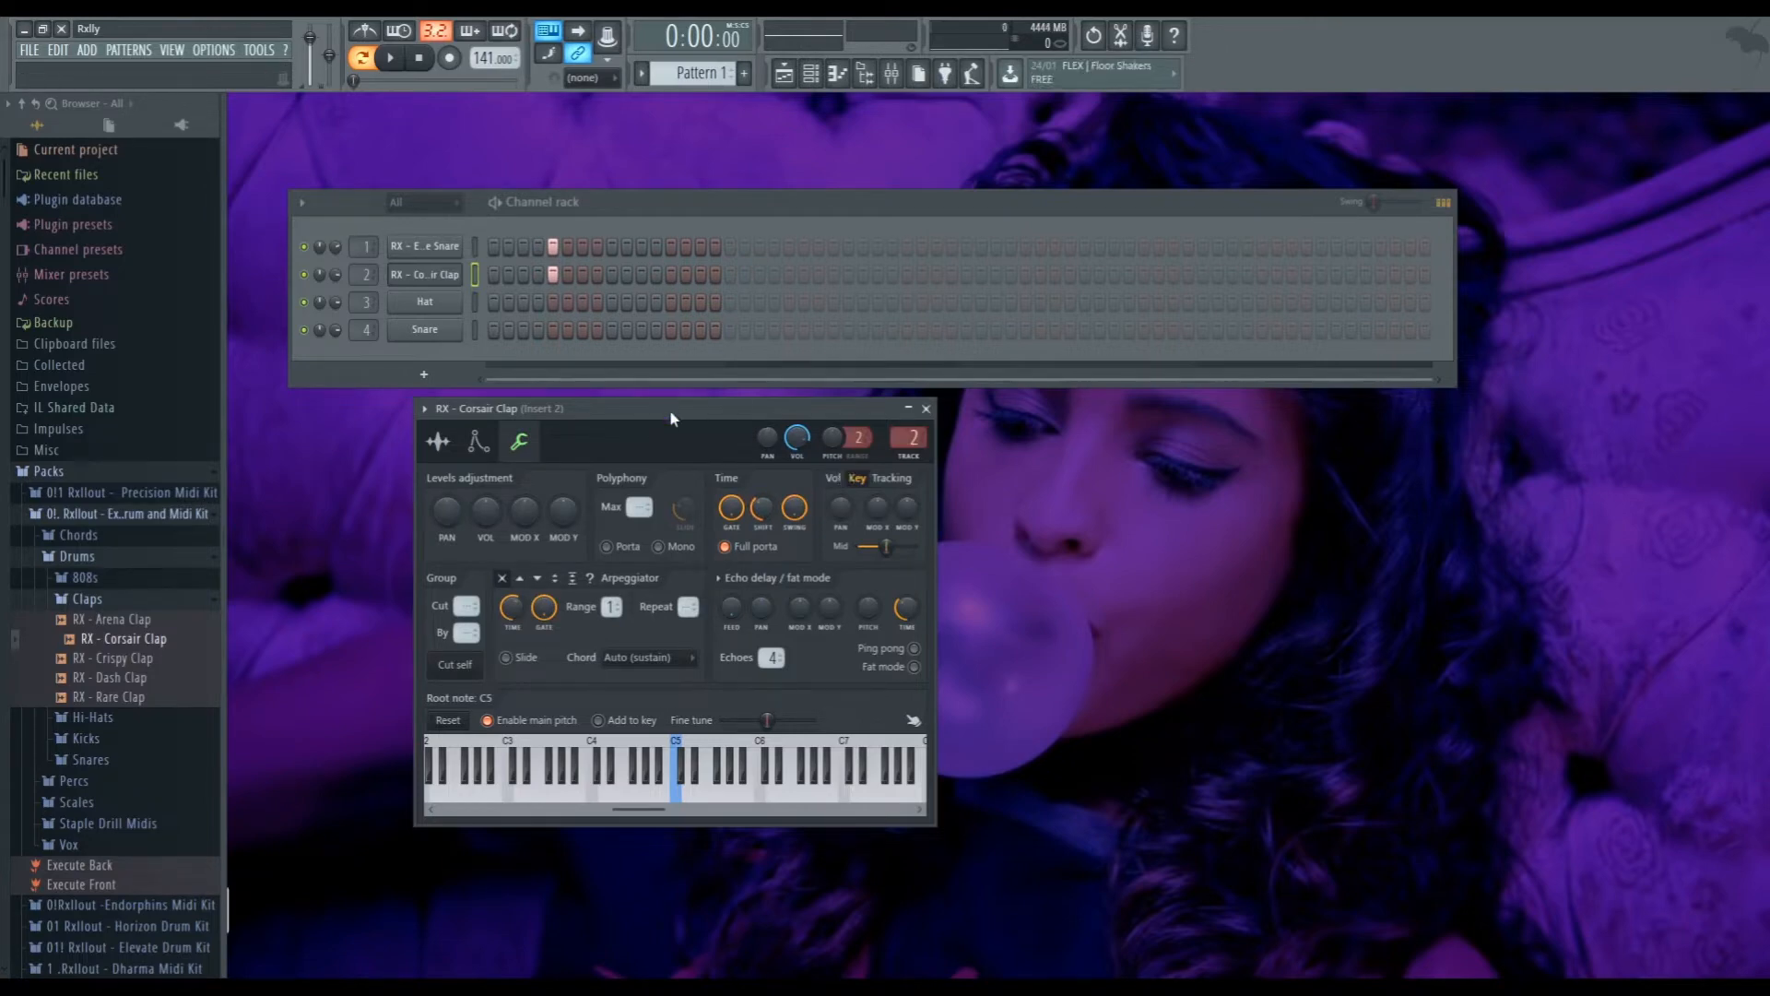
pyautogui.moveTo(672, 409); pyautogui.dragTo(664, 436)
pyautogui.press('space')
pyautogui.press('space')
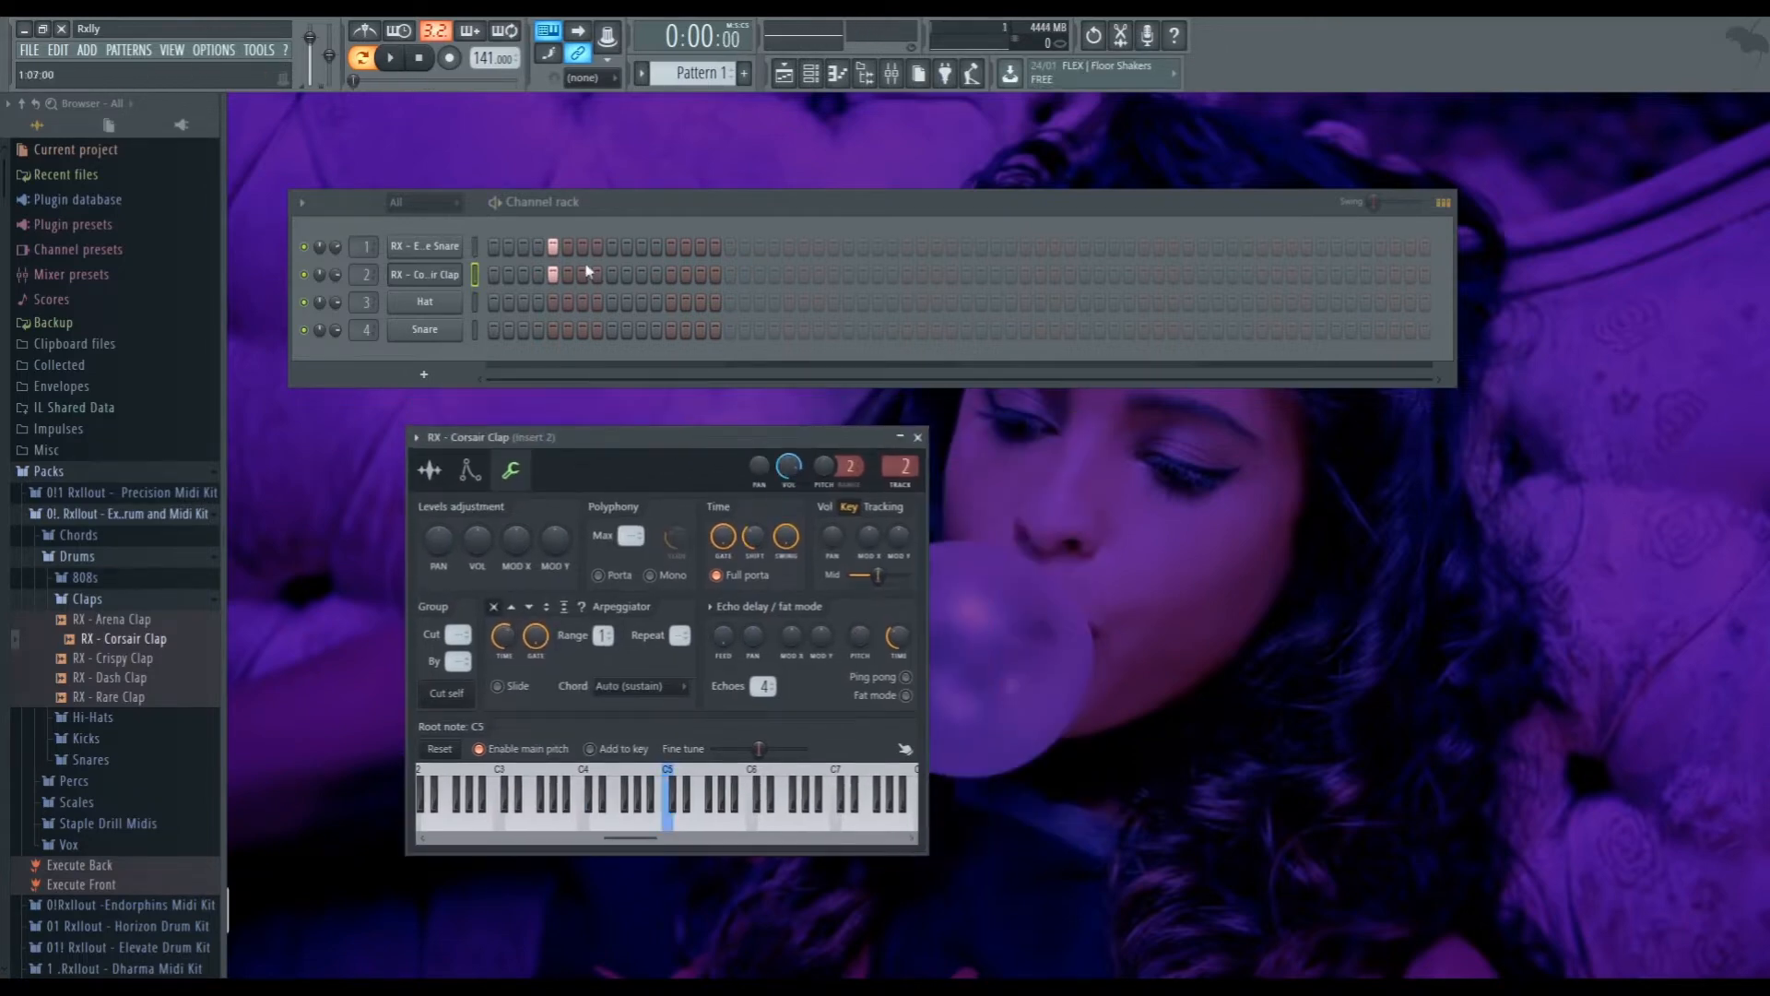
# Fine-tune the clap's time Shift by ear while playing the pattern against the snare
pyautogui.moveTo(747, 444); pyautogui.dragTo(800, 388)
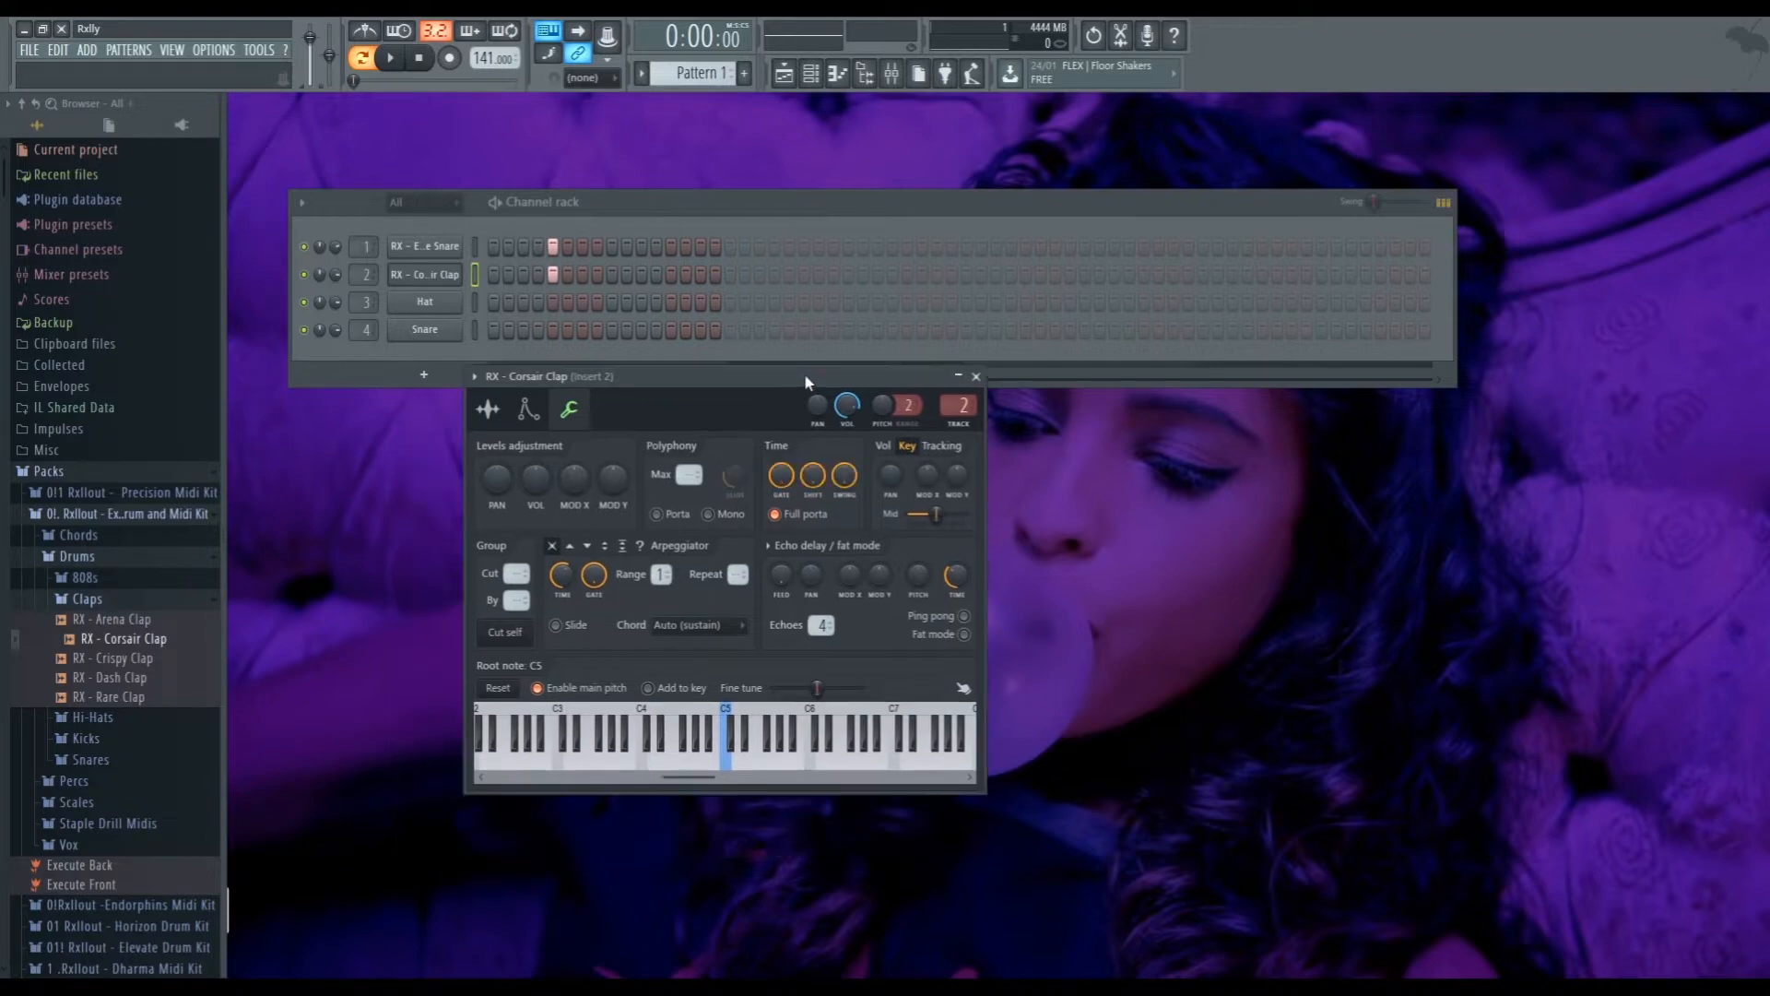
pyautogui.press('space')
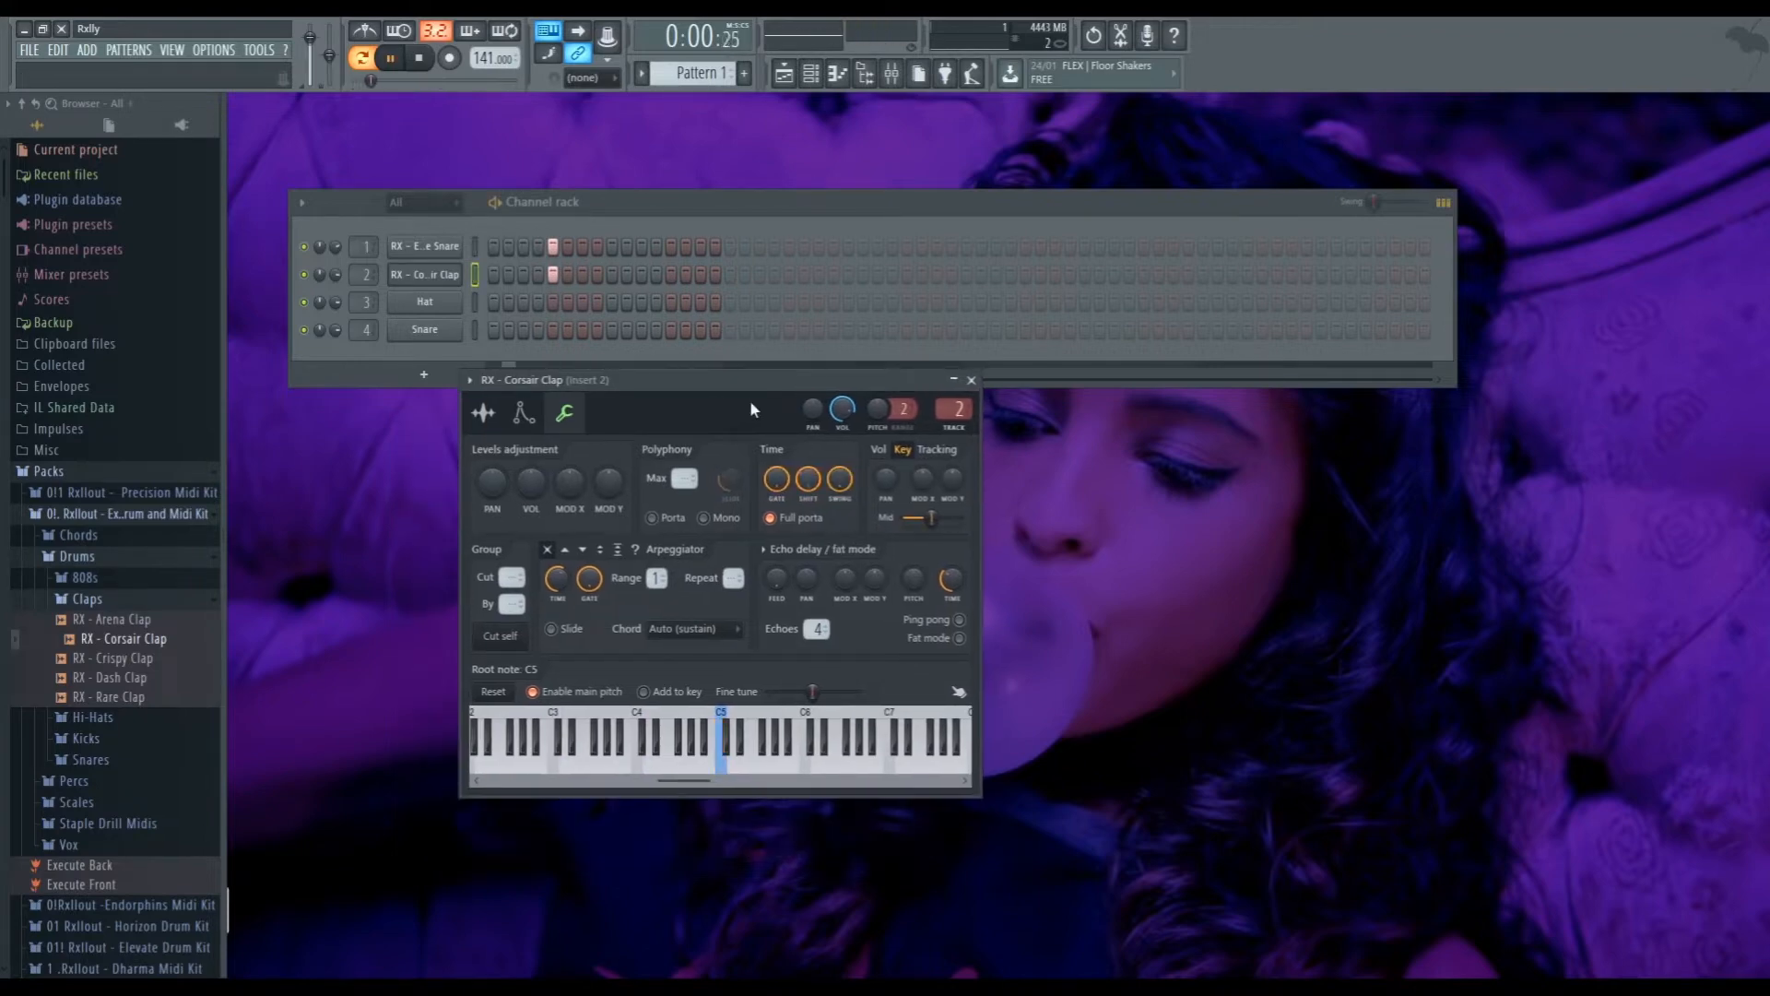
pyautogui.press('space')
pyautogui.moveTo(808, 479); pyautogui.dragTo(809, 465)
pyautogui.press('space')
pyautogui.press('space')
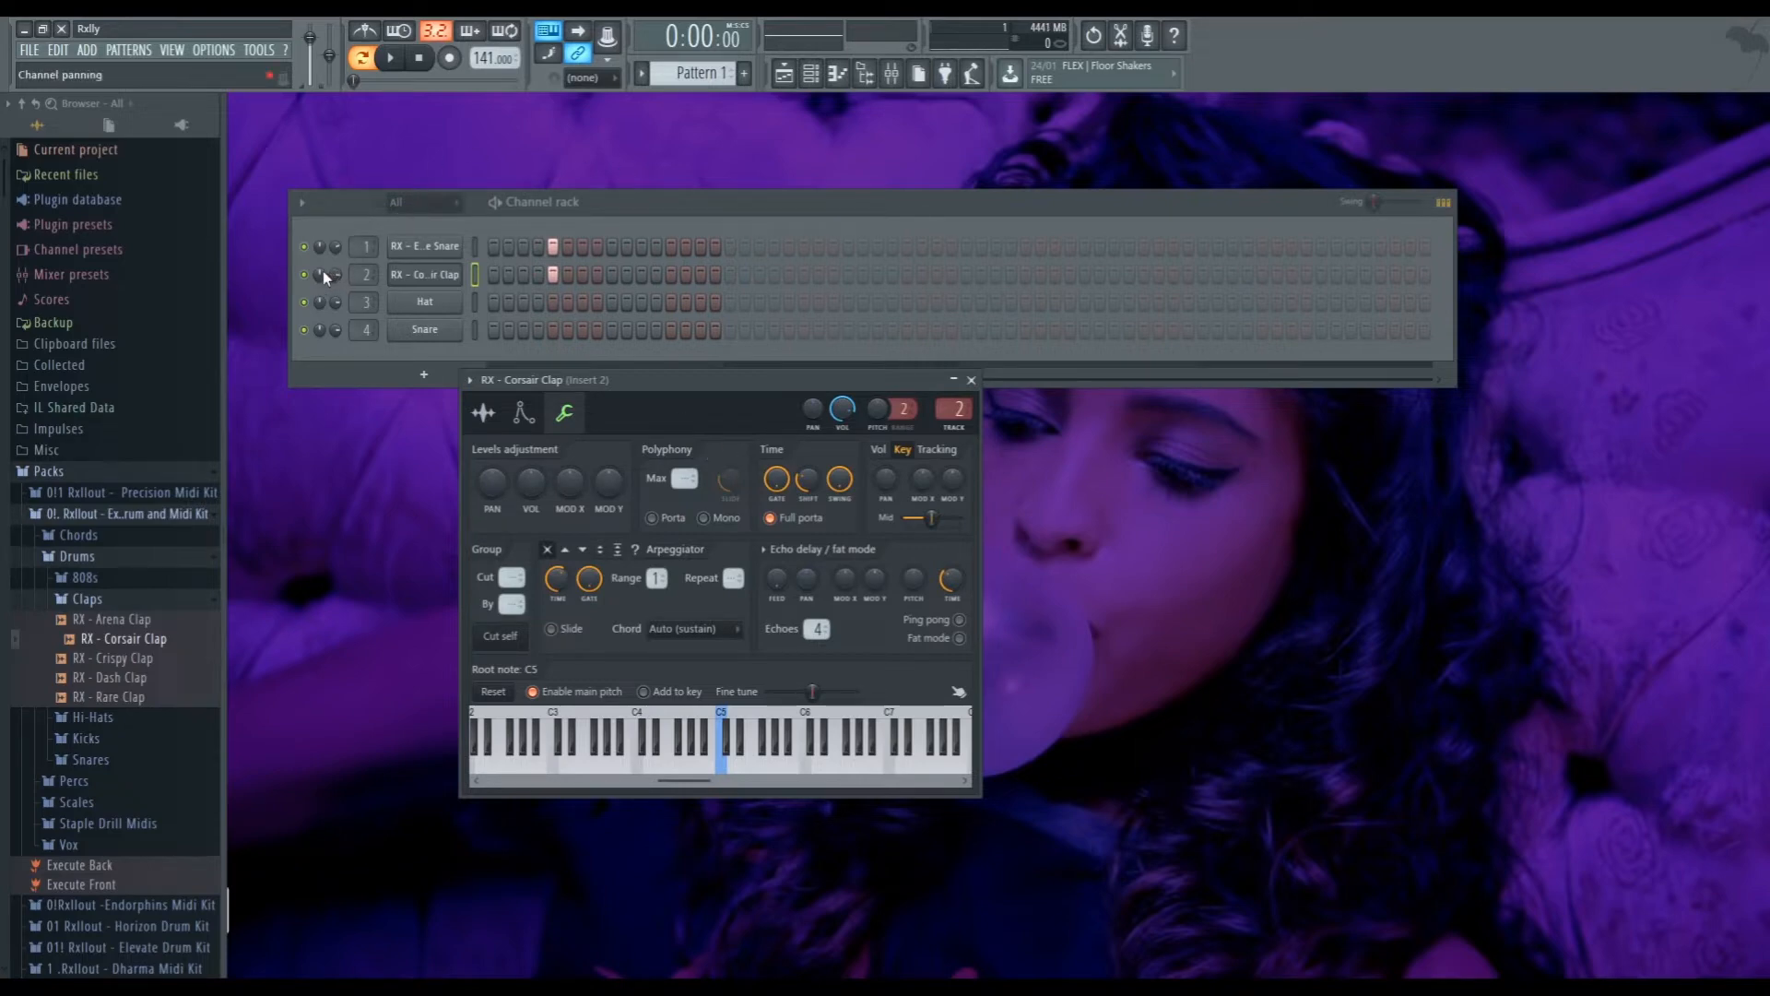
# Replay the pattern to hear the shifted clap layered with the snare
pyautogui.moveTo(324, 277); pyautogui.dragTo(325, 304)
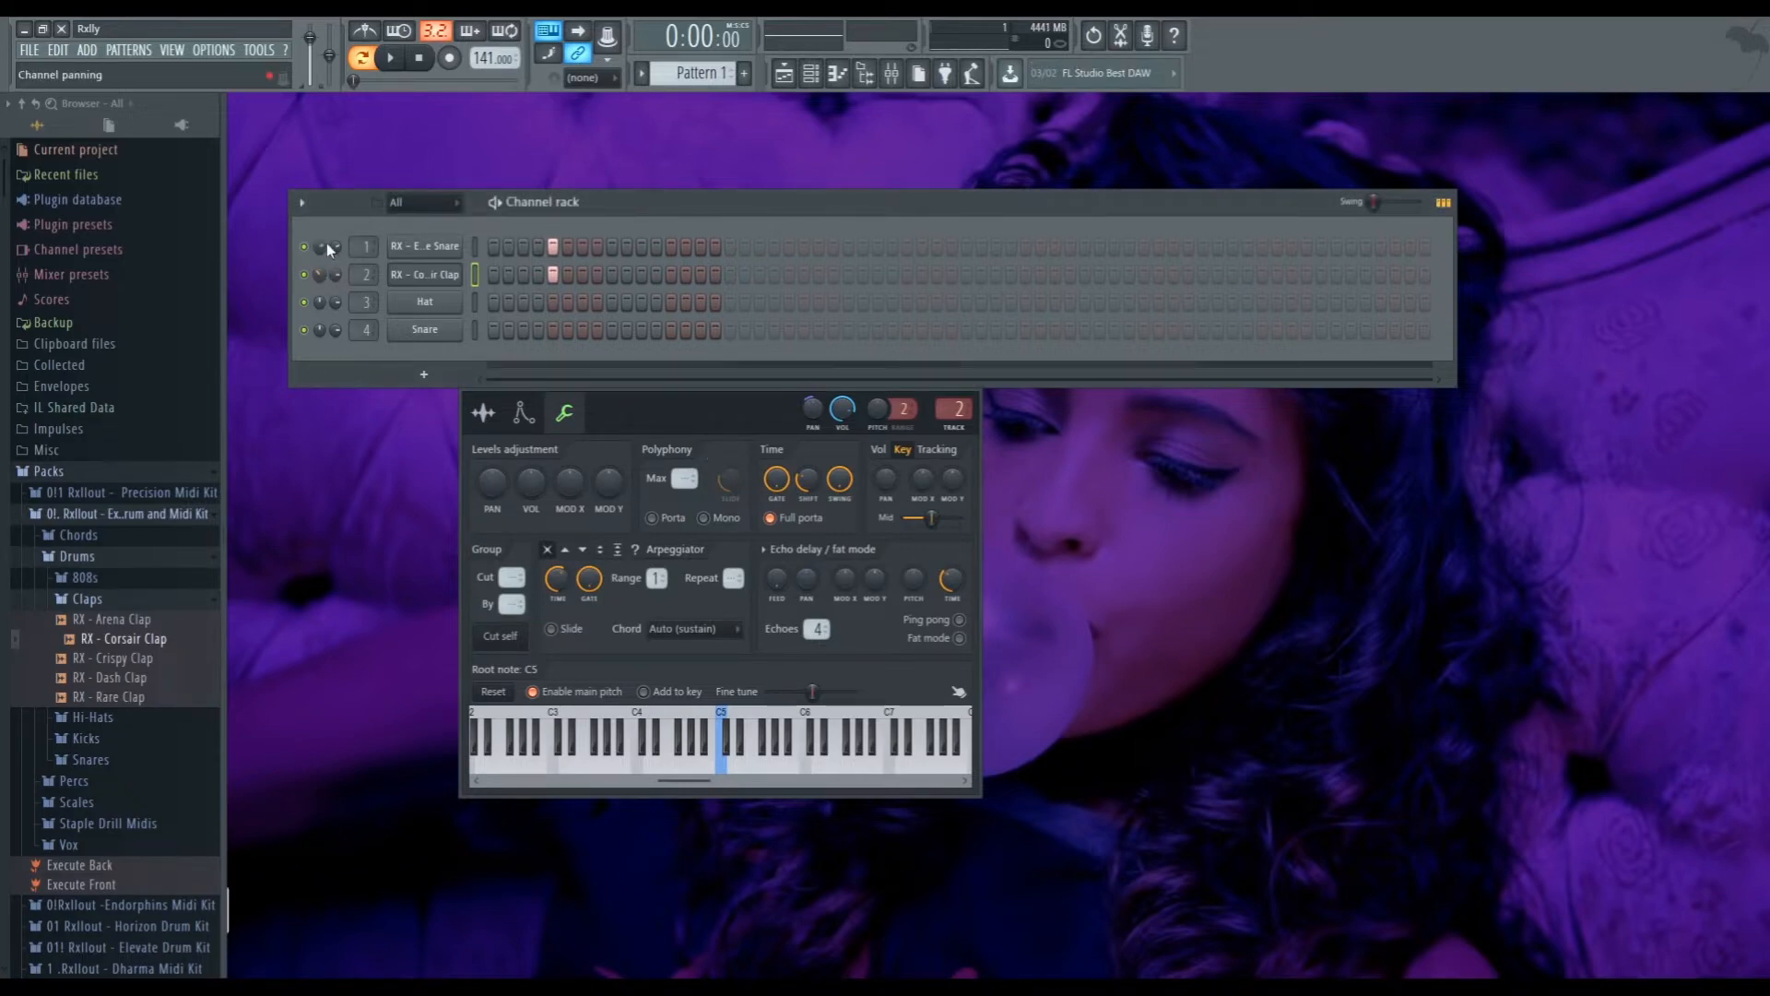
pyautogui.press('space')
pyautogui.press('space')
pyautogui.press('space')
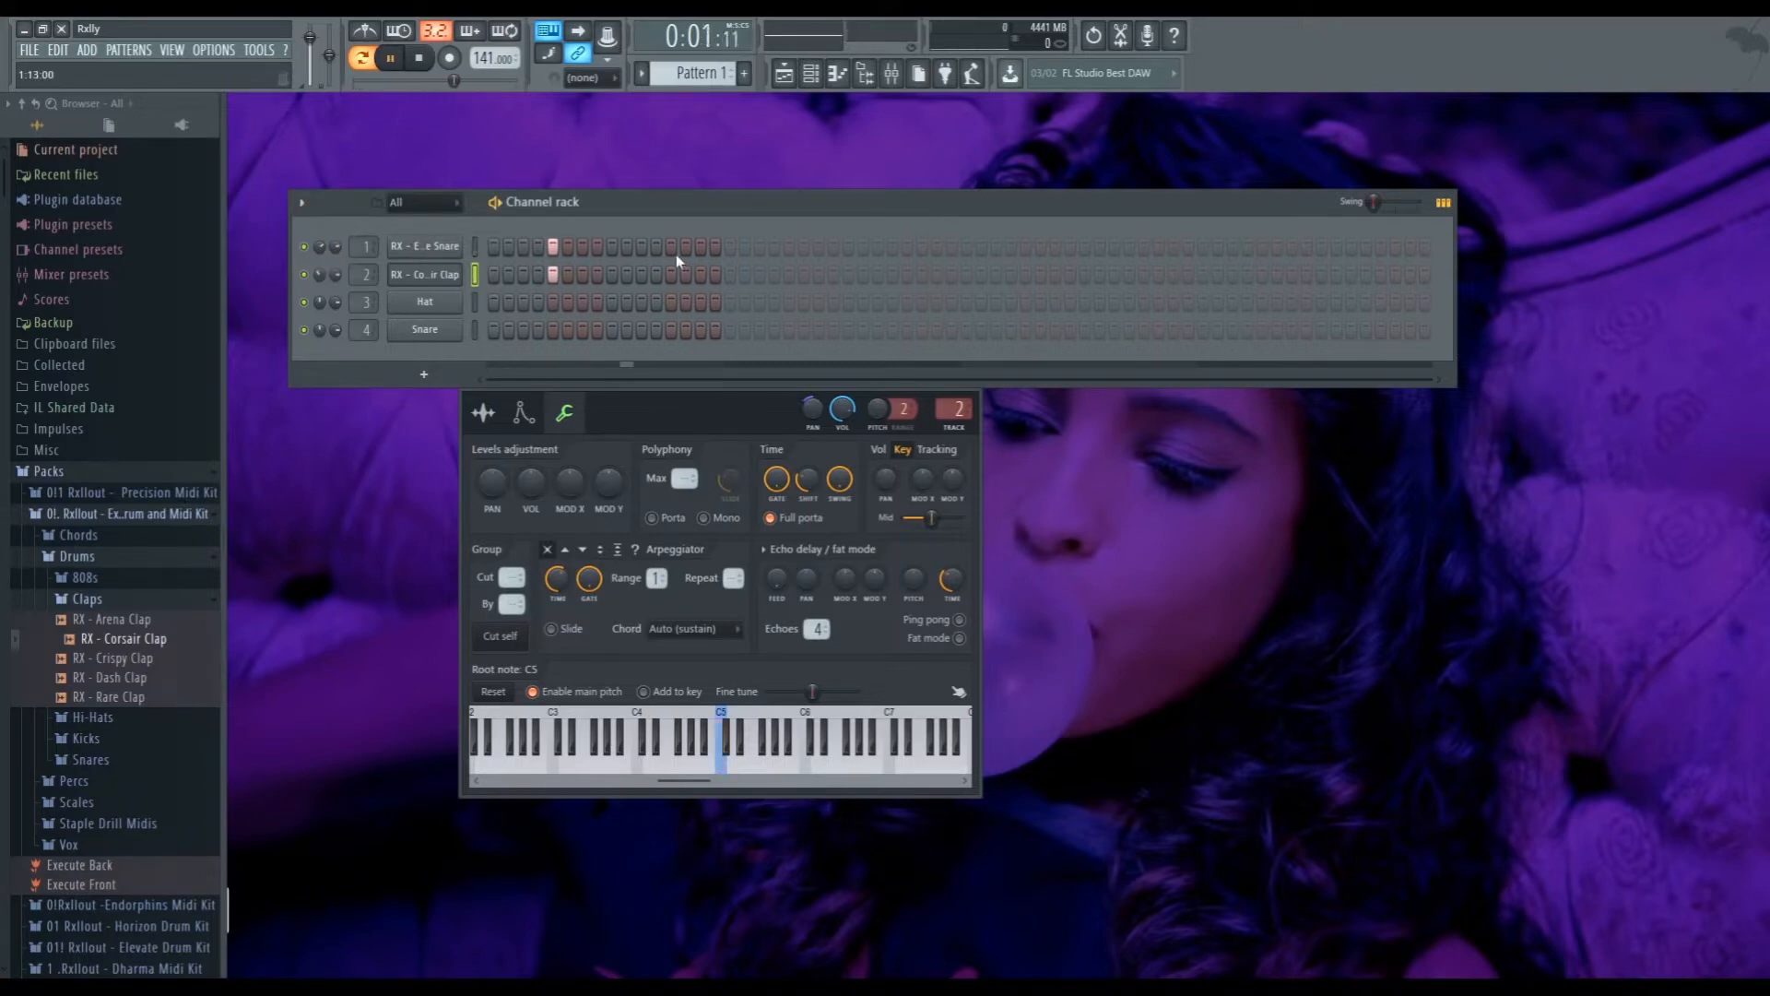
pyautogui.press('space')
pyautogui.press('space')
# Add snare hits on steps 11 and 13, move the clap hit to step 13, and play the pattern
pyautogui.click(642, 247)
pyautogui.click(671, 246)
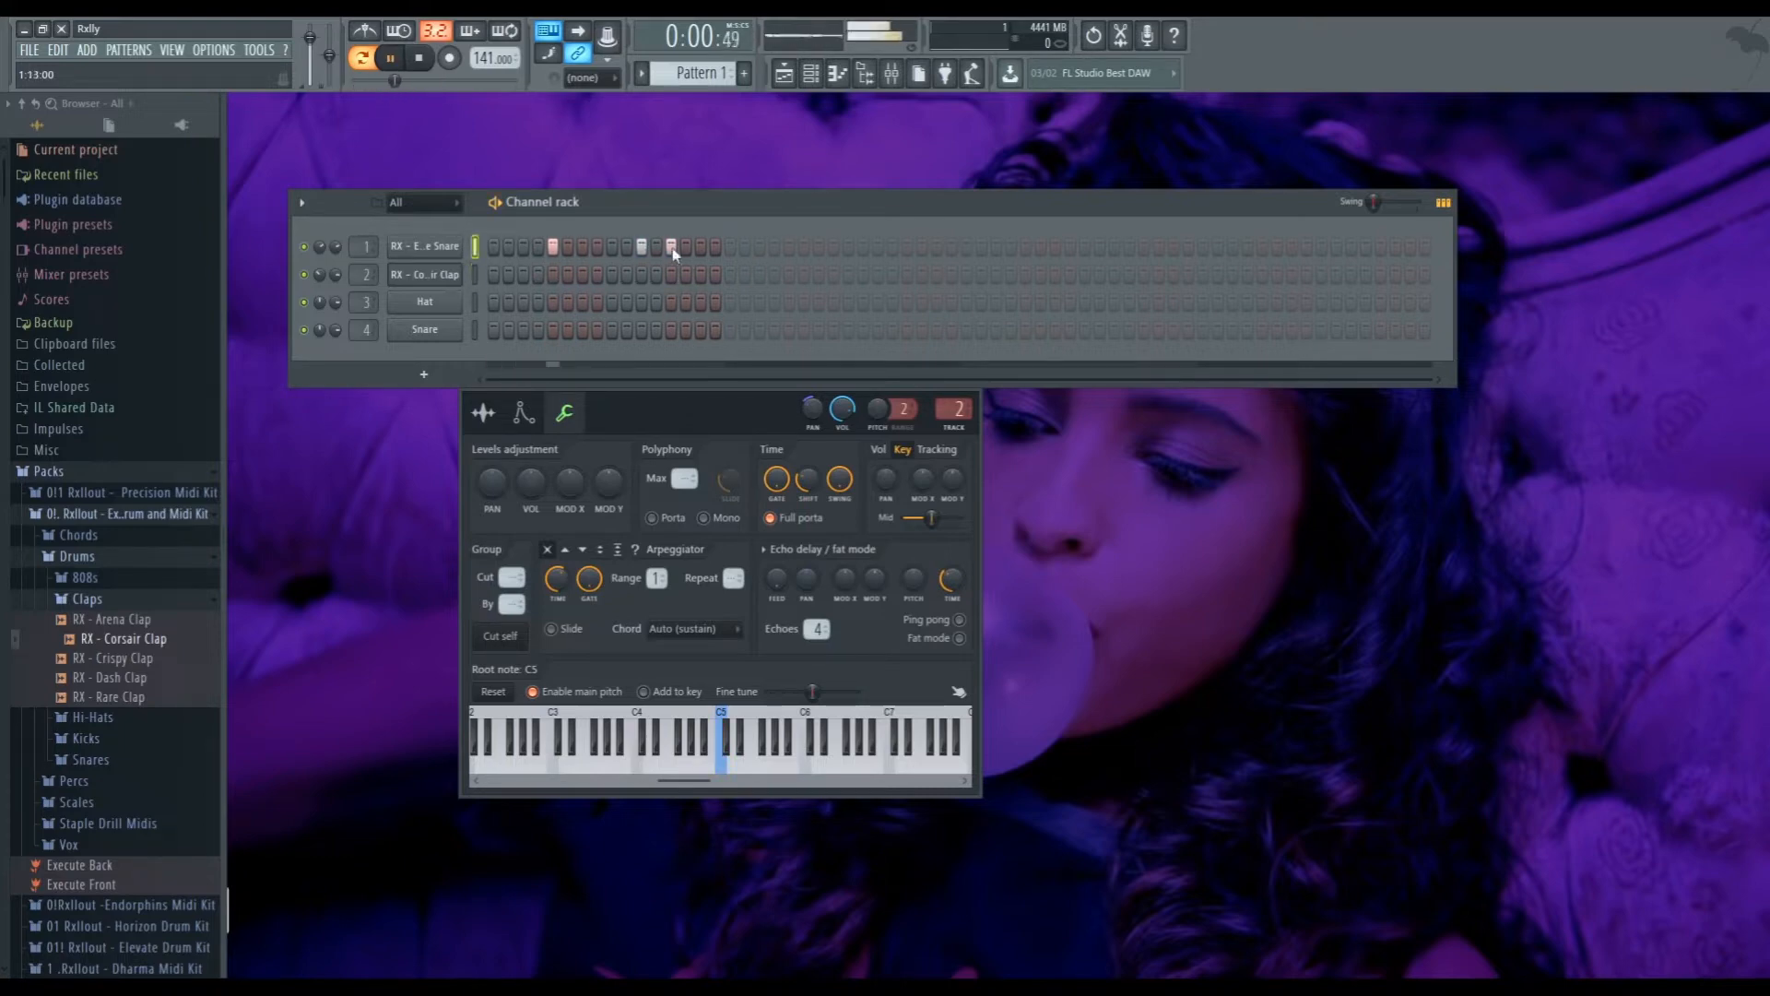
pyautogui.click(672, 274)
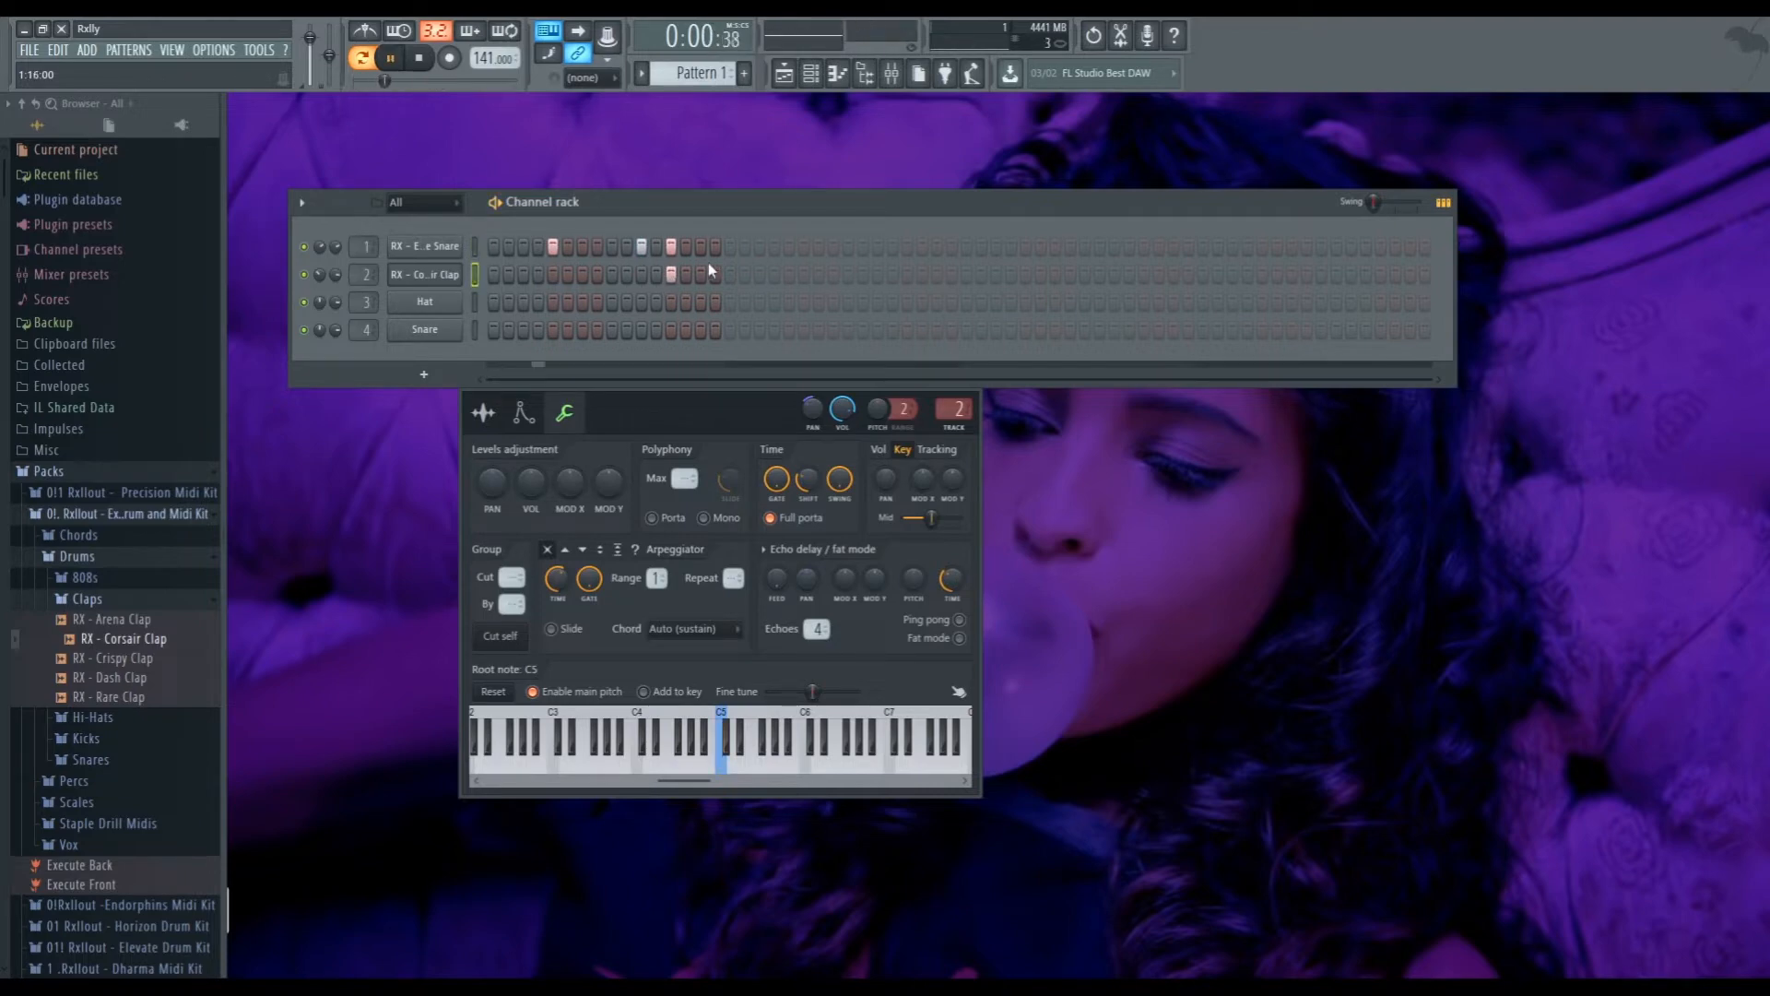
pyautogui.press('space')
pyautogui.press('space')
pyautogui.press('space')
# Add RX - Example Kick as a new top channel, with hits on steps 1 and 11, while playing the pattern
pyautogui.scroll(-2, 171, 562)
pyautogui.click(127, 622)
pyautogui.moveTo(133, 658); pyautogui.dragTo(411, 229)
pyautogui.click(494, 247)
pyautogui.press('space')
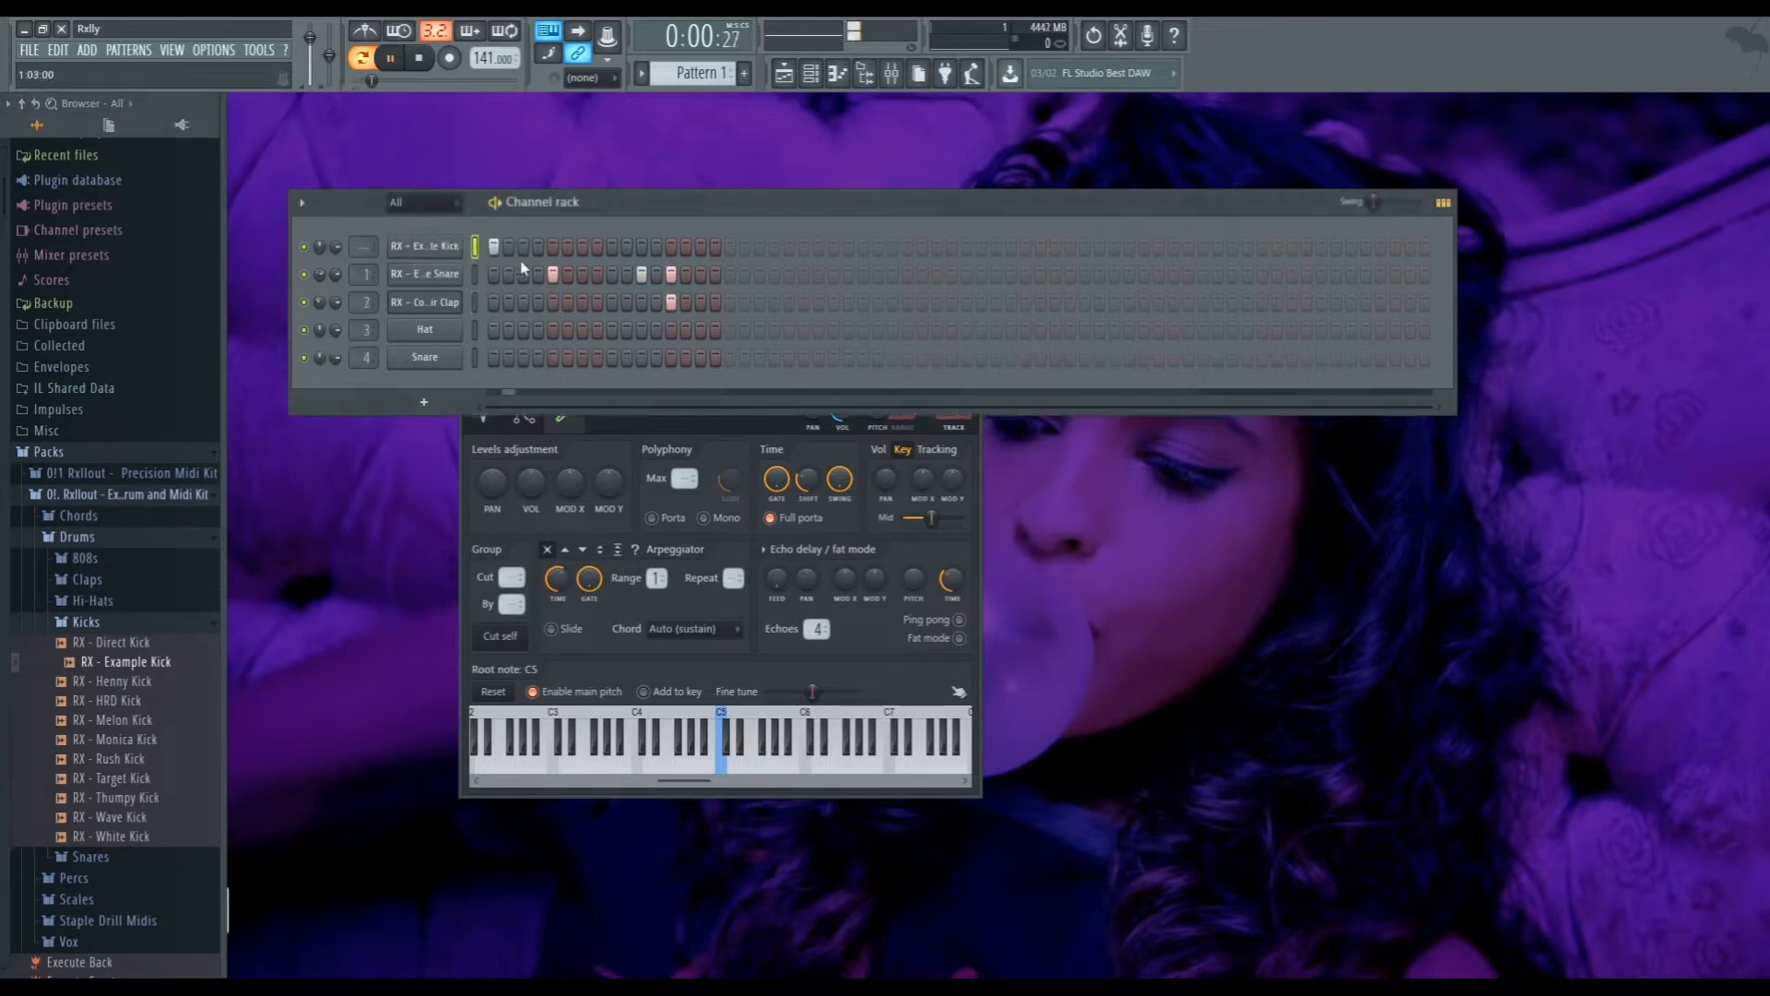
pyautogui.click(641, 246)
pyautogui.click(642, 274)
pyautogui.press('space')
# Replace the lower Snare channel's sample with RX - Click Hat and add RX - Fragment Hat as a new channel below
pyautogui.scroll(-3, 175, 579)
pyautogui.moveTo(120, 372); pyautogui.dragTo(433, 361)
pyautogui.moveTo(120, 447); pyautogui.dragTo(424, 357)
pyautogui.moveTo(129, 485); pyautogui.dragTo(444, 377)
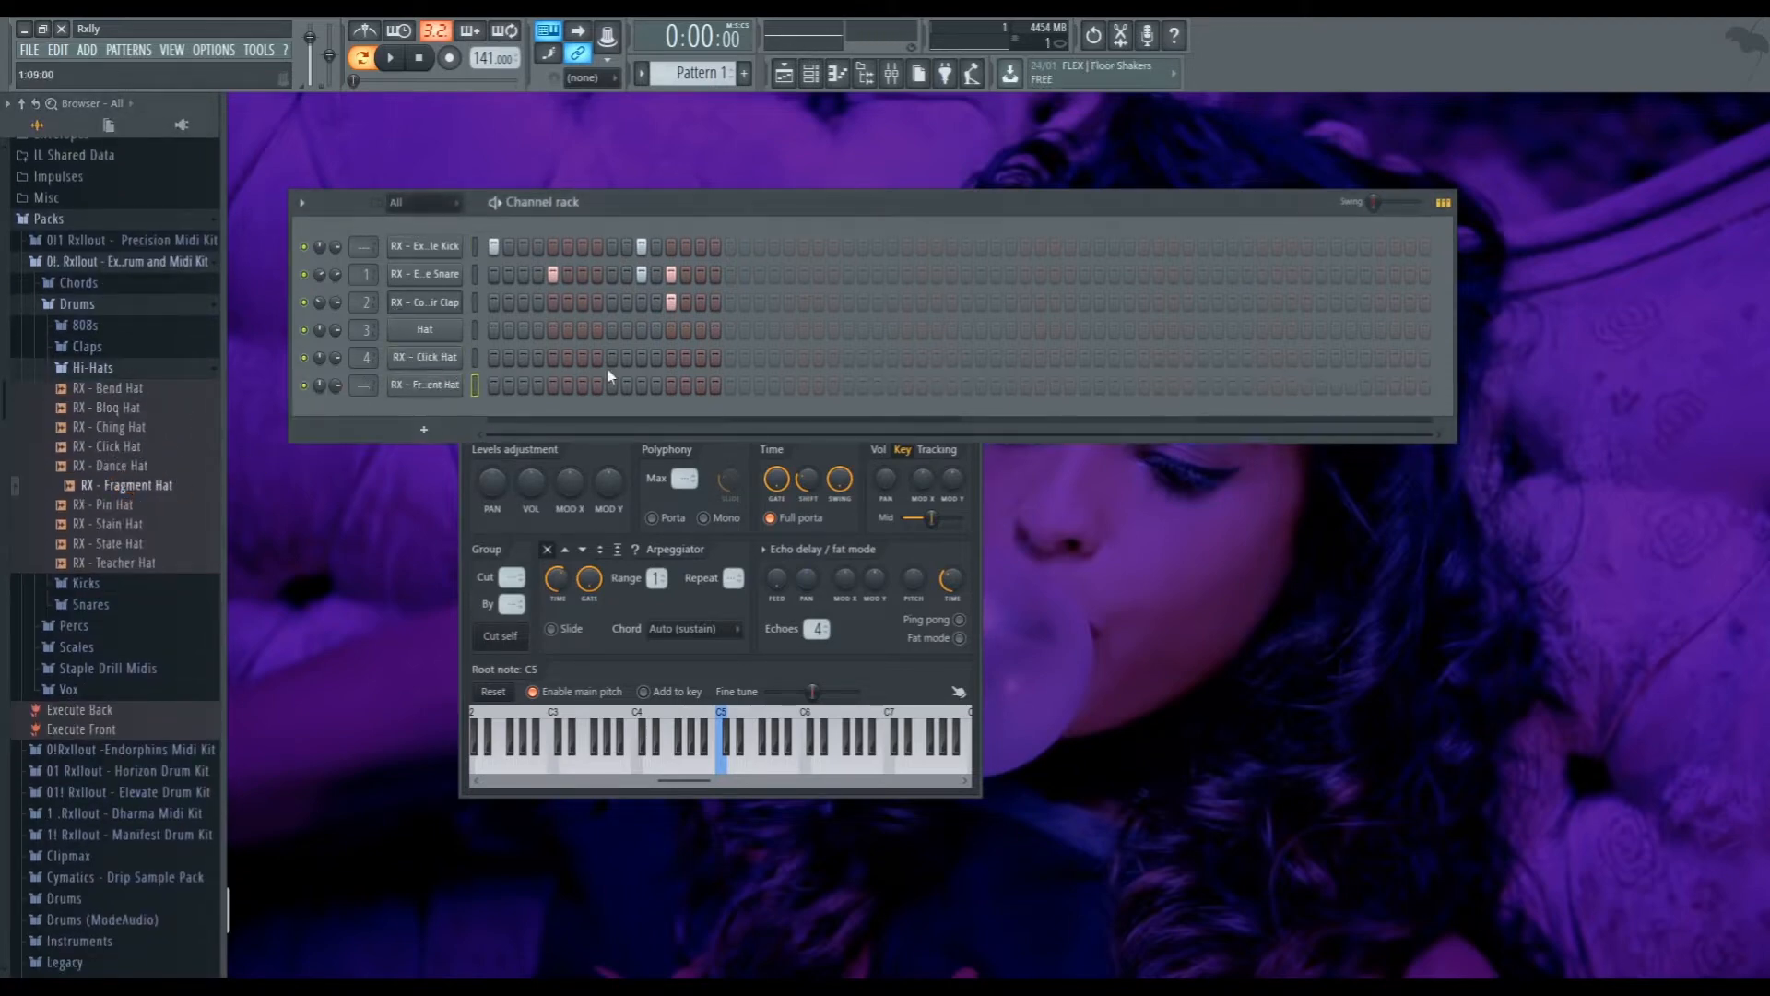
# Fill every second step of the RX - Click Hat channel and copy that pattern to RX - Fragment Hat
pyautogui.rightClick(445, 357)
pyautogui.click(677, 431)
pyautogui.click(476, 387)
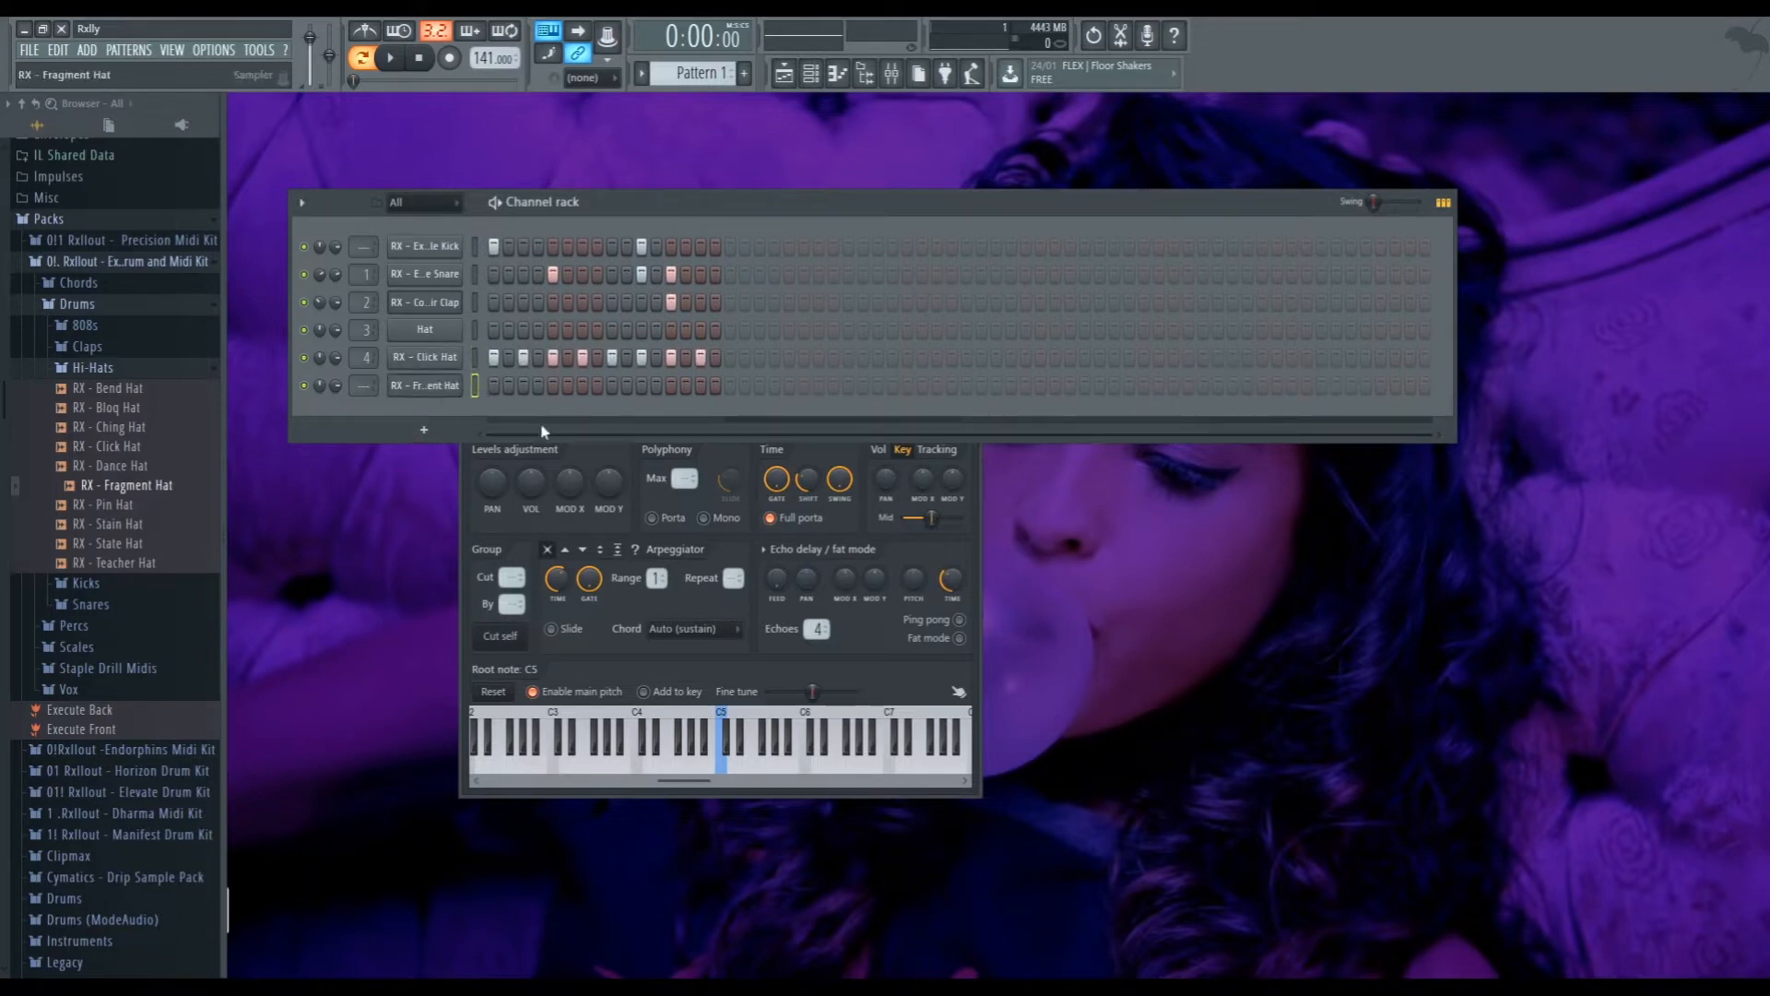
pyautogui.hotkey('ctrl', 'v')
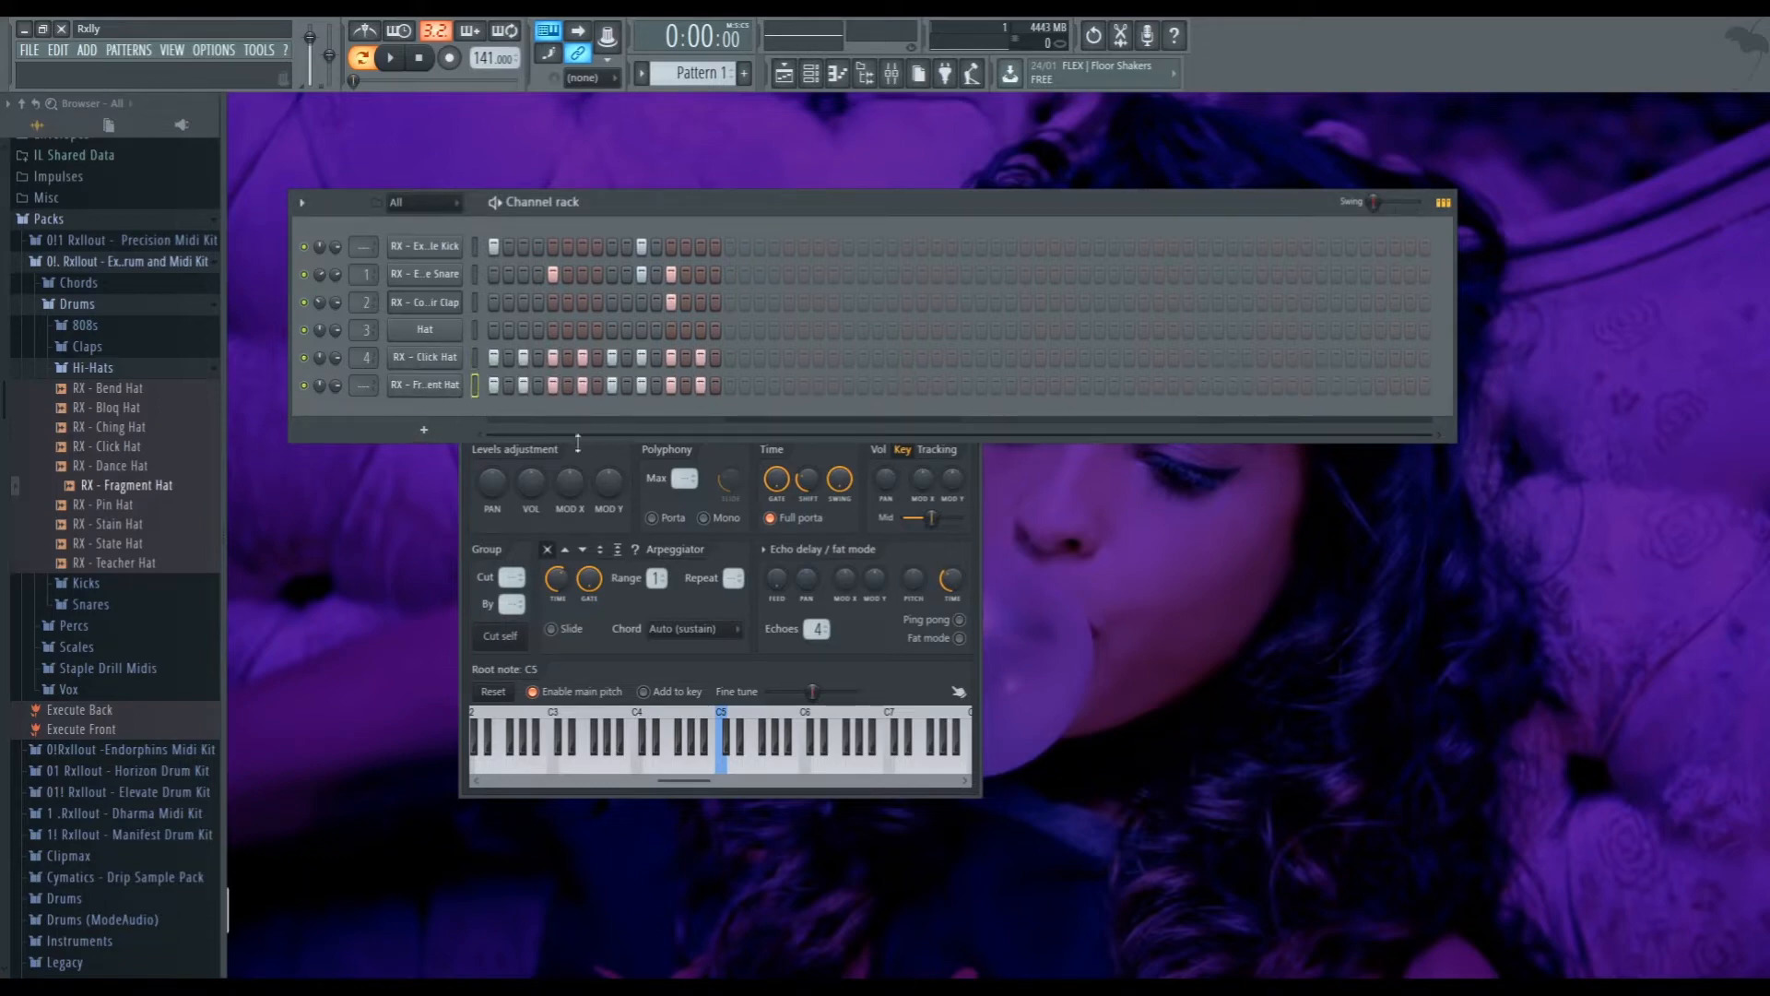
# Add a little time Shift to RX - Fragment Hat in its miscellaneous settings and play the layered hats
pyautogui.click(425, 385)
pyautogui.click(389, 270)
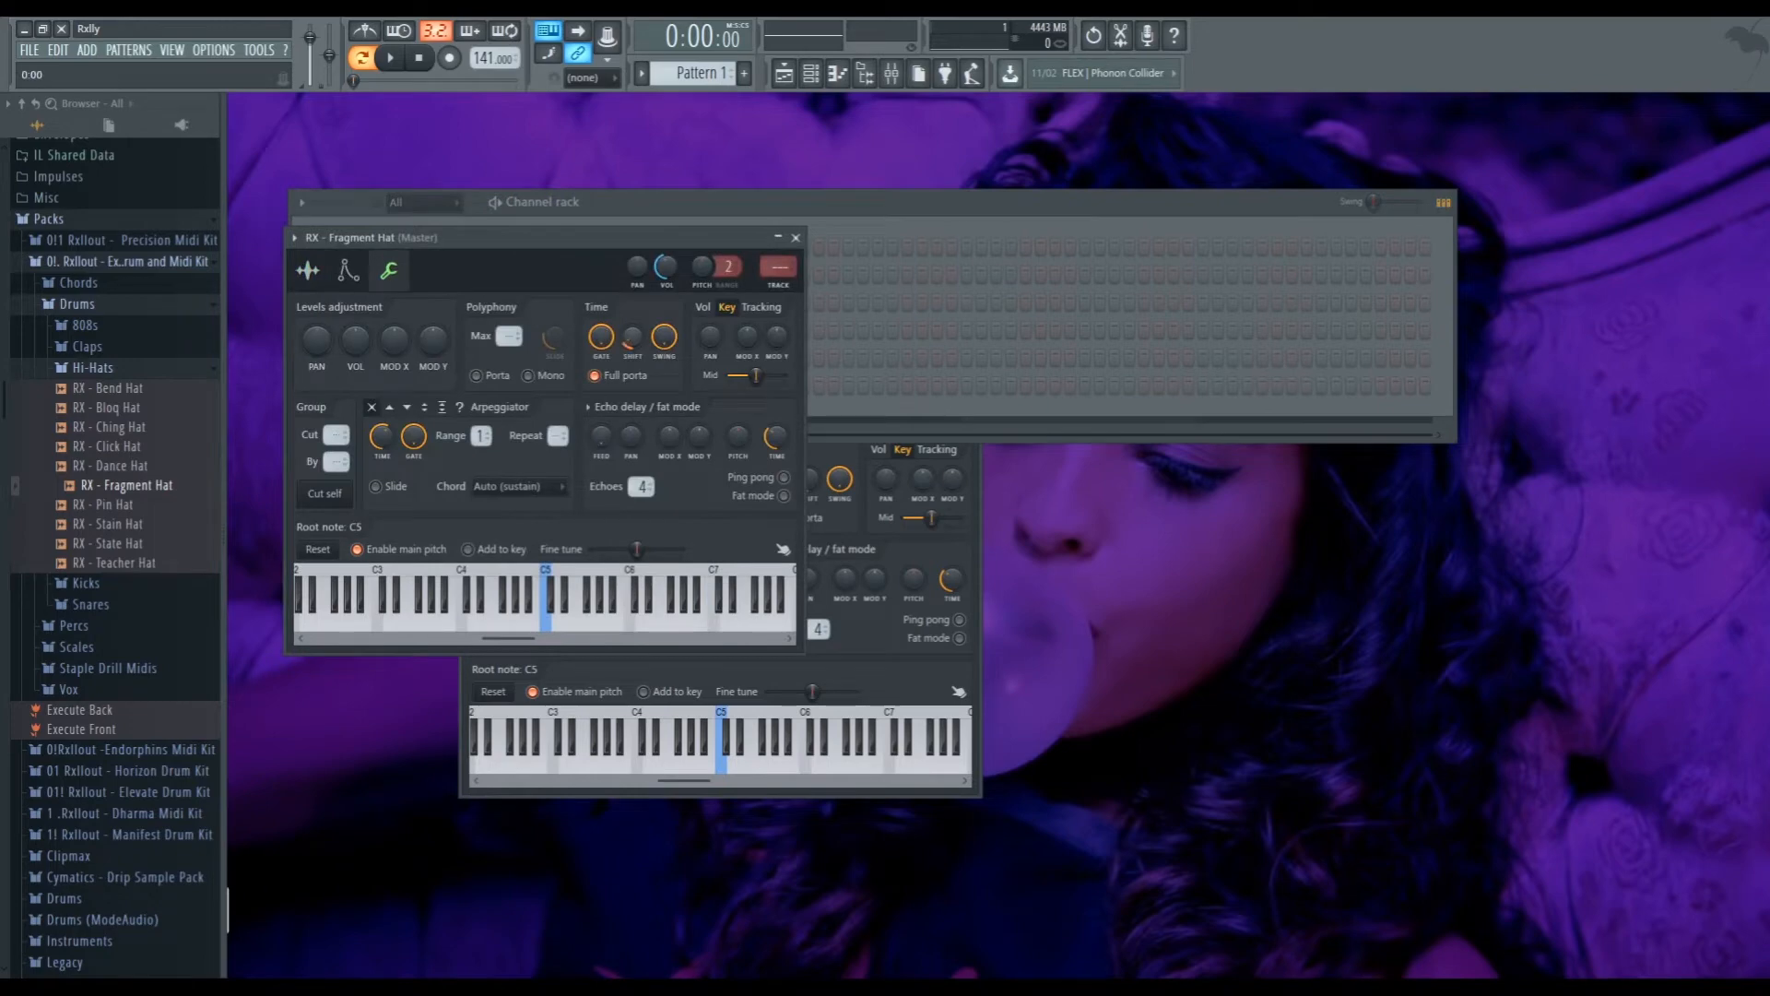
pyautogui.press('space')
pyautogui.click(795, 237)
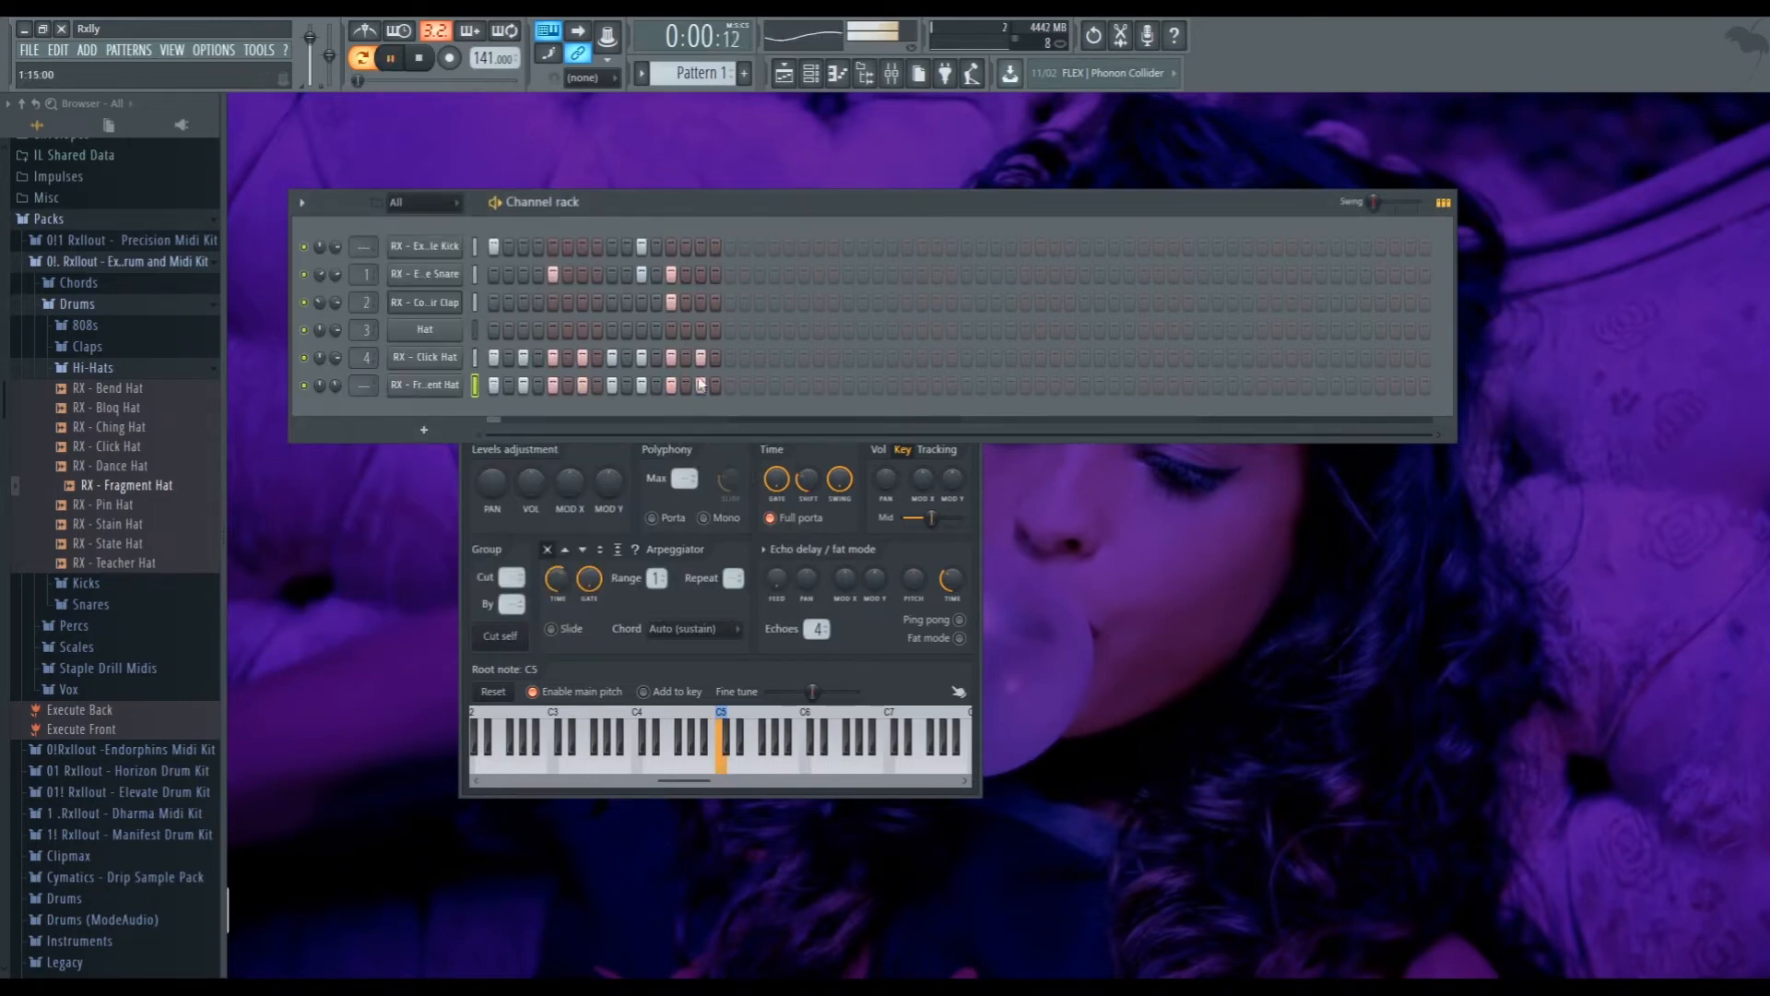
pyautogui.press('space')
# Clear all the hits from the hat, clap, snare and kick channels
pyautogui.moveTo(702, 358); pyautogui.dragTo(482, 359)
pyautogui.moveTo(713, 383); pyautogui.dragTo(482, 386)
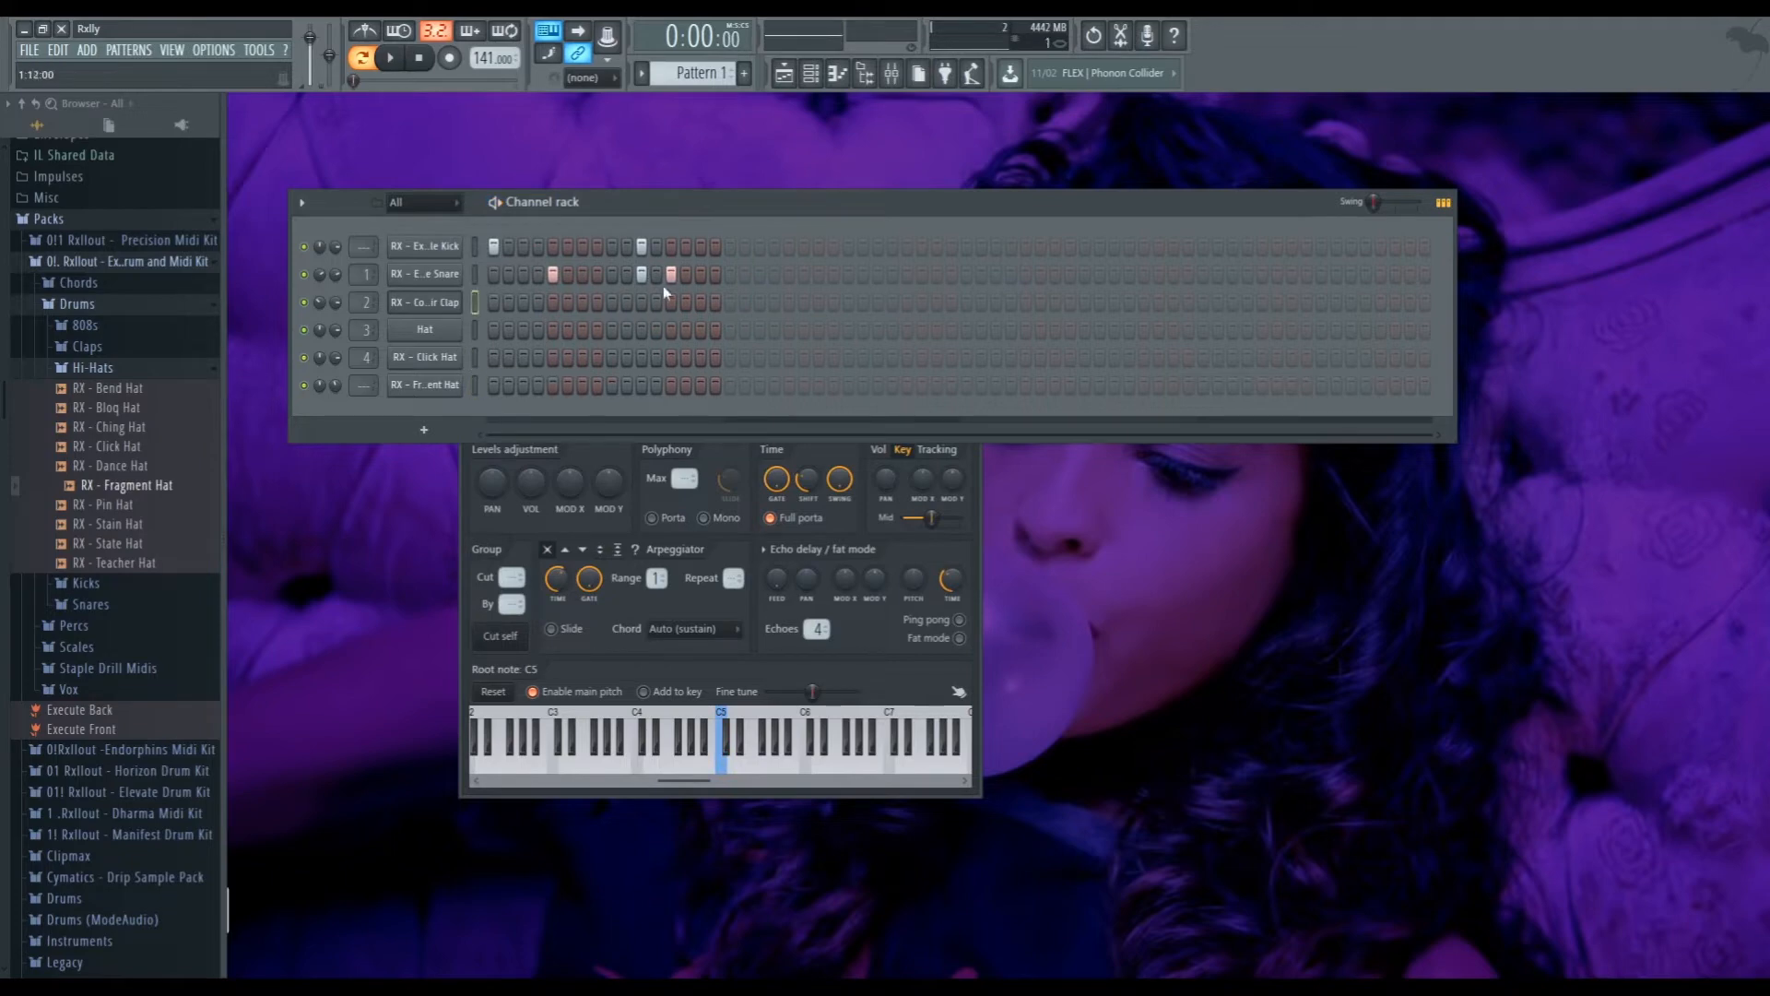
pyautogui.click(553, 274)
pyautogui.click(642, 246)
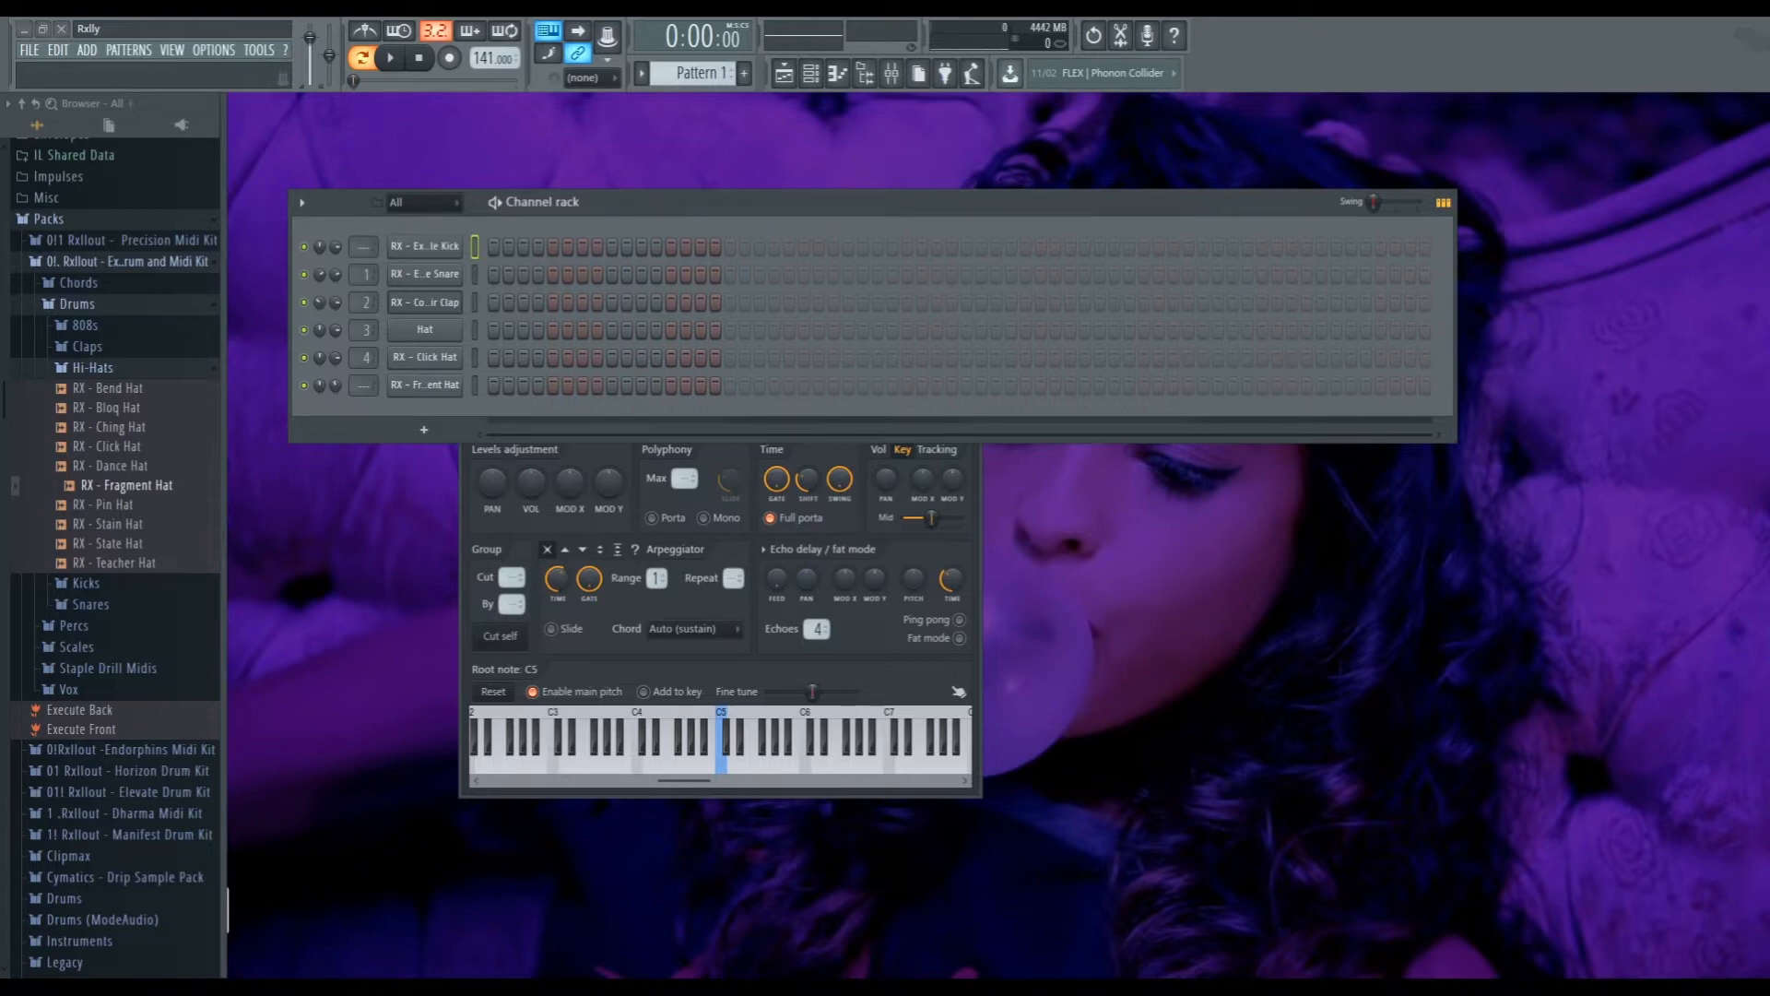
# Add RX - Rhino 808 from the kit's 808s folder as a new channel and route it to mixer track 5
pyautogui.click(106, 326)
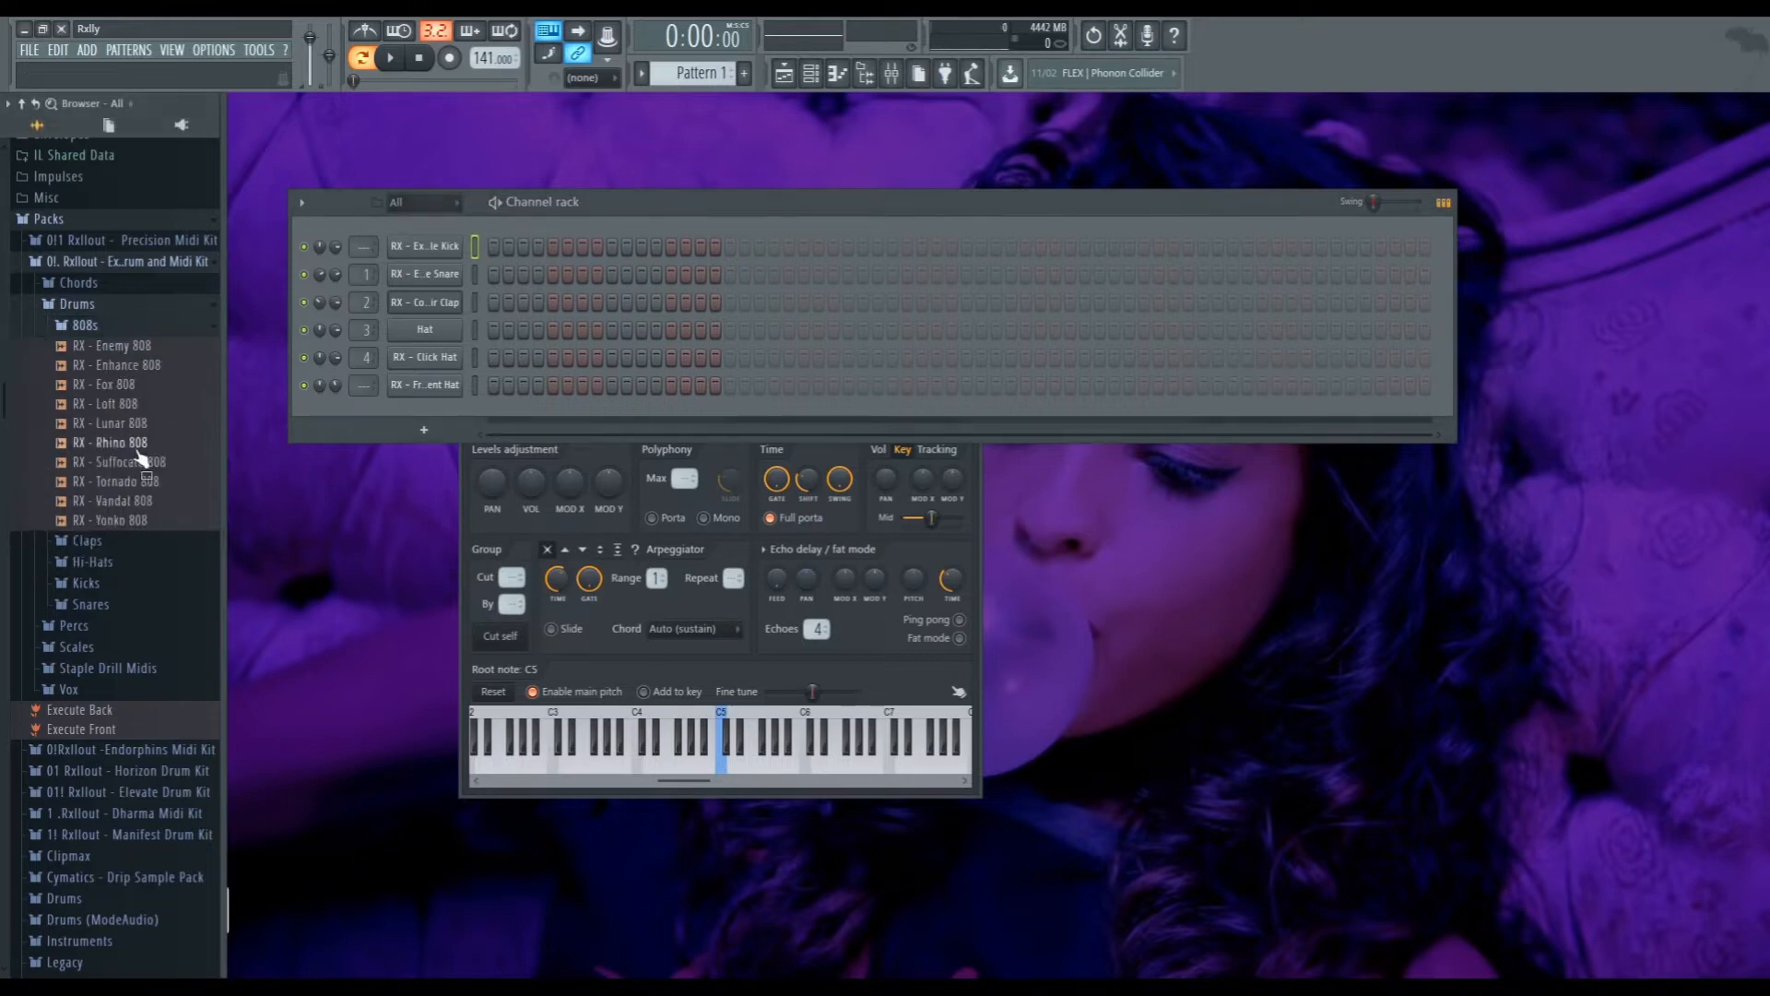
pyautogui.moveTo(129, 444); pyautogui.dragTo(436, 224)
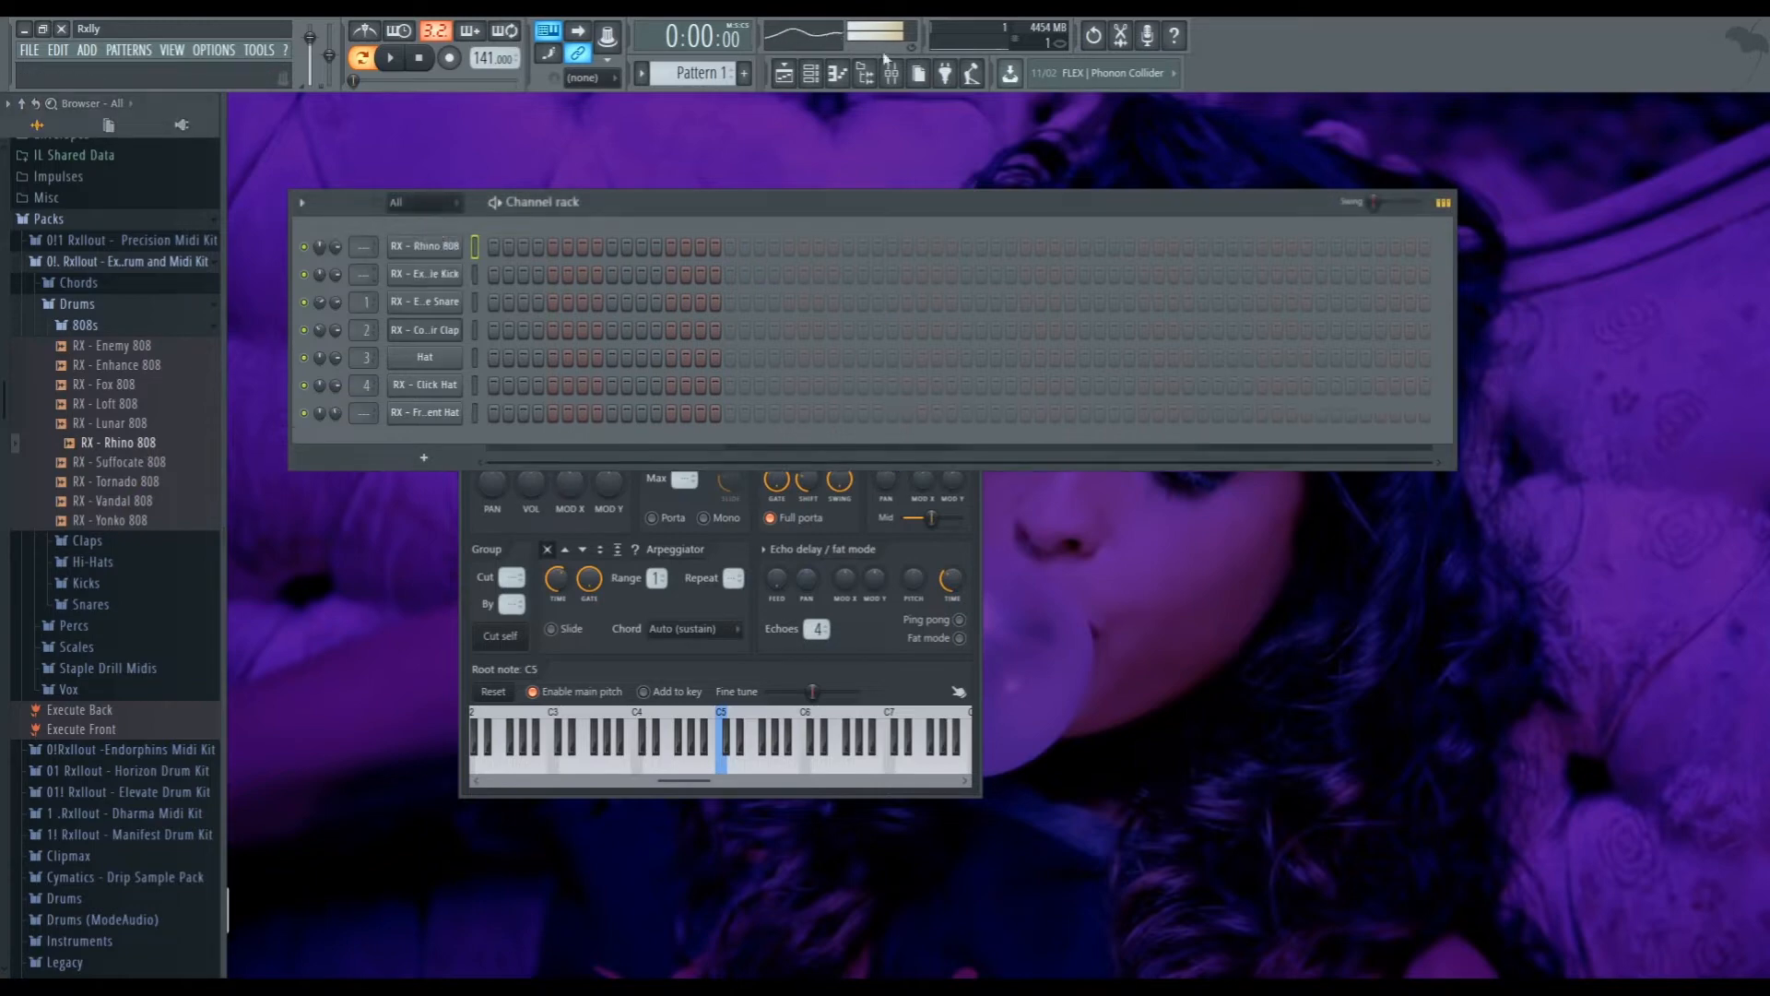
pyautogui.click(448, 249)
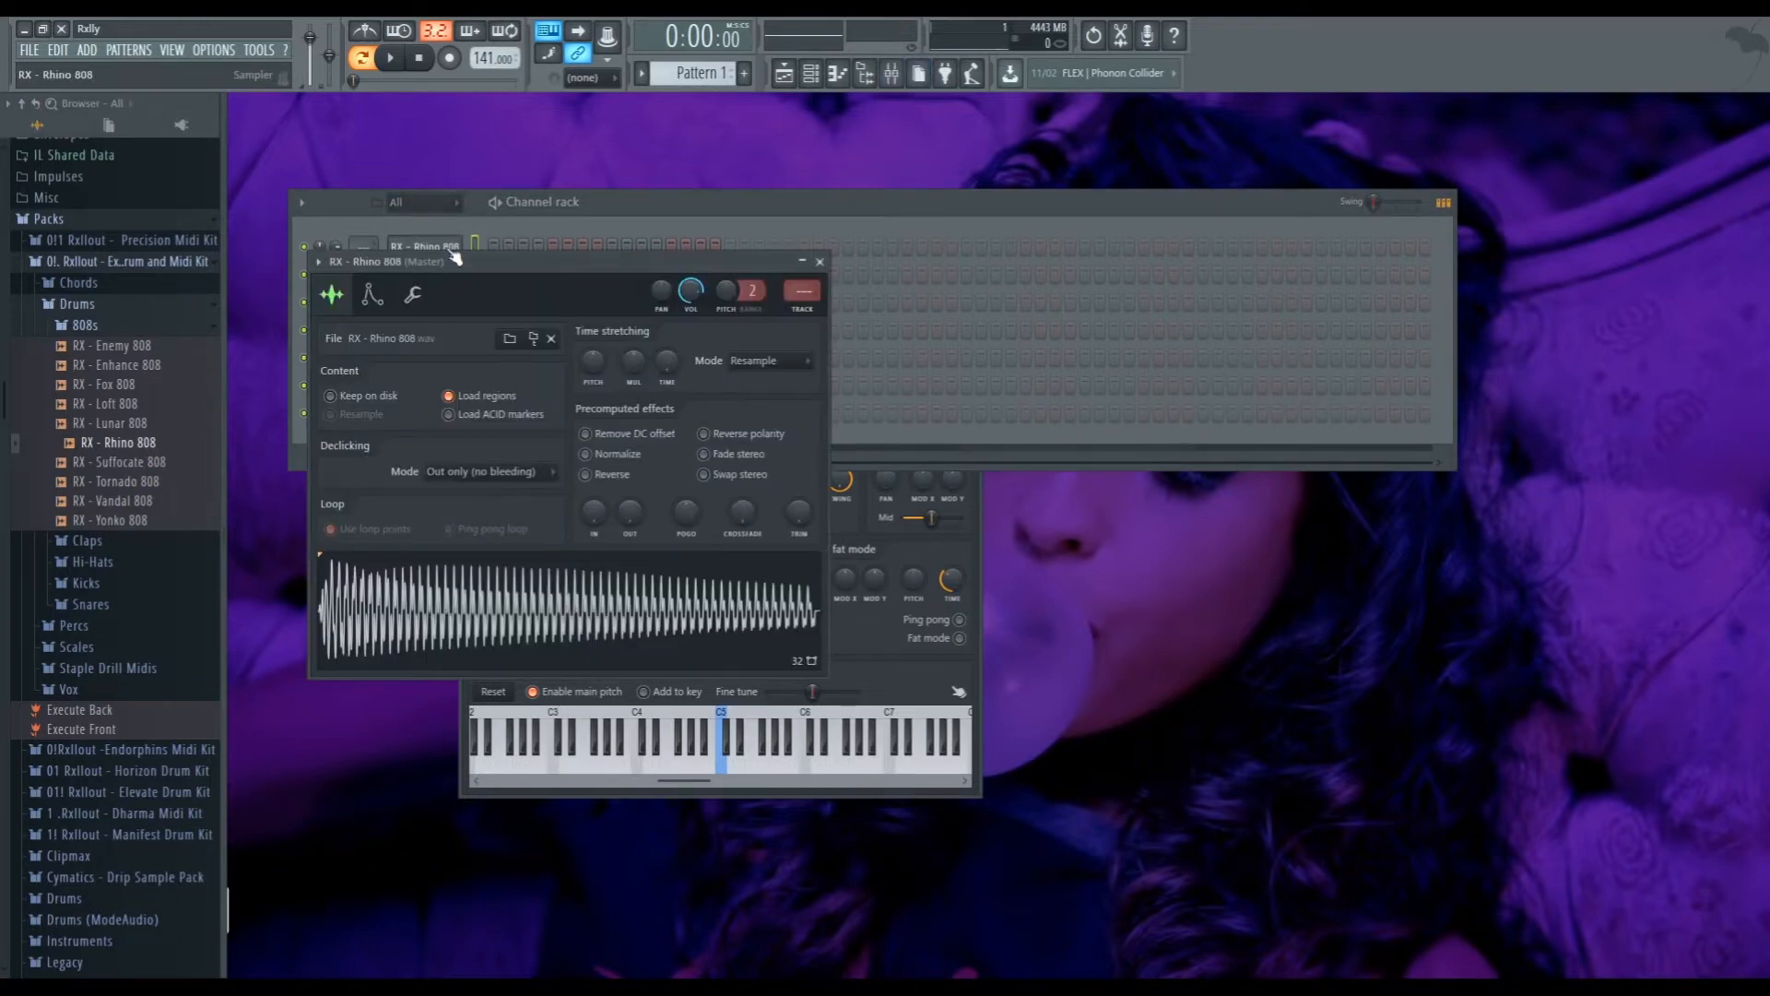
pyautogui.hotkey('ctrl', 'l')
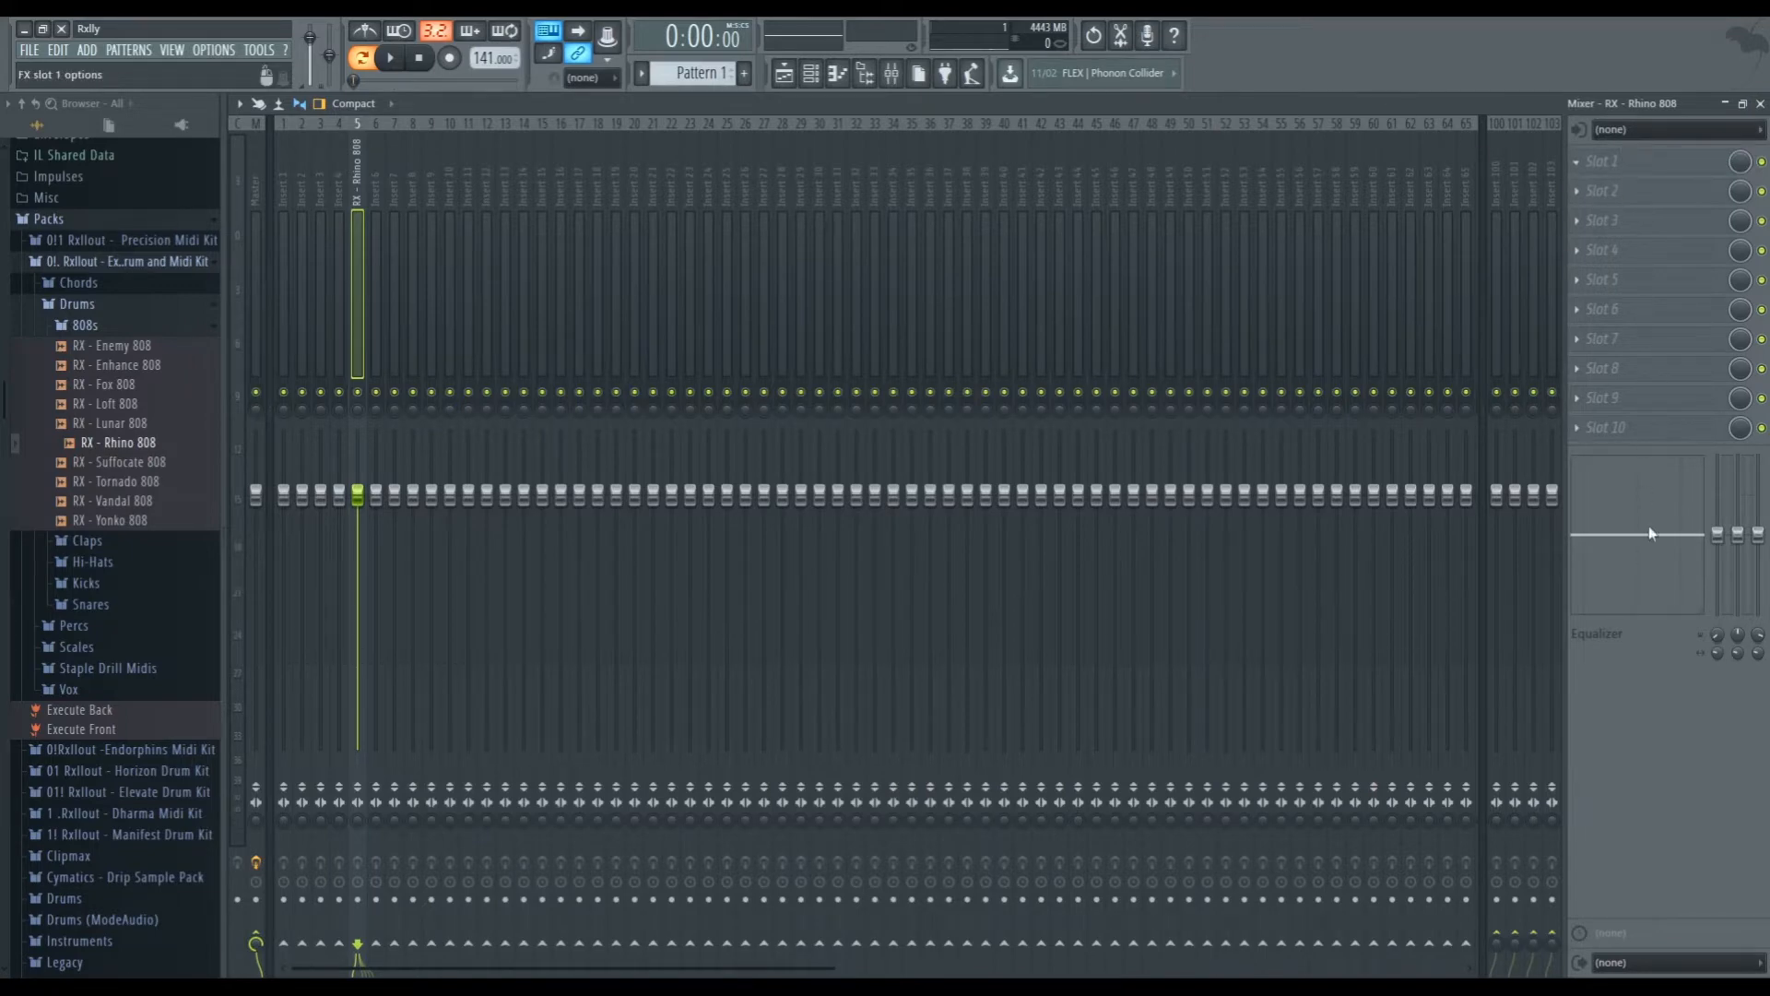
# Load Fruity Stereo Enhancer on the RX - Rhino 808 mixer track and place its window over the channel rack
pyautogui.click(1580, 812)
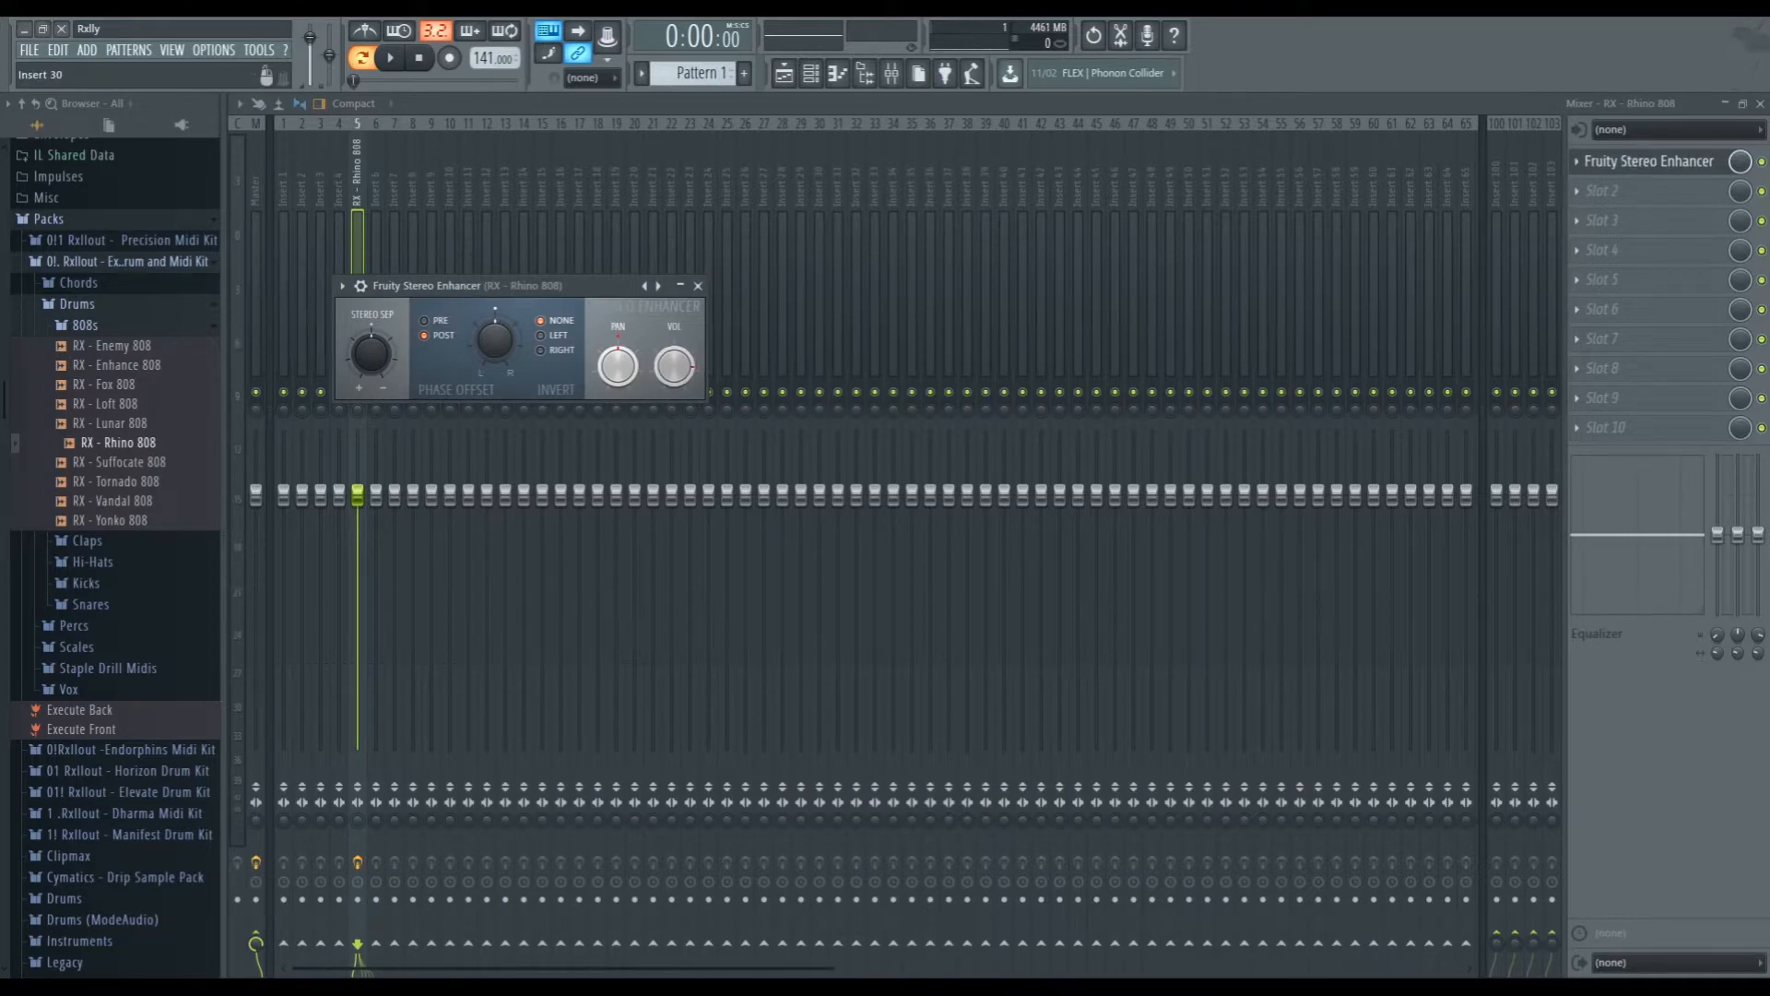
pyautogui.moveTo(643, 295); pyautogui.dragTo(1065, 293)
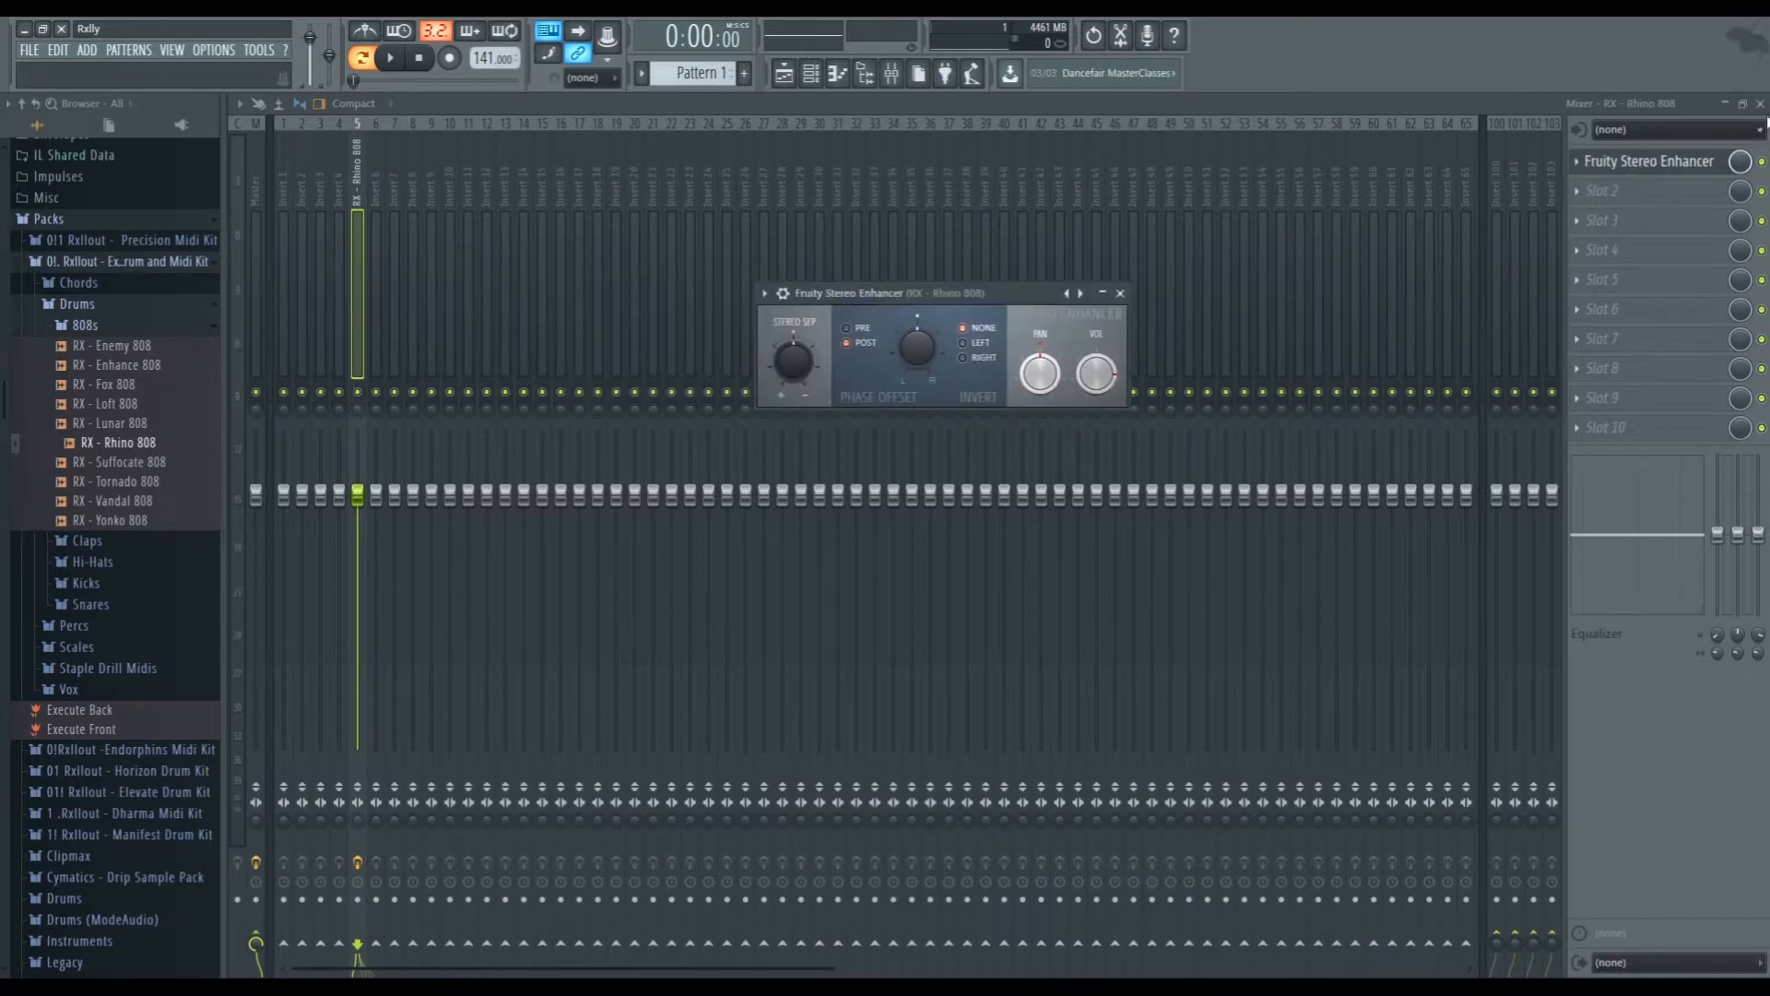
pyautogui.click(1762, 105)
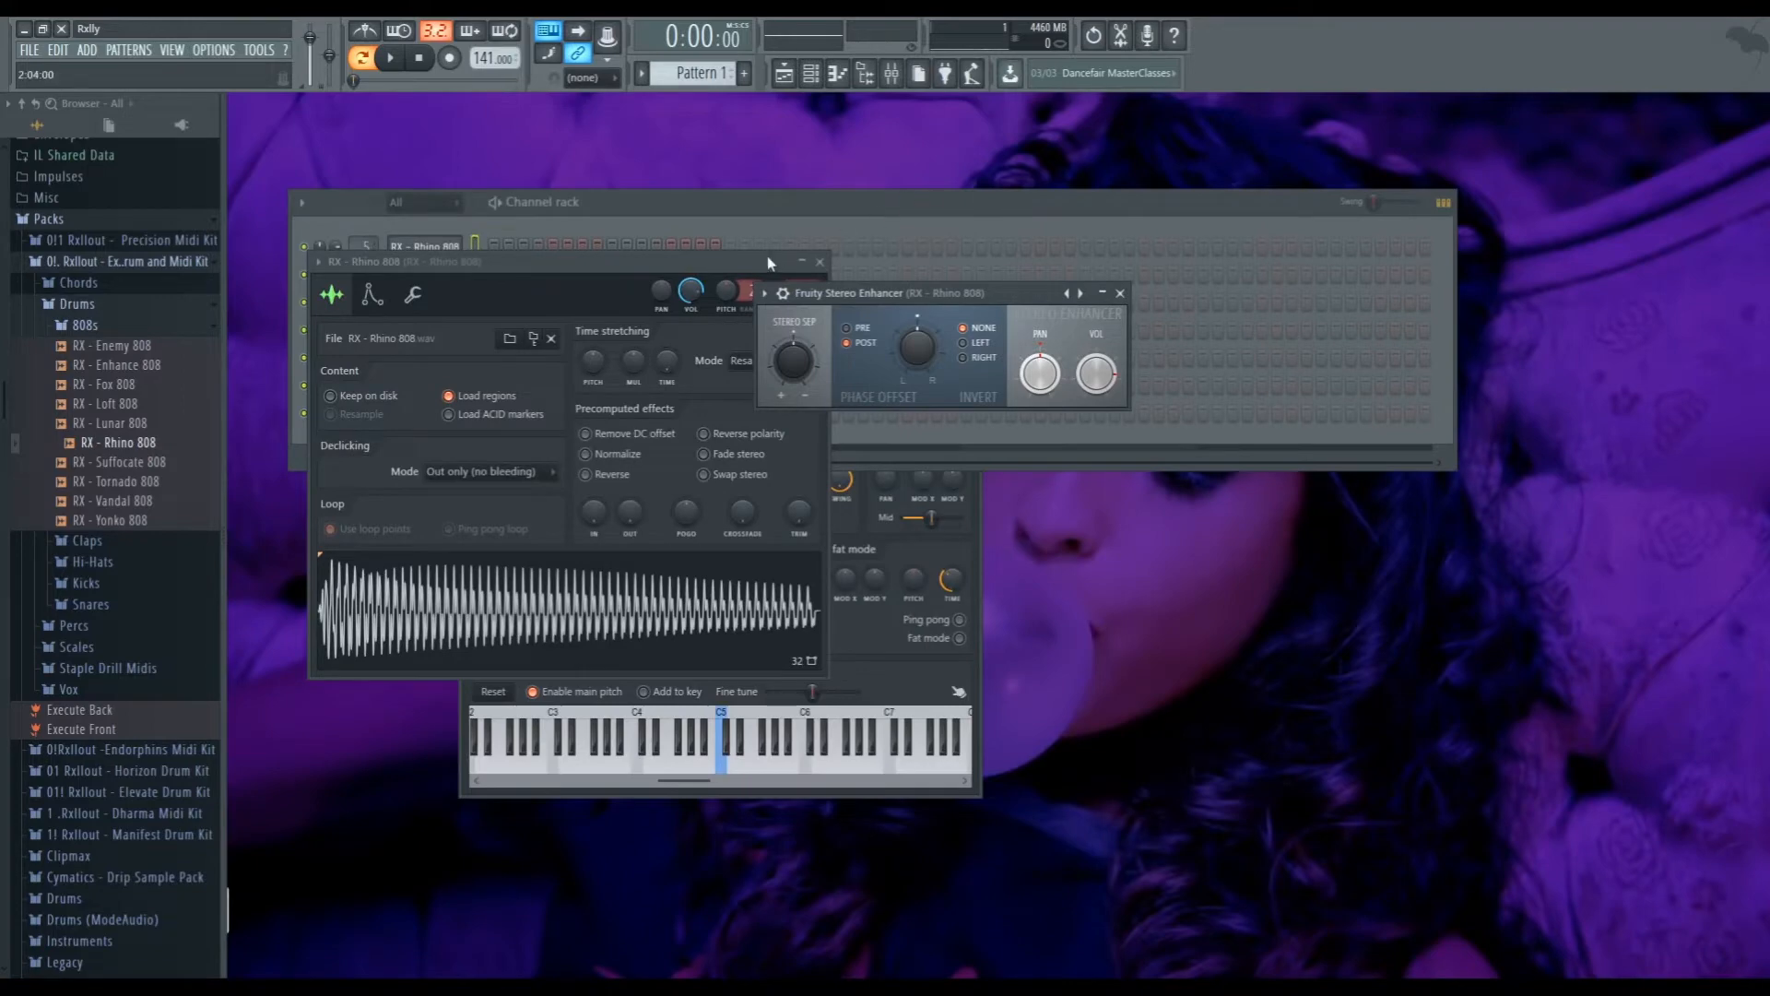
pyautogui.click(819, 262)
pyautogui.moveTo(912, 294); pyautogui.dragTo(682, 335)
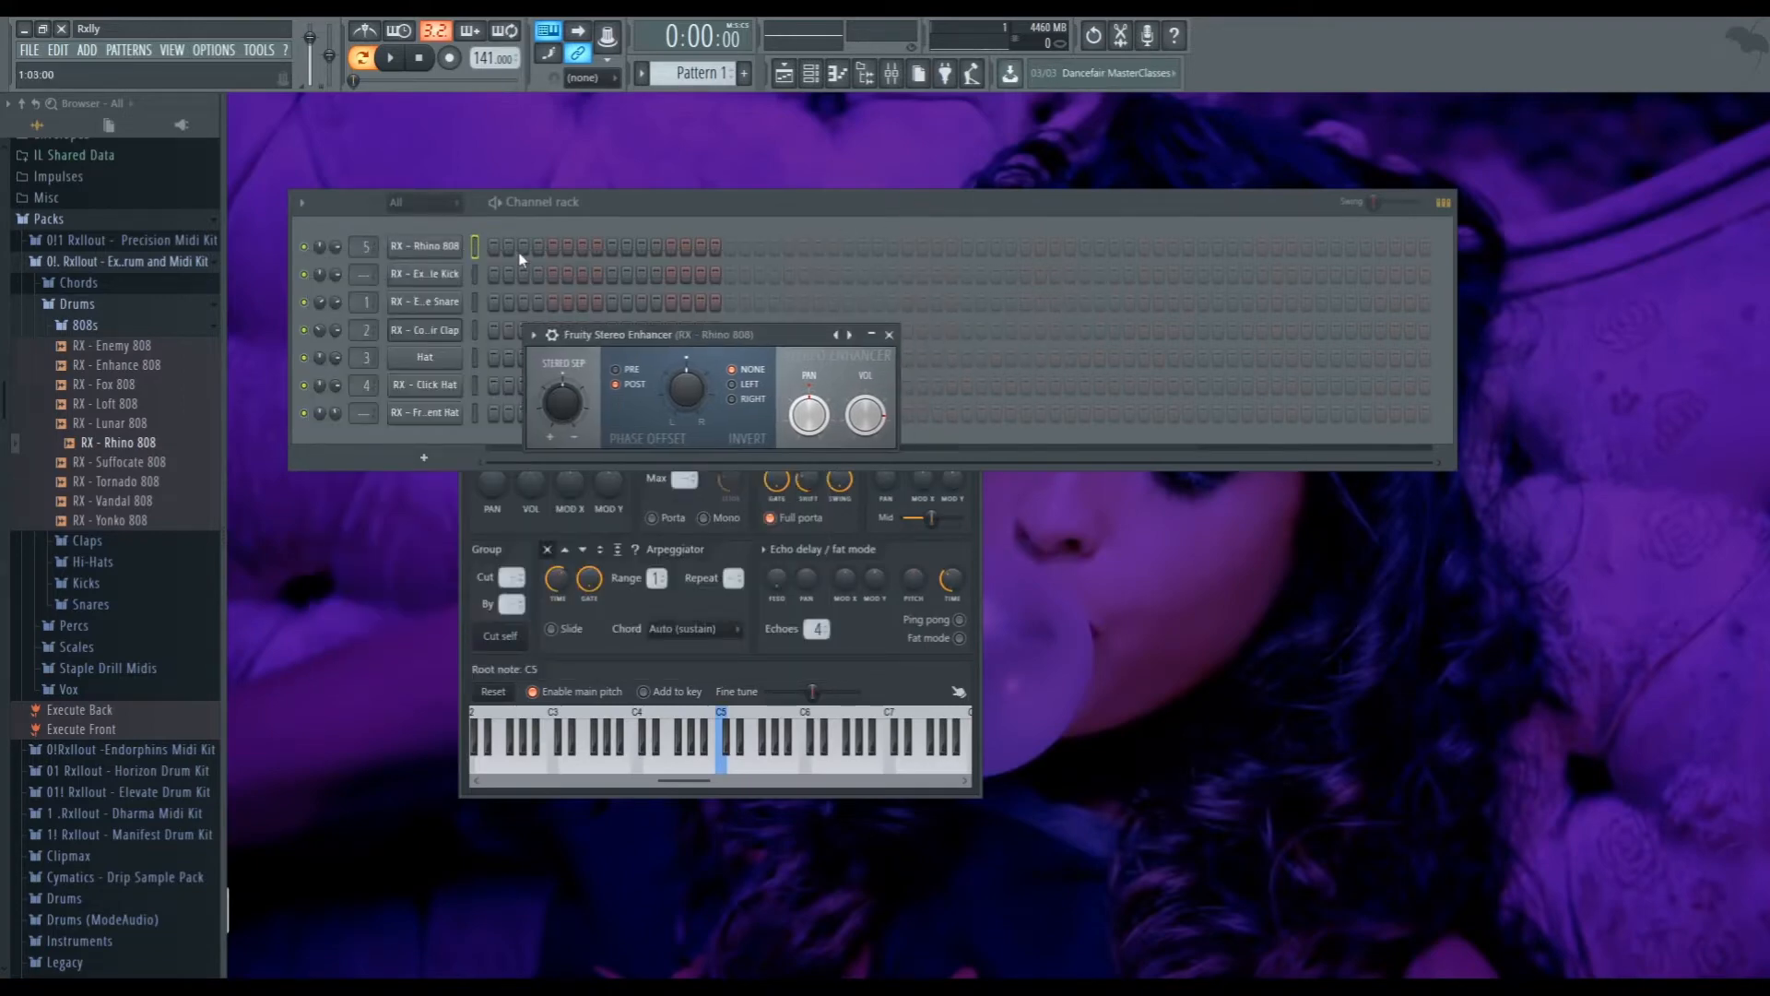
# Place a hit on the first step of RX - Rhino 808 and play it with the mixer shown
pyautogui.click(493, 246)
pyautogui.click(891, 73)
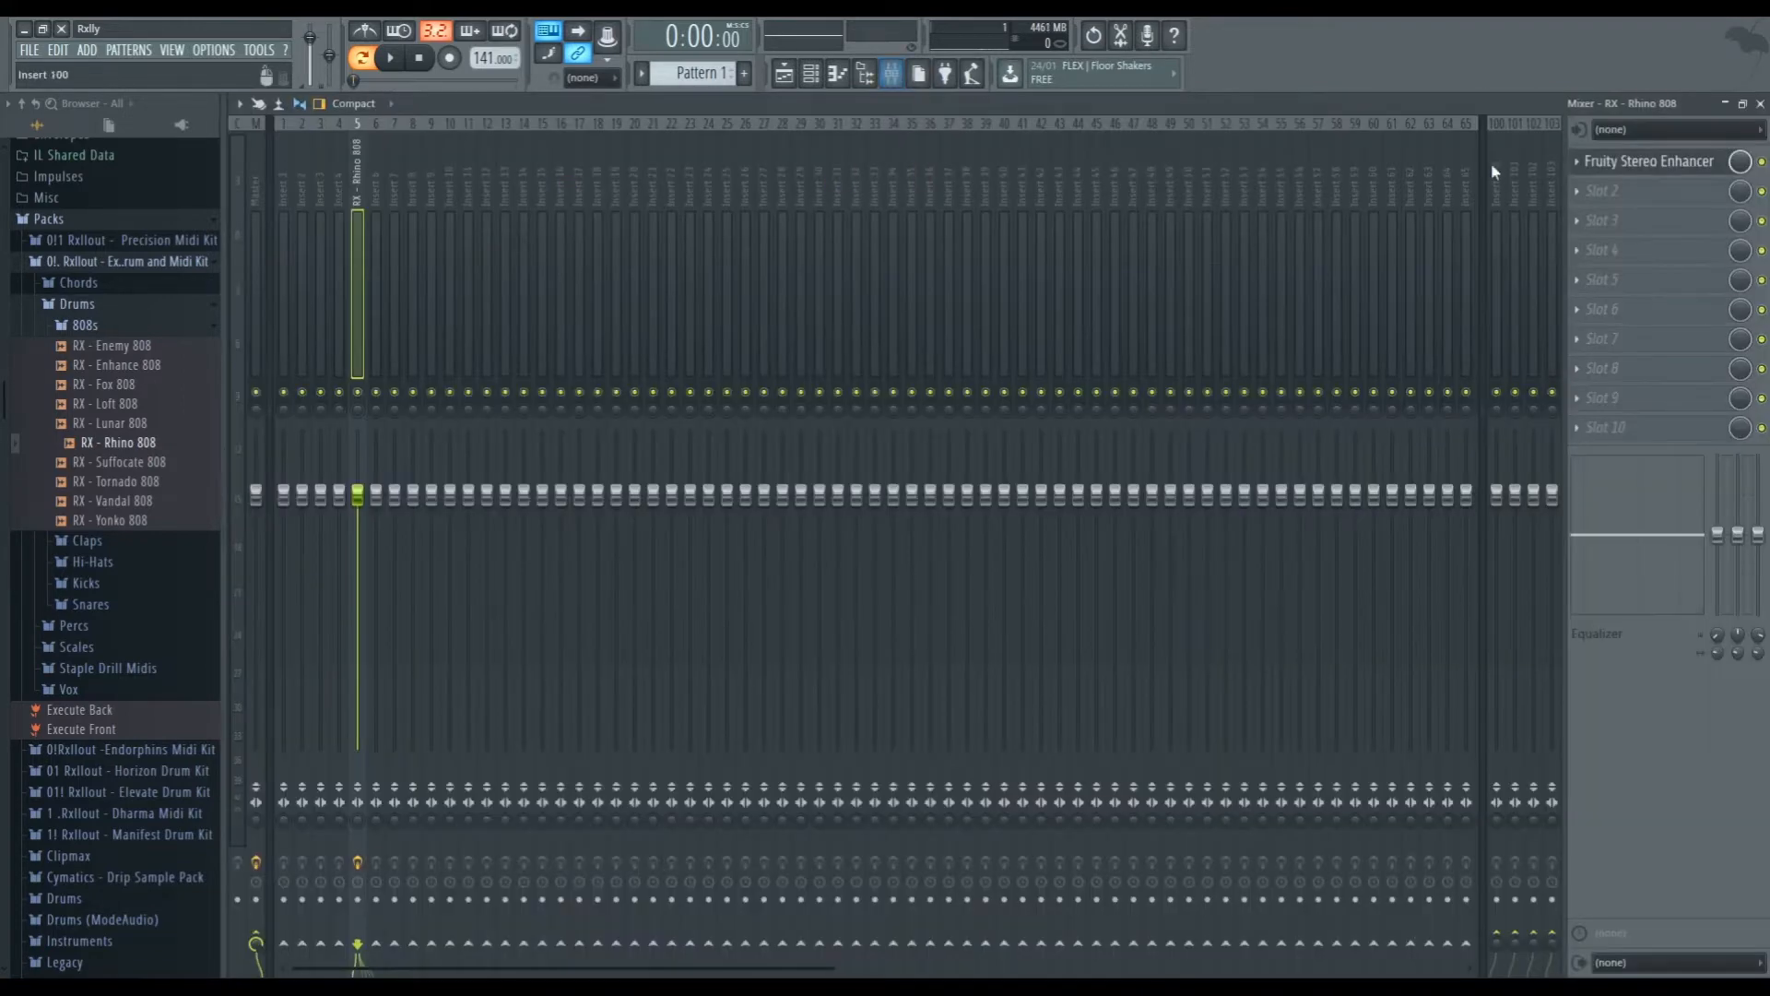
pyautogui.click(1763, 105)
pyautogui.press('space')
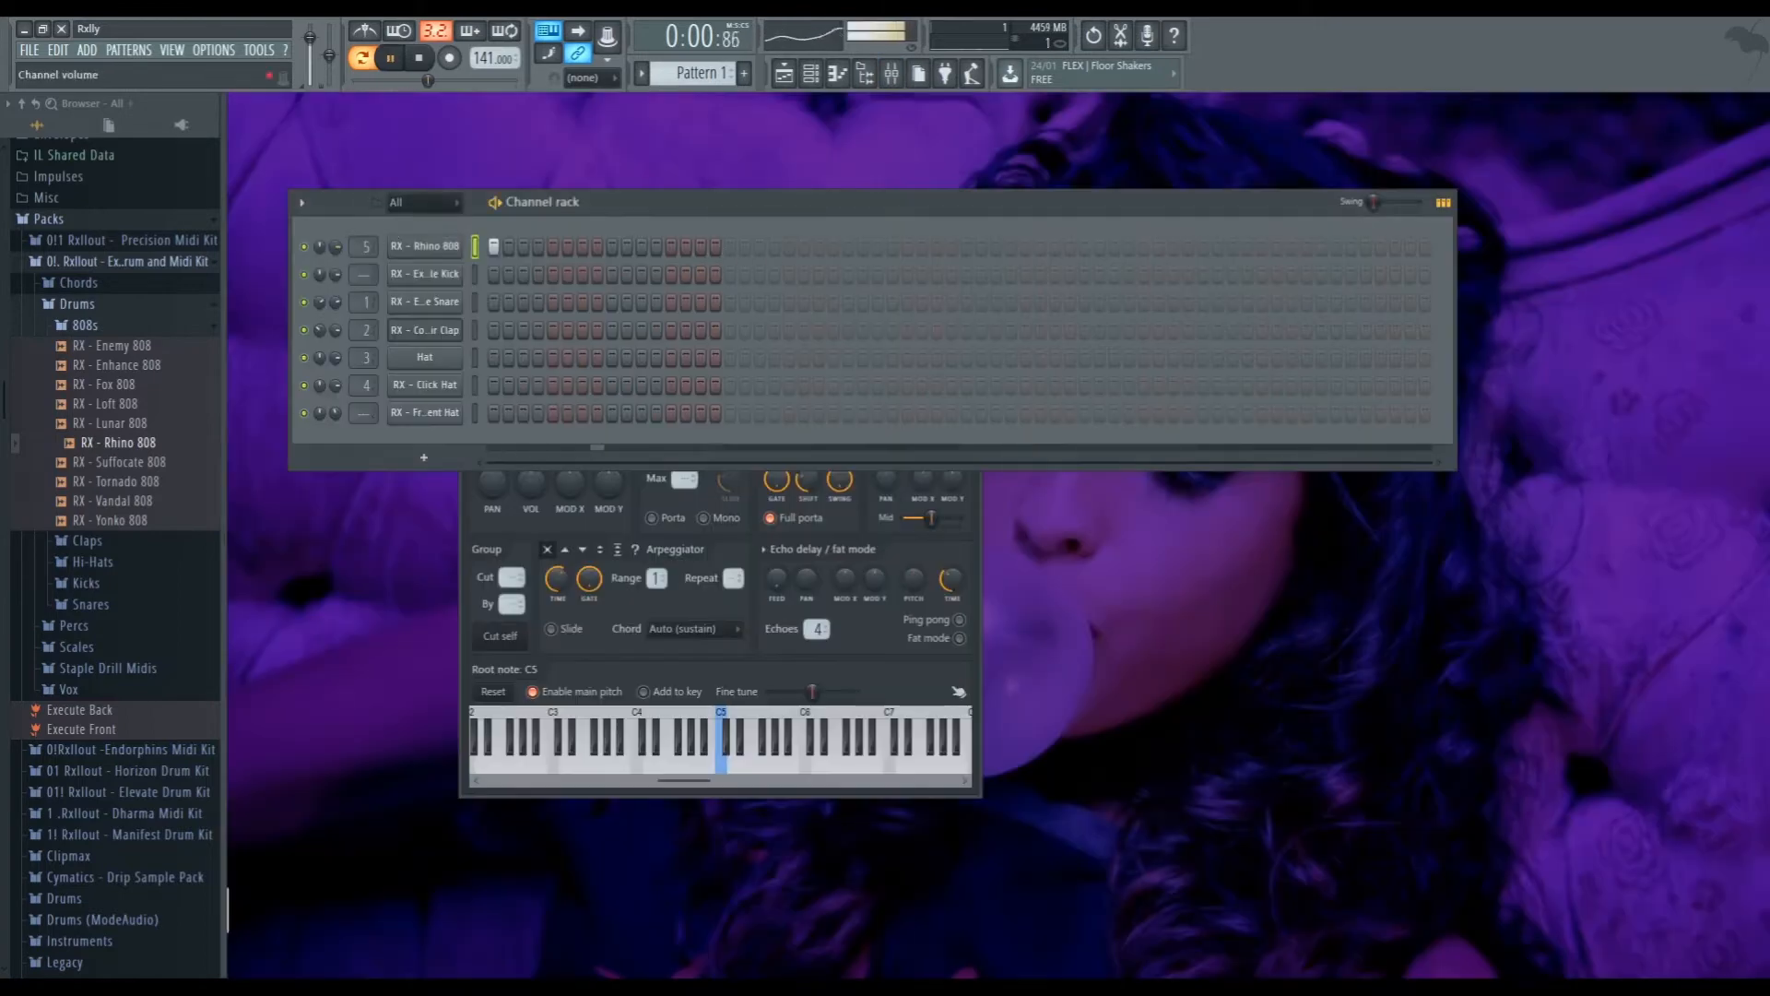
pyautogui.click(901, 72)
pyautogui.press('space')
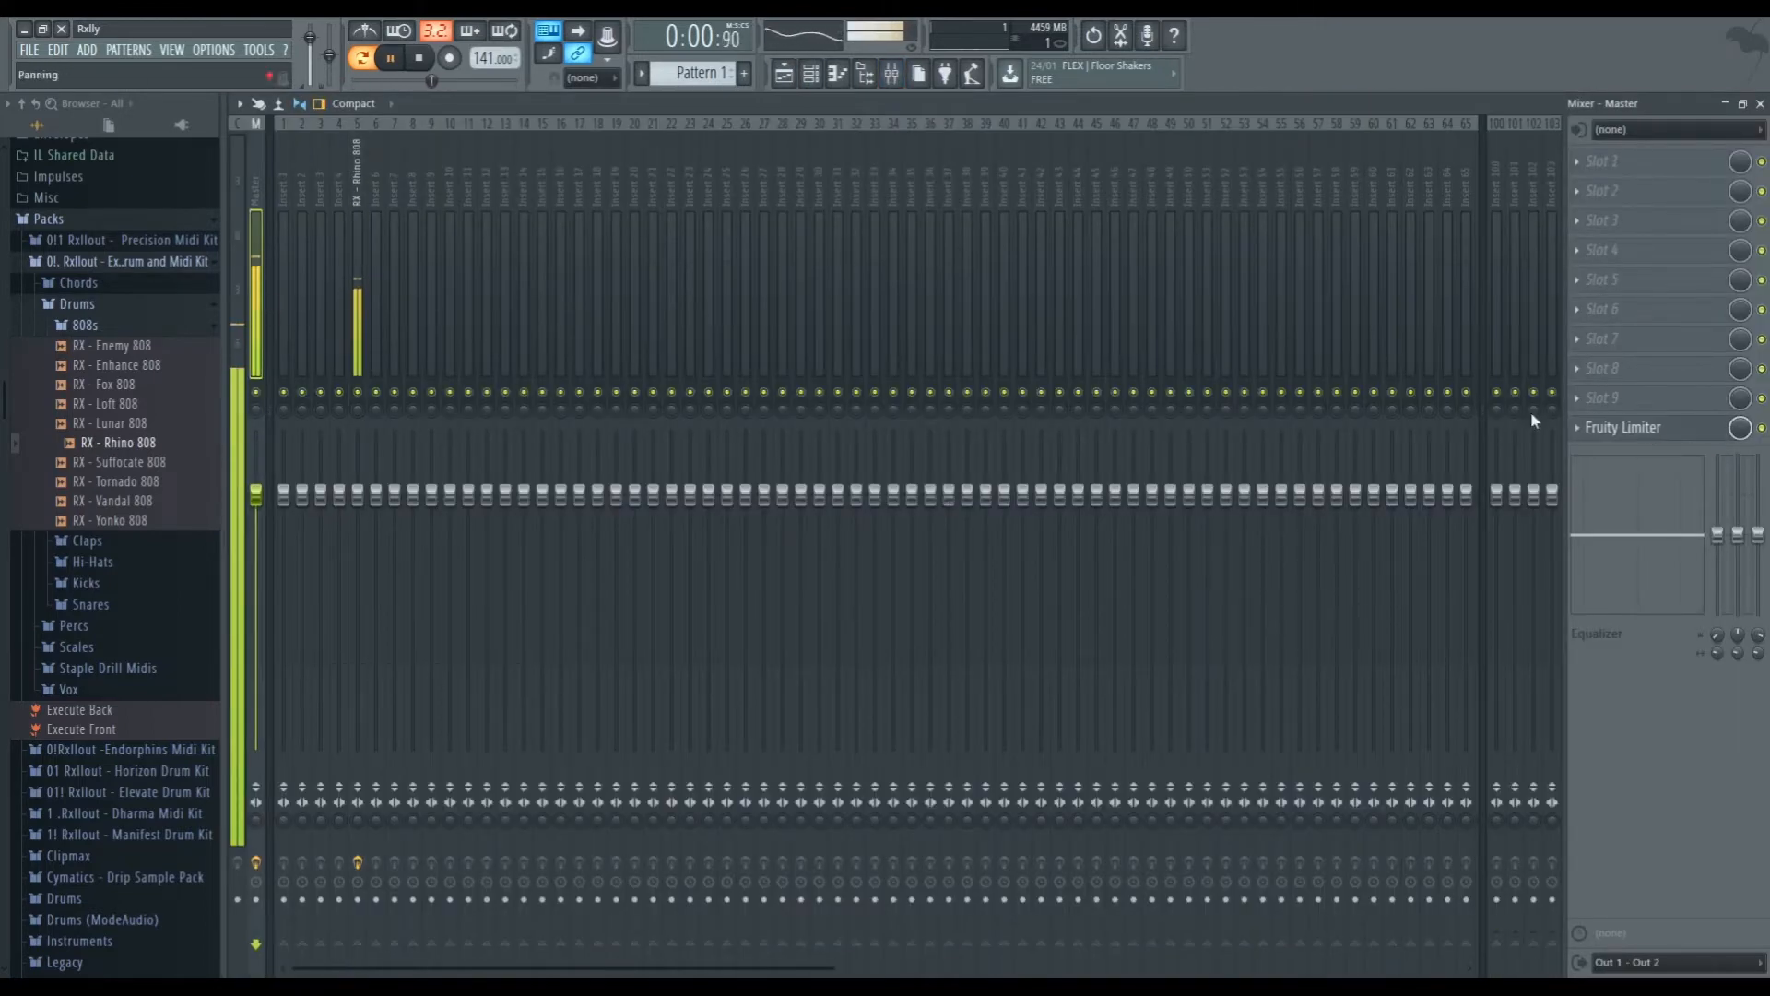
# Select the RX - Rhino 808 mixer track and reopen its Fruity Stereo Enhancer with the mixer closed
pyautogui.click(362, 256)
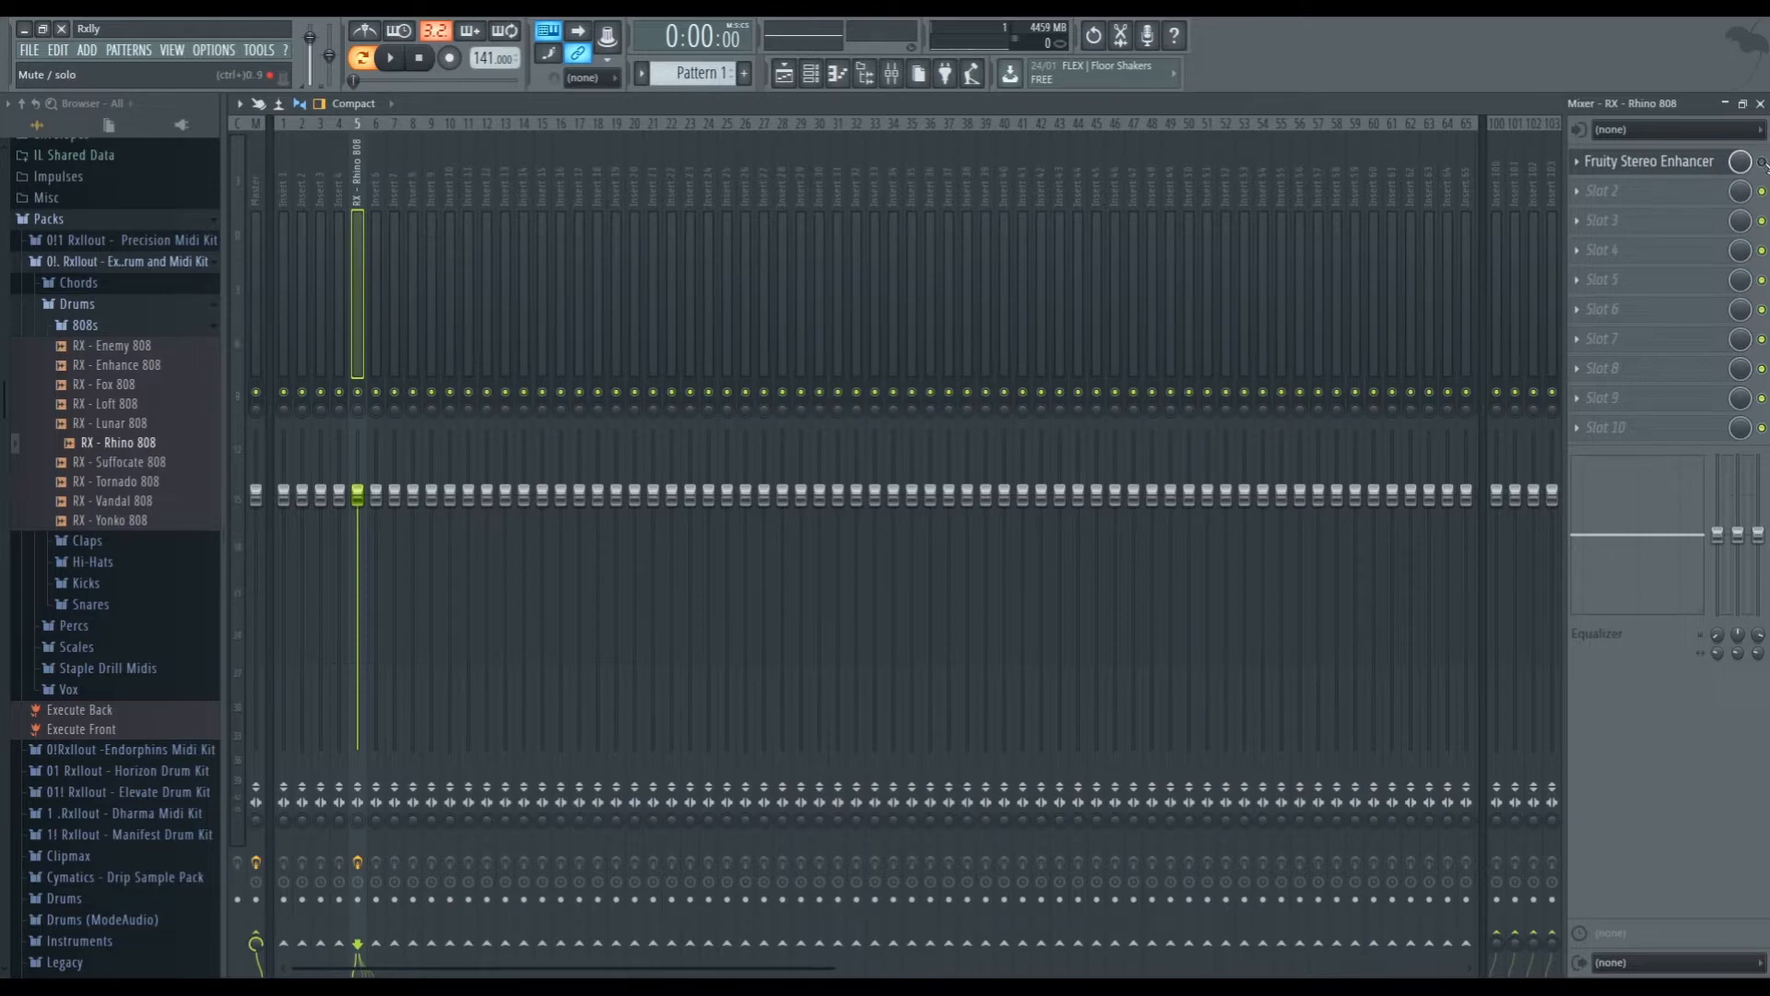
pyautogui.click(1760, 104)
pyautogui.click(892, 74)
pyautogui.click(1651, 161)
pyautogui.click(1761, 106)
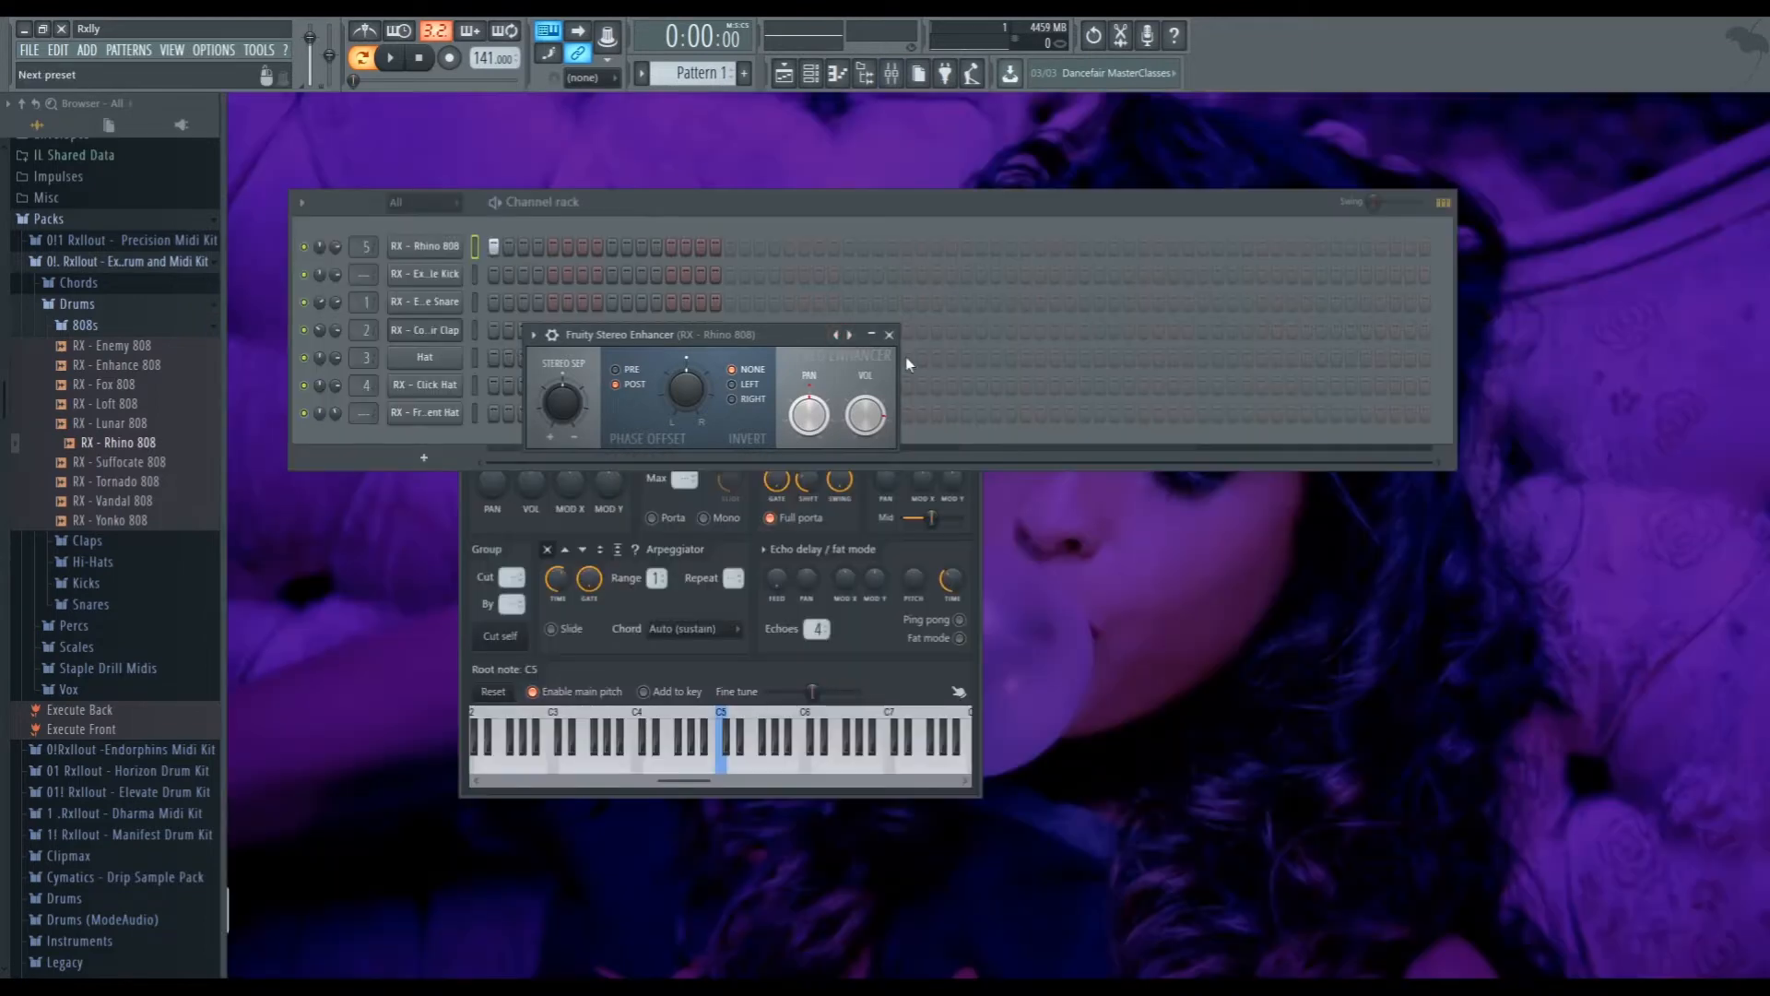
# Adjust the stereo separation and phase offset in Fruity Stereo Enhancer and play the 808
pyautogui.moveTo(531, 409); pyautogui.dragTo(531, 422)
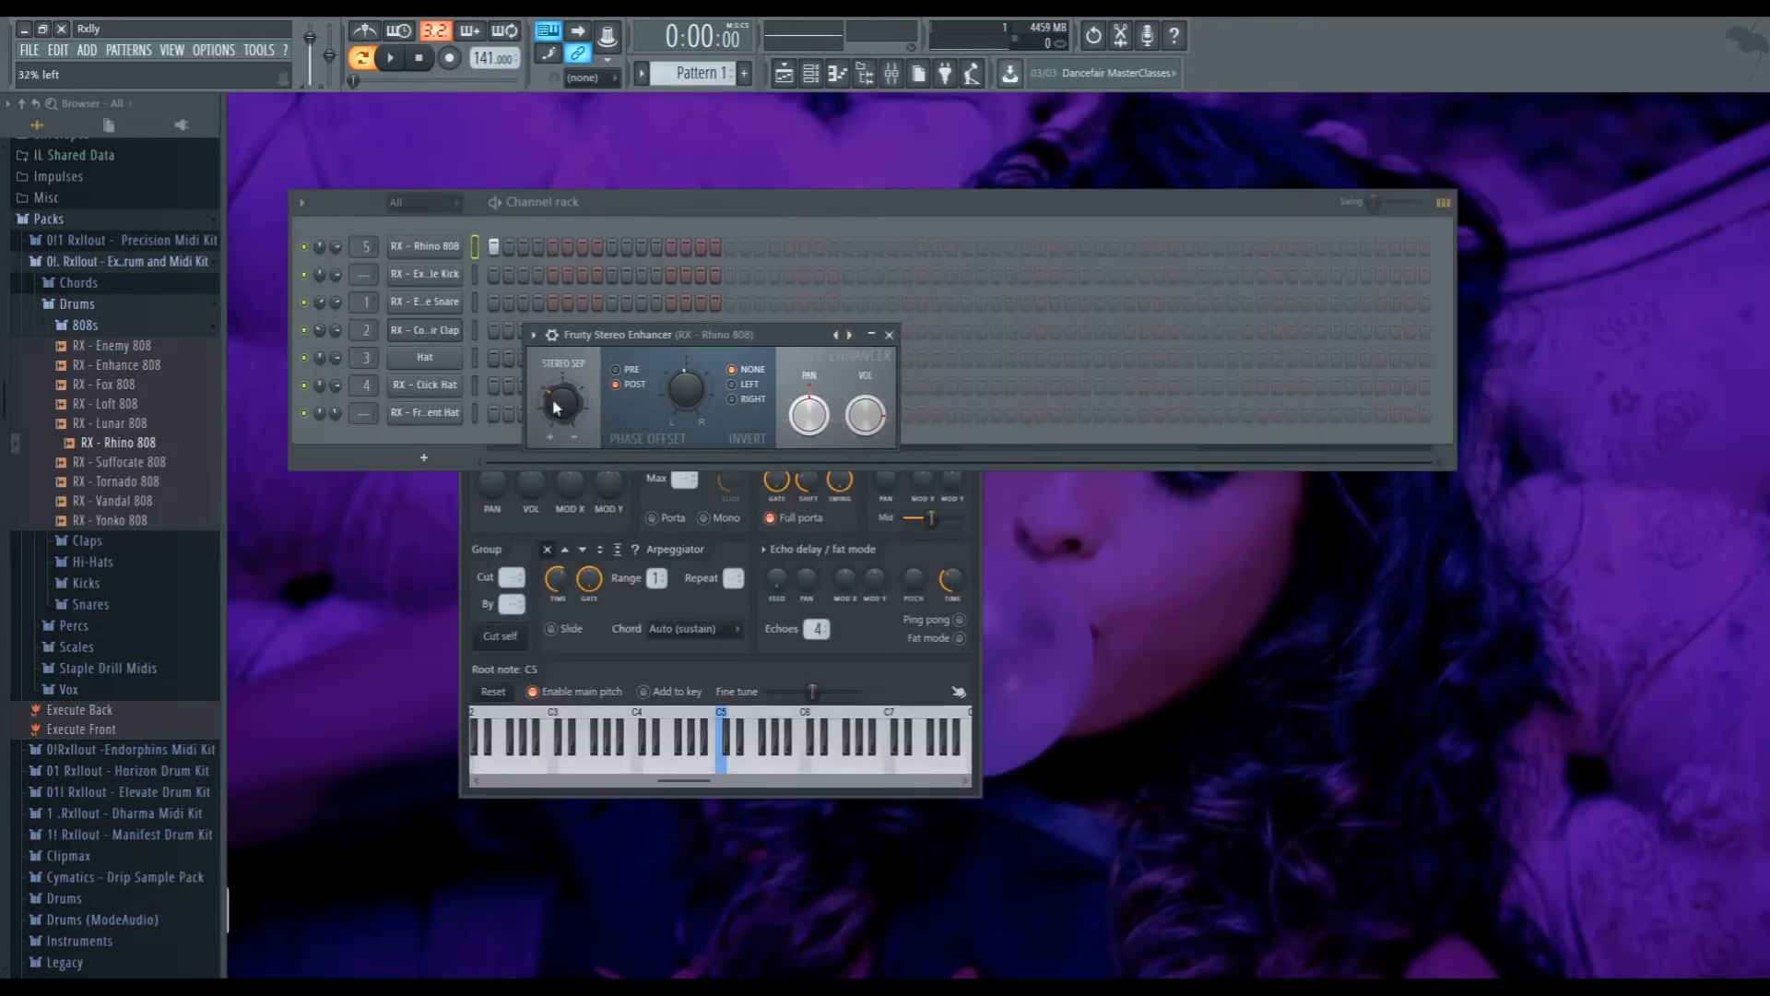
pyautogui.moveTo(702, 389); pyautogui.dragTo(702, 400)
pyautogui.press('space')
pyautogui.click(340, 263)
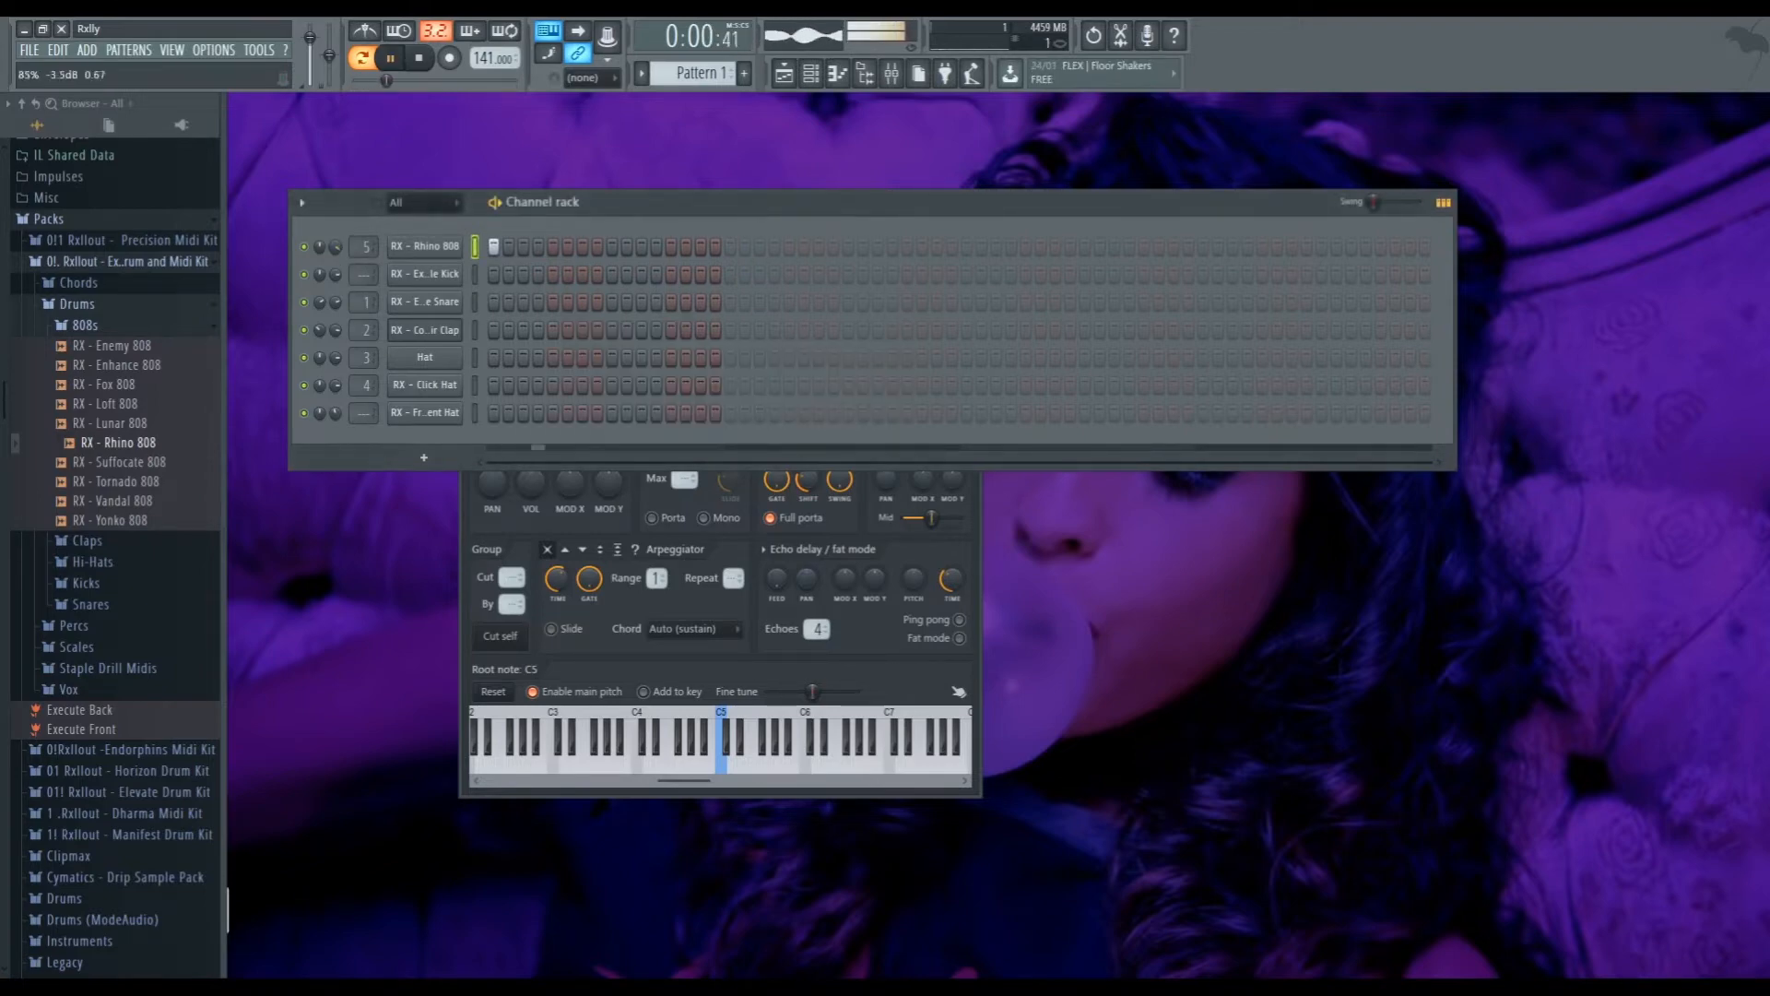
pyautogui.press('space')
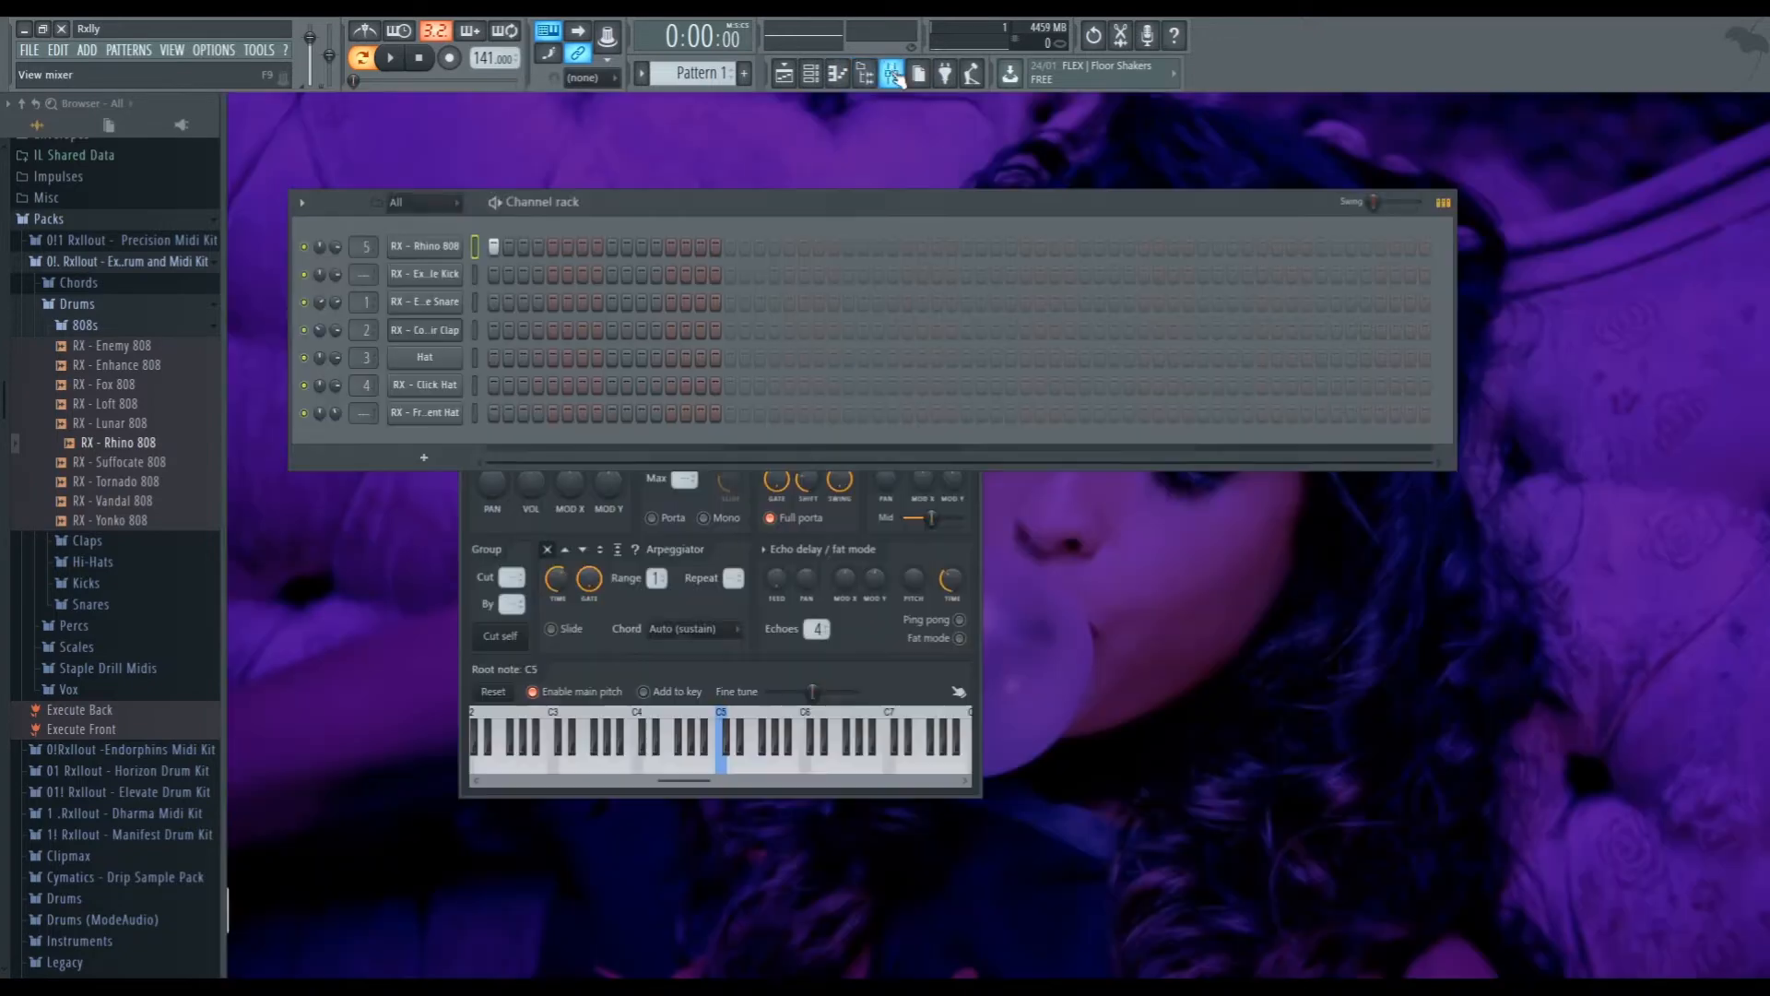
# Reopen the 808's Fruity Stereo Enhancer from the mixer and listen to the 808 with left phase inversion
pyautogui.click(890, 72)
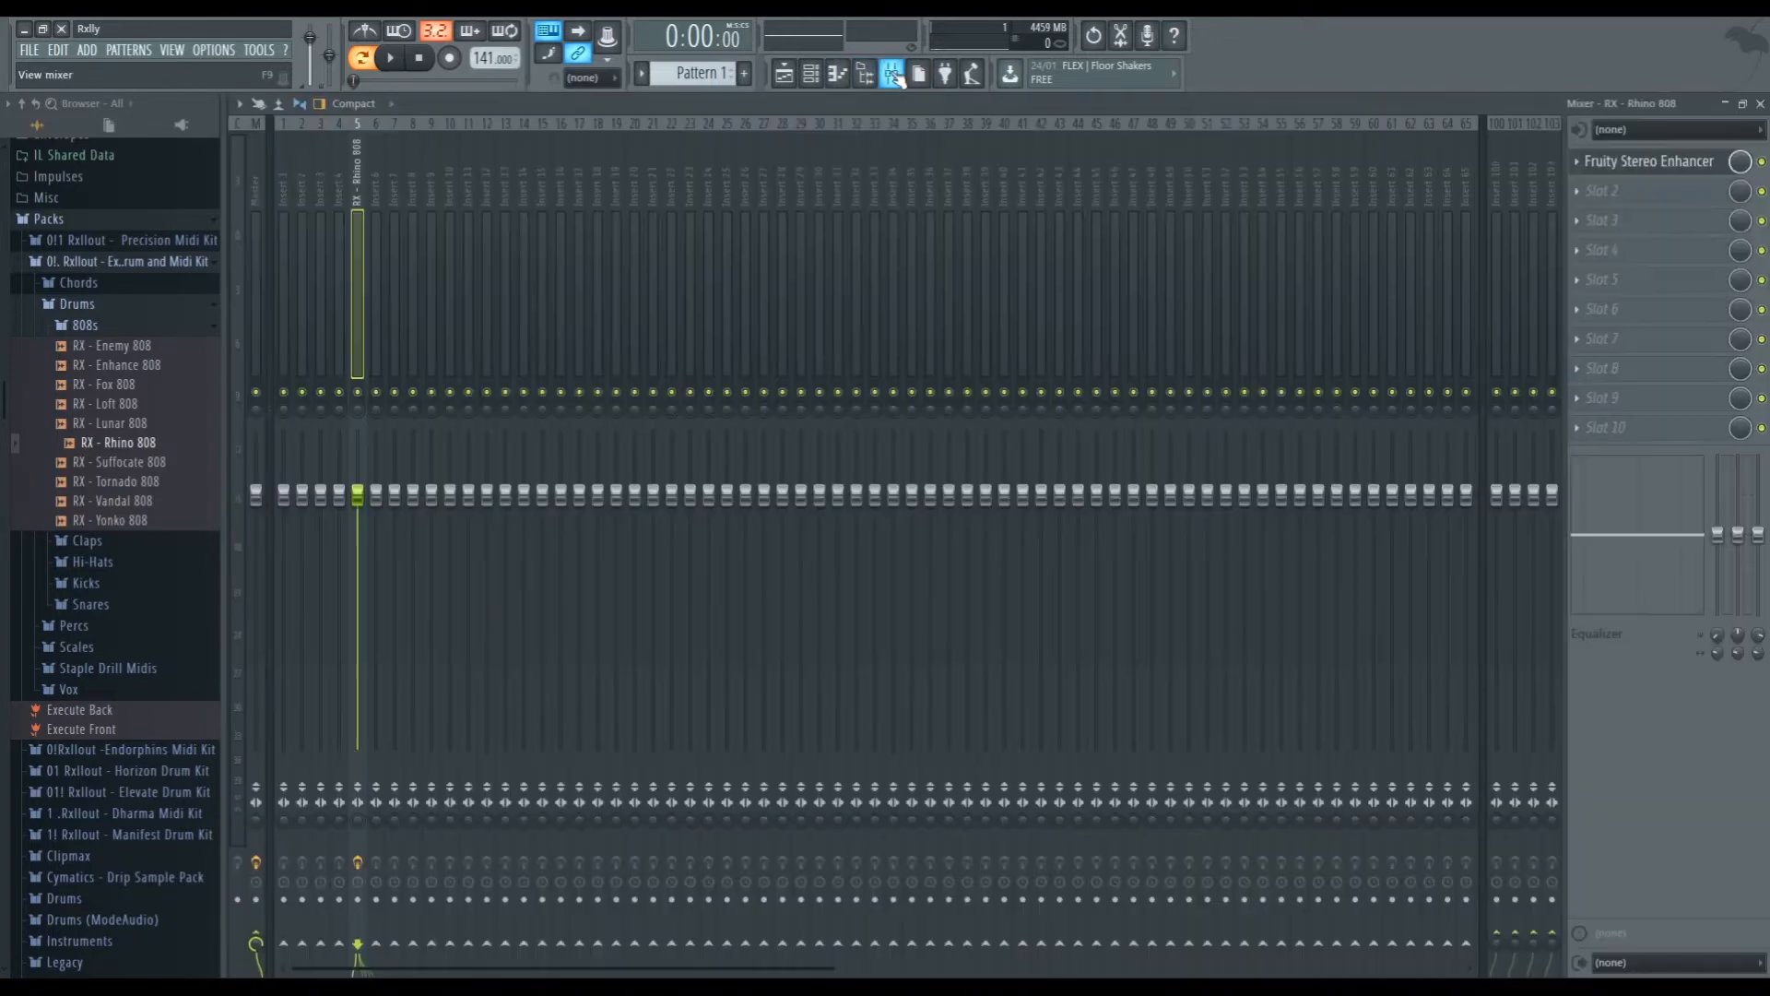
pyautogui.click(1678, 166)
pyautogui.press('F9')
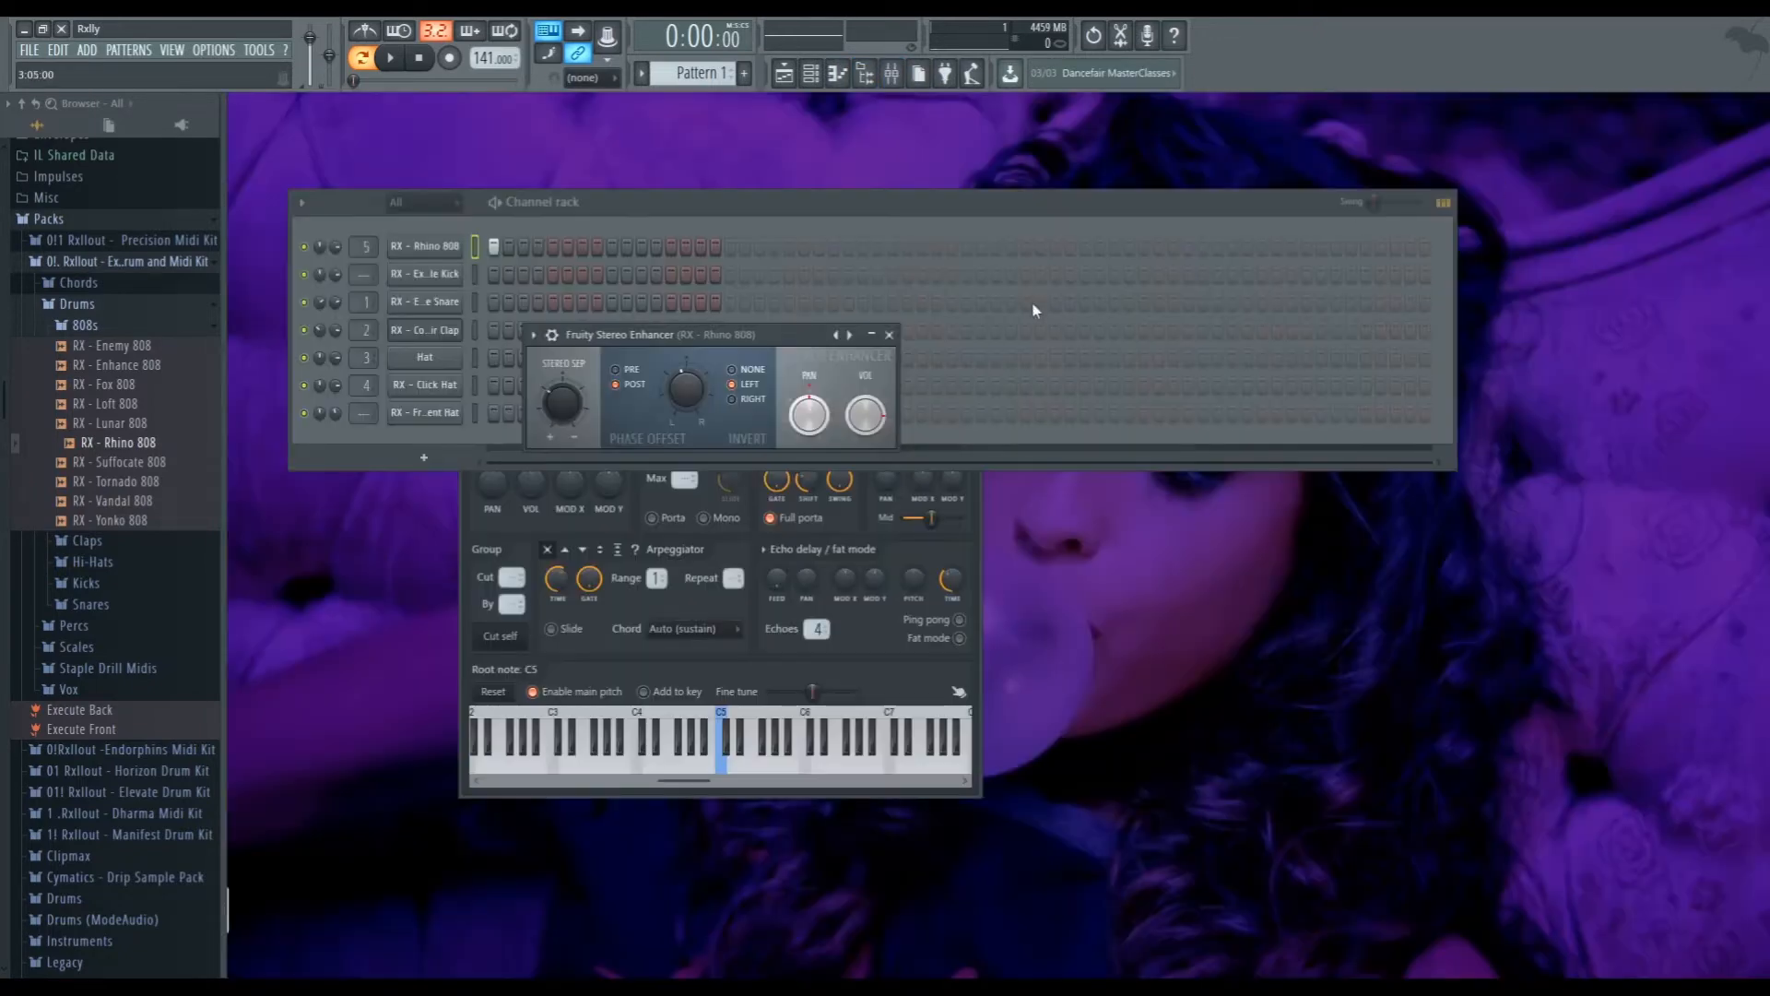
pyautogui.press('space')
pyautogui.press('space')
pyautogui.moveTo(664, 353); pyautogui.dragTo(554, 389)
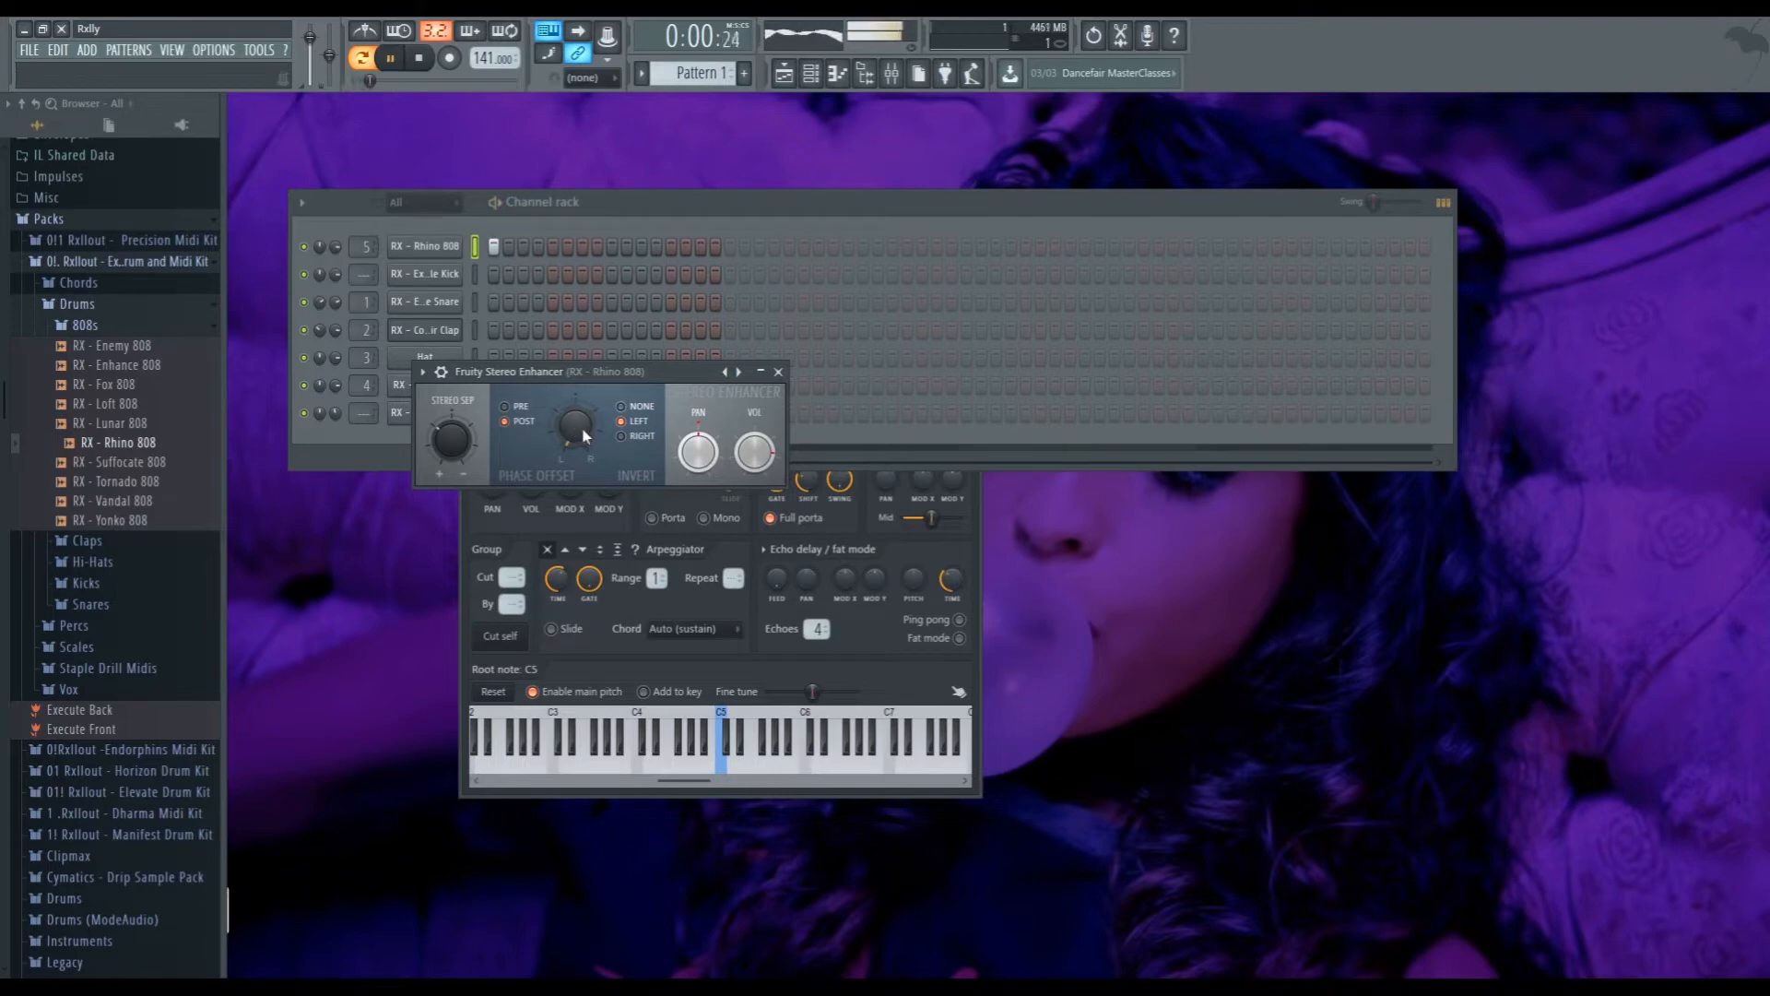
pyautogui.click(420, 60)
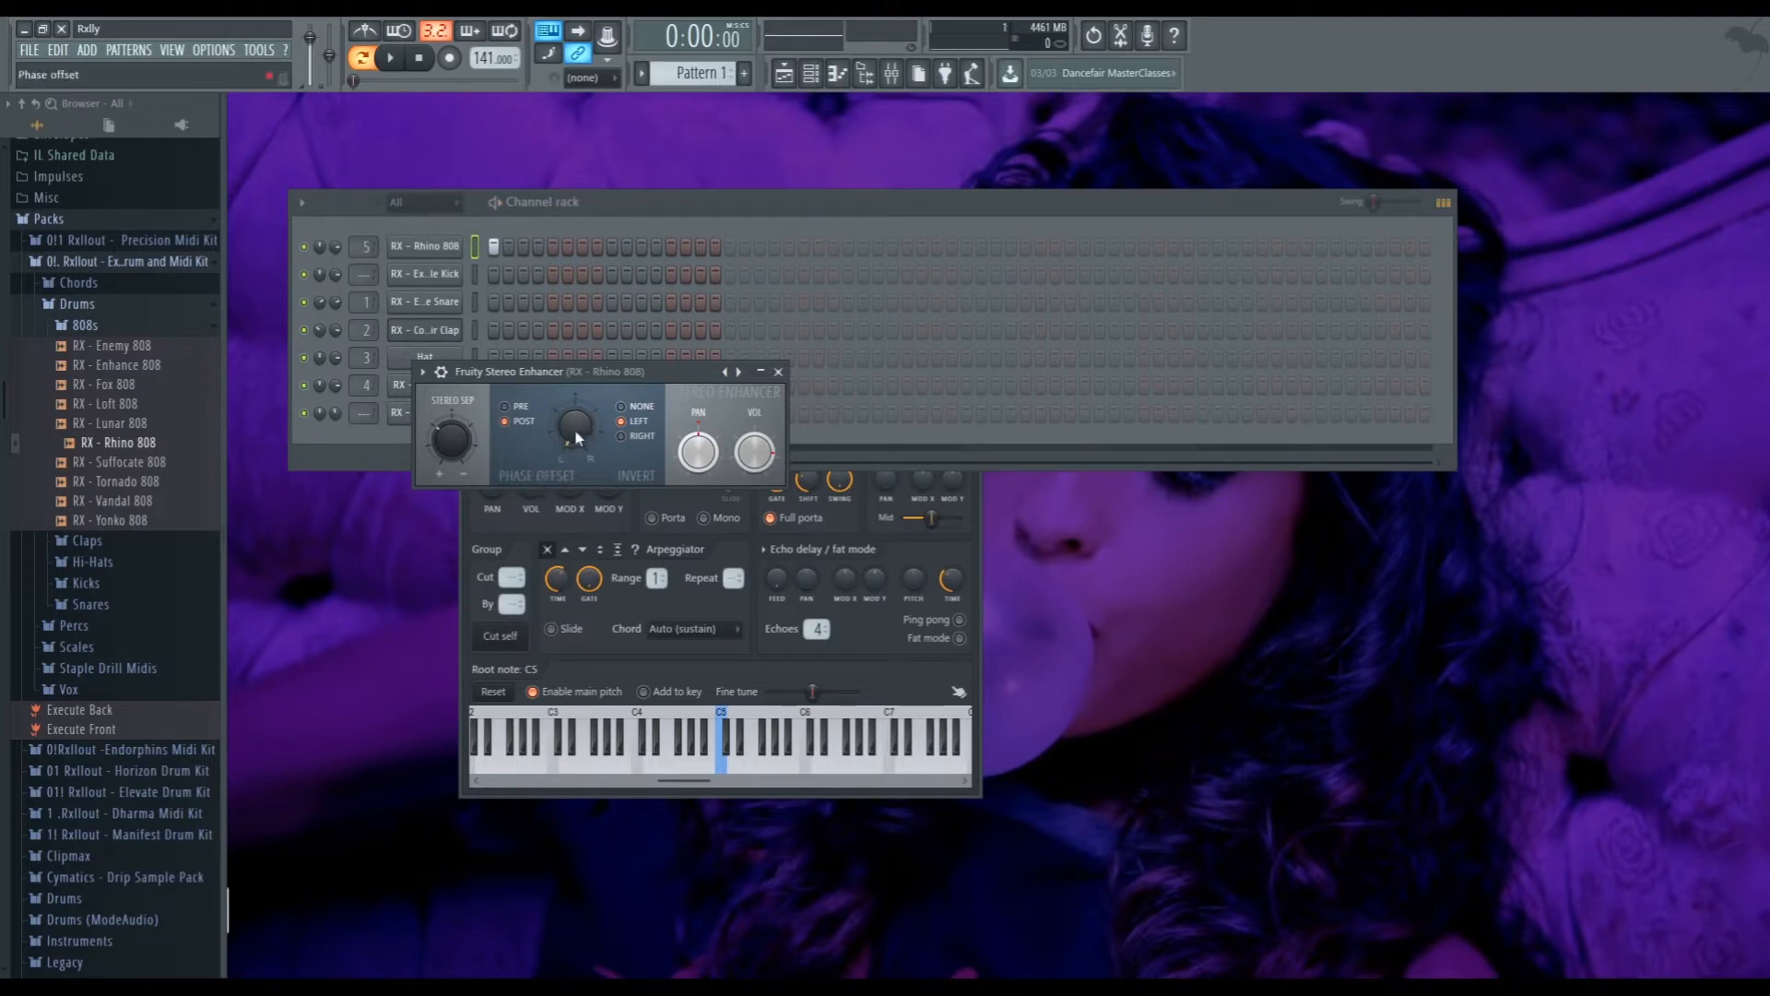
# Adjust the enhancer's phase offset and set phase inversion to None, playing the 808 to compare
pyautogui.moveTo(575, 426); pyautogui.dragTo(576, 422)
pyautogui.press('space')
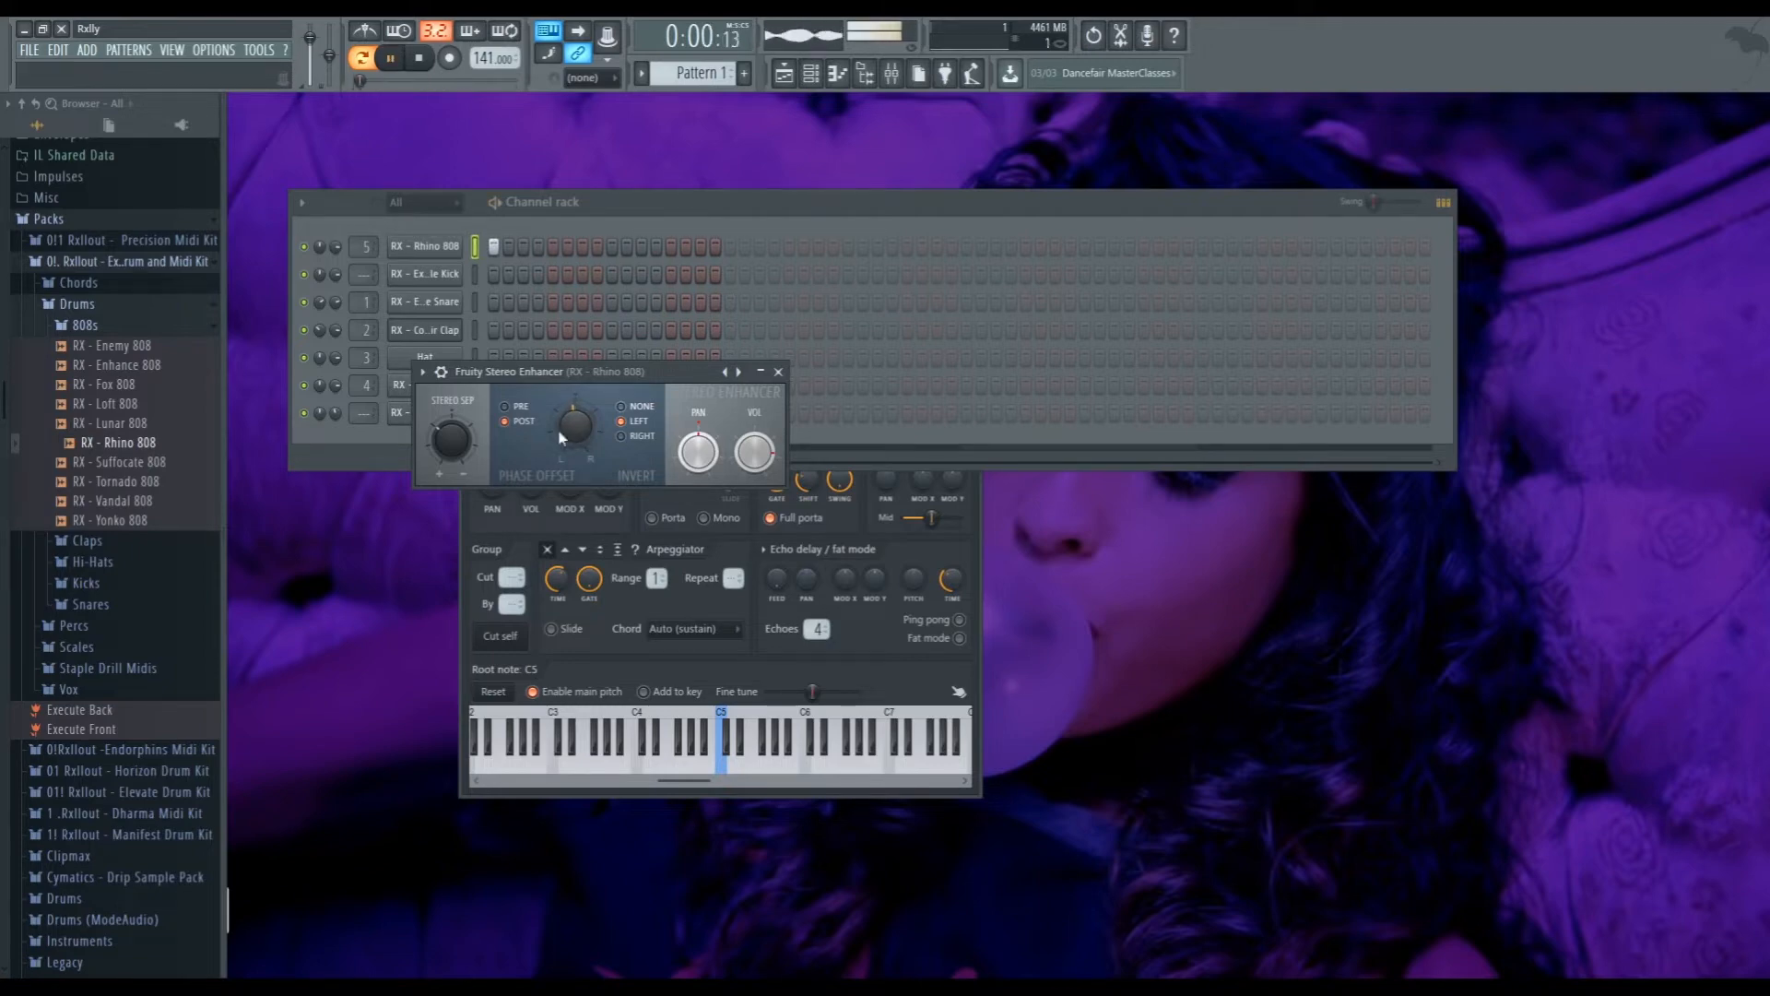
pyautogui.click(635, 440)
pyautogui.click(636, 411)
pyautogui.press('space')
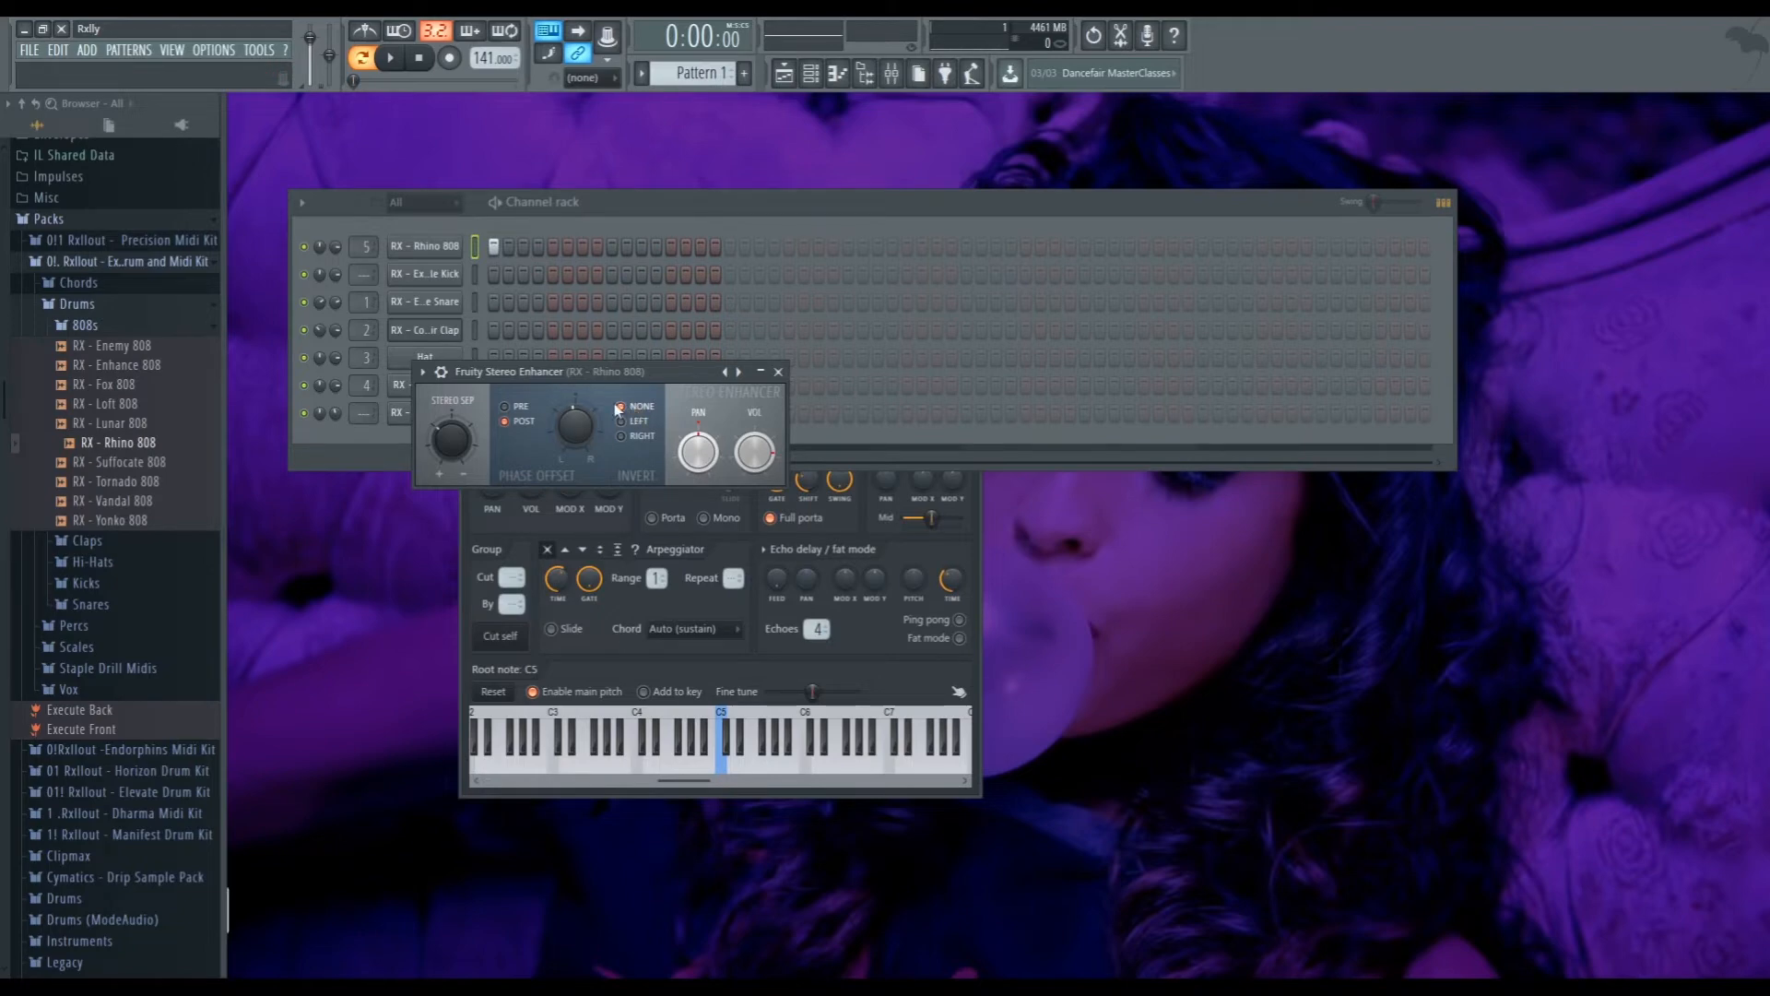
pyautogui.press('space')
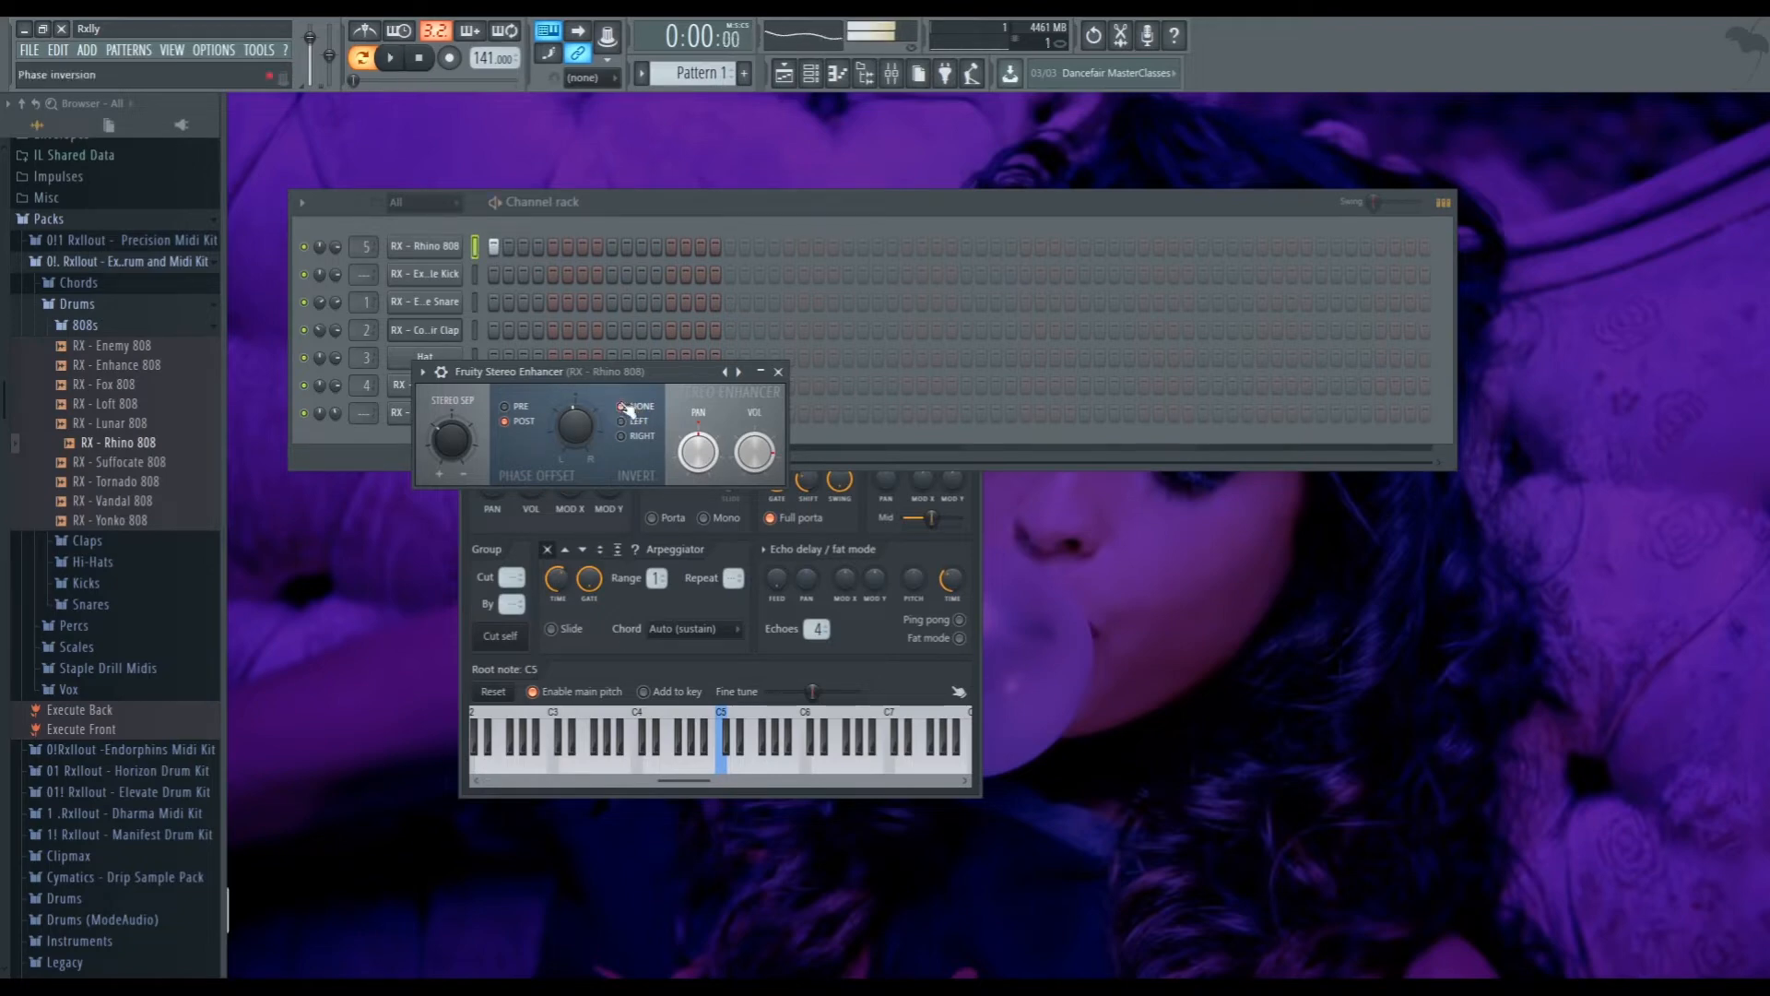
pyautogui.press('space')
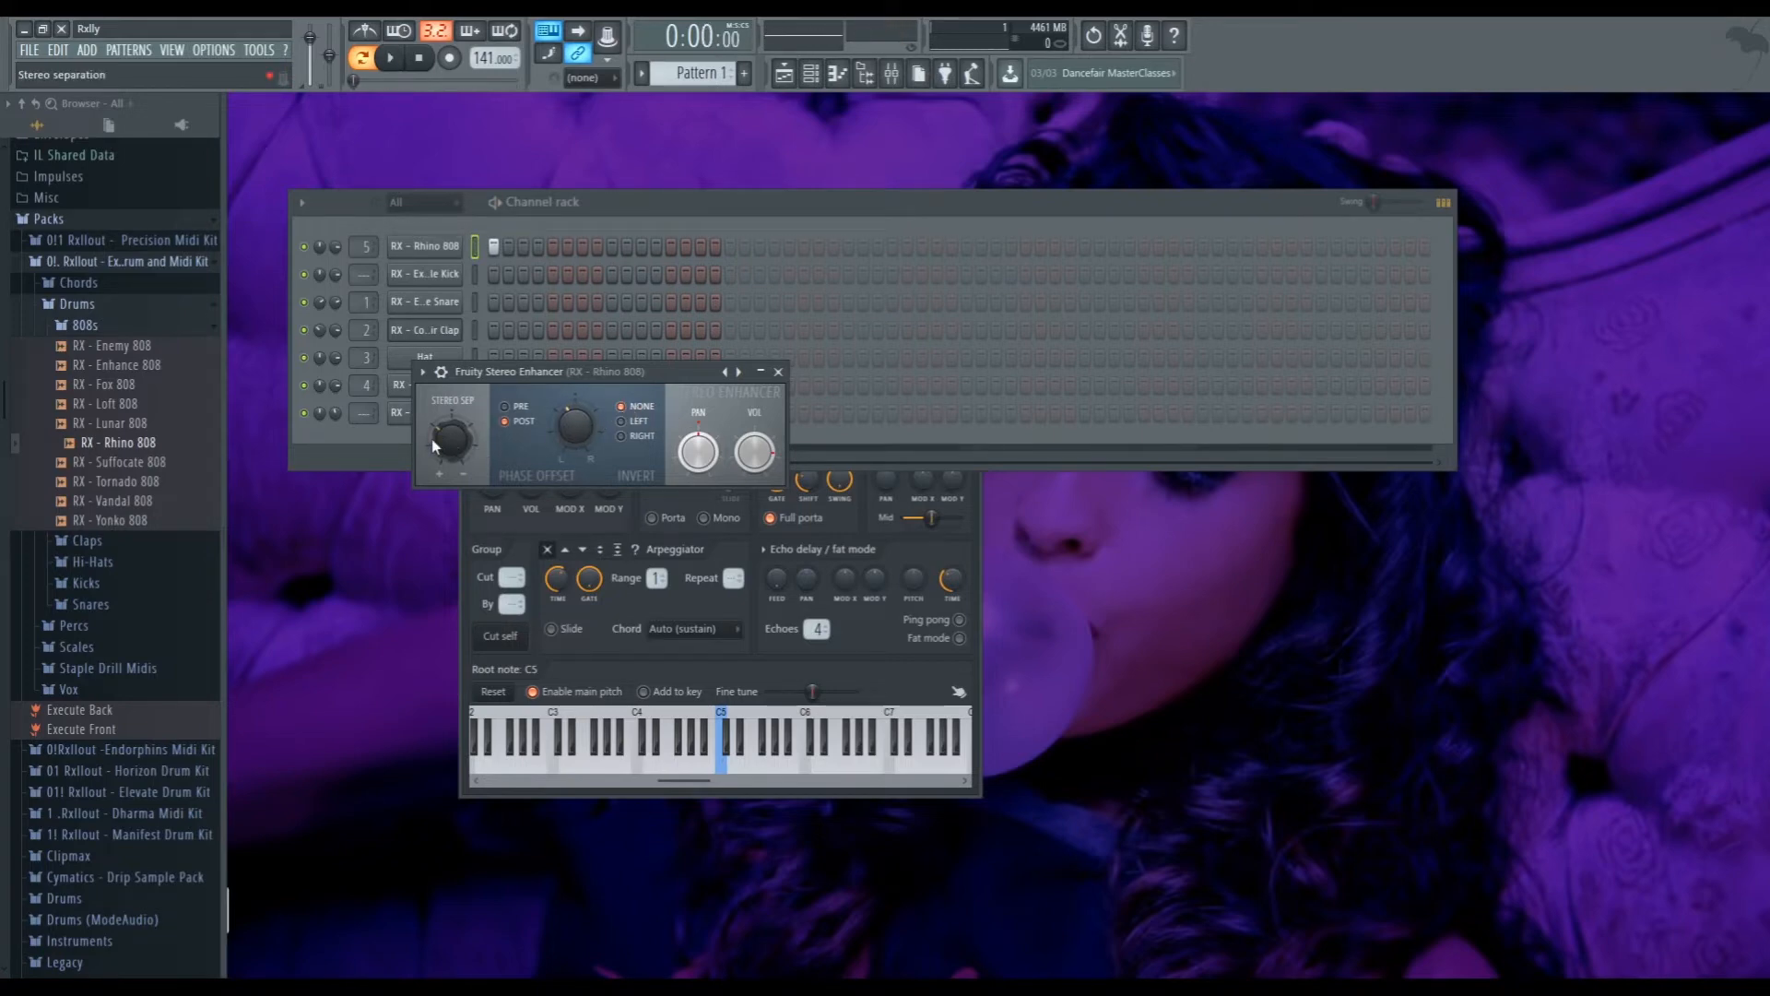
# Try shifting the 808's pan in Fruity Stereo Enhancer during playback and return it to centre
pyautogui.moveTo(701, 447)
pyautogui.mouseDown()
pyautogui.moveTo(701, 426)
pyautogui.moveTo(698, 480)
pyautogui.mouseUp()
pyautogui.press('space')
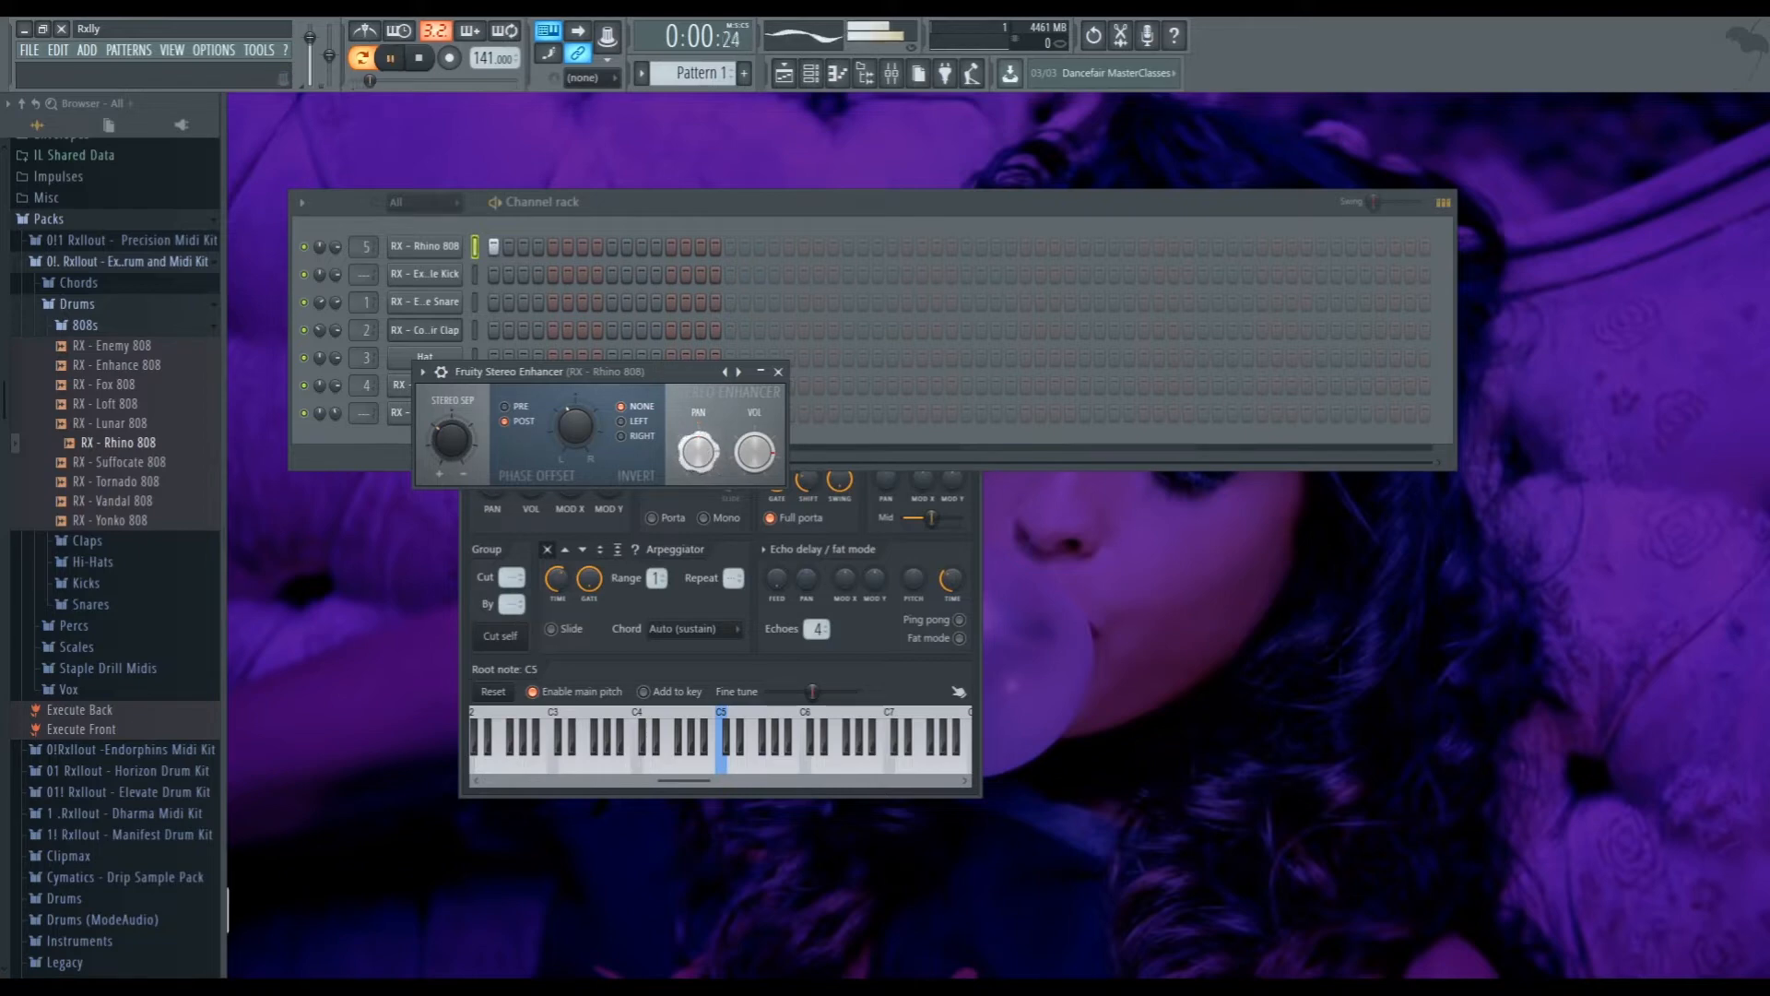
pyautogui.press('space')
pyautogui.press('space')
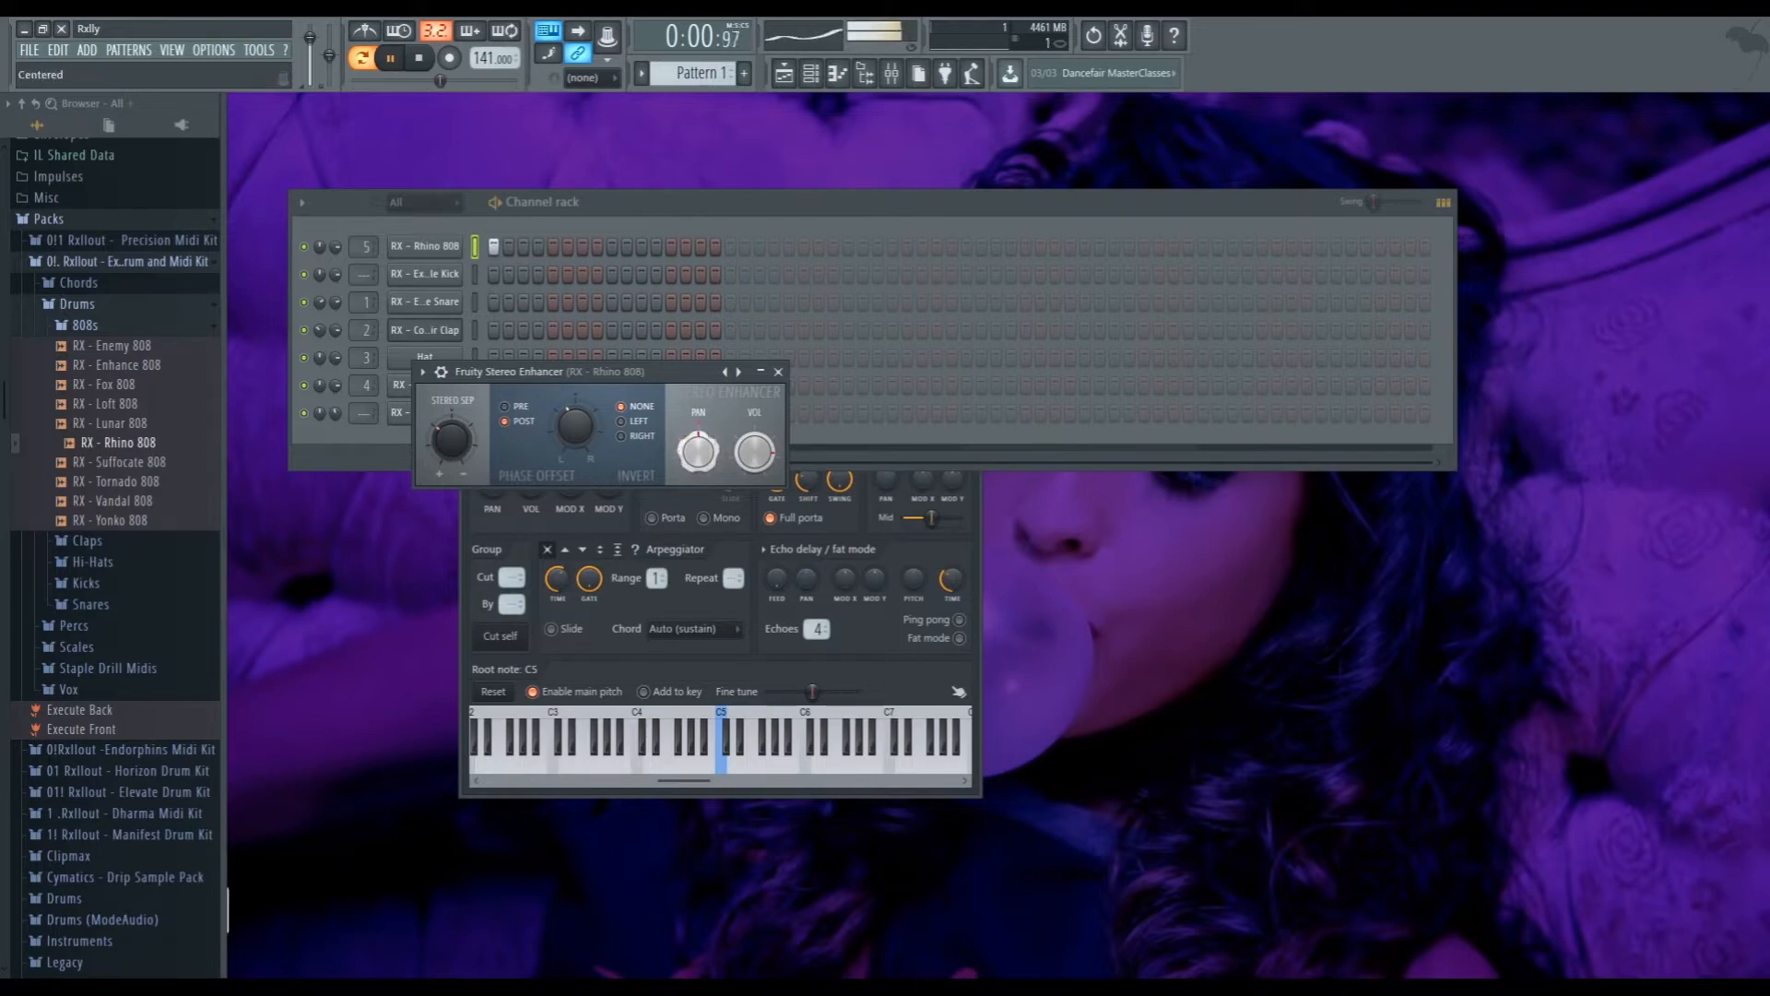
pyautogui.moveTo(707, 451); pyautogui.dragTo(706, 425)
pyautogui.press('space')
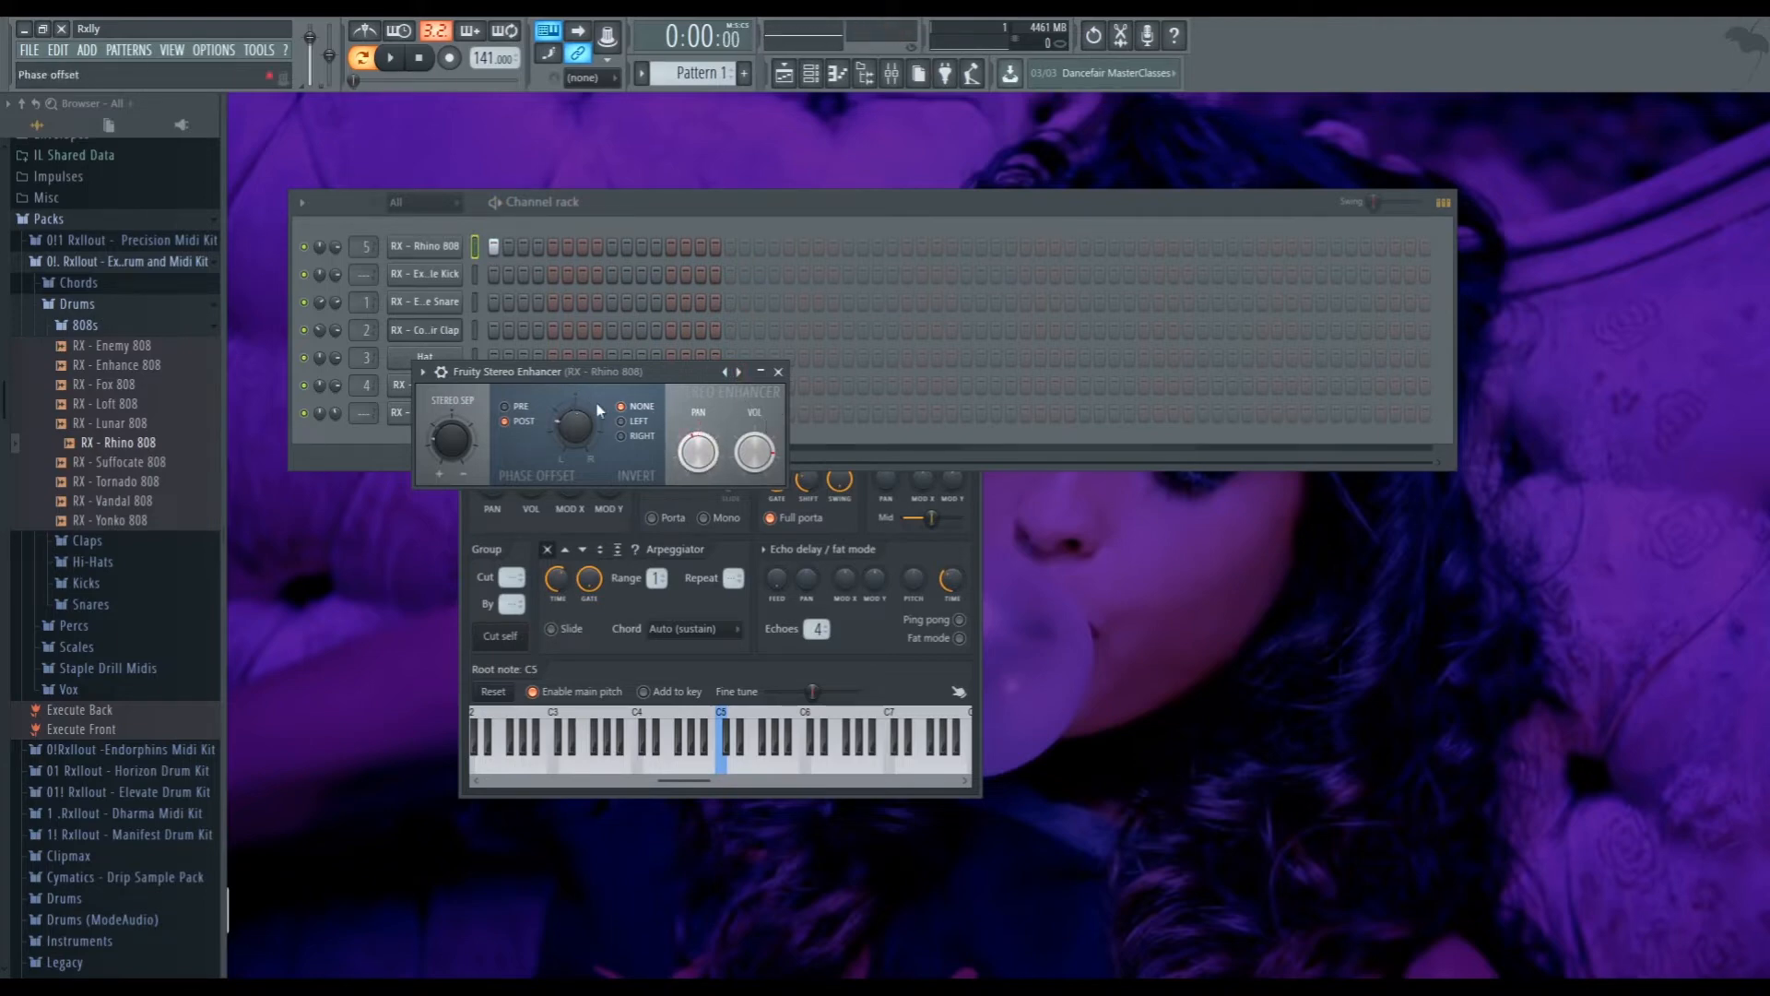
# Play RX - Rhino 808 through the stereo enhancer a couple of times to check its sound
pyautogui.press('space')
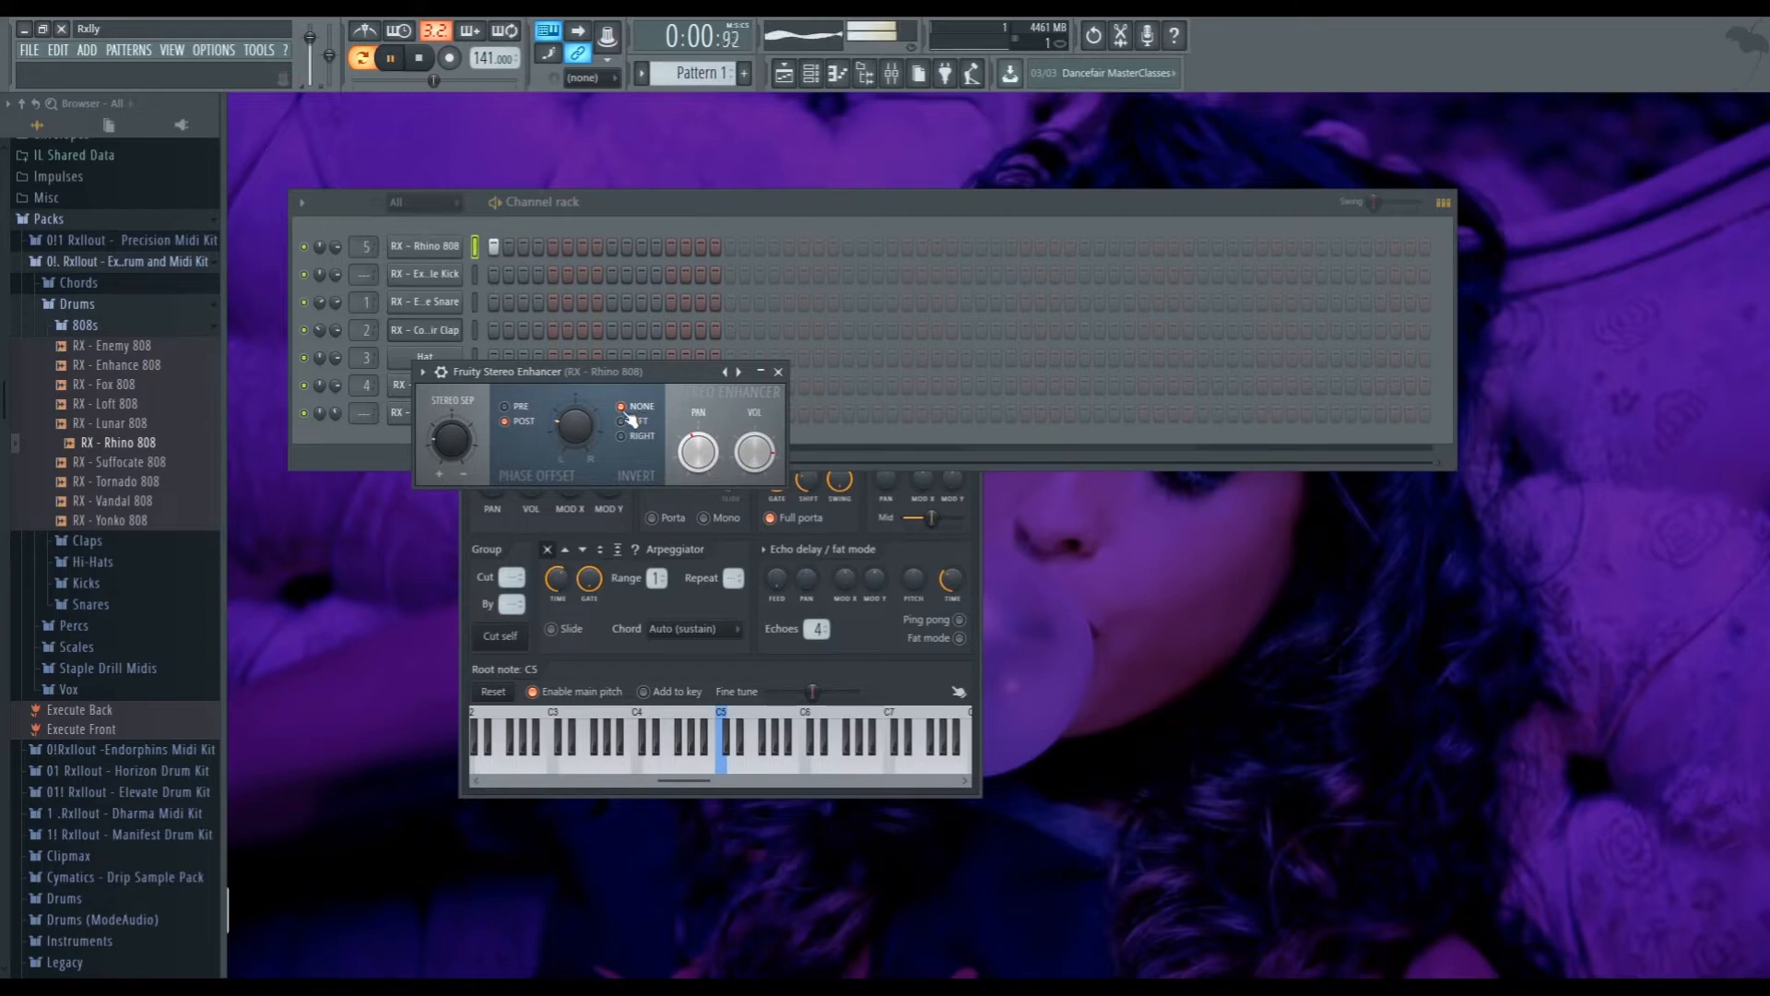
pyautogui.press('space')
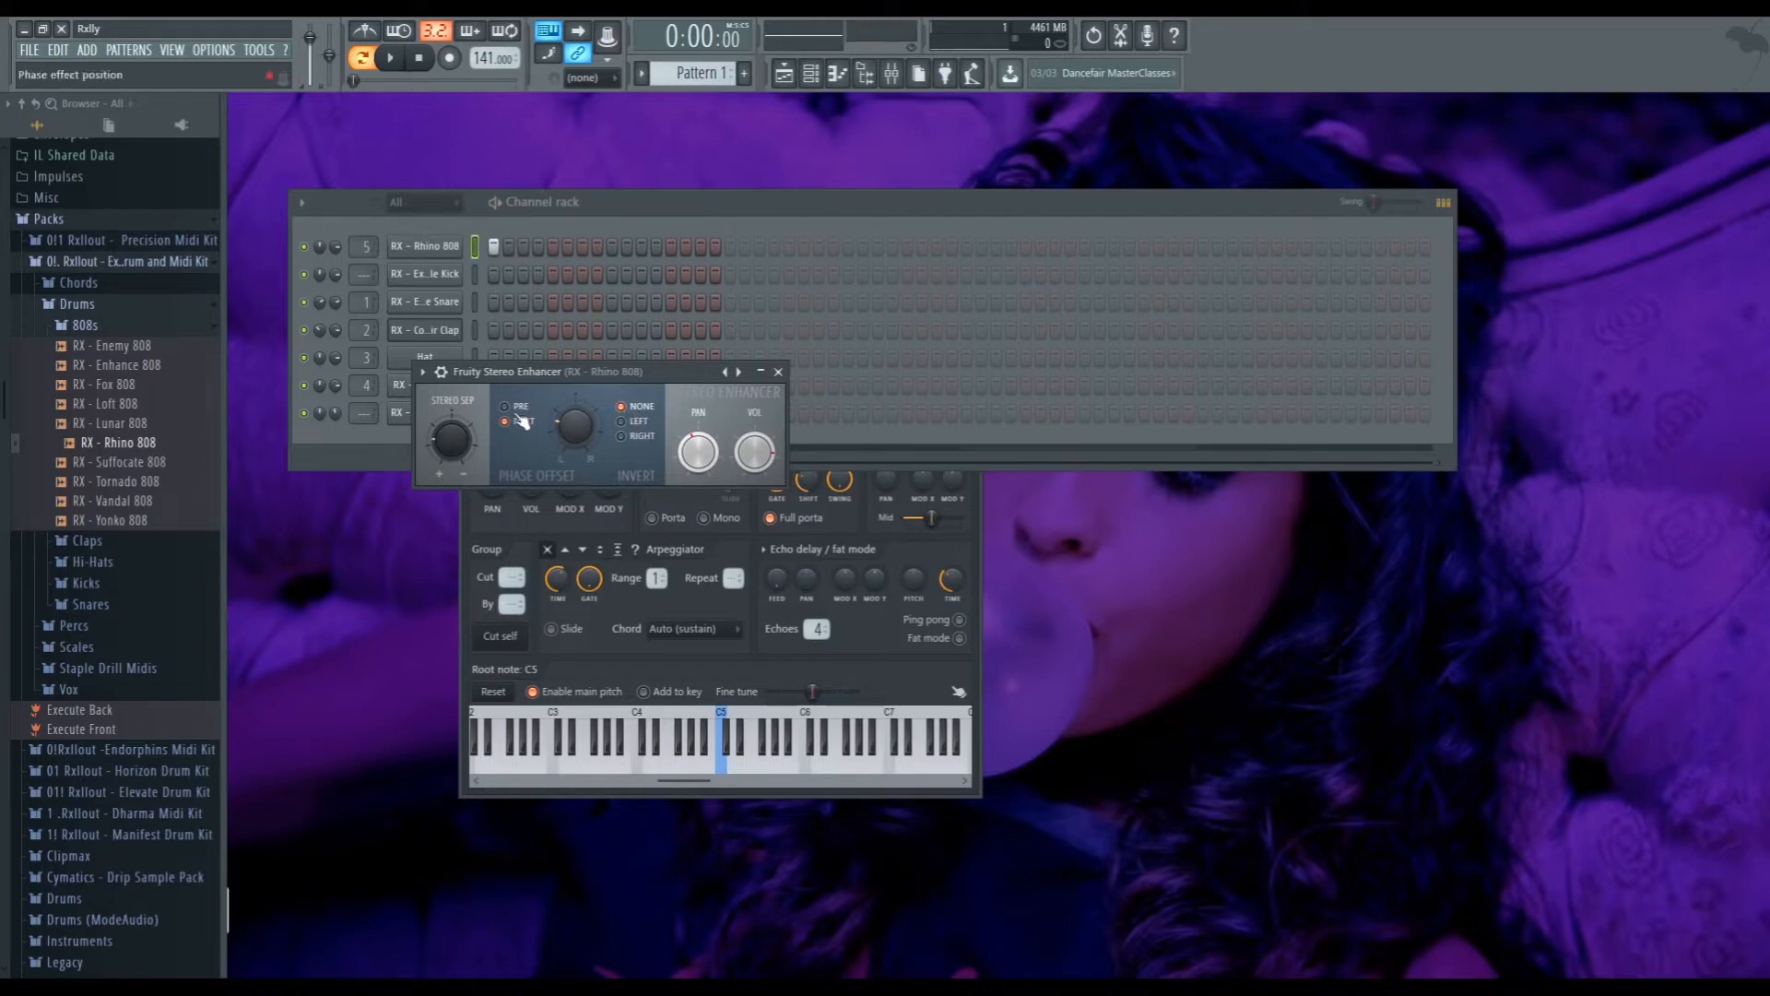
pyautogui.press('space')
pyautogui.press('space')
# Move the channel rack below the enhancer window and preview RX - Enhance 808 alongside the RX - Rhino 808 pattern
pyautogui.click(343, 227)
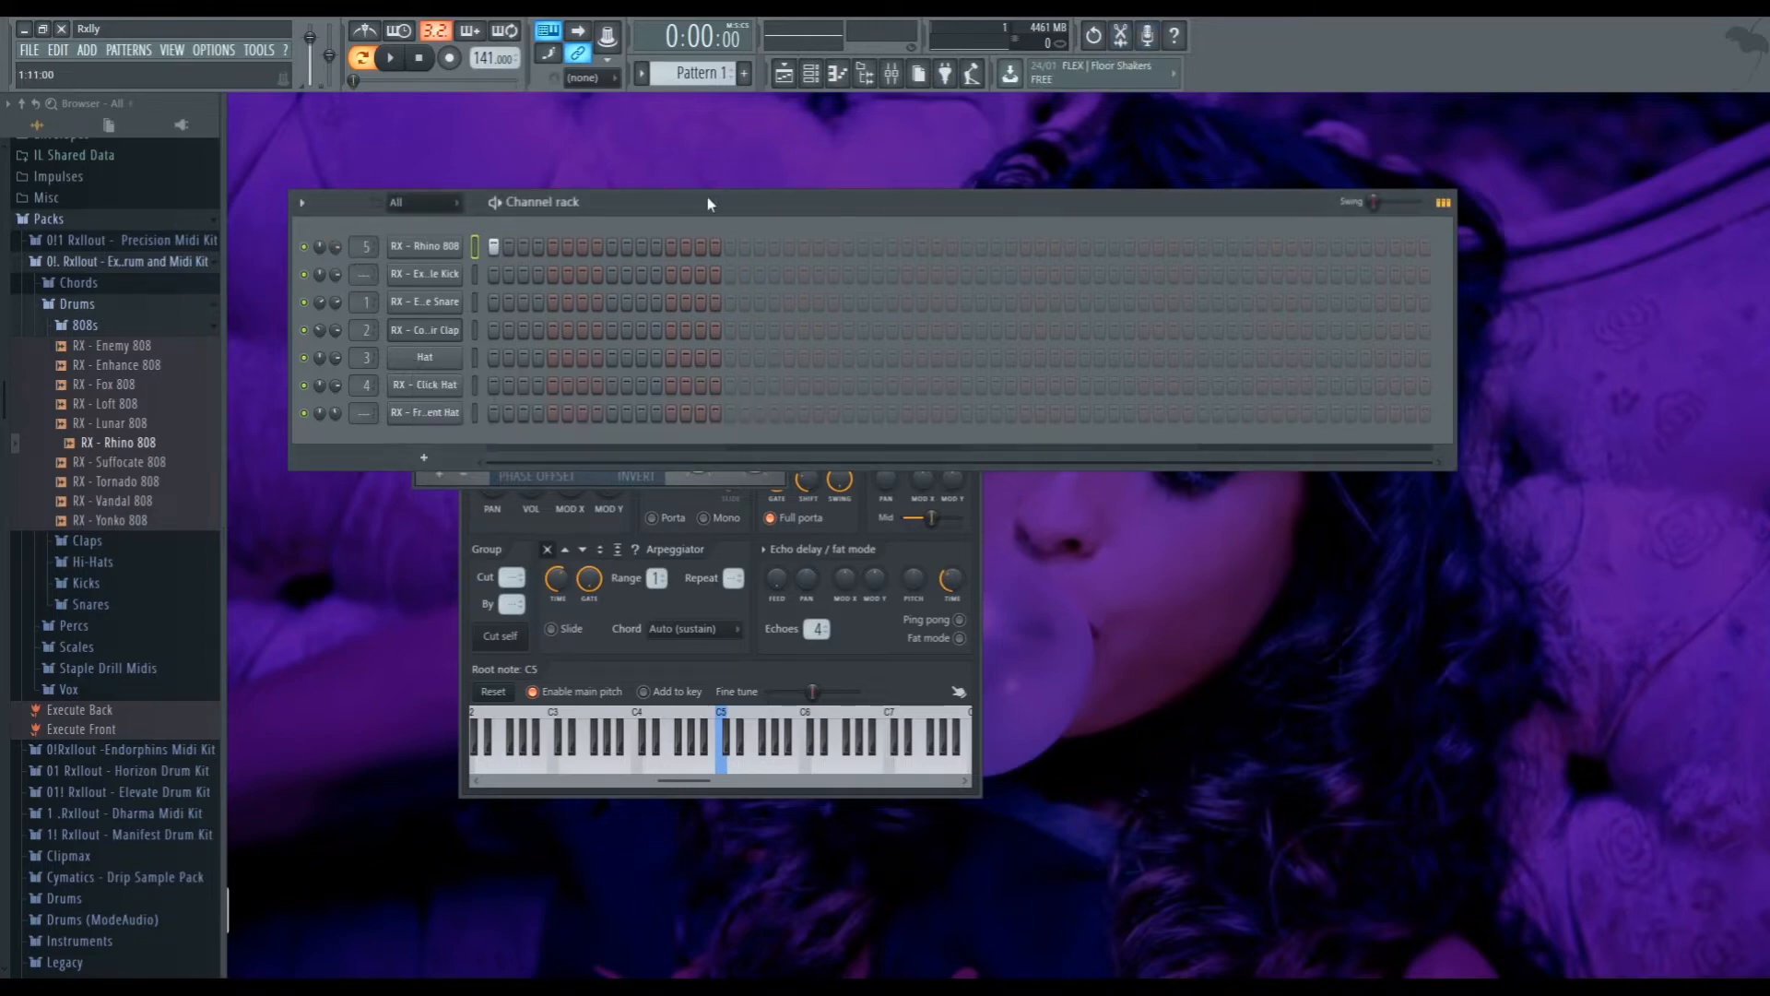
pyautogui.moveTo(706, 202); pyautogui.dragTo(671, 513)
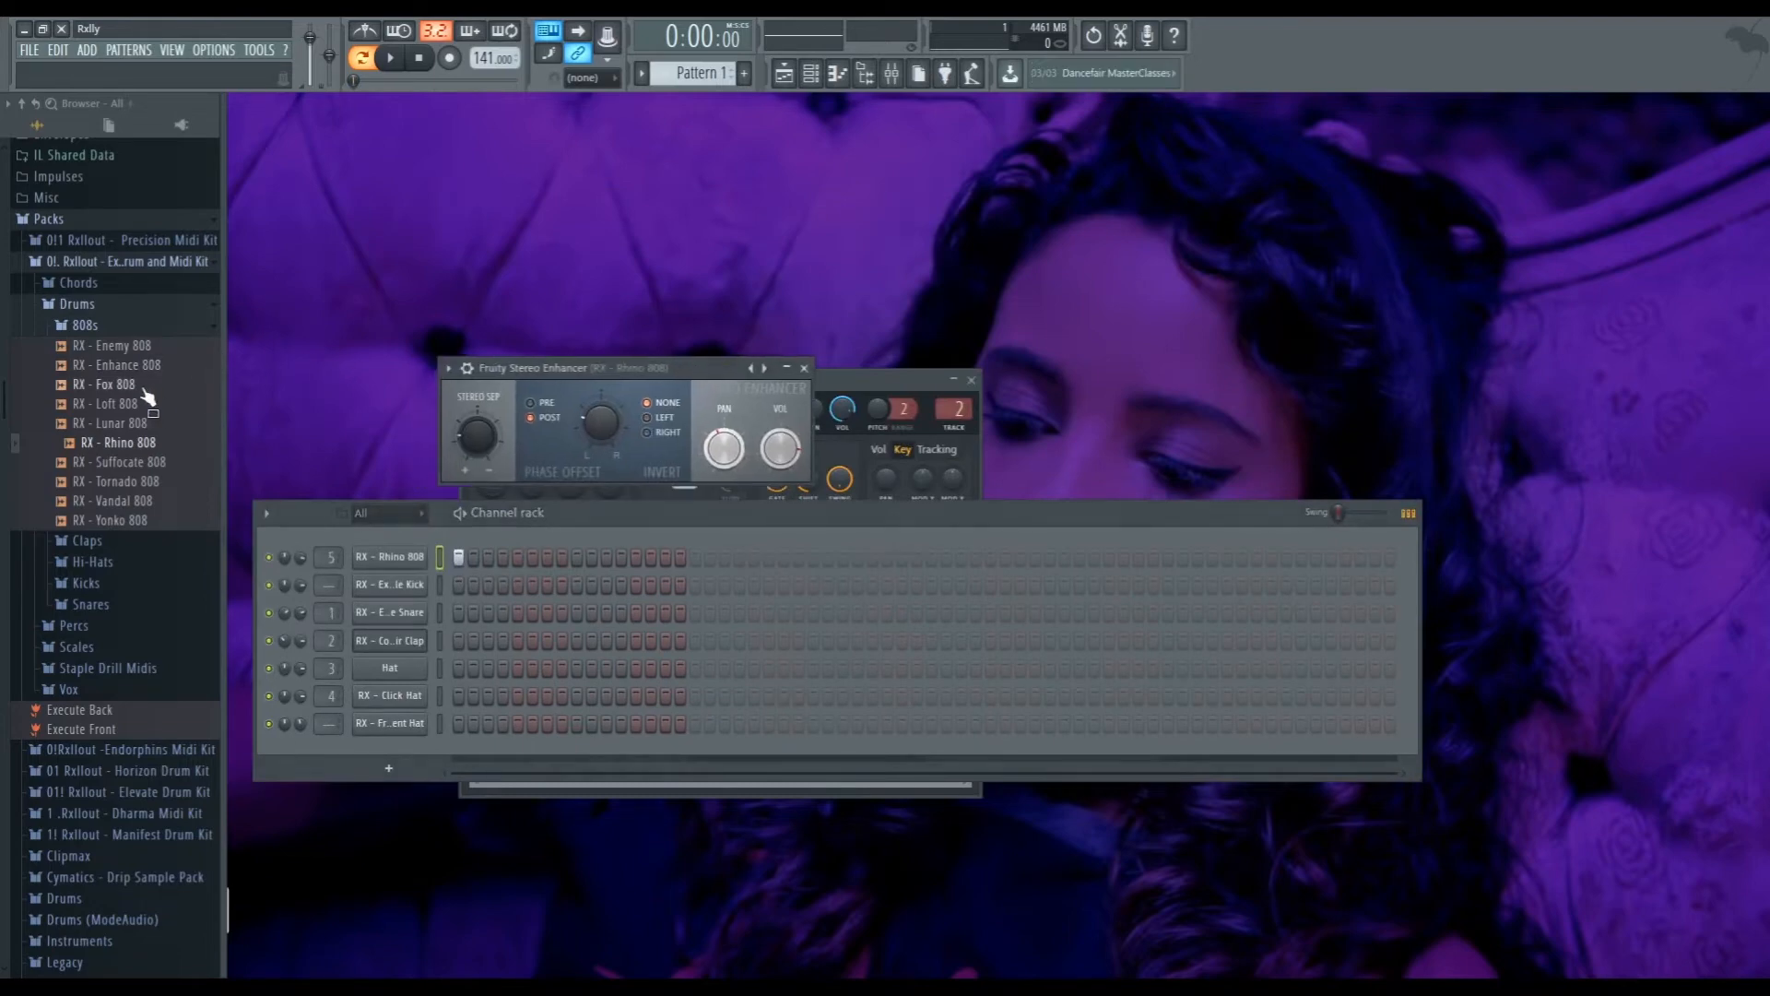
pyautogui.click(163, 367)
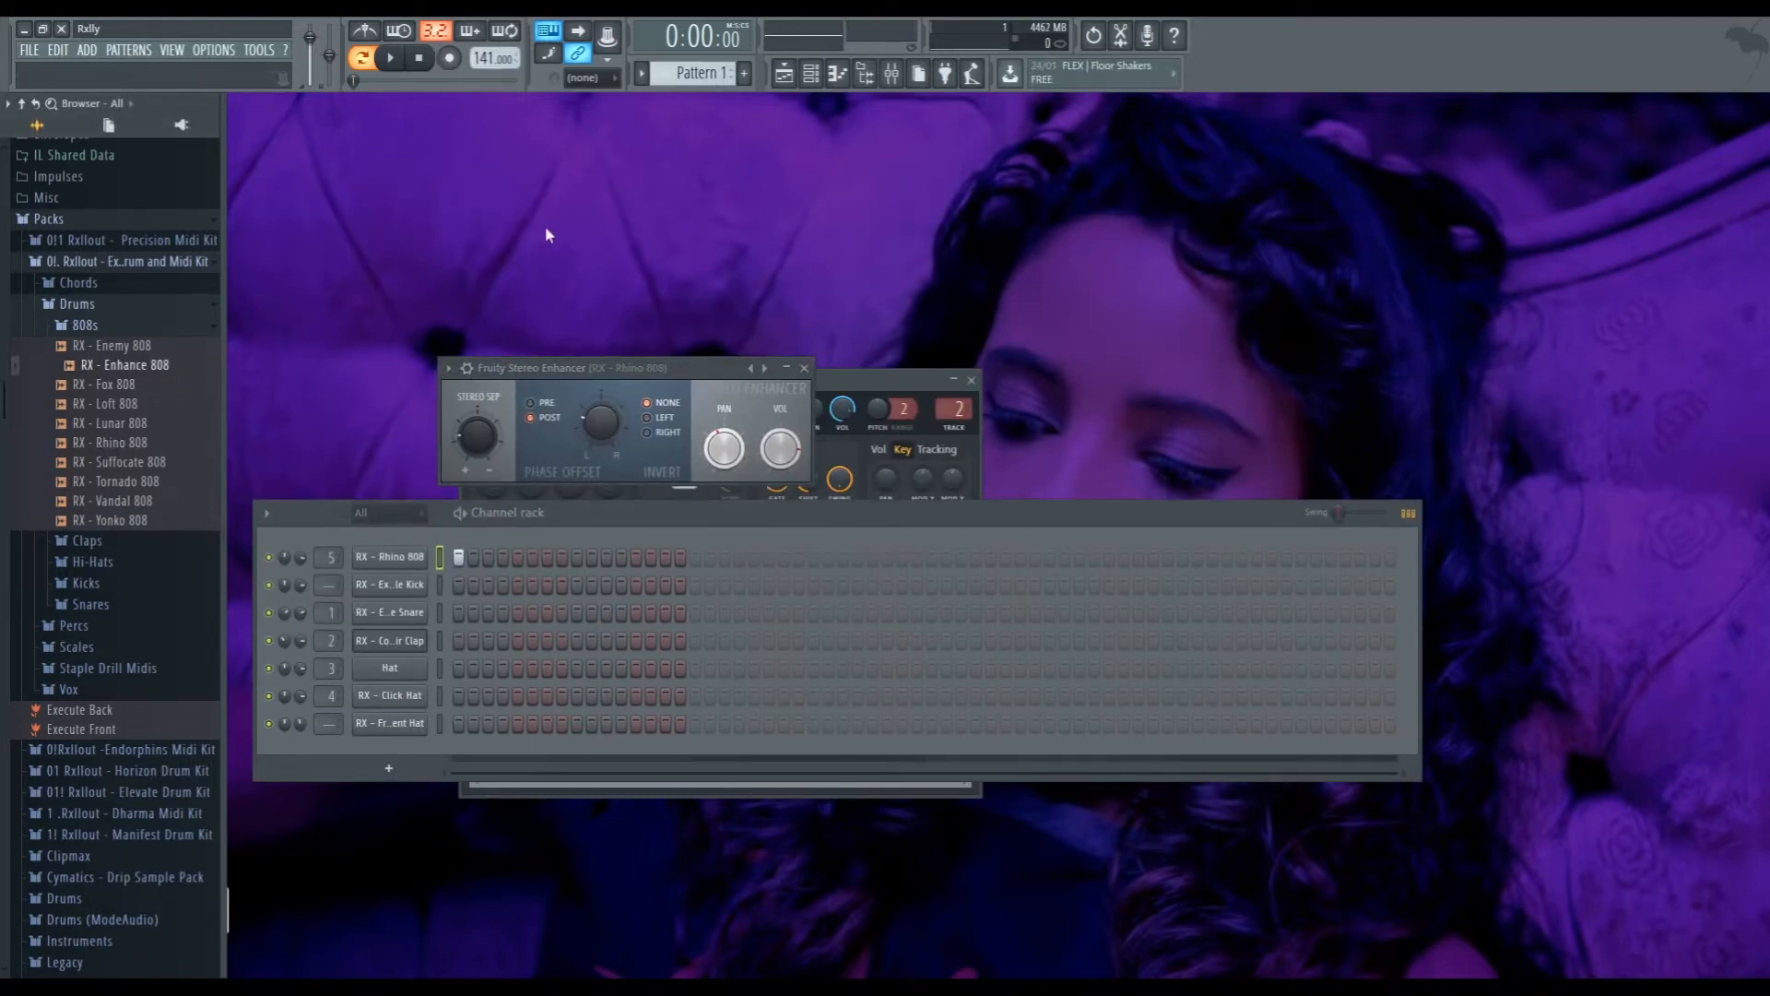
pyautogui.press('space')
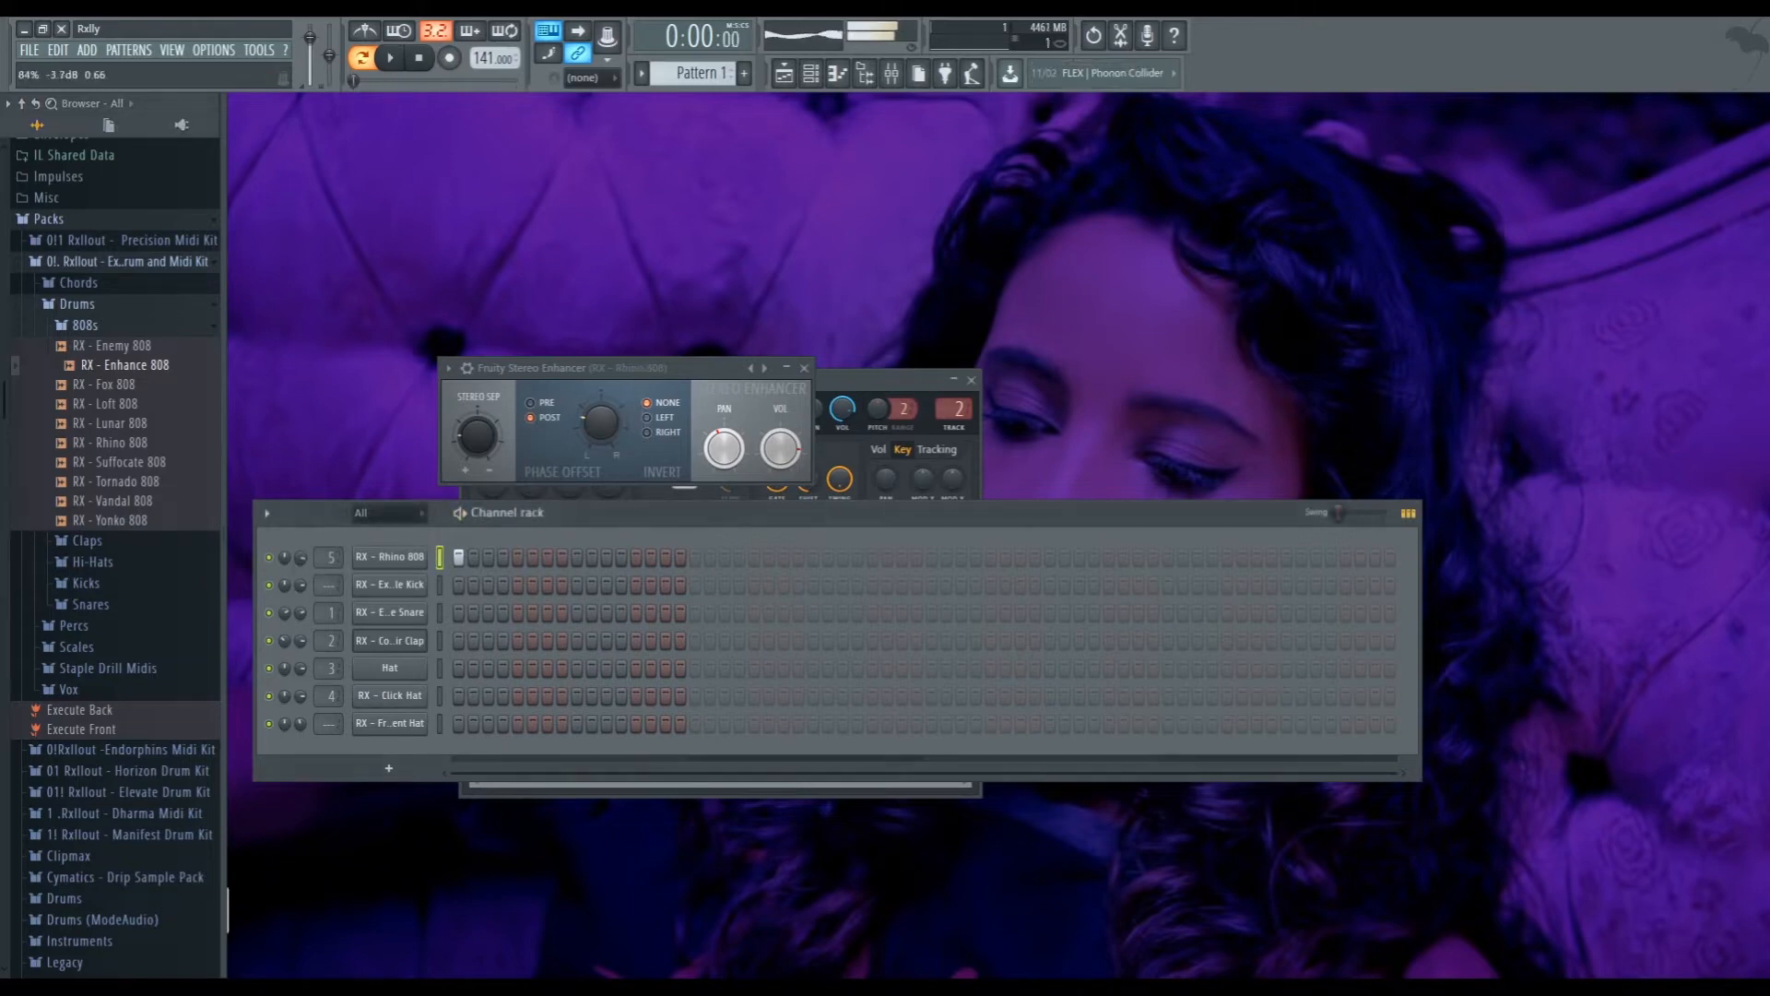
pyautogui.press('space')
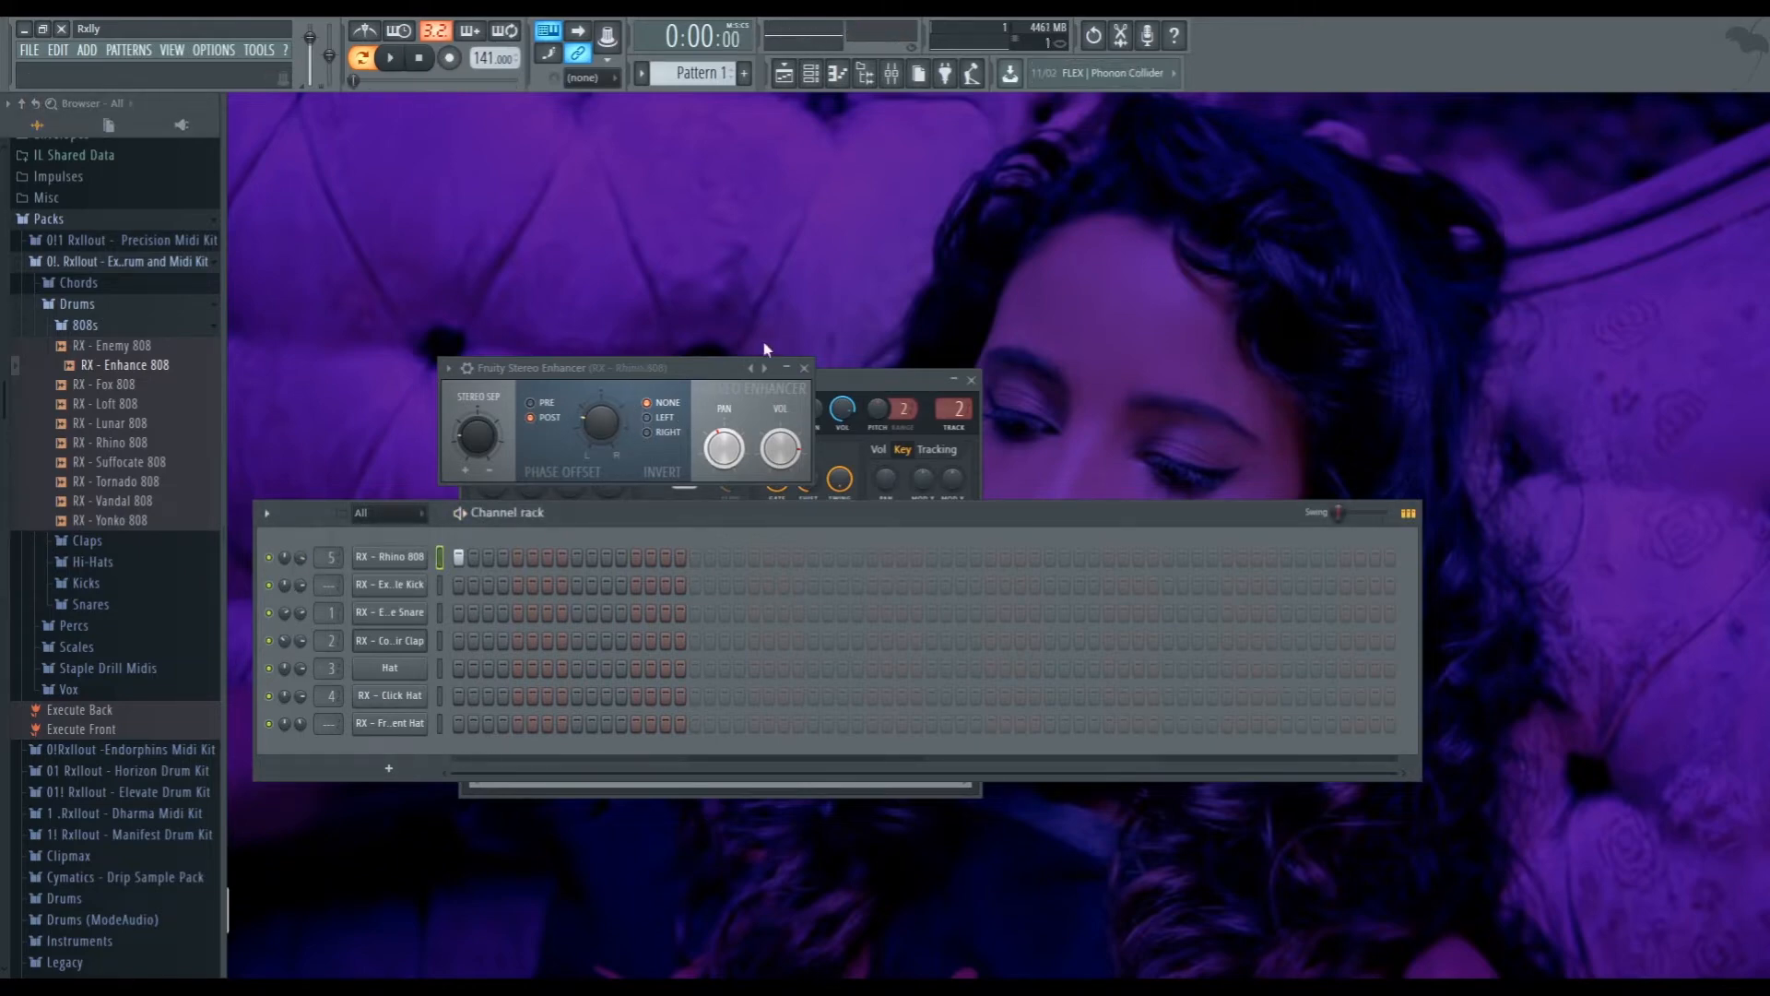
# Move the enhancer window aside and replace the kick channel's sample with RX - Flamingo Snare from the Snares folder
pyautogui.moveTo(702, 373); pyautogui.dragTo(816, 341)
pyautogui.click(91, 604)
pyautogui.moveTo(130, 702); pyautogui.dragTo(442, 582)
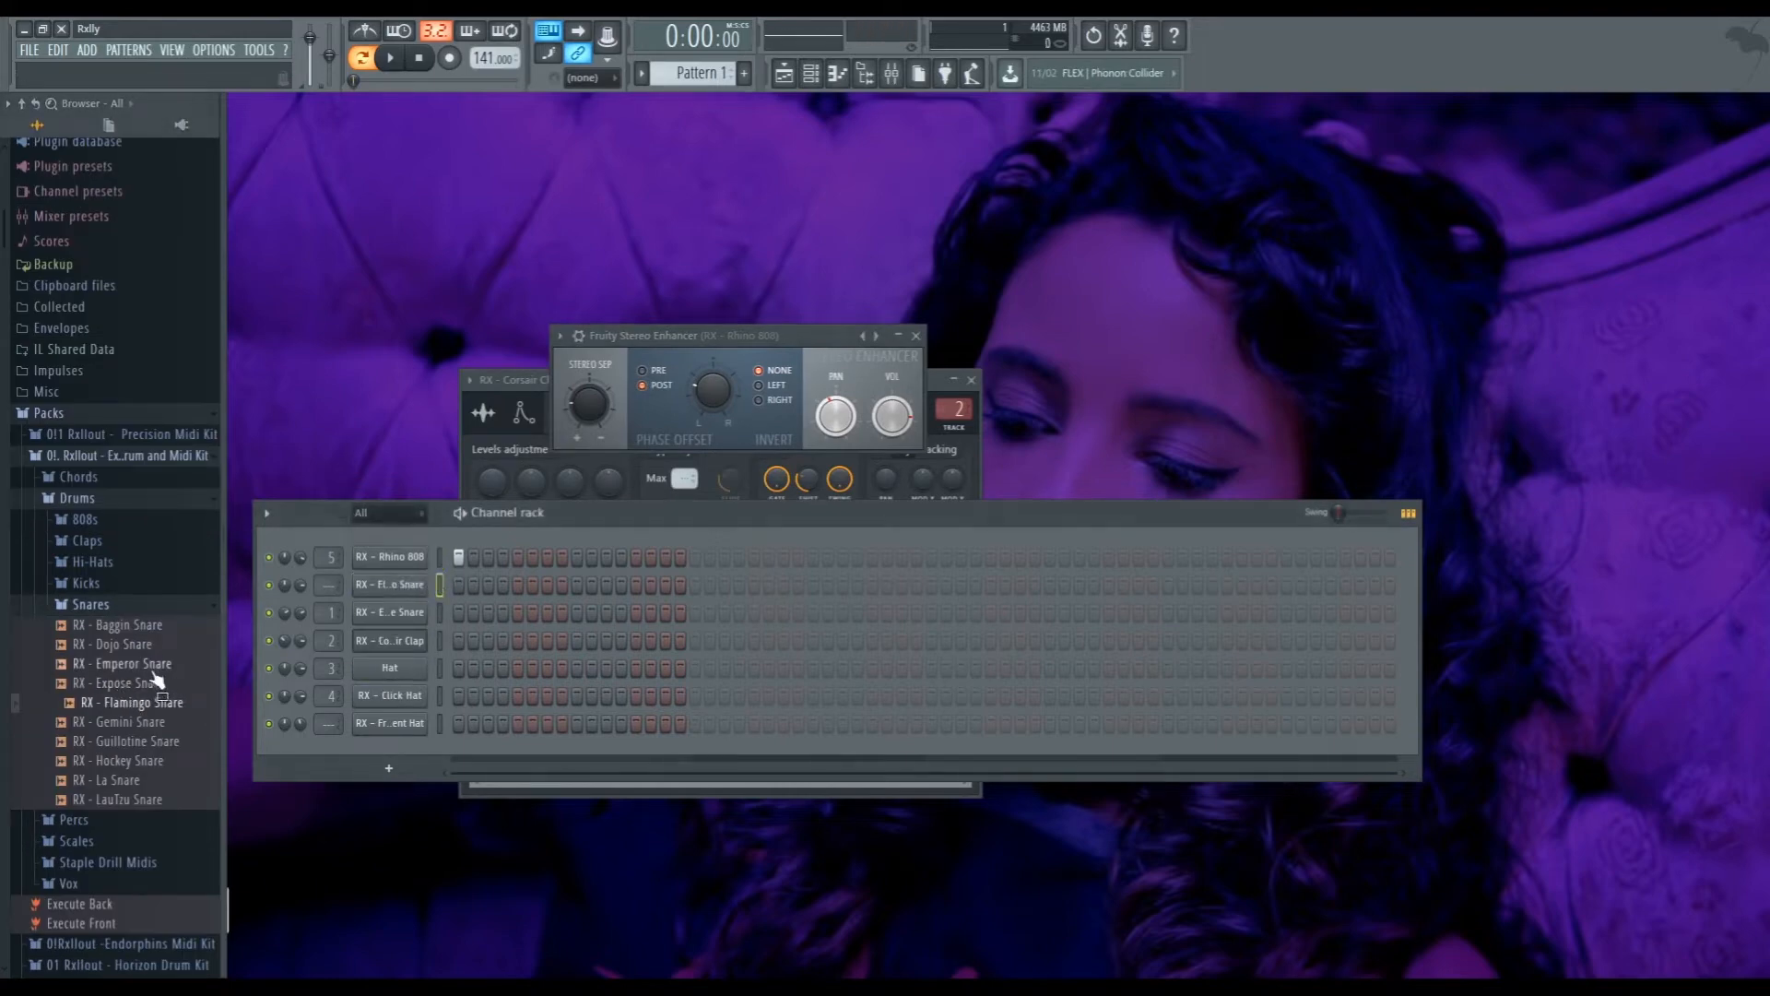
# Try RX - Flamingo Snare in place of the RX - Rhino 808 sample through the stereo enhancer, shifting the enhancer window during the audition
pyautogui.moveTo(149, 701); pyautogui.dragTo(382, 561)
pyautogui.press('space')
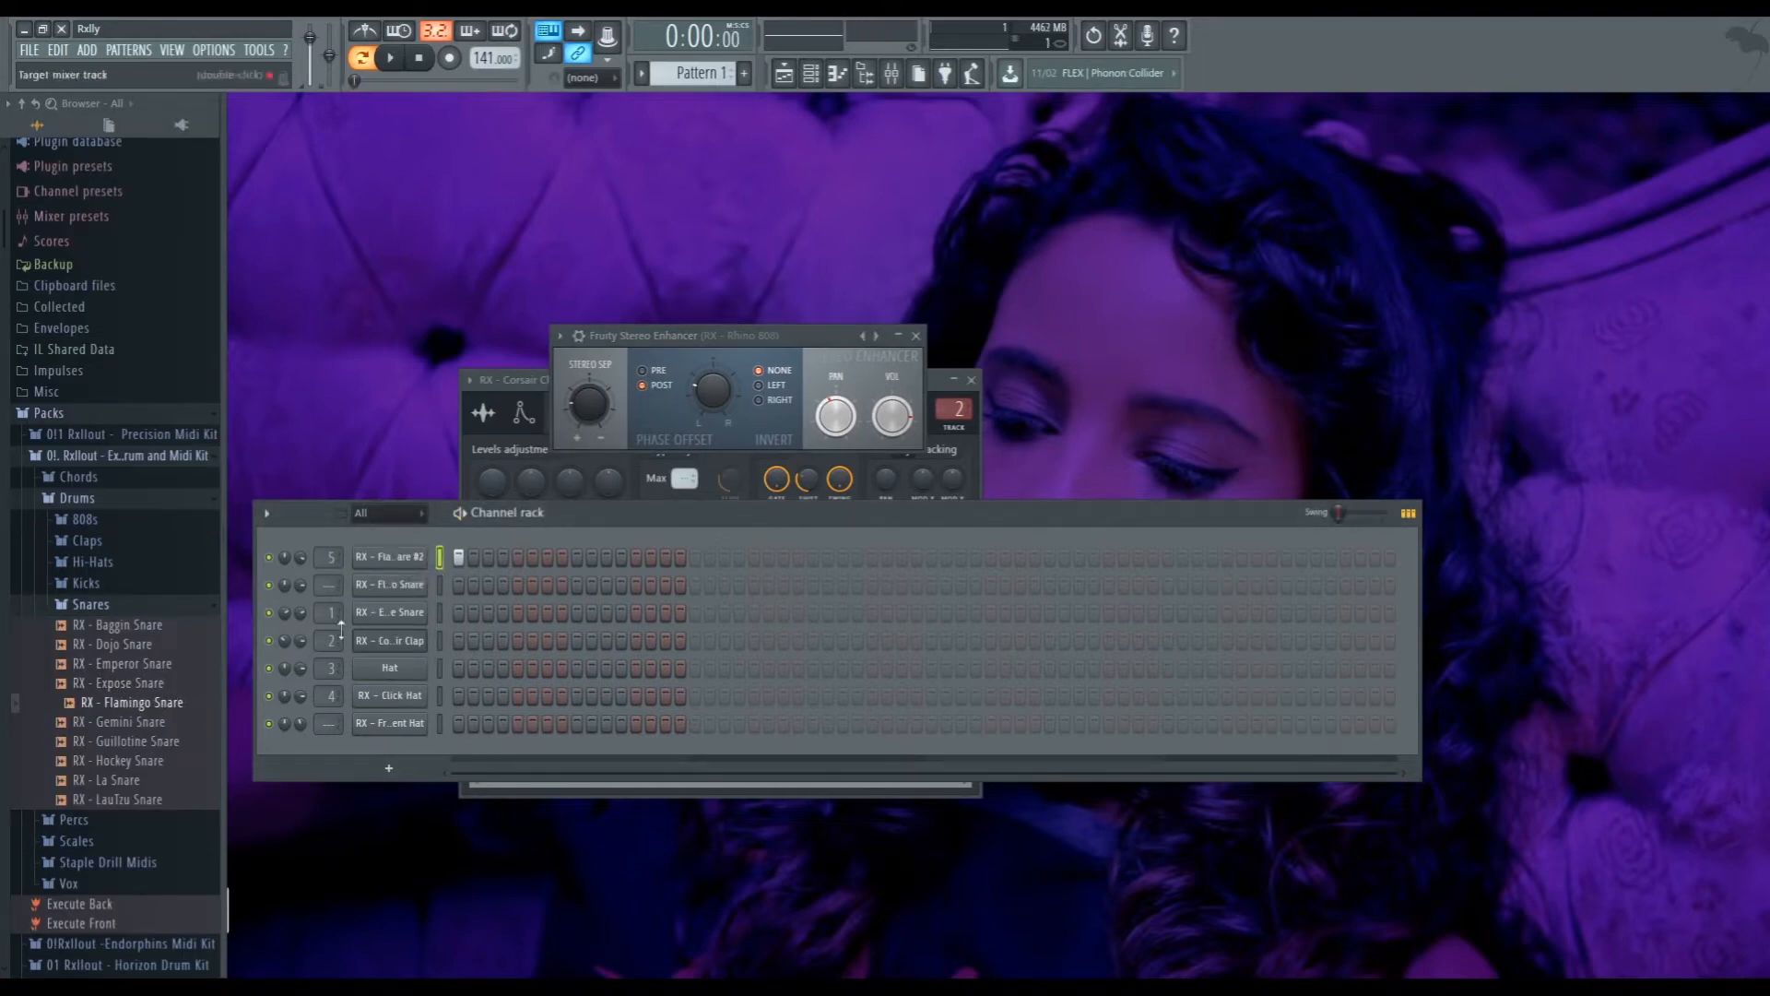
pyautogui.press('space')
pyautogui.moveTo(673, 338); pyautogui.dragTo(593, 288)
pyautogui.press('space')
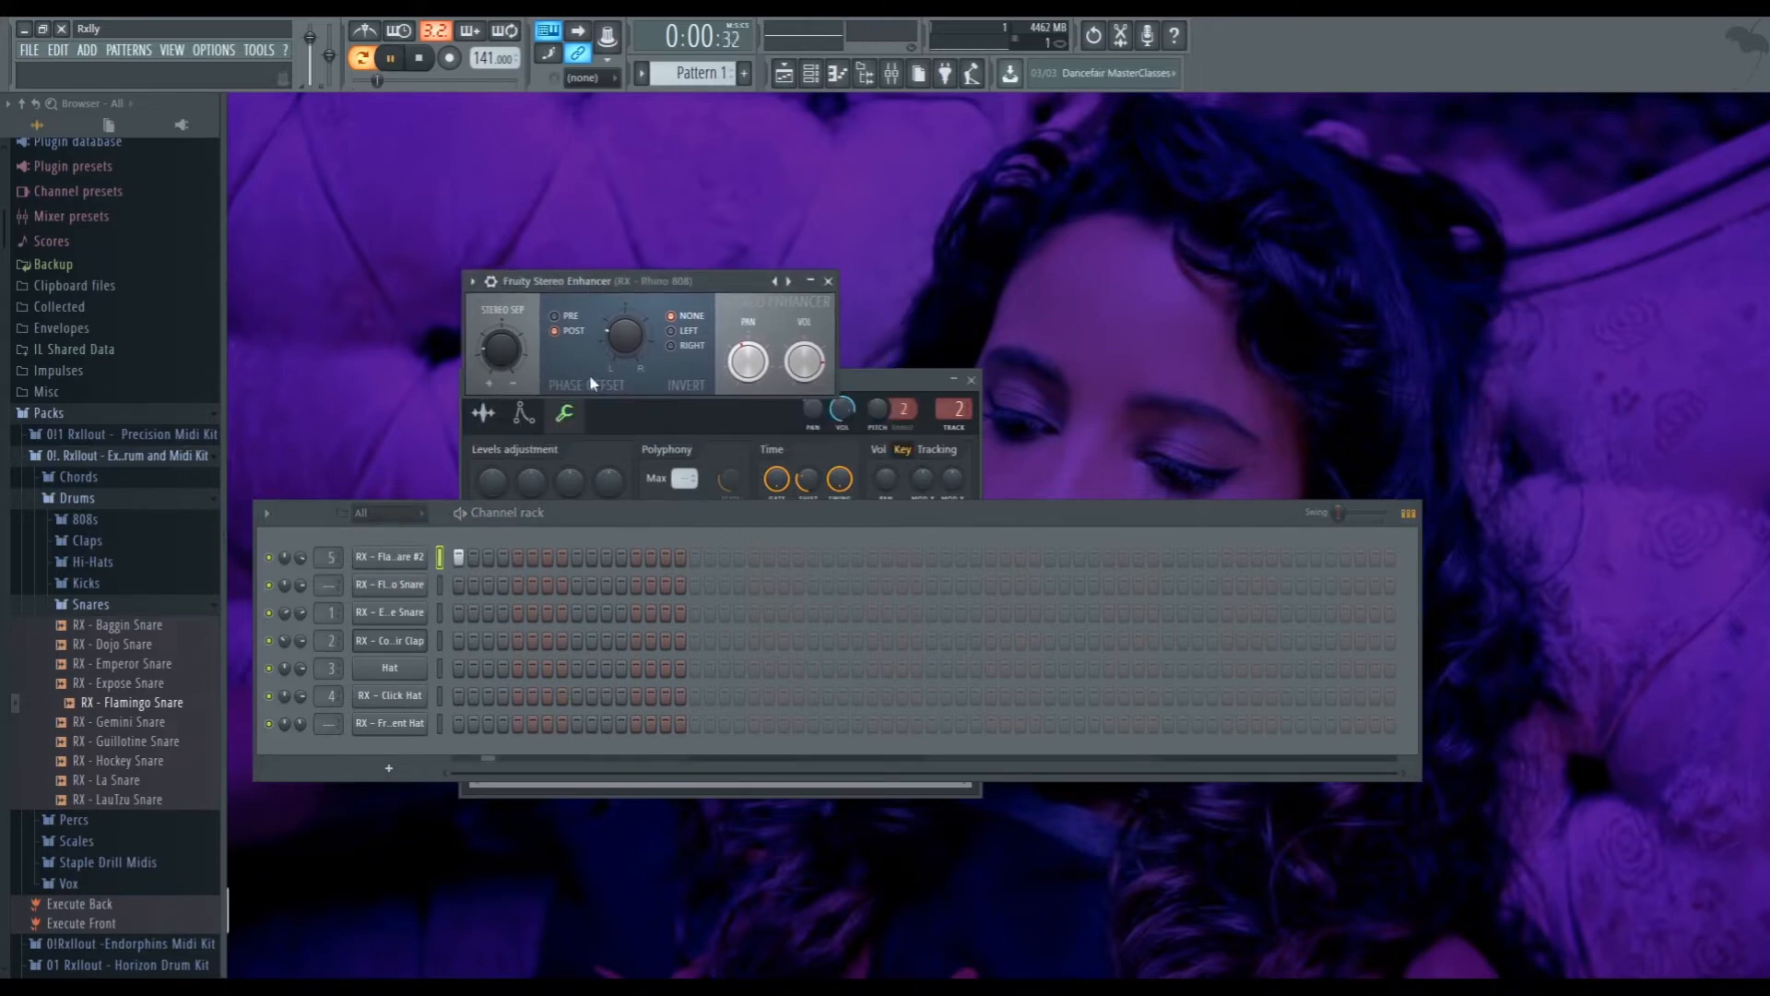
# Swap the top channel's sample for RX - Direct Kick from the Kicks folder and play it through the stereo enhancer
pyautogui.click(139, 582)
pyautogui.moveTo(140, 661); pyautogui.dragTo(392, 565)
pyautogui.press('space')
pyautogui.moveTo(159, 605); pyautogui.dragTo(396, 564)
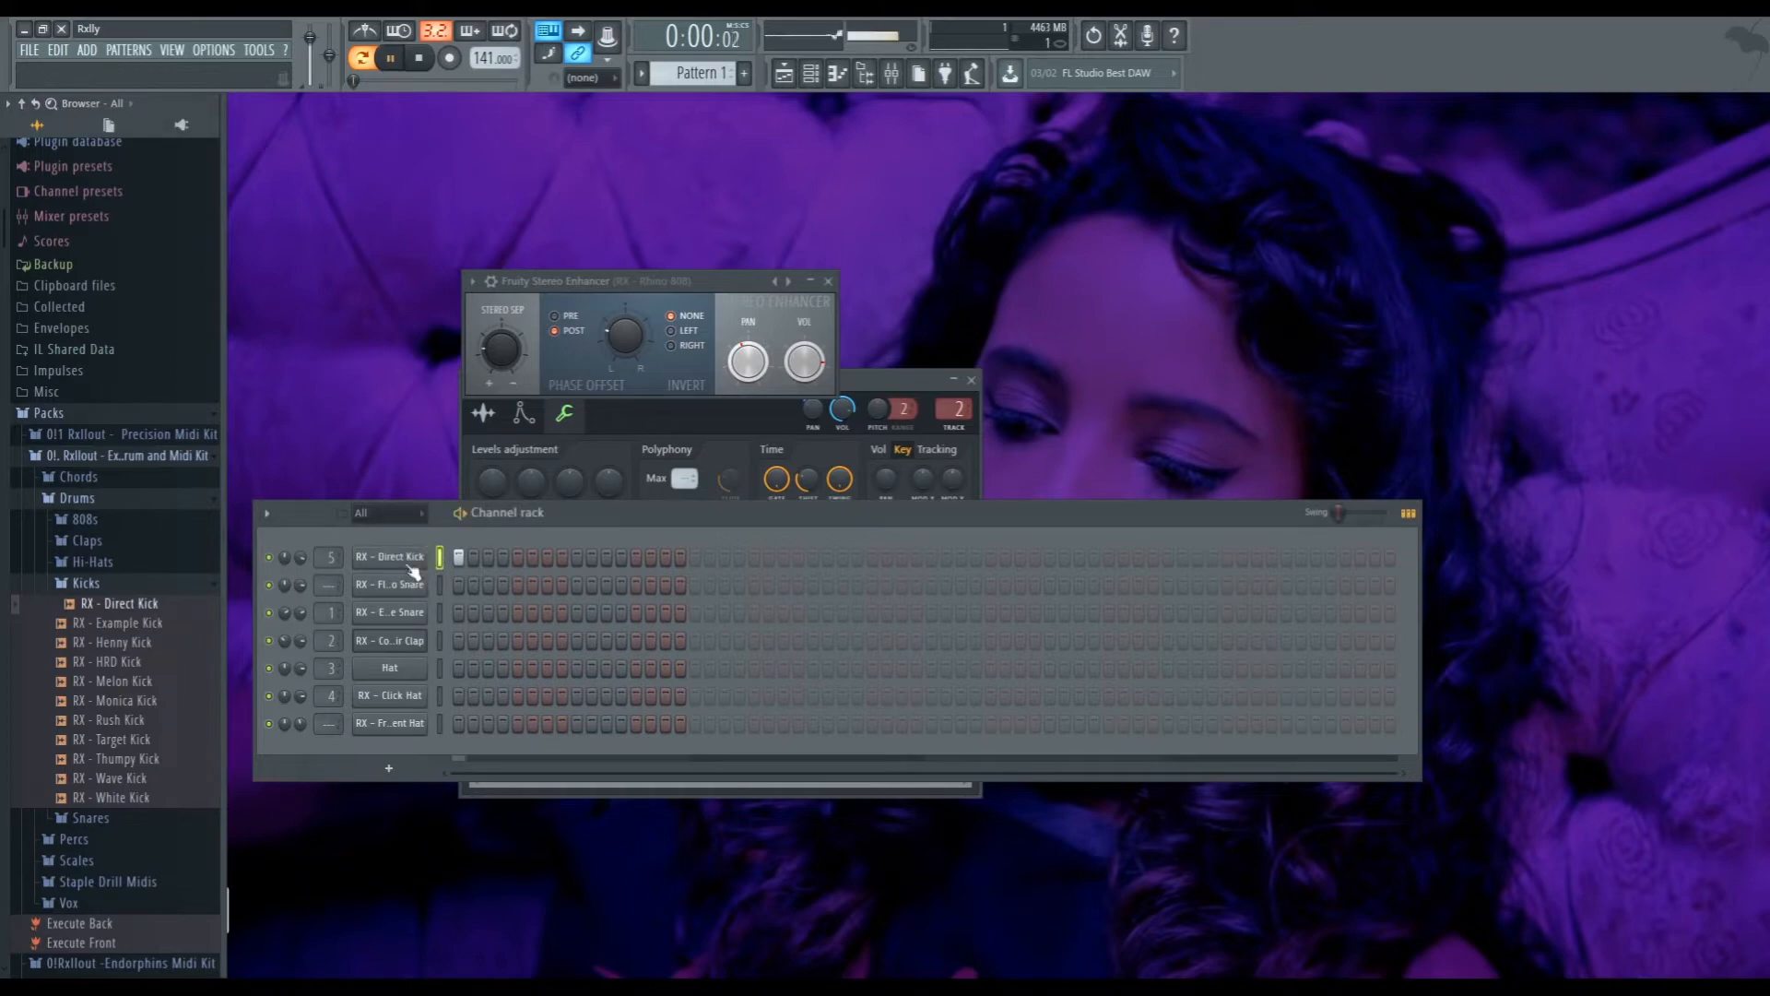
pyautogui.moveTo(166, 699); pyautogui.dragTo(201, 662)
pyautogui.press('space')
# Load RX - Corsair Clap from the Claps folder onto the top channel and play it through the stereo enhancer
pyautogui.click(121, 546)
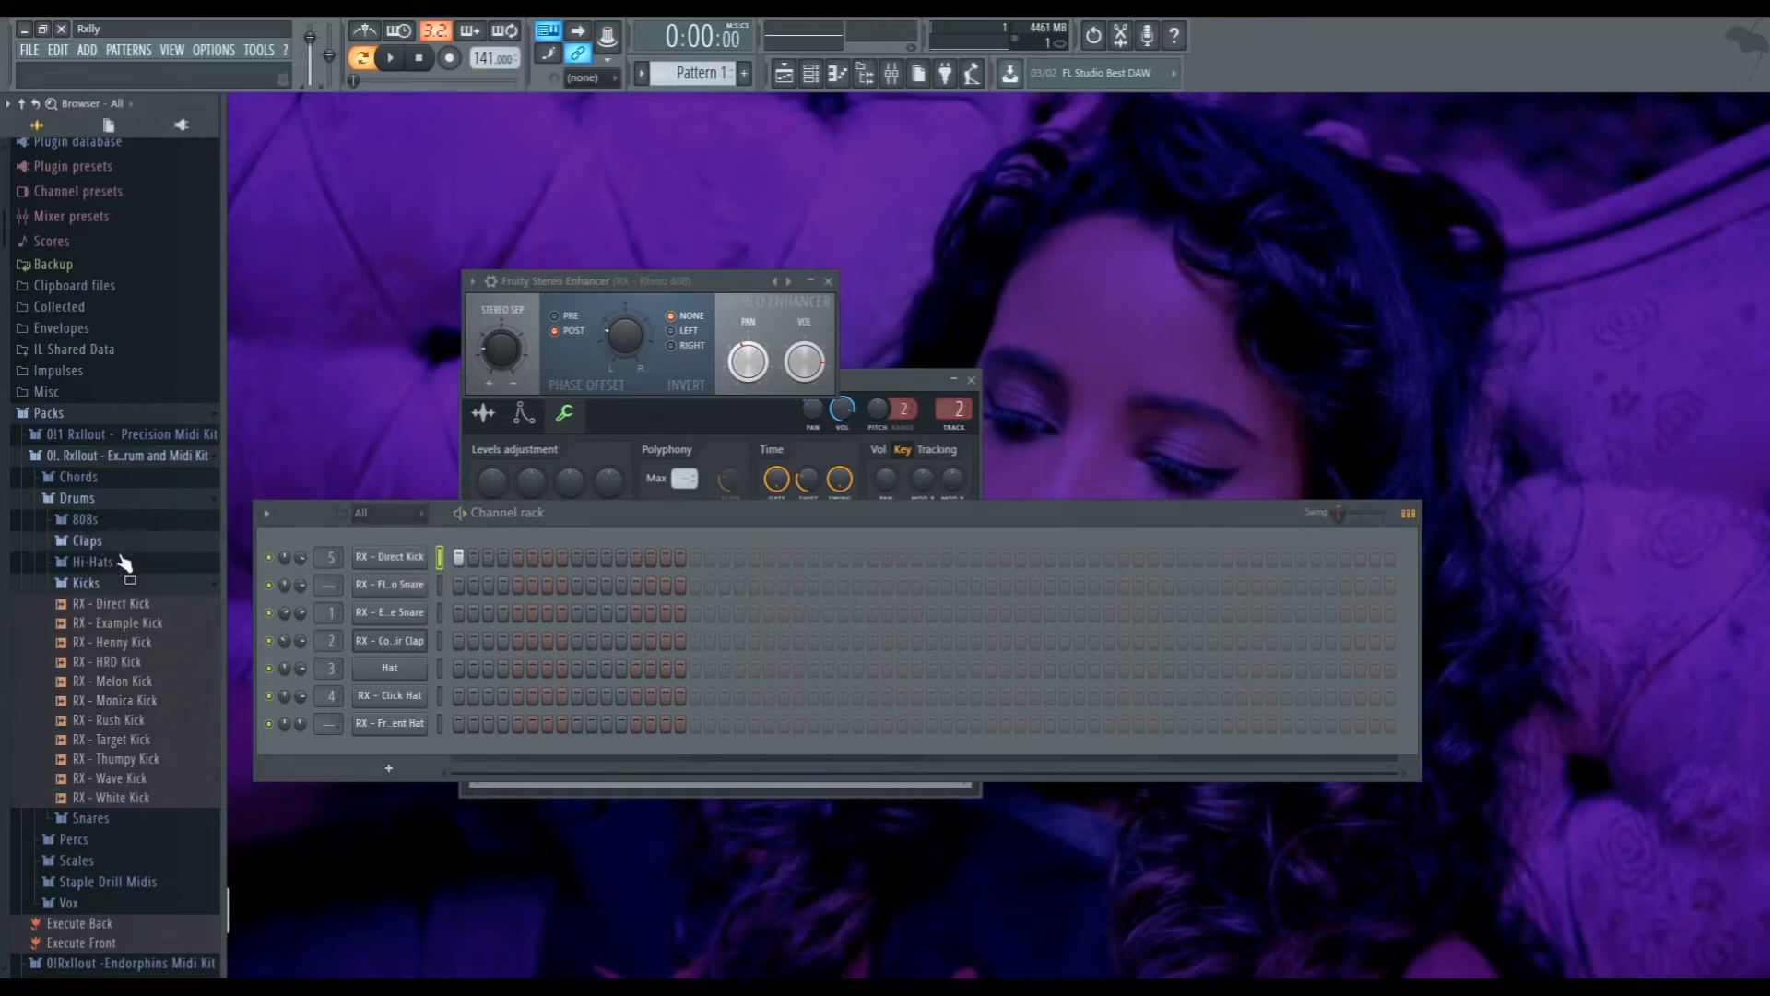
pyautogui.click(126, 585)
pyautogui.moveTo(129, 593); pyautogui.dragTo(371, 562)
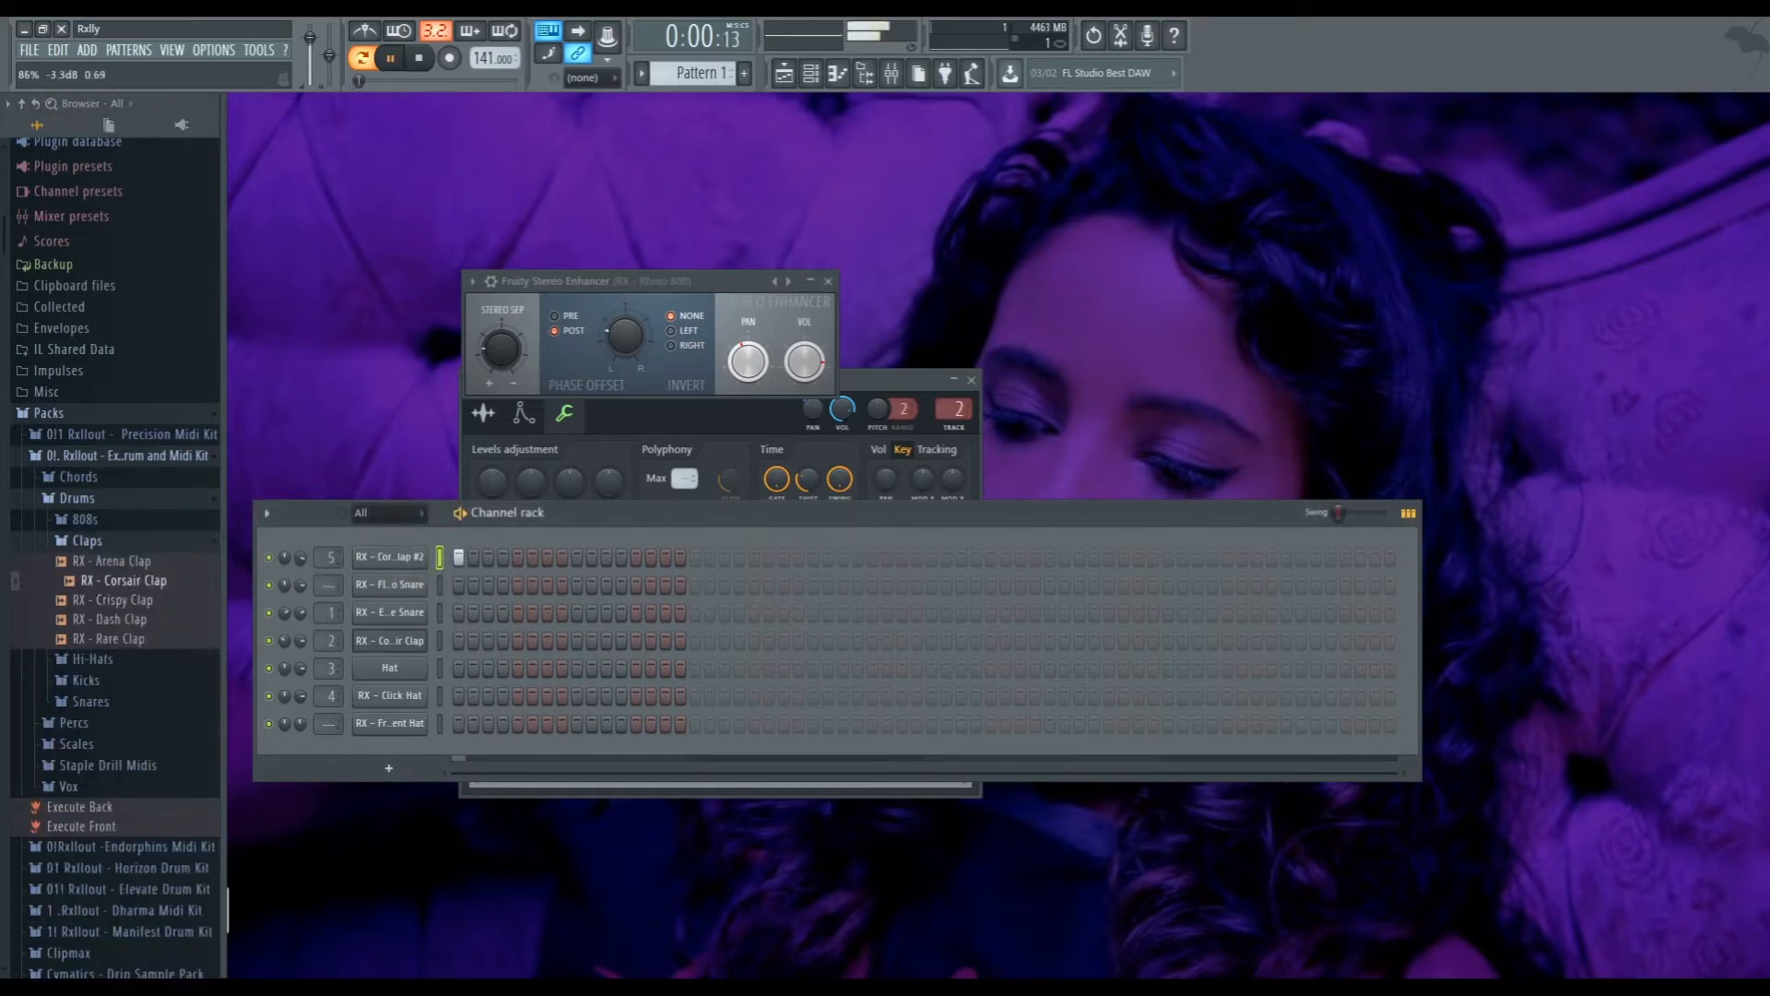
pyautogui.press('space')
pyautogui.press('space')
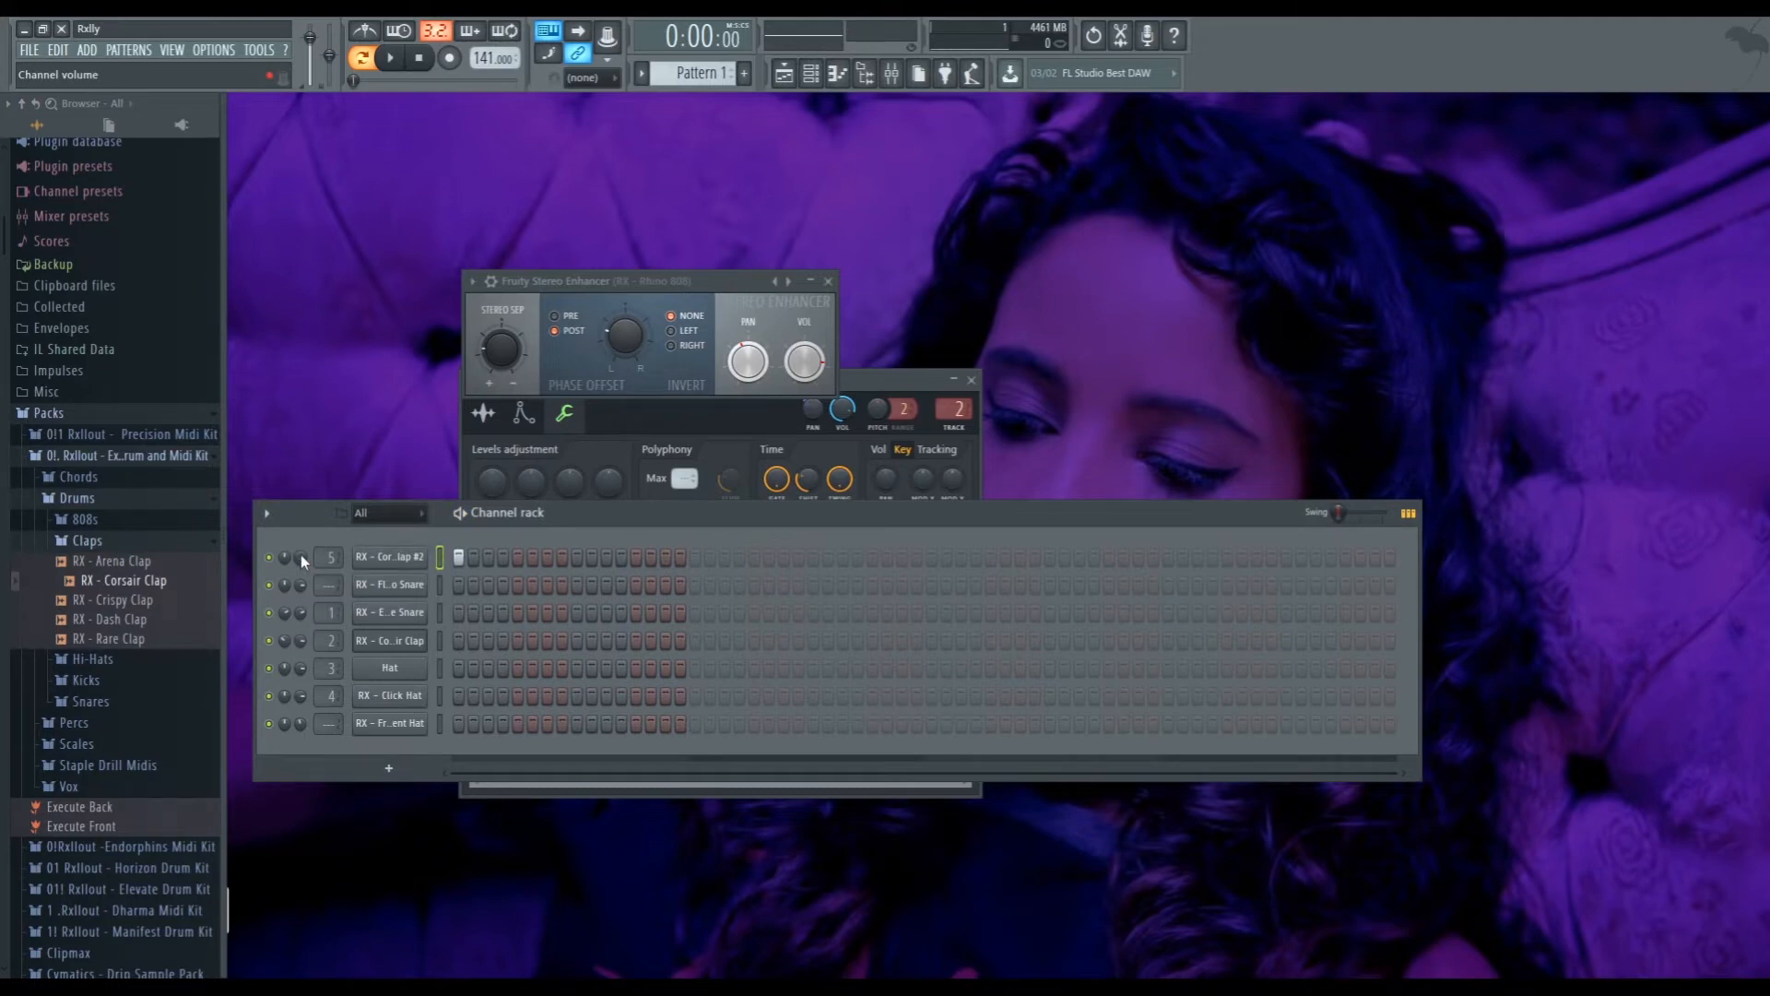
# Close the RX - Corsair Clap settings window and move the Fruity Stereo Enhancer window further aside
pyautogui.click(971, 380)
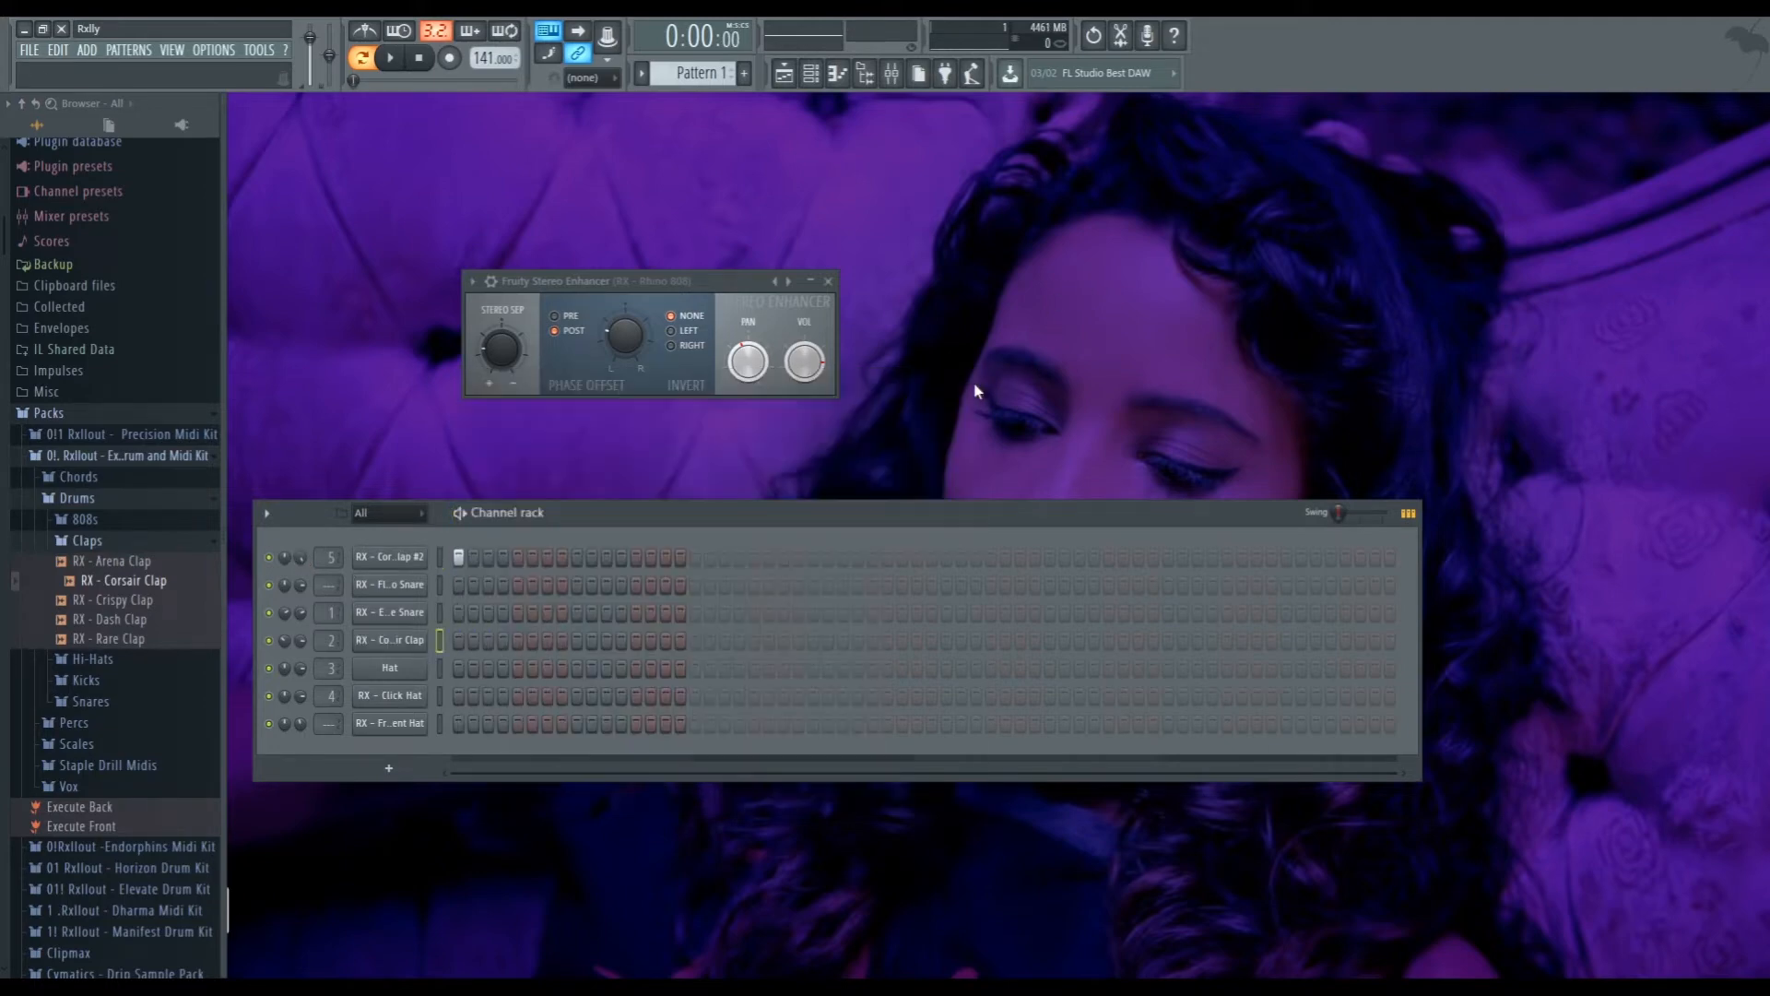
pyautogui.moveTo(682, 286); pyautogui.dragTo(518, 297)
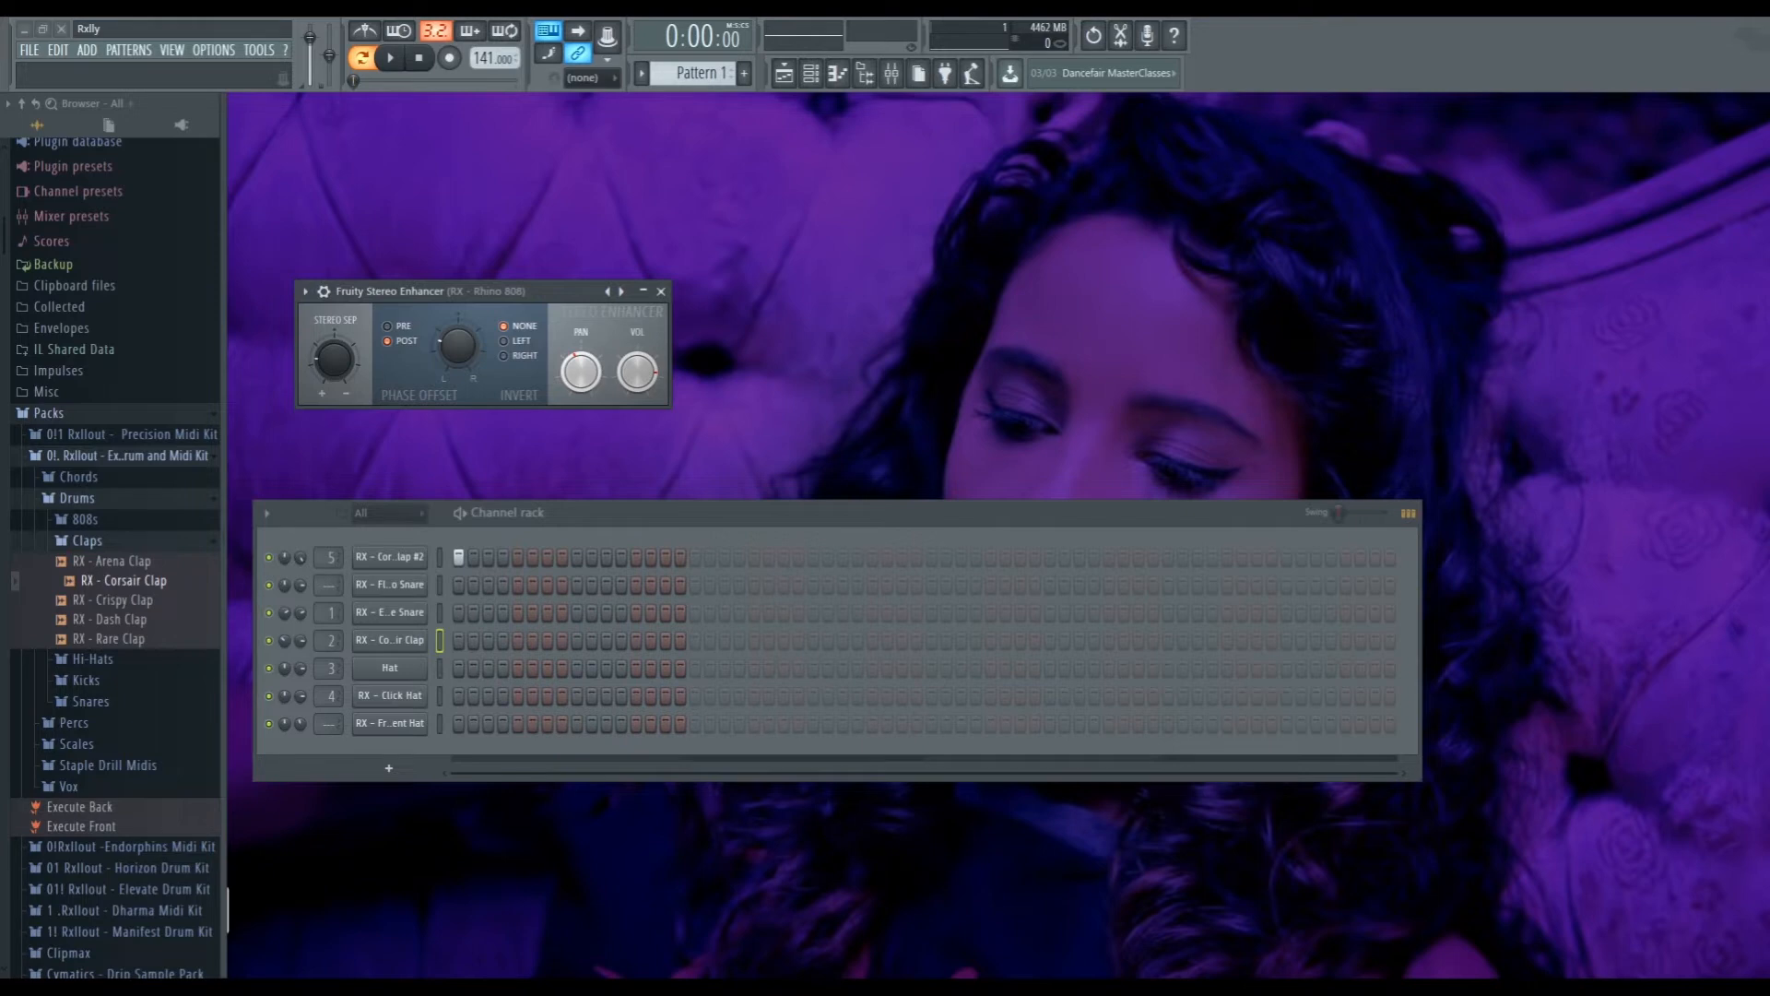
pyautogui.scroll(-4, 235, 553)
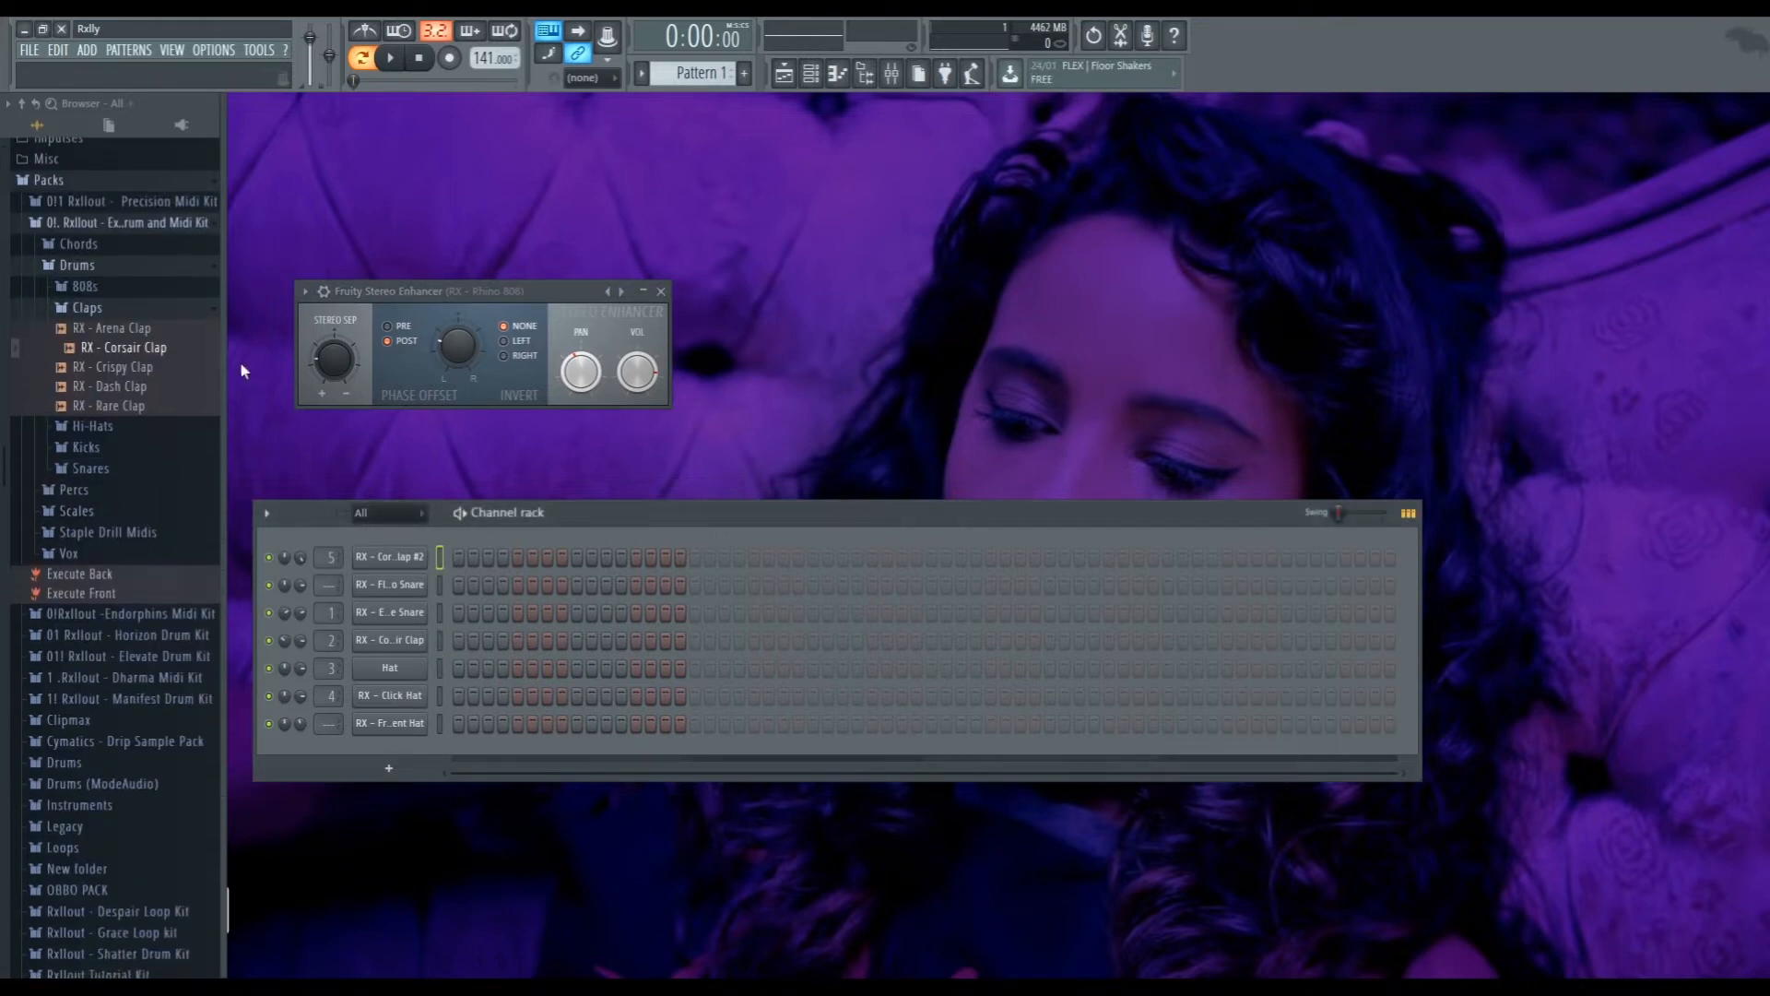
pyautogui.scroll(4, 185, 433)
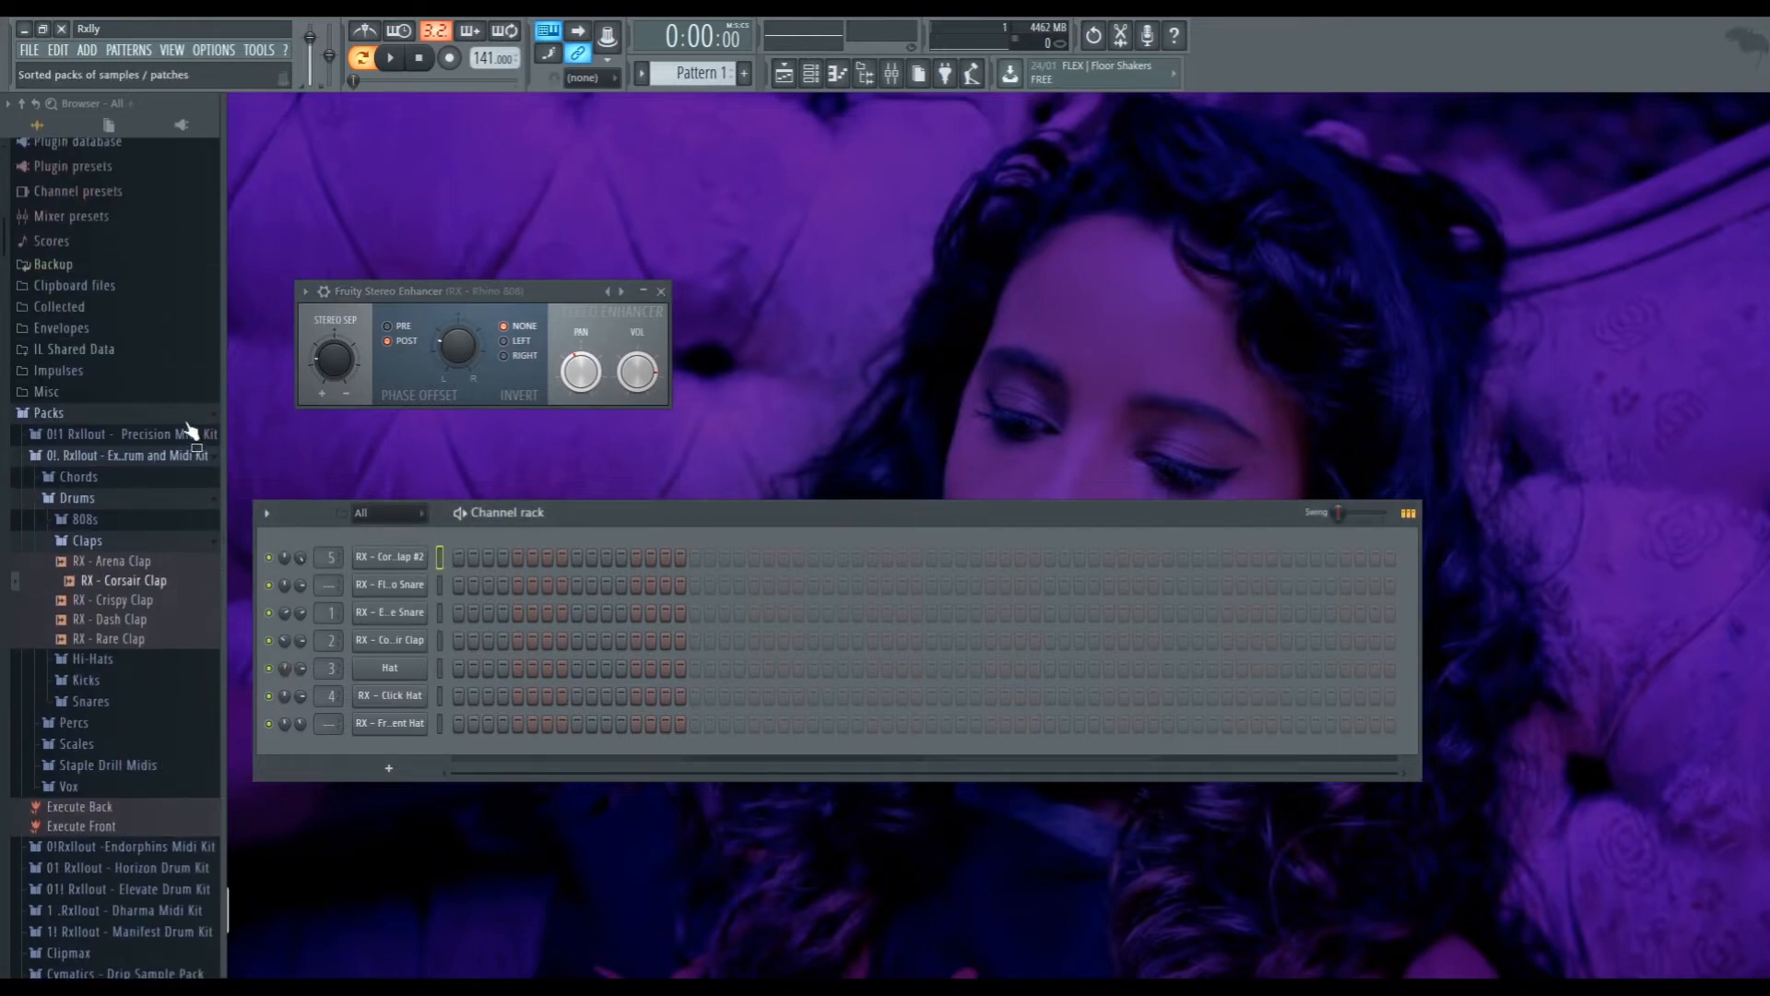
# Replace the RX - Click Hat sample with RX - Fragment Hat and play it with the Precision Midi Kit's RX - Dusty Hats pattern
pyautogui.click(111, 661)
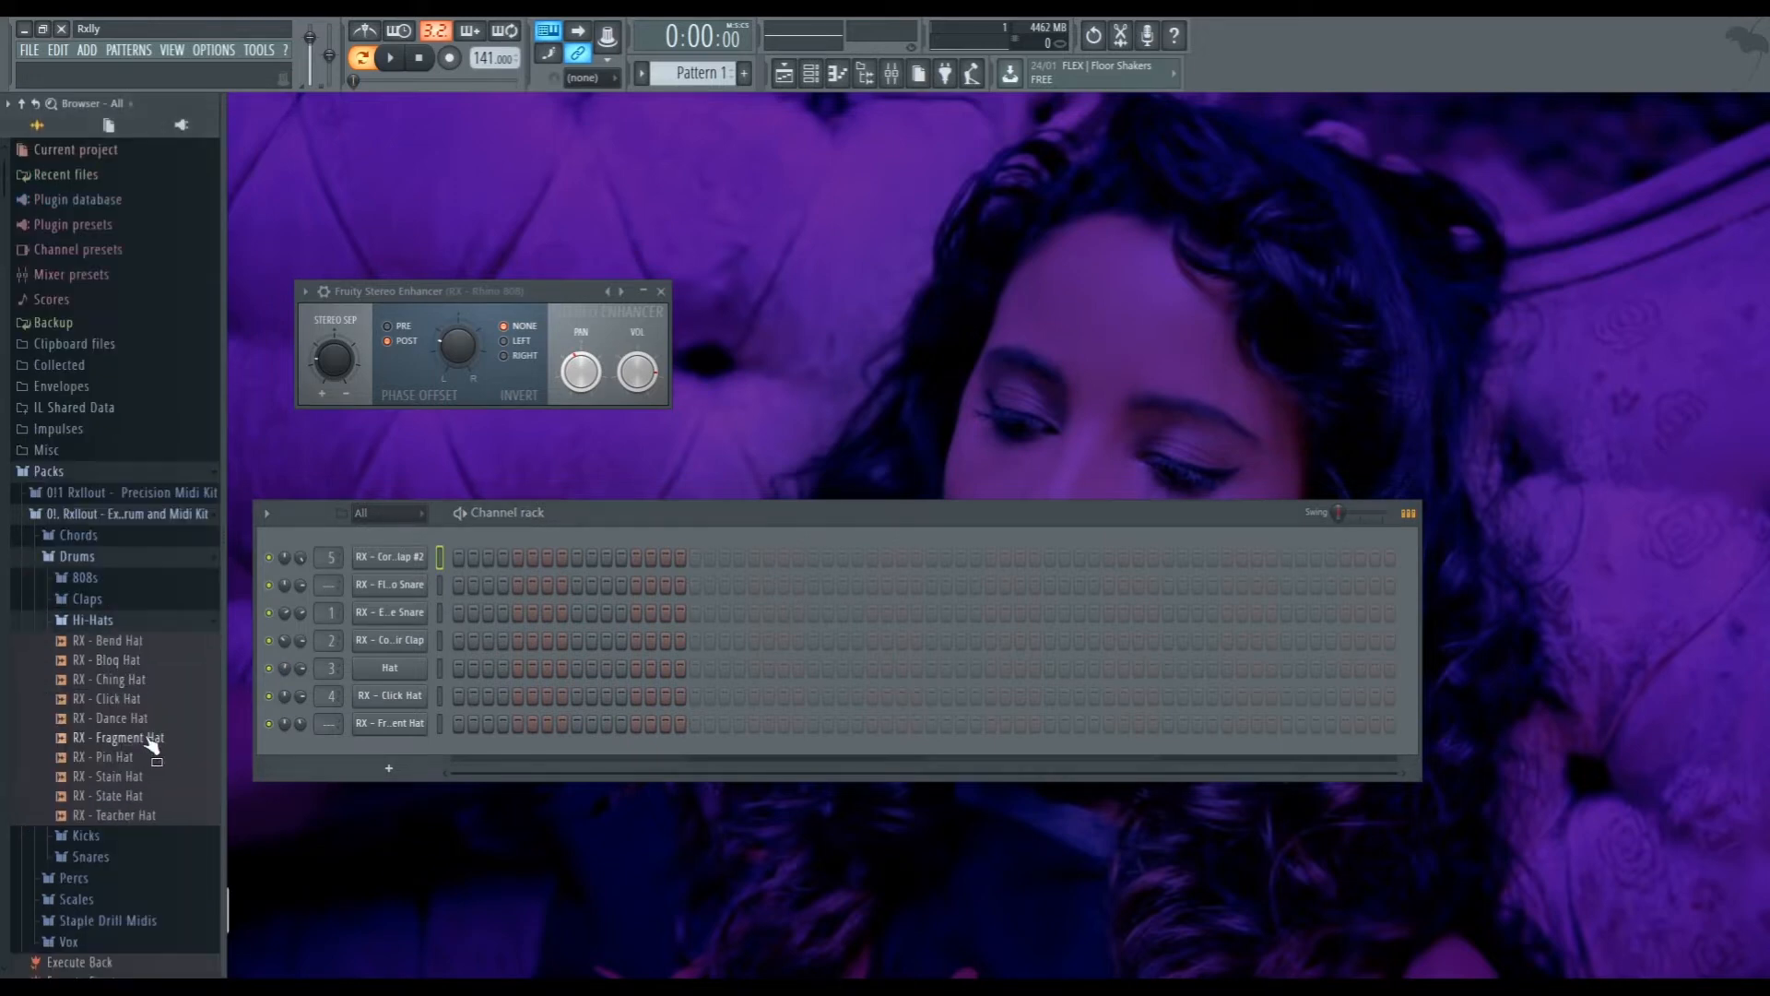
pyautogui.moveTo(133, 738); pyautogui.dragTo(409, 697)
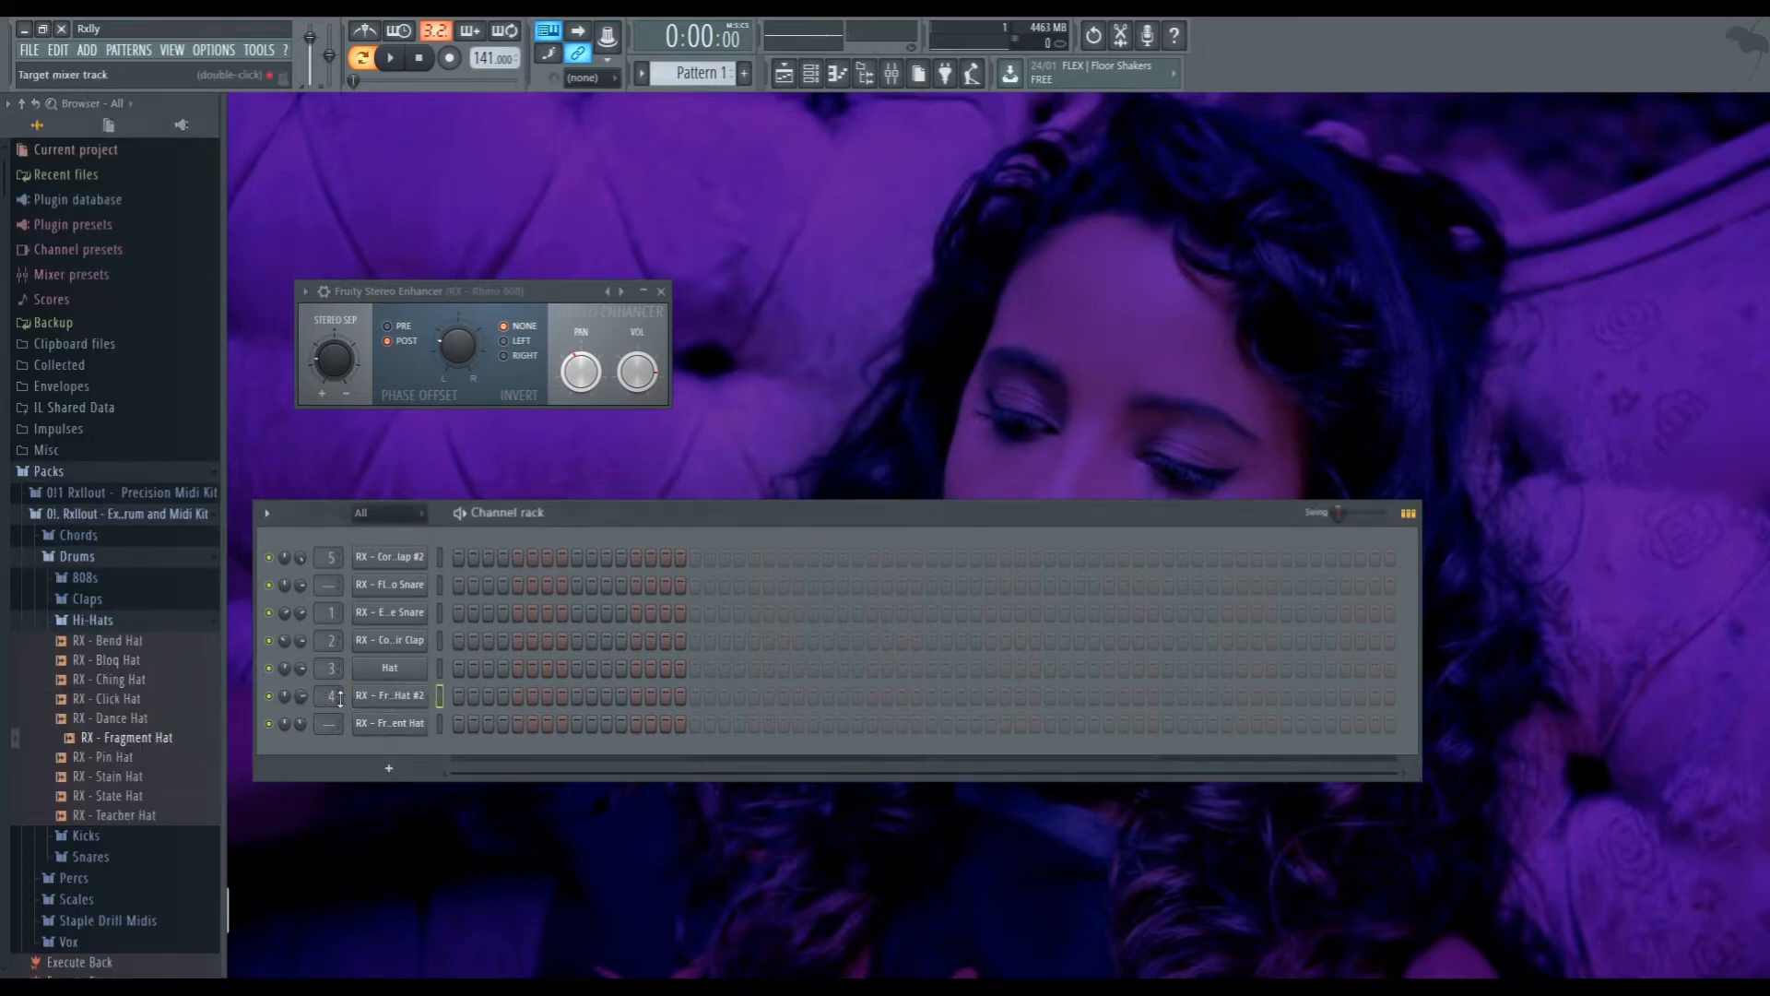
pyautogui.click(143, 492)
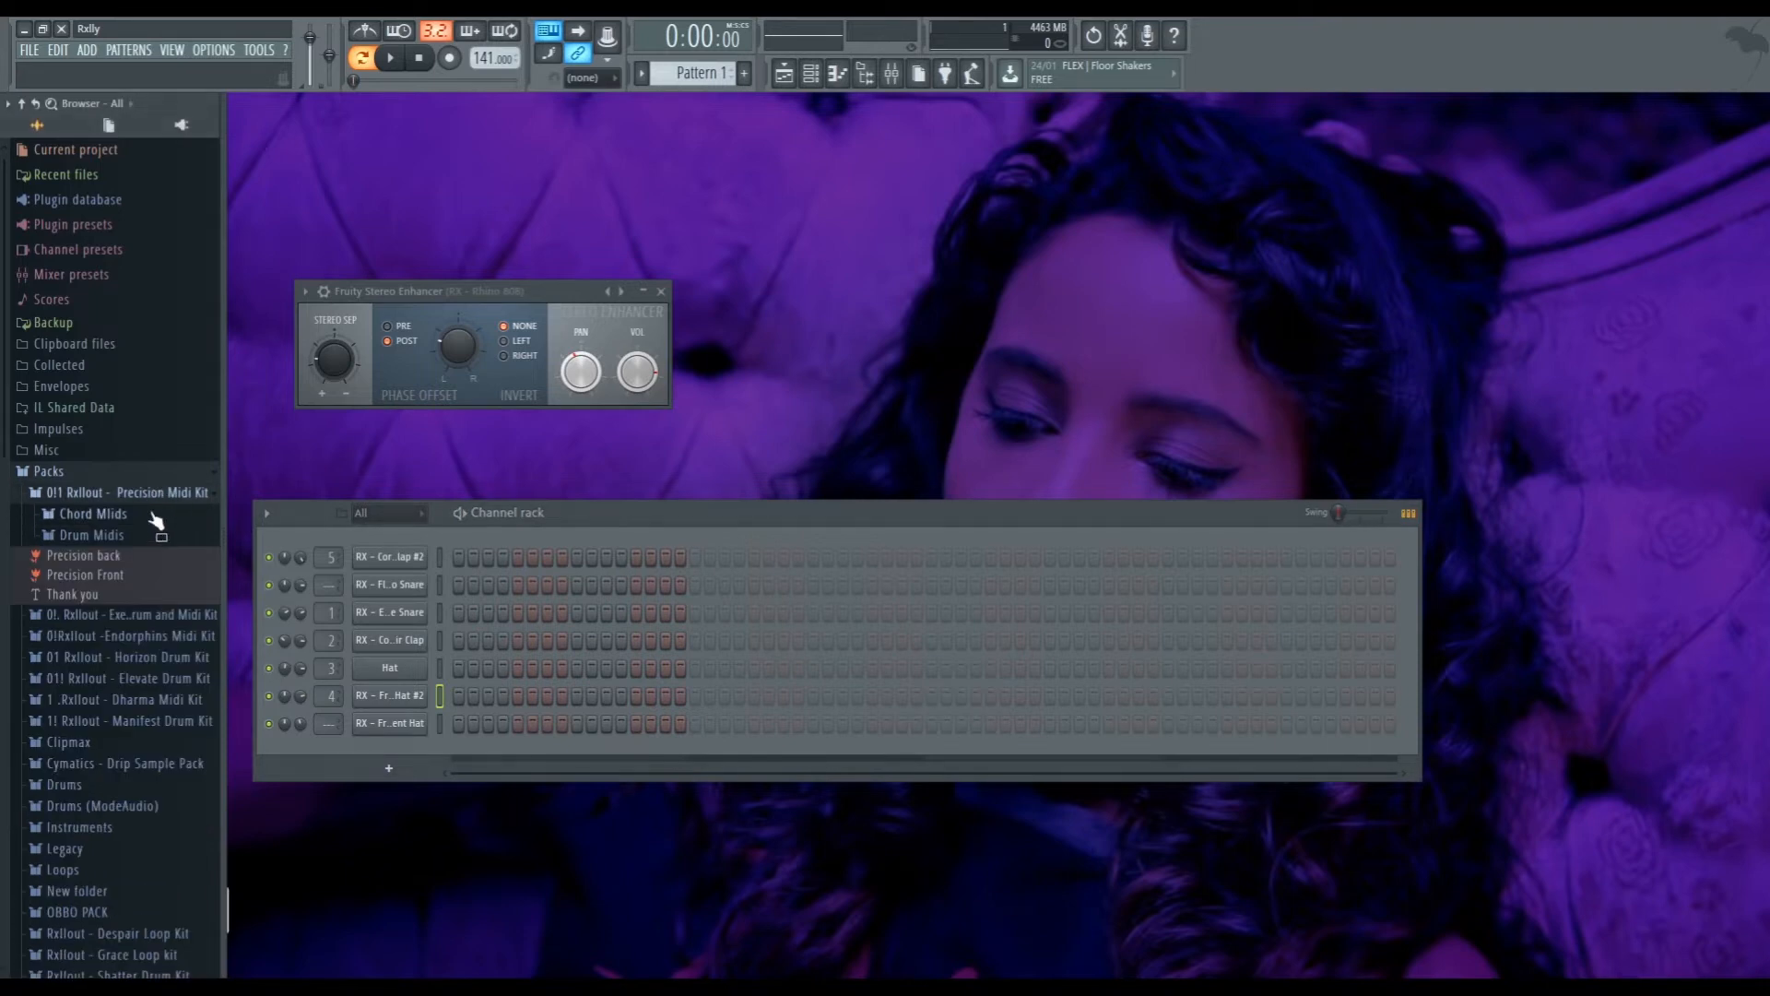
pyautogui.click(137, 544)
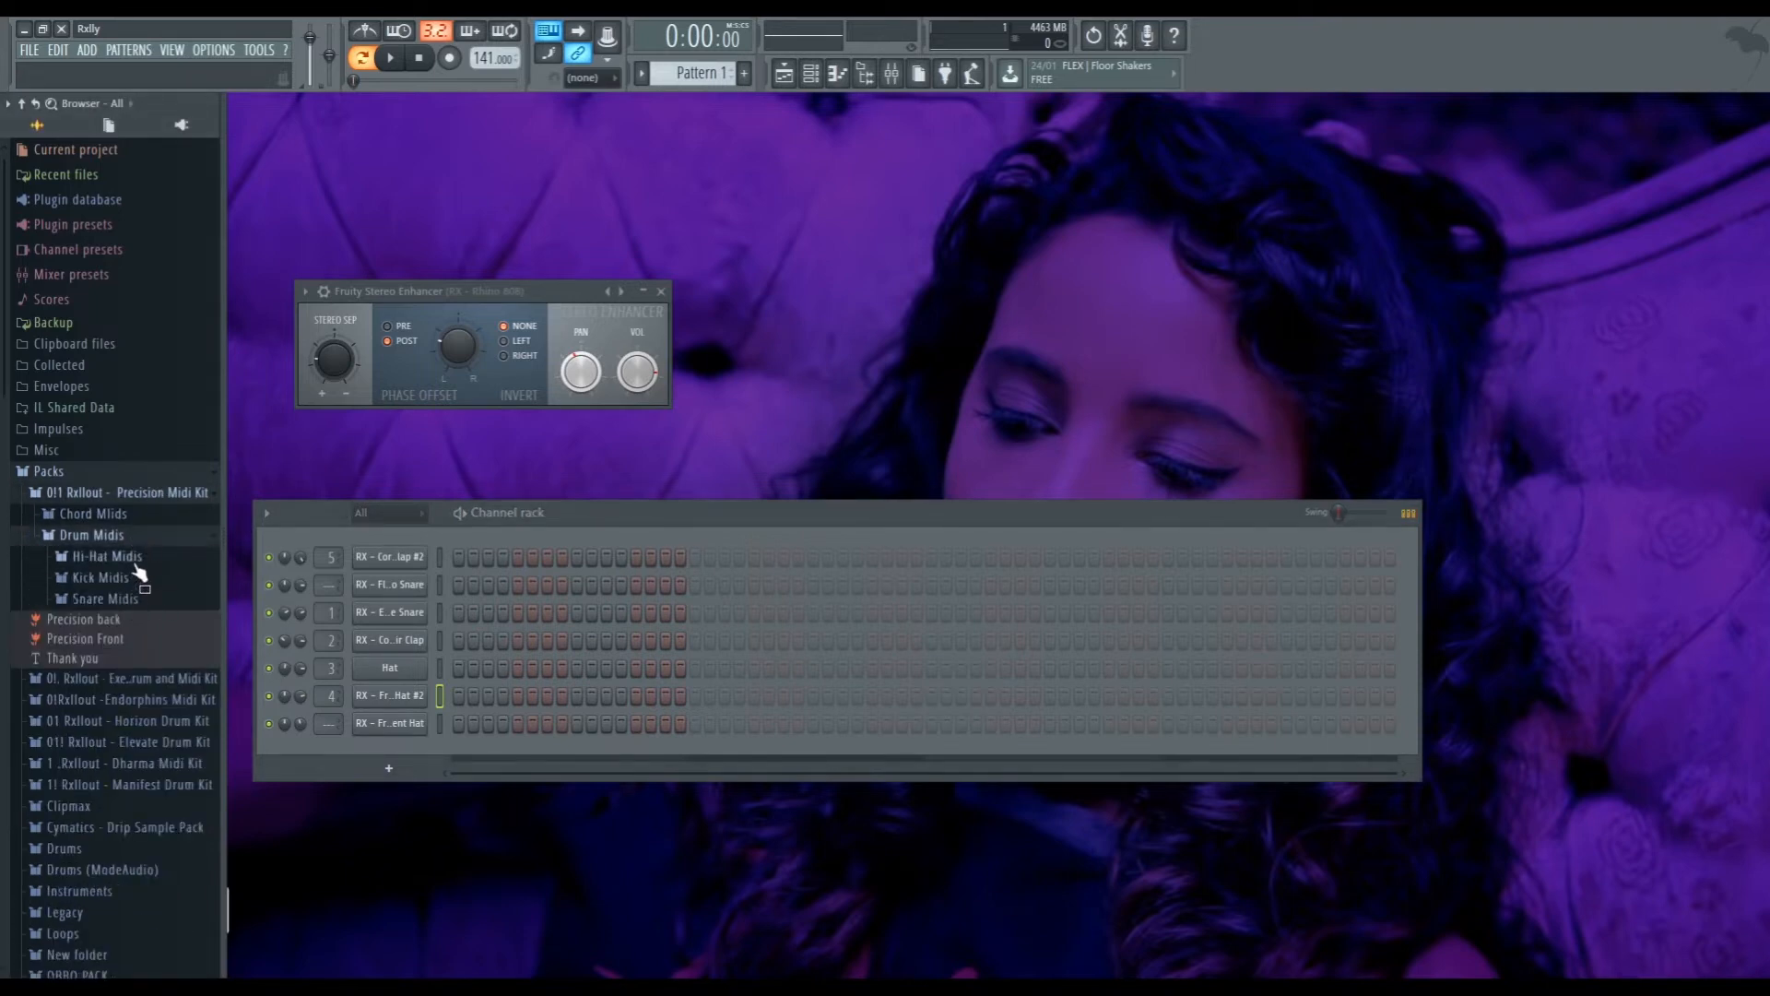
pyautogui.click(133, 559)
pyautogui.moveTo(129, 695); pyautogui.dragTo(320, 785)
pyautogui.moveTo(443, 699); pyautogui.dragTo(445, 705)
pyautogui.press('space')
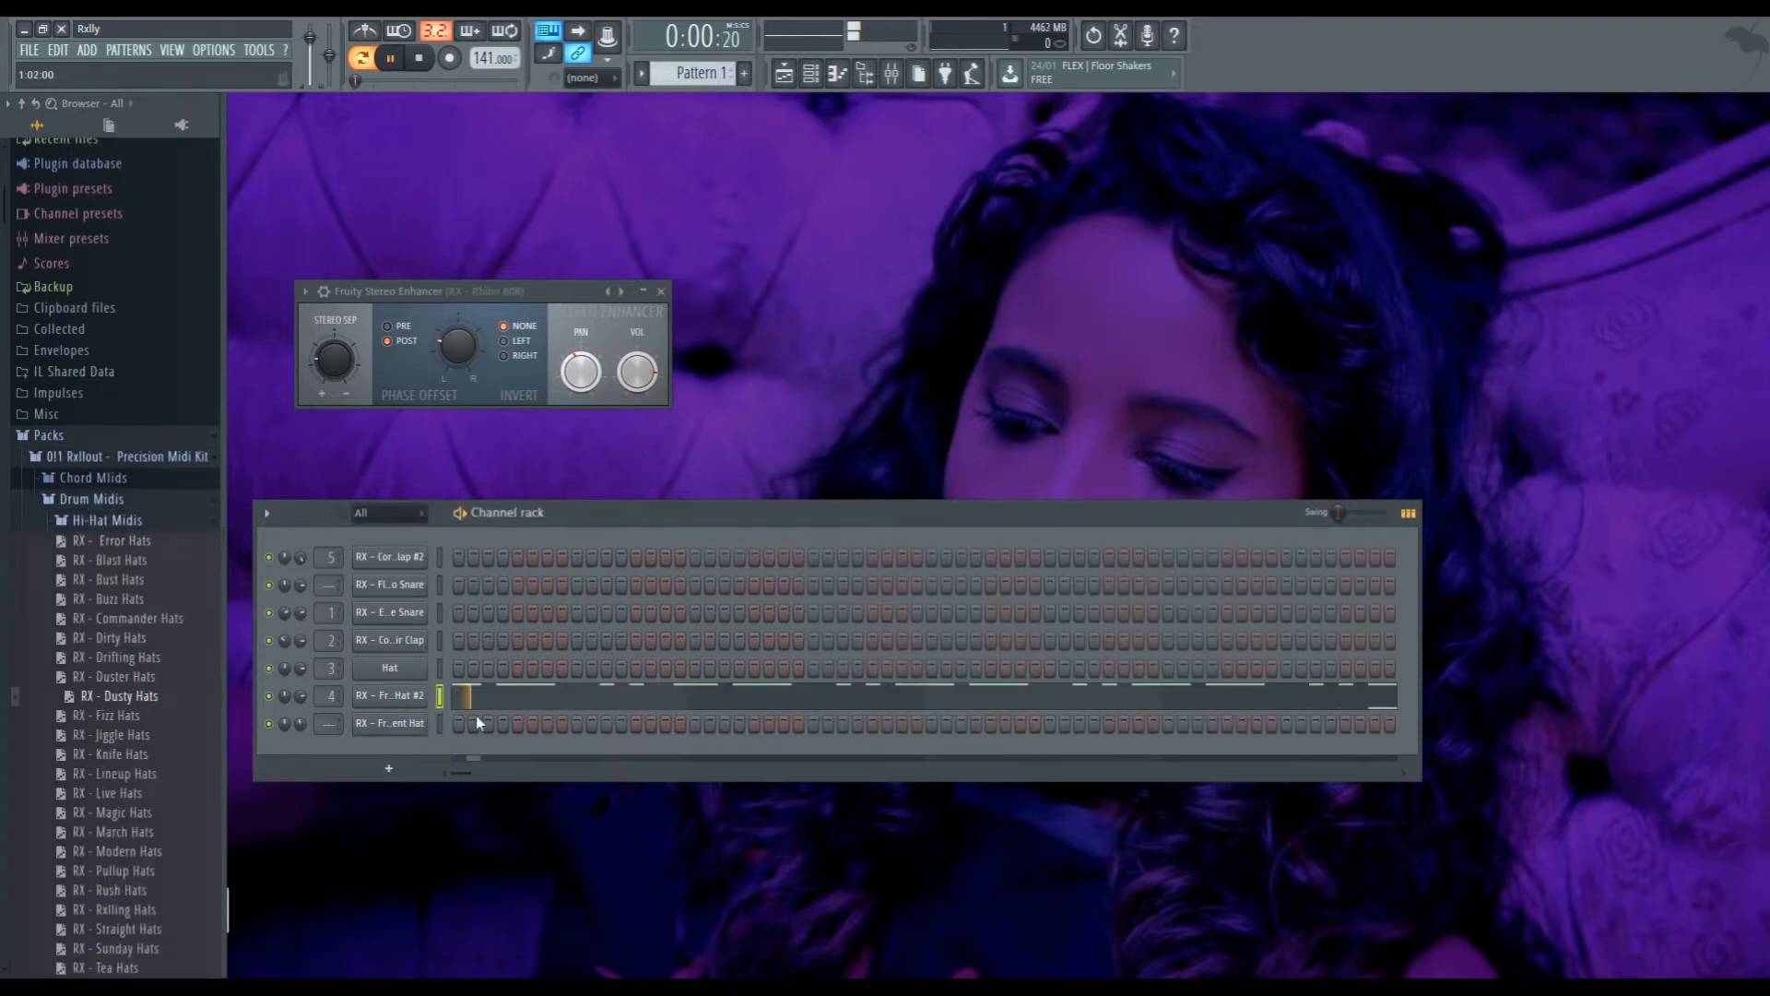
# Load the RX - Live Hats MIDI onto the Fragment Hat channel and play it with its piano roll open
pyautogui.moveTo(115, 793); pyautogui.dragTo(446, 705)
pyautogui.press('space')
pyautogui.press('space')
pyautogui.click(722, 698)
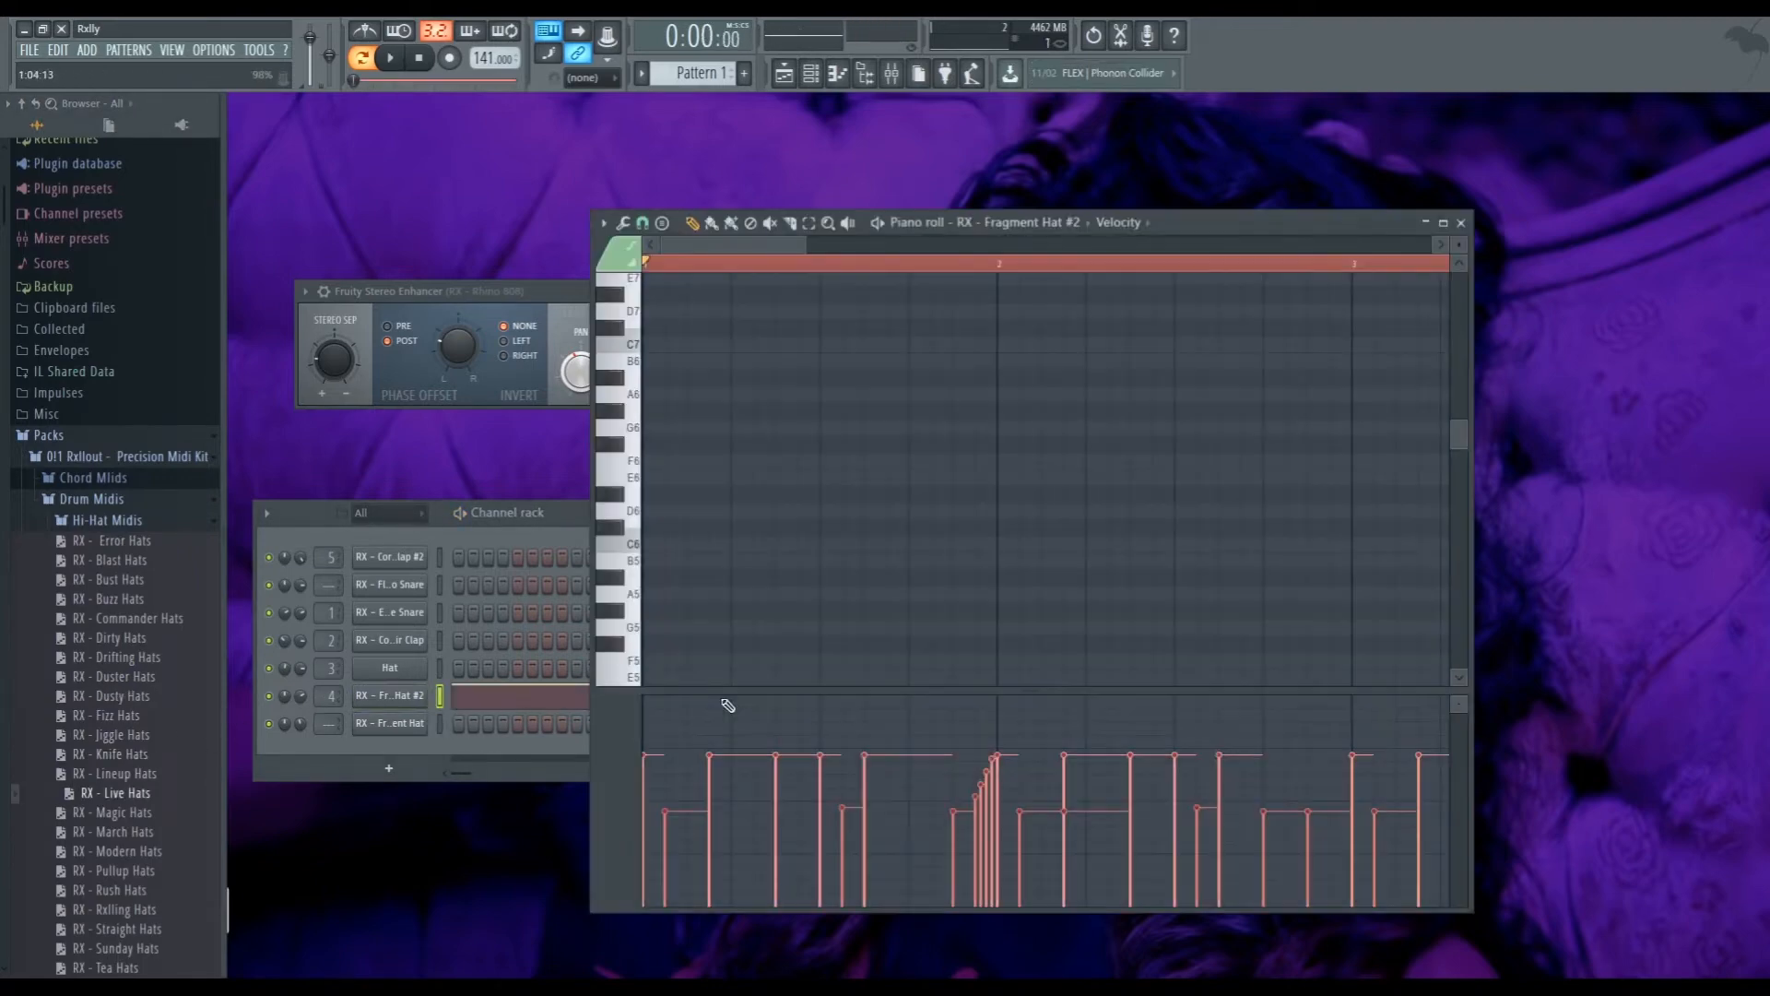
pyautogui.press('space')
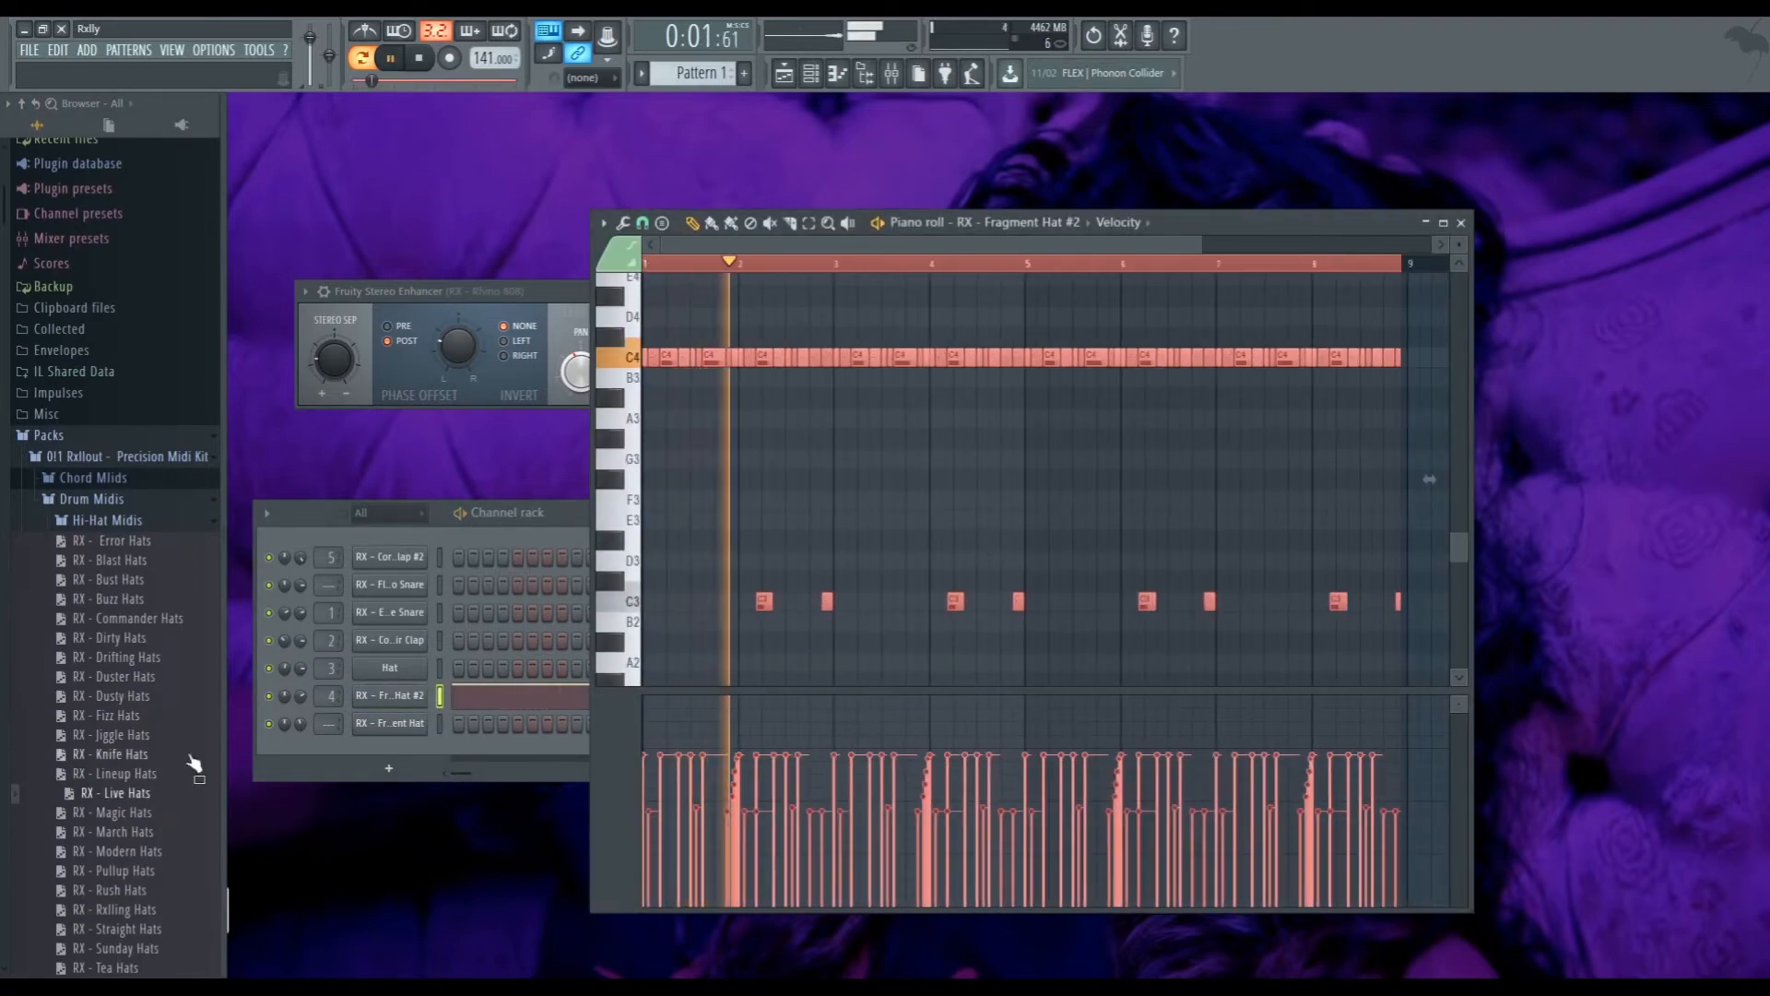
# Replace the Fragment Hat channel's notes with the RX - Rush Hats MIDI and listen to the pattern
pyautogui.scroll(-6, 147, 646)
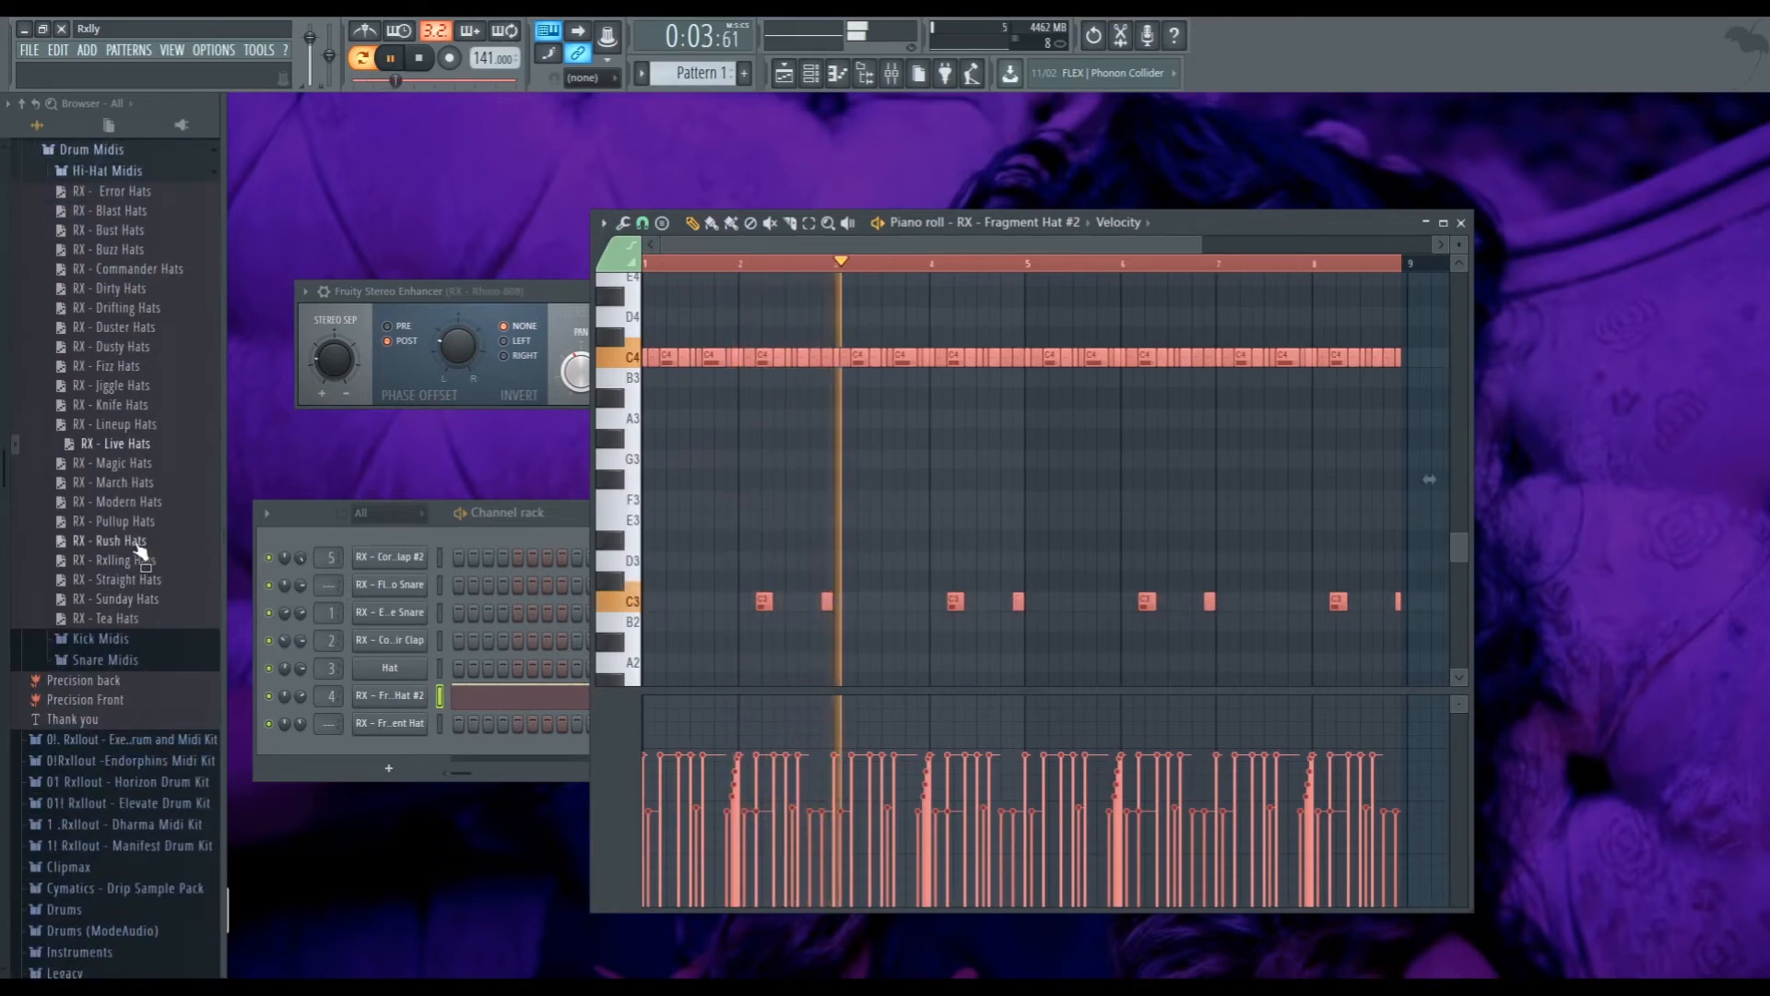
pyautogui.moveTo(120, 541); pyautogui.dragTo(428, 703)
pyautogui.scroll(-4, 147, 703)
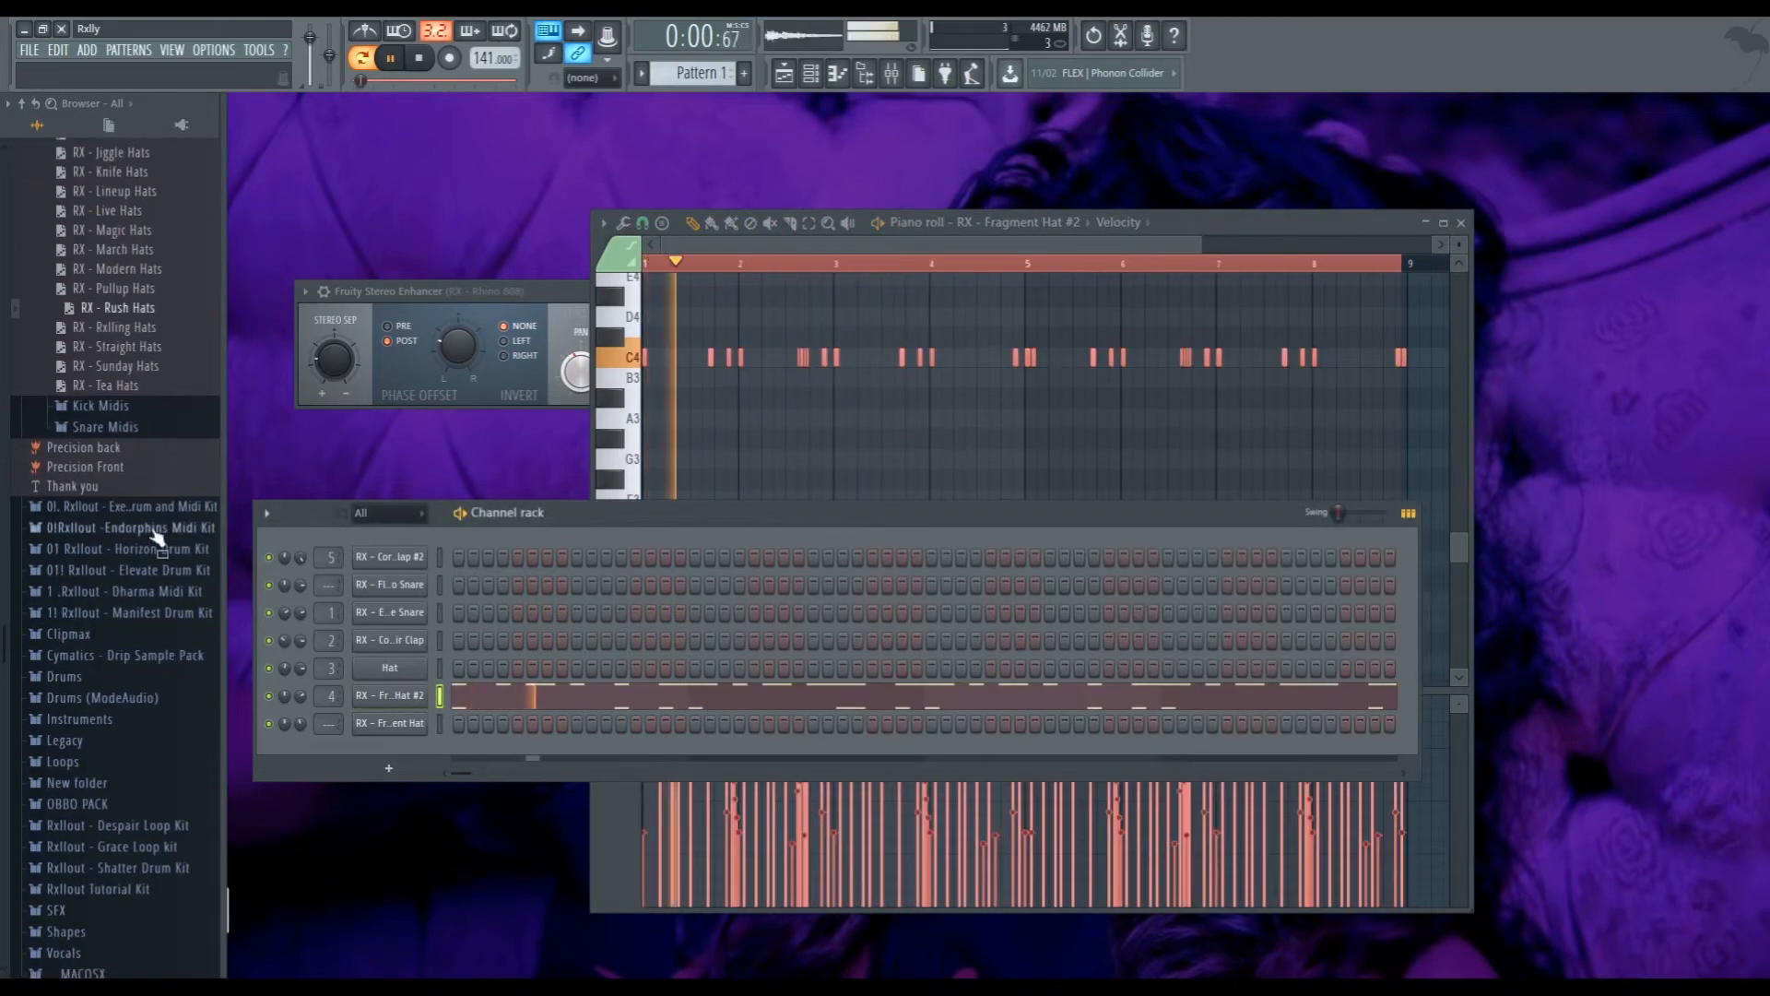
pyautogui.press('space')
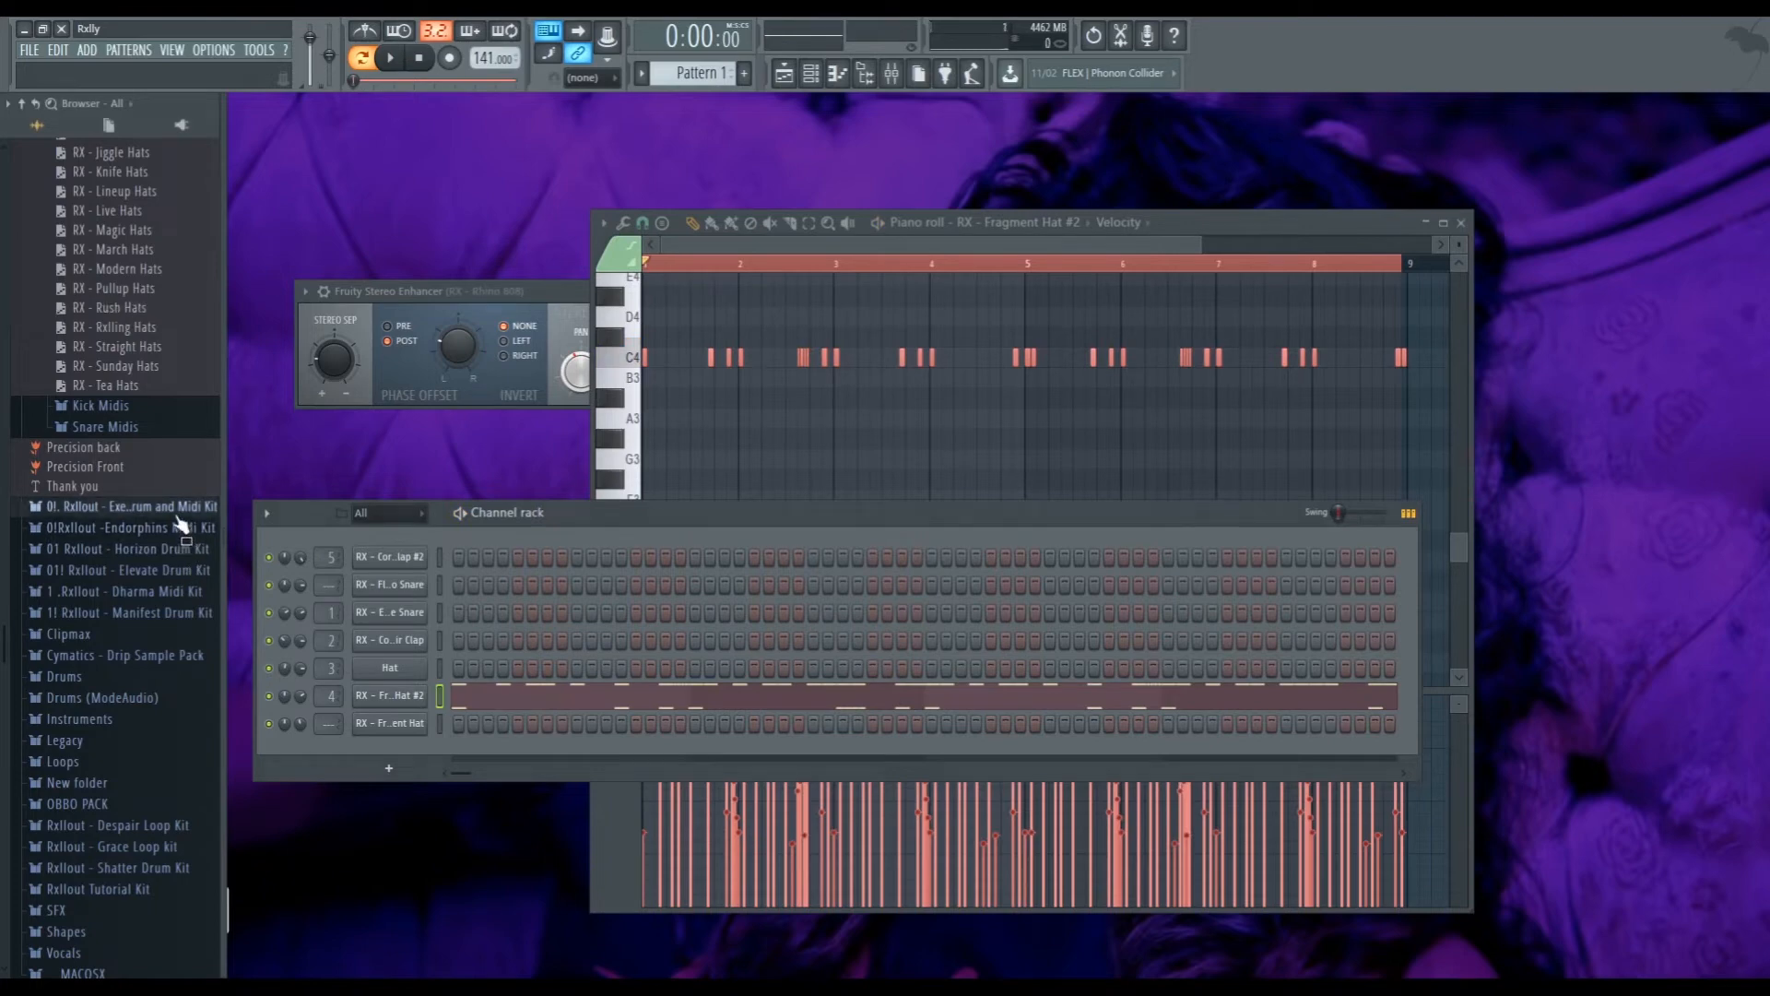
# Swap the Fragment Hat channel's sample for RX - Ching Hat, then play the pattern and check its notes in the piano roll
pyautogui.click(129, 506)
pyautogui.moveTo(129, 664); pyautogui.dragTo(376, 703)
pyautogui.press('space')
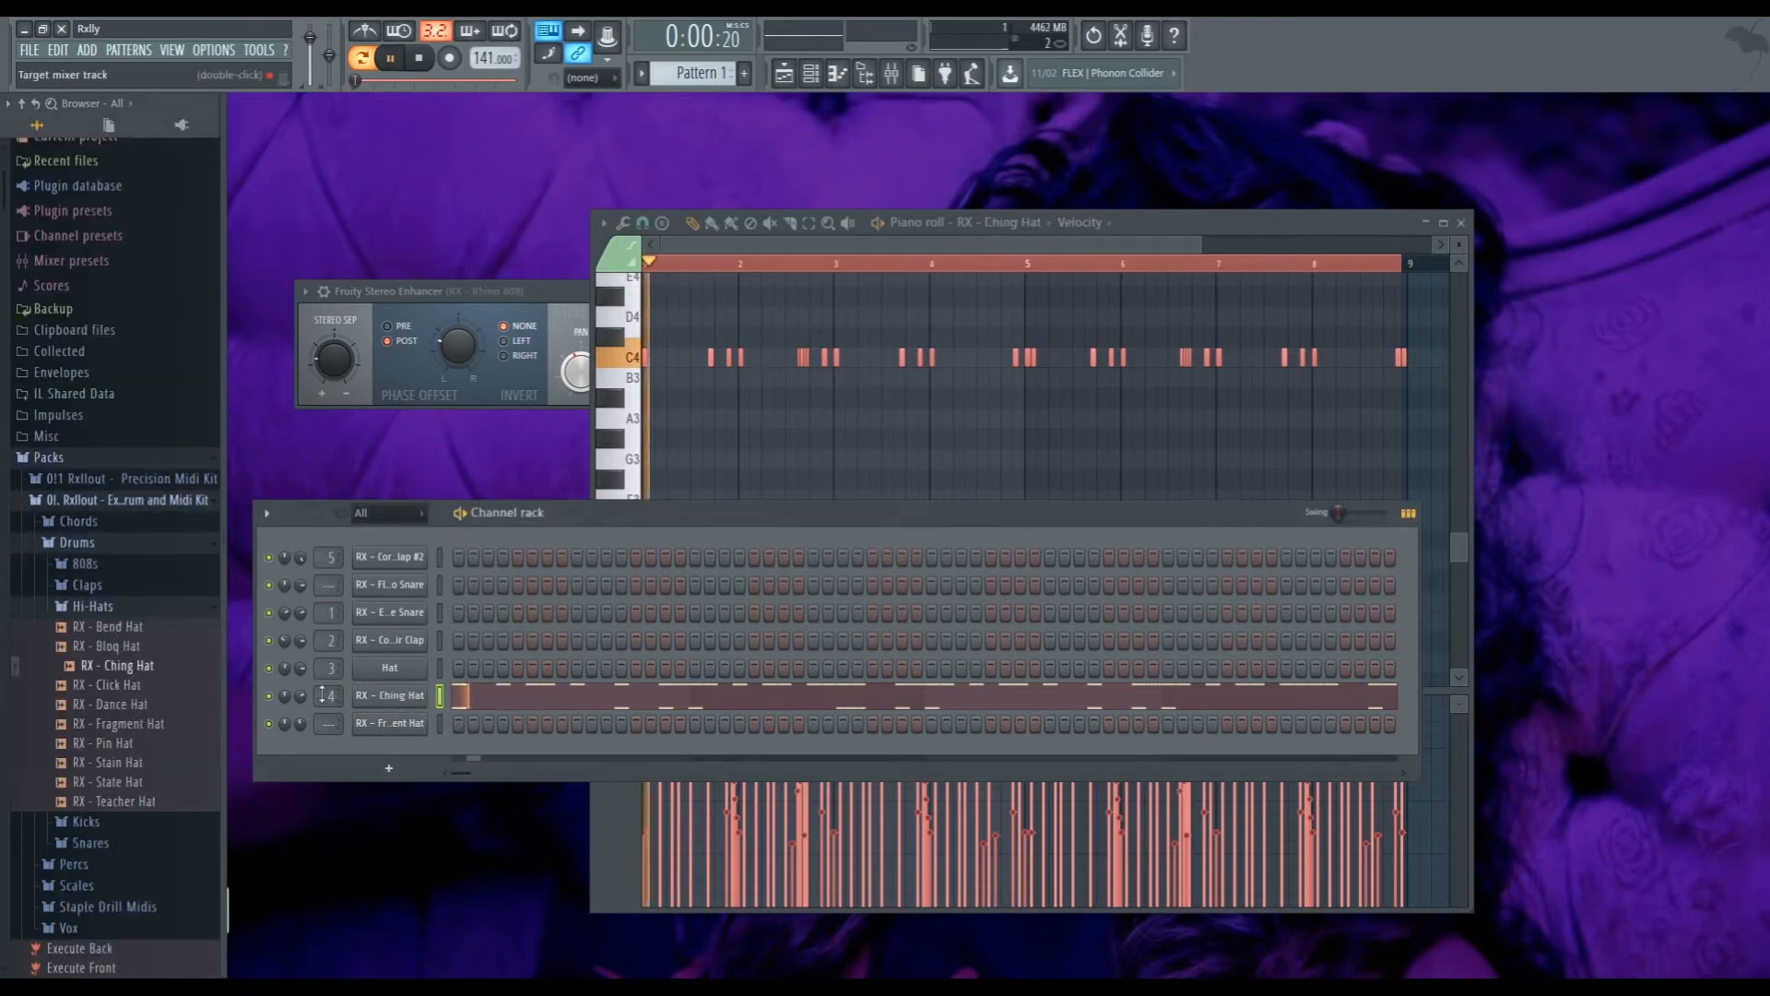
pyautogui.click(537, 701)
pyautogui.click(542, 694)
pyautogui.scroll(3, 877, 506)
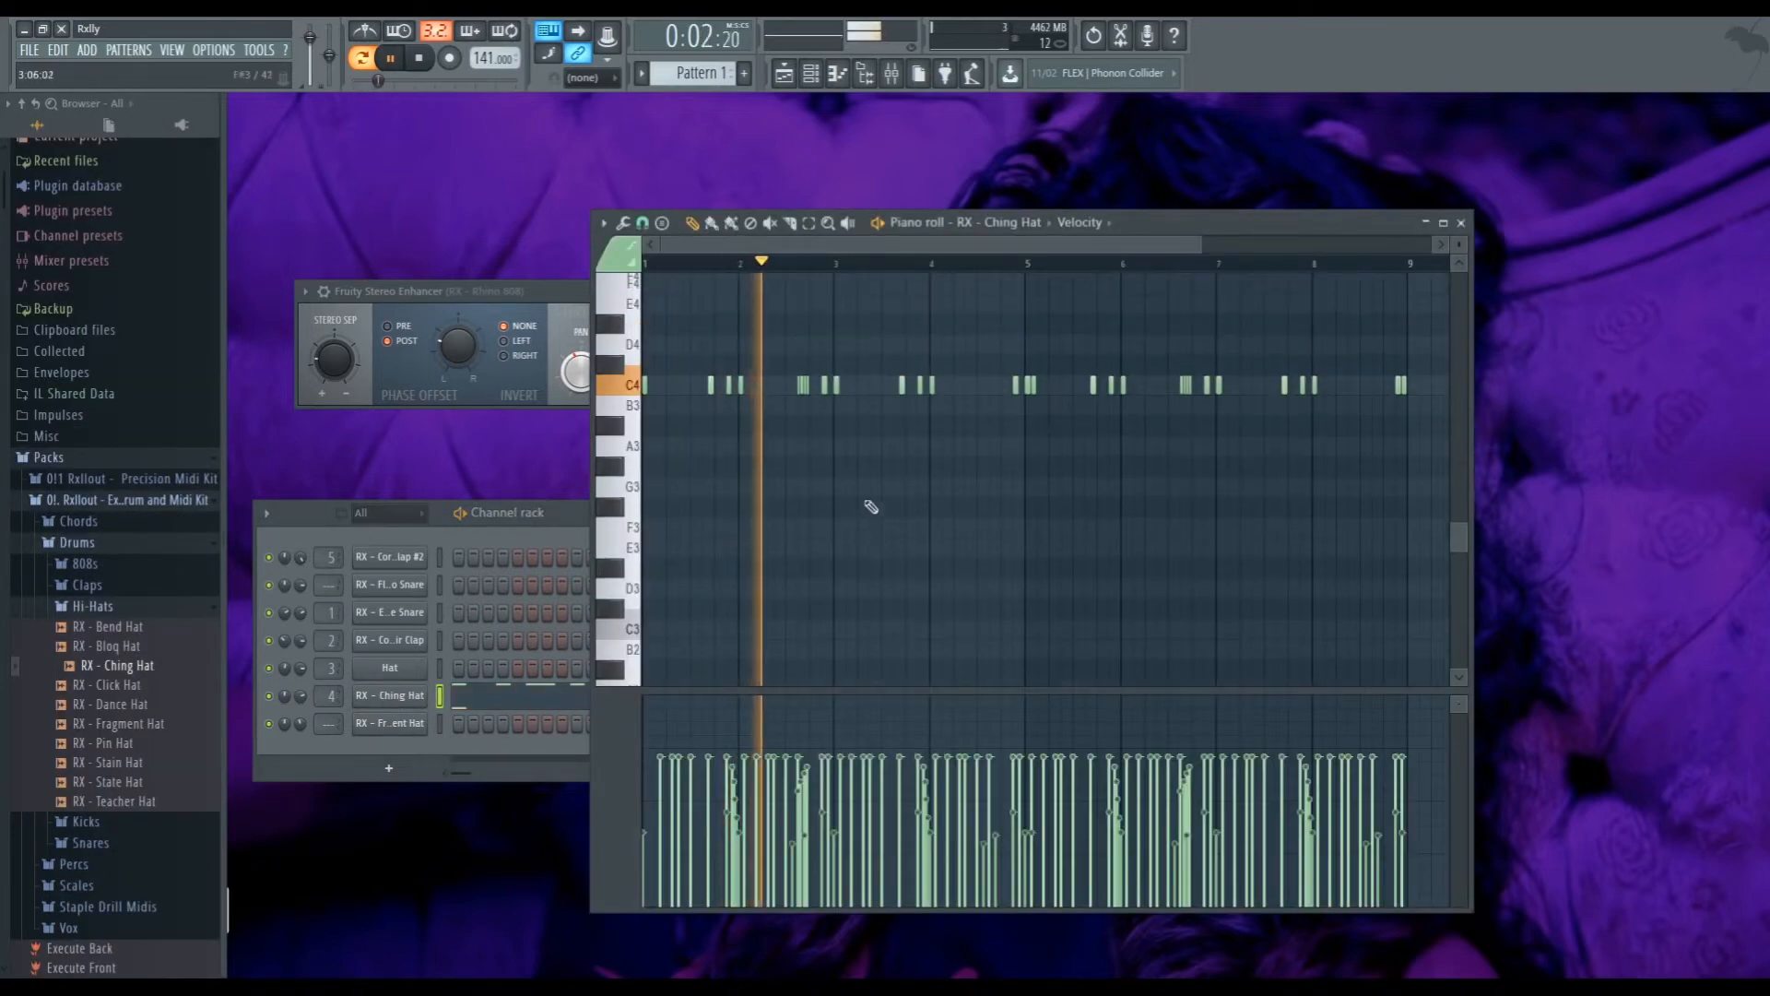
pyautogui.press('space')
pyautogui.click(461, 551)
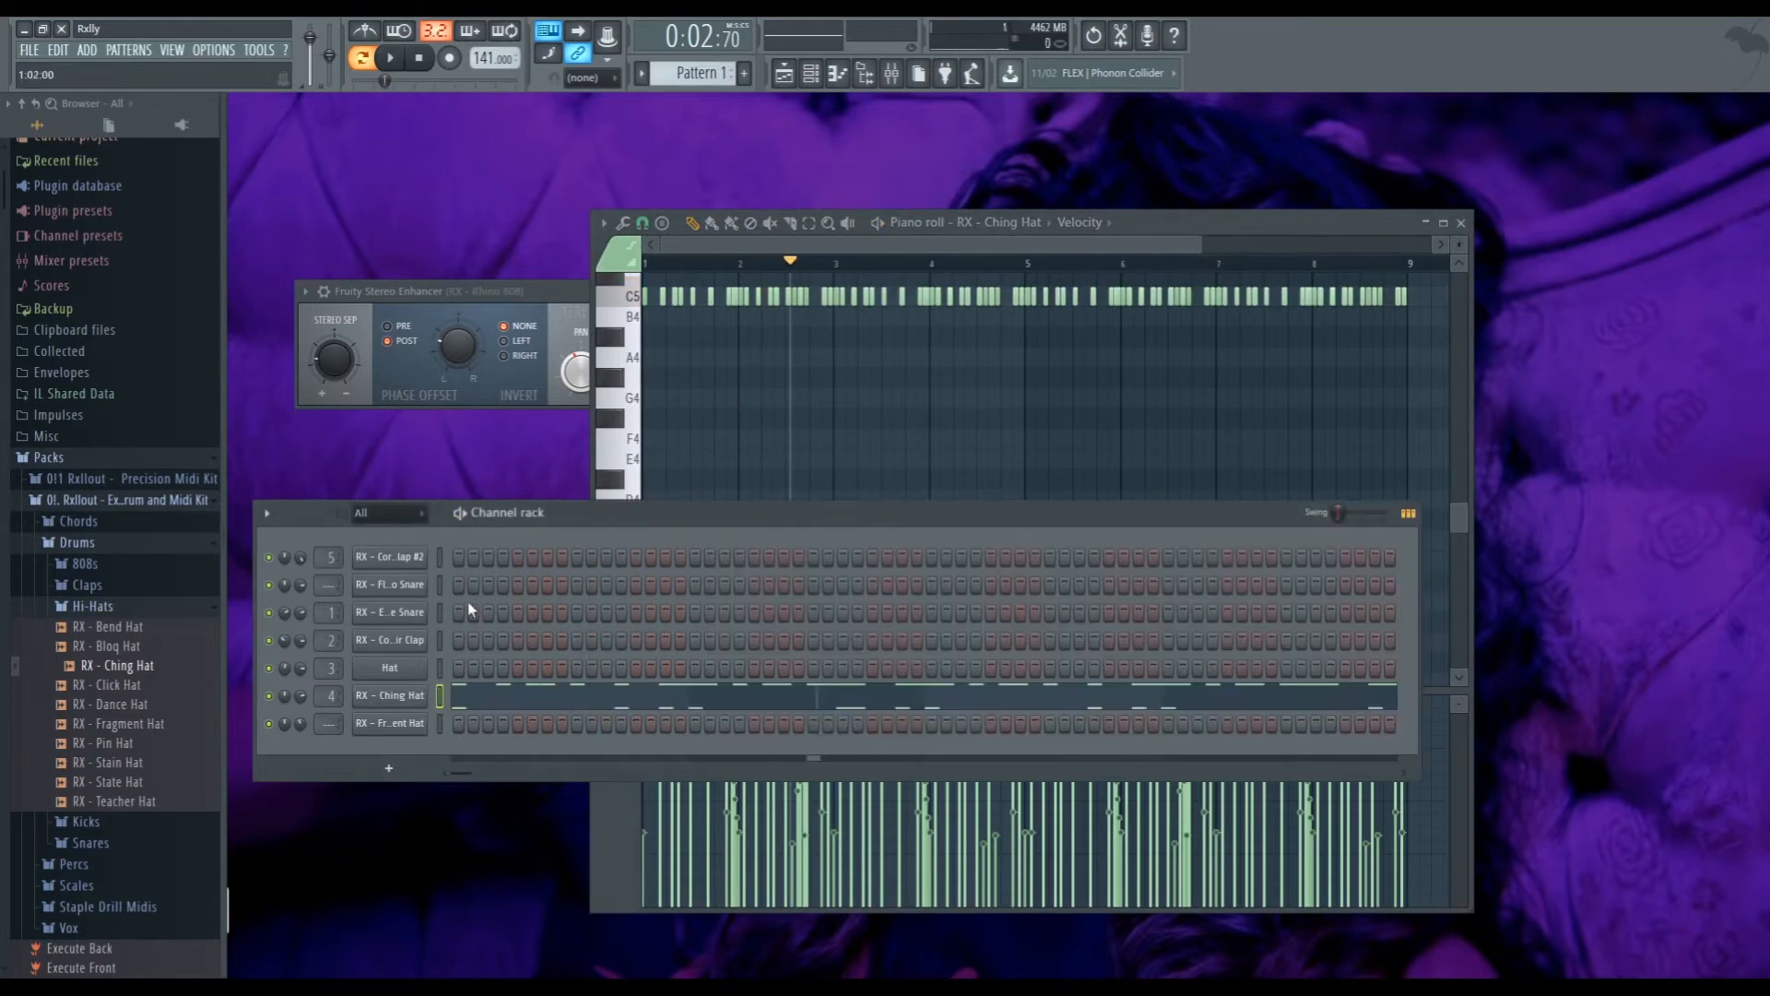
pyautogui.press('space')
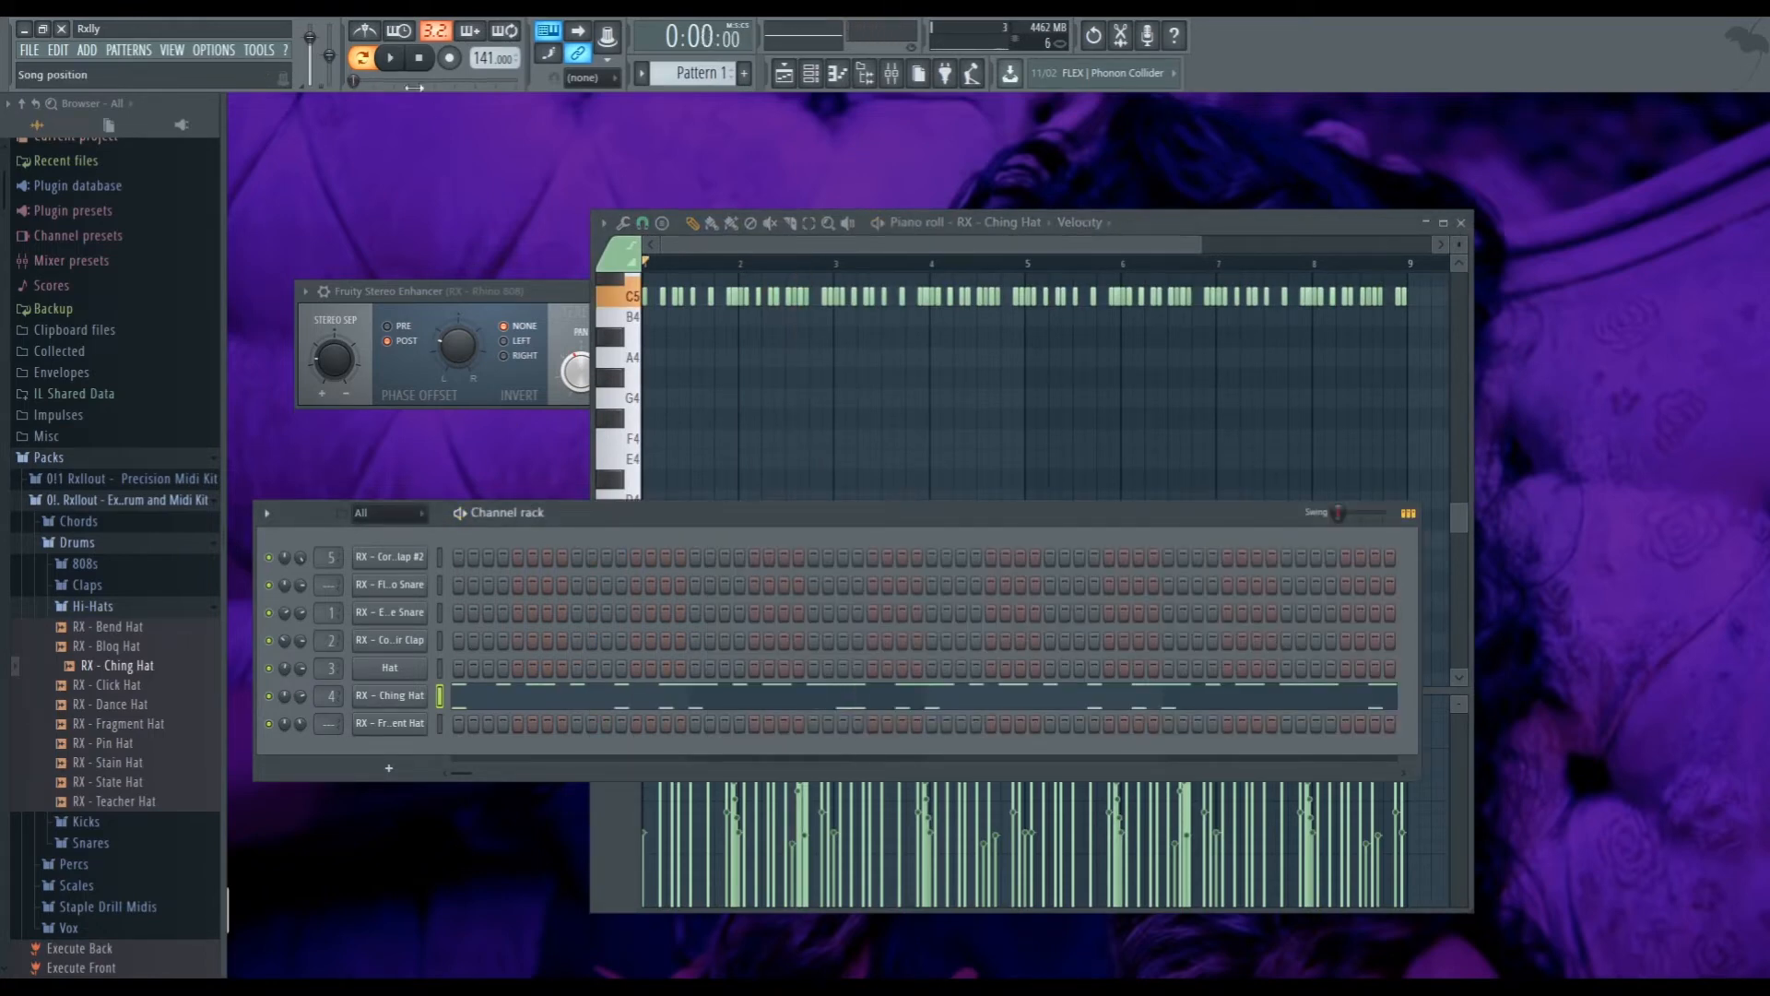
# Add RX - Corsair Clap hits on steps 9, 25, 41 and 57 of mixer track 2's channel while the hi-hats play
pyautogui.click(578, 668)
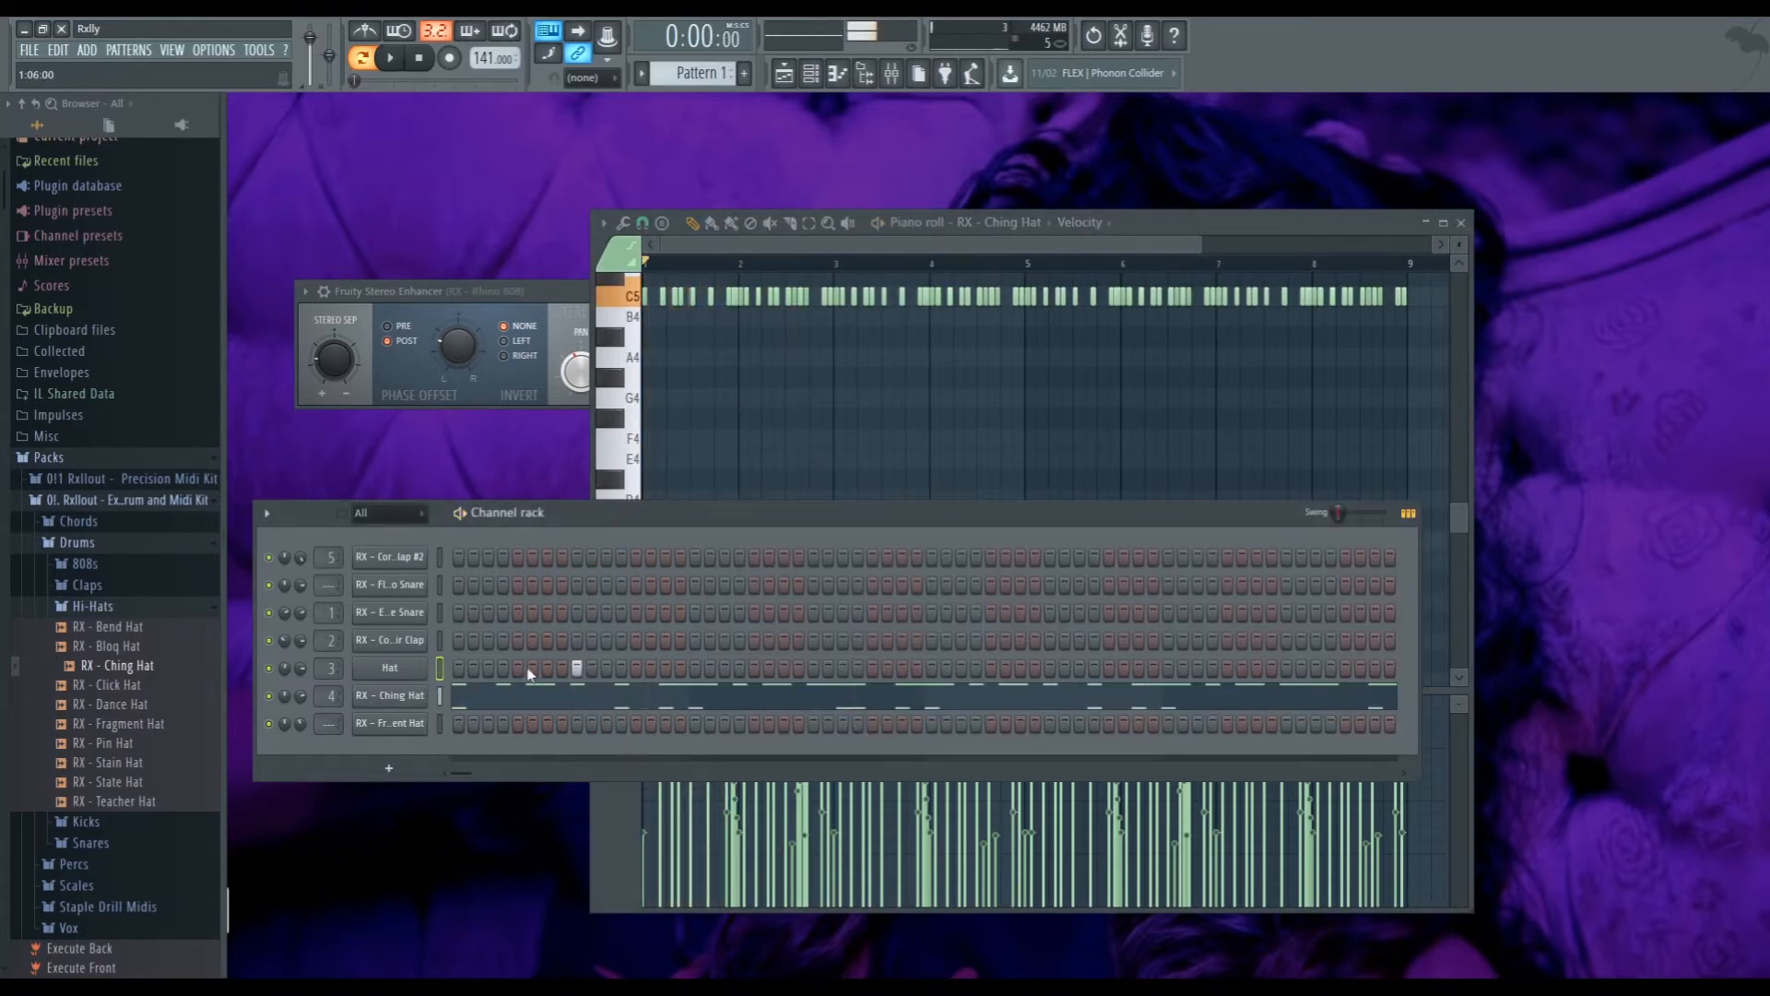
pyautogui.rightClick(577, 668)
pyautogui.press('space')
pyautogui.click(577, 642)
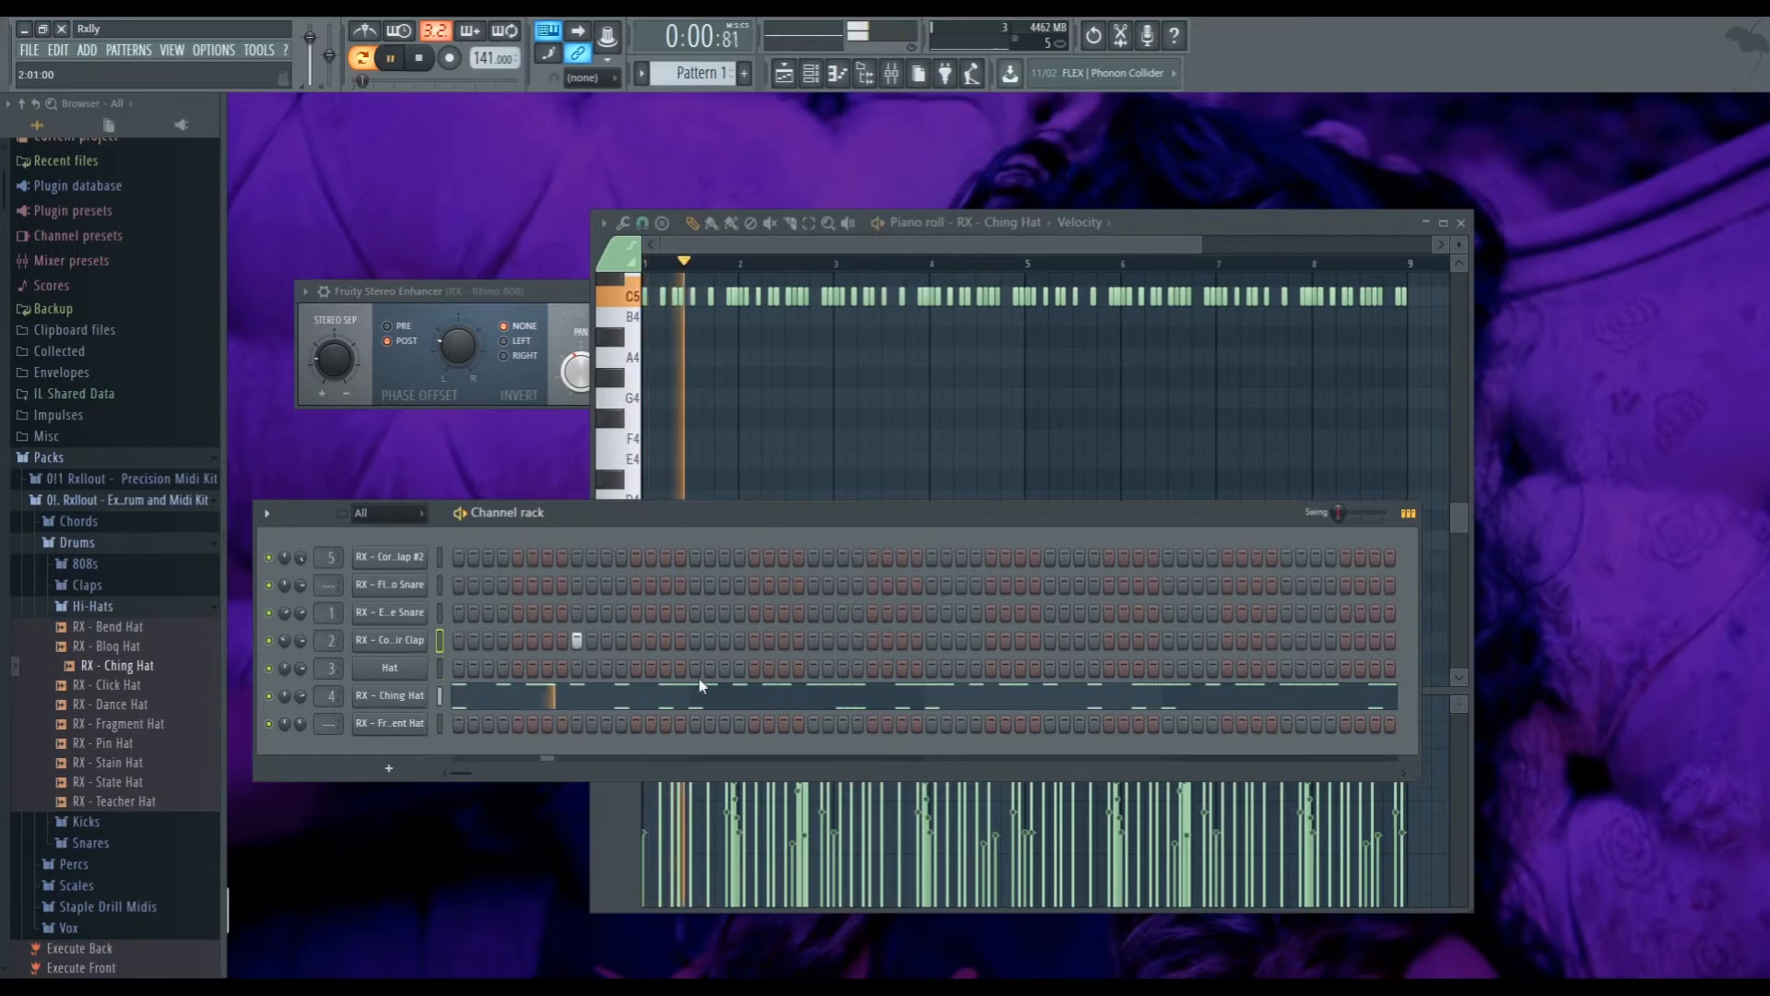
pyautogui.click(813, 640)
pyautogui.click(1049, 640)
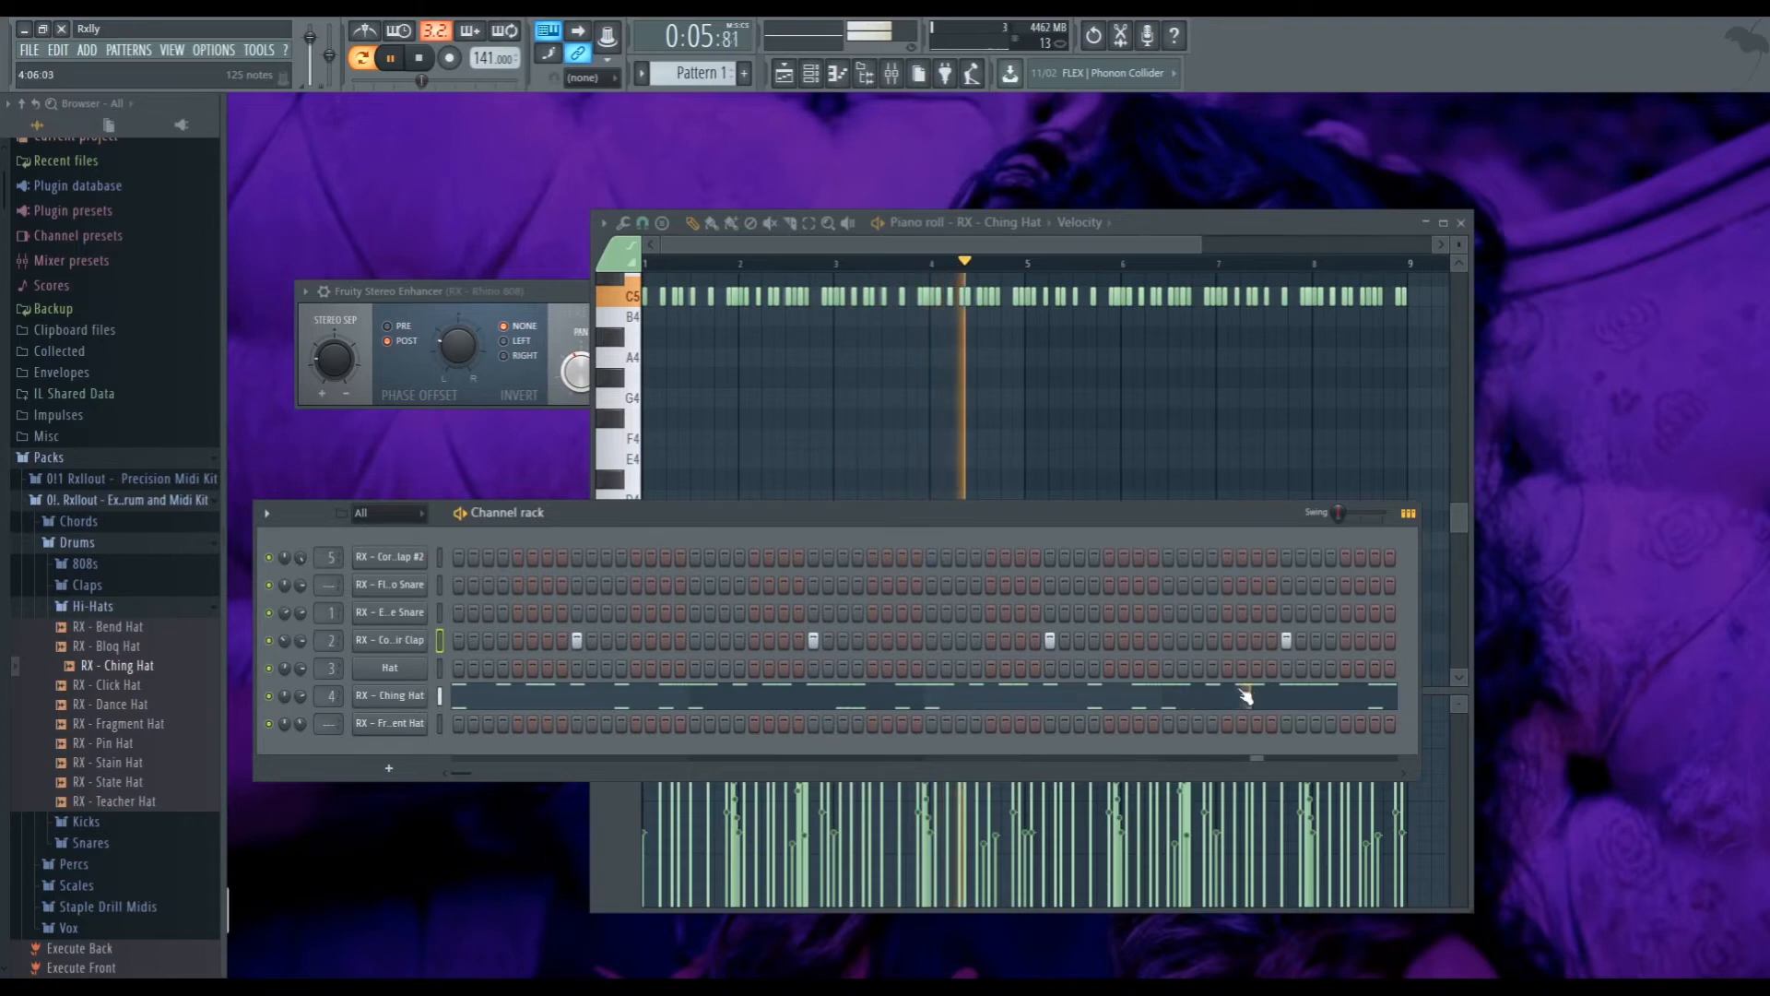
pyautogui.press('space')
# Inspect the RX - Ching Hat rolls in the piano roll and adjust the channel's time shift while auditioning the pattern
pyautogui.click(1191, 702)
pyautogui.click(1160, 682)
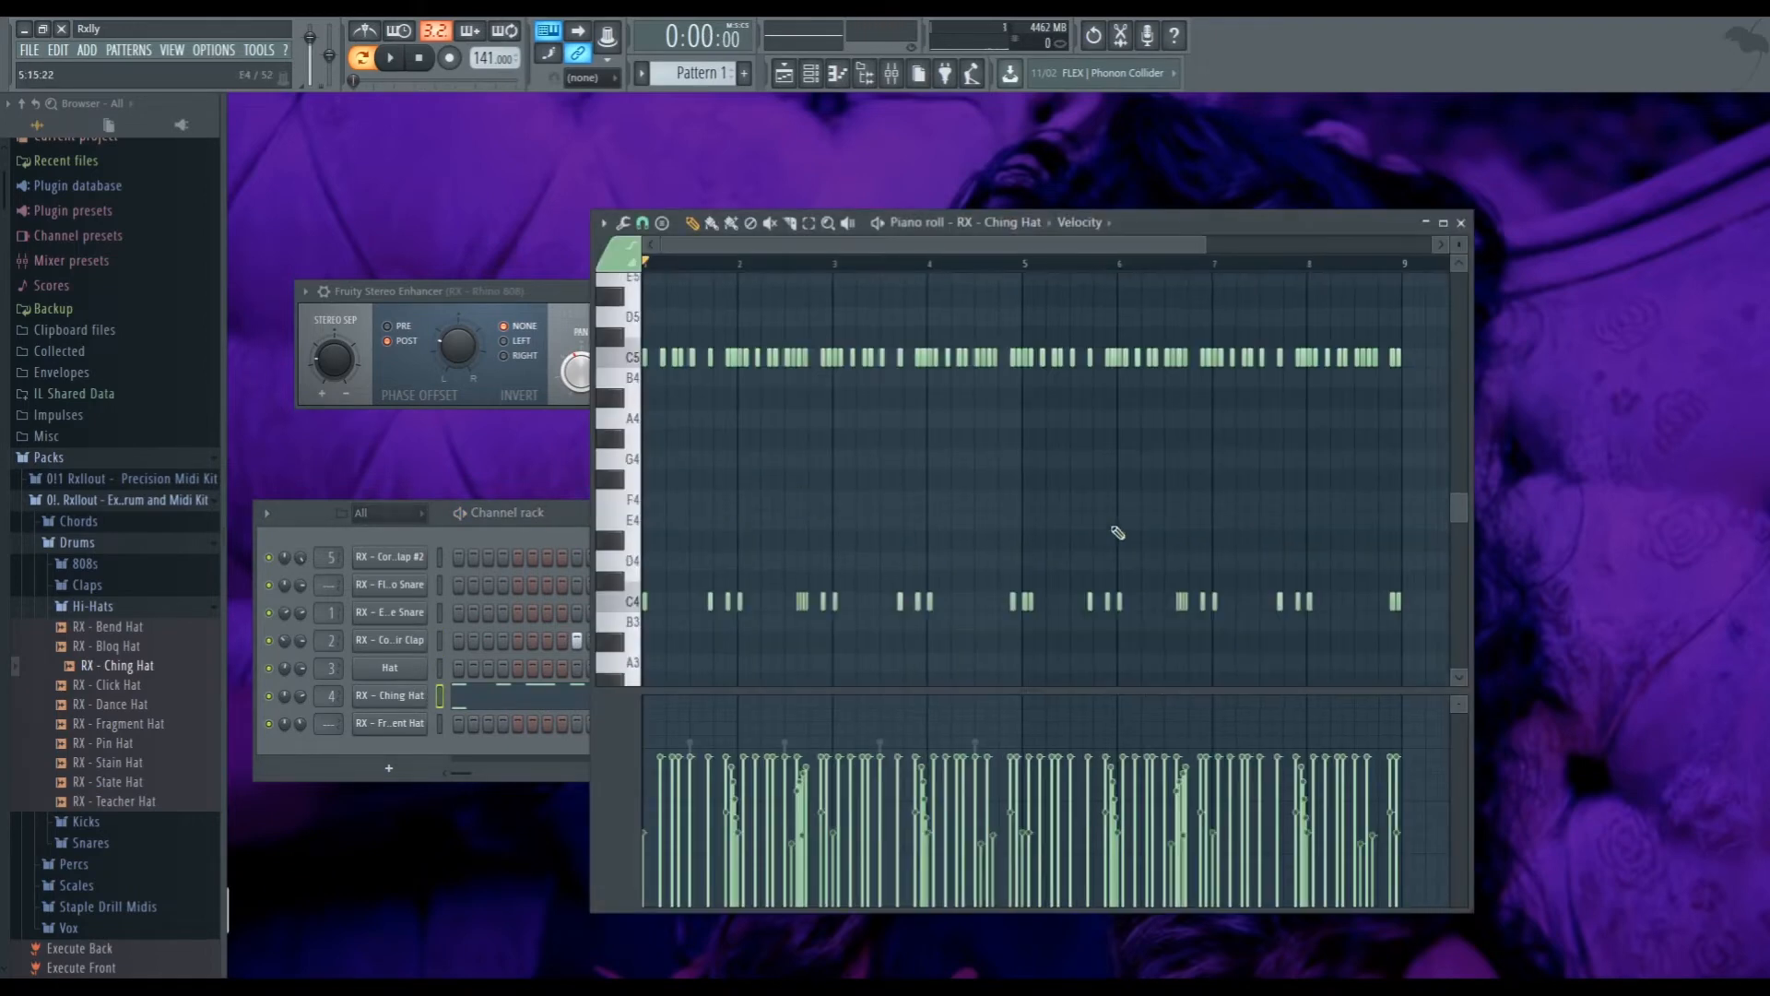
pyautogui.scroll(6, 1015, 420)
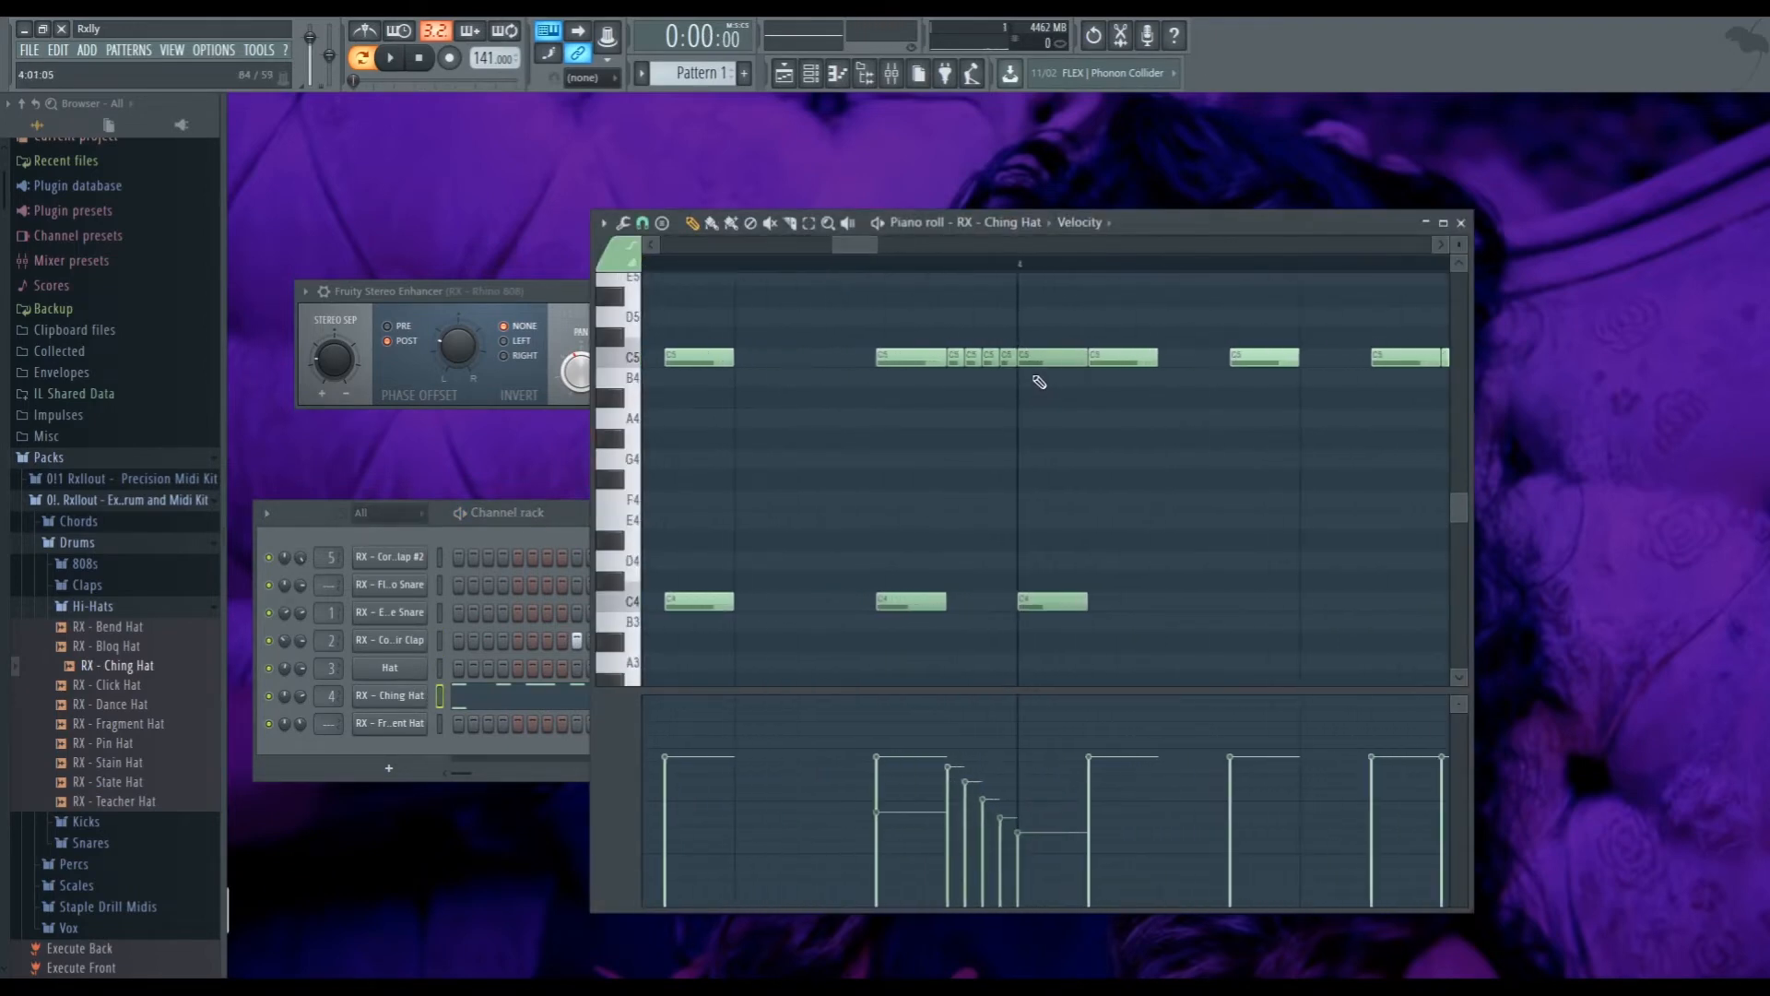
pyautogui.scroll(-5, 1012, 415)
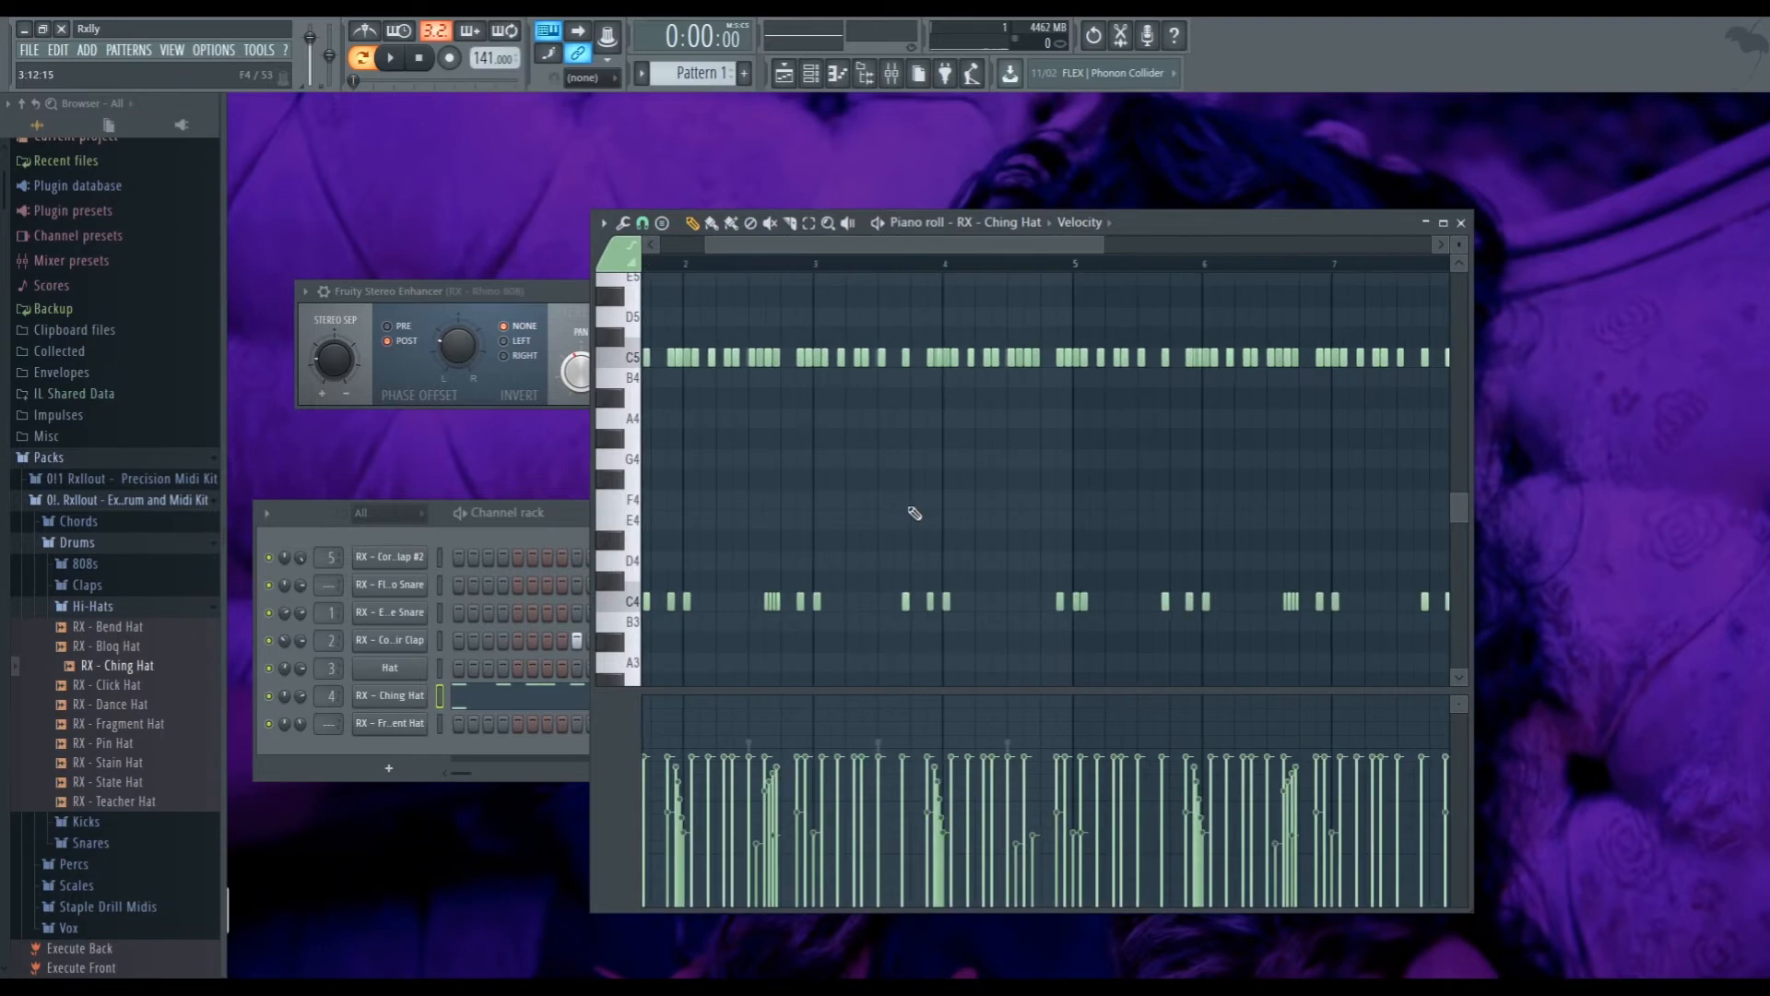
pyautogui.click(420, 696)
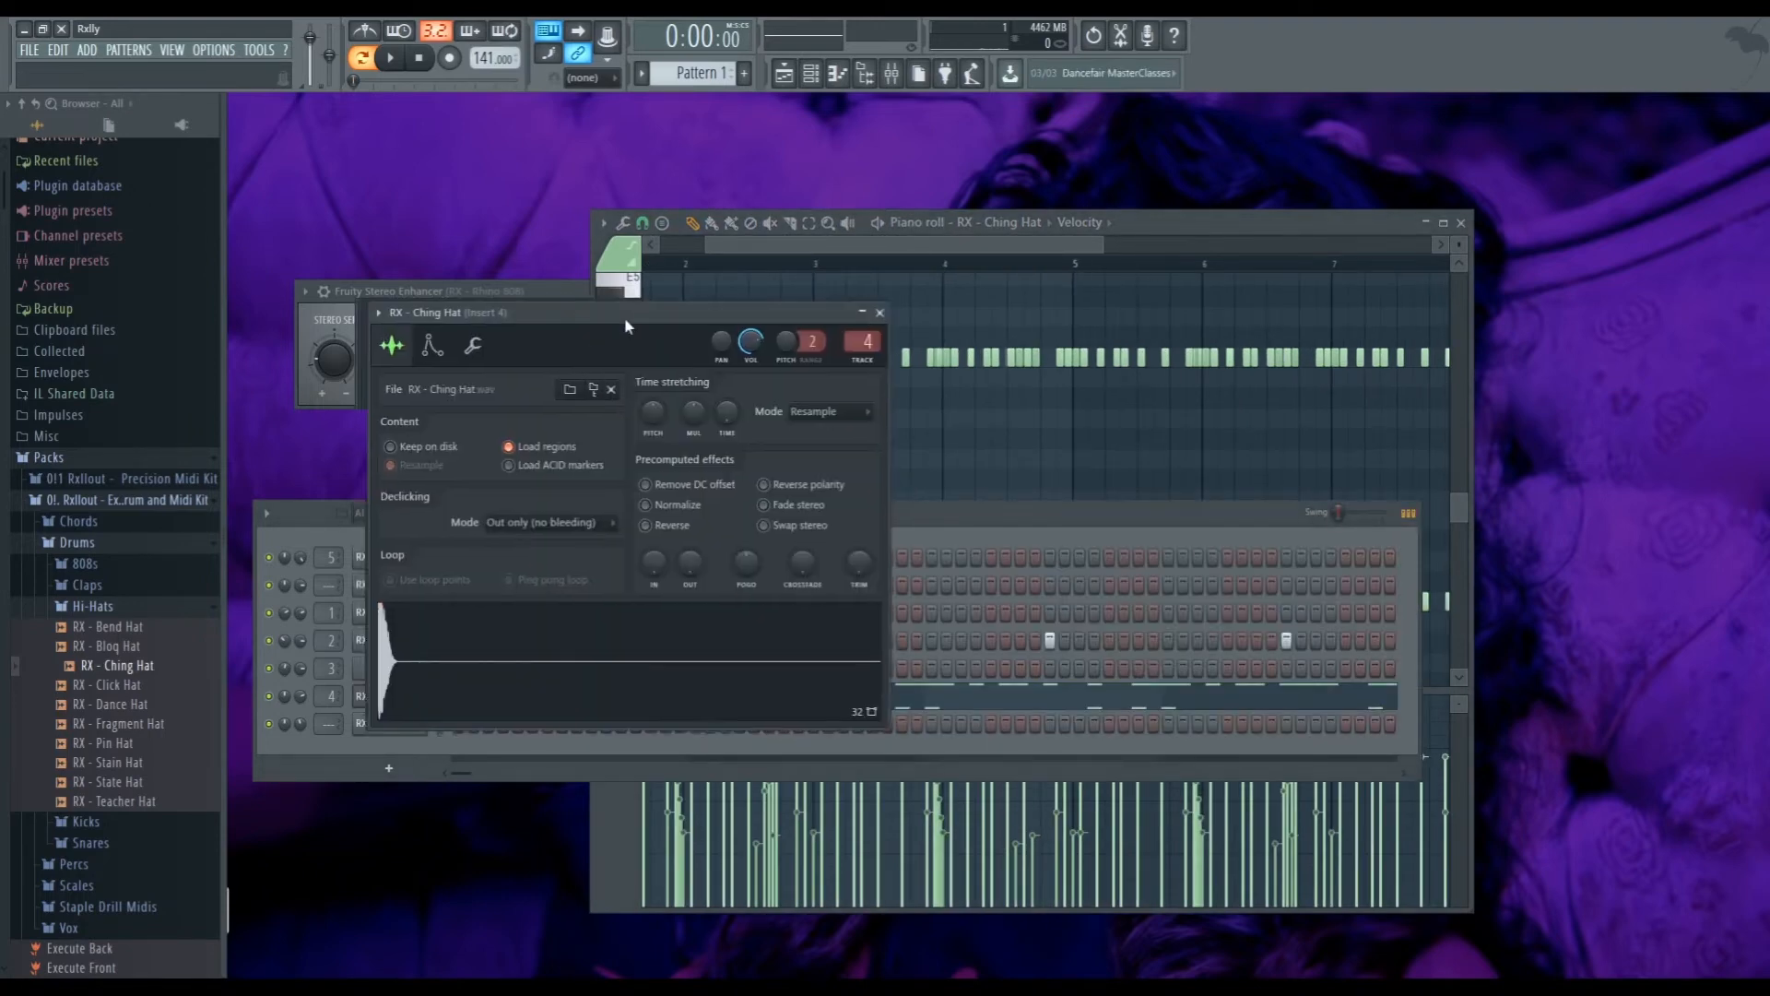
pyautogui.moveTo(626, 324); pyautogui.dragTo(1009, 411)
pyautogui.click(854, 431)
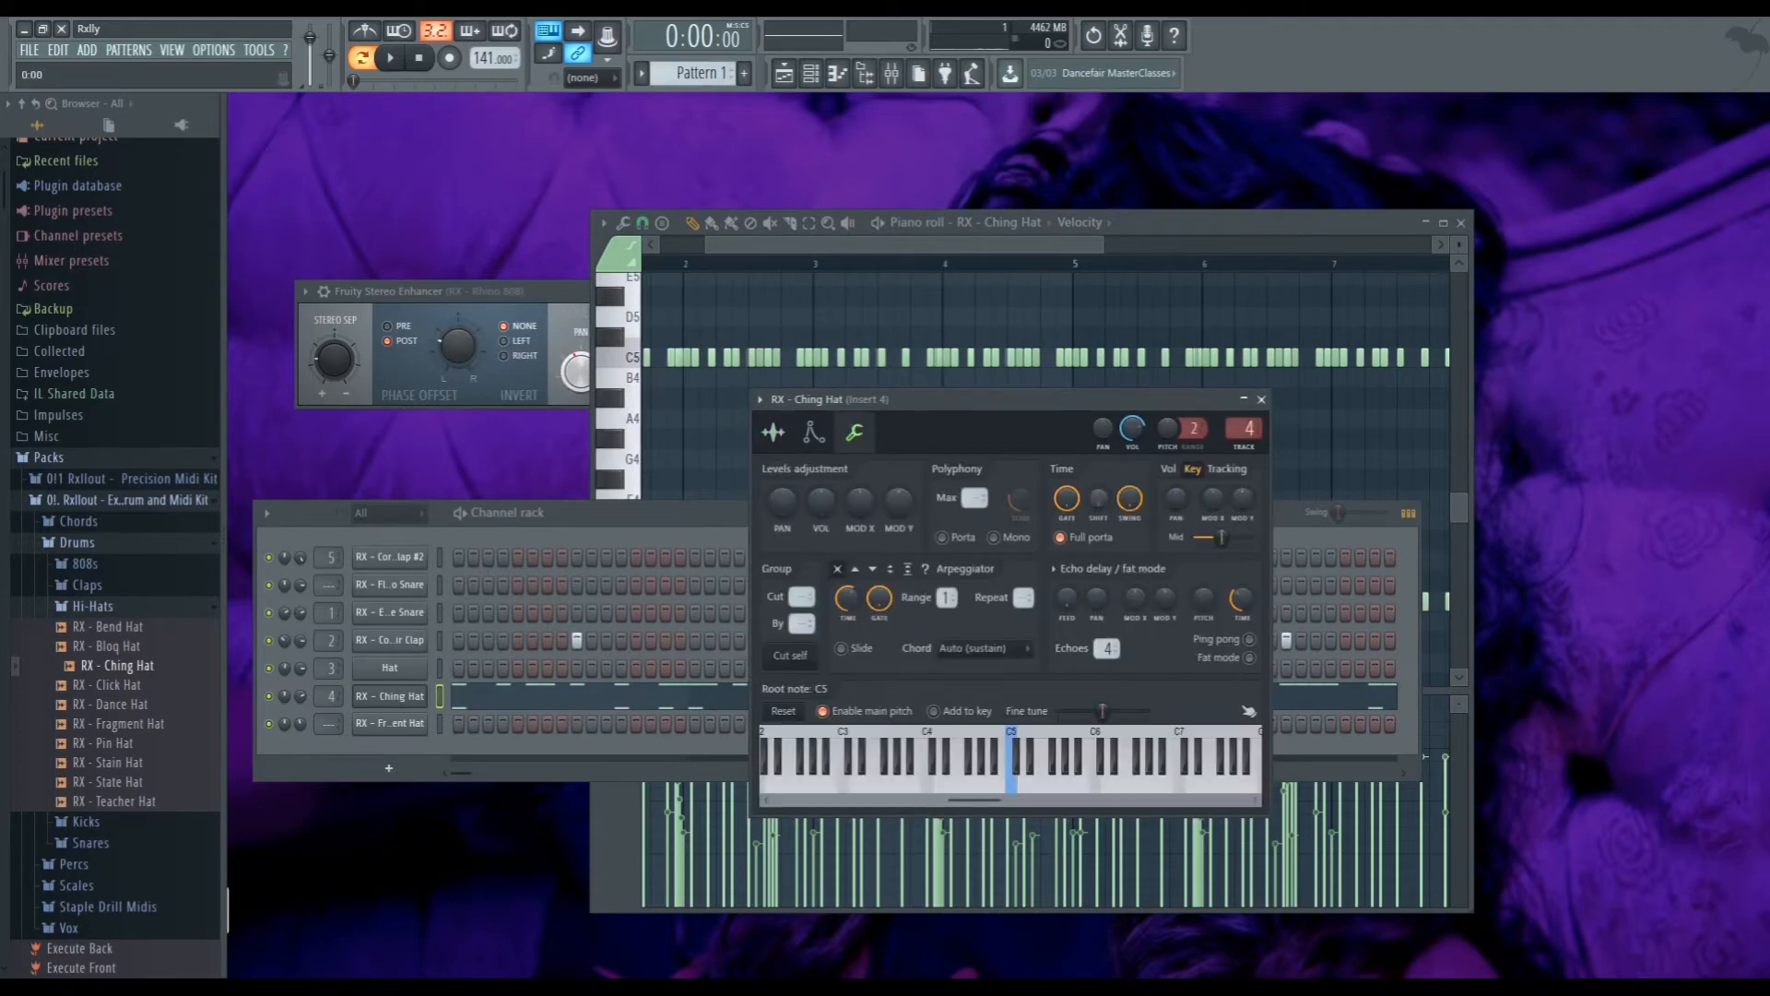
pyautogui.press('space')
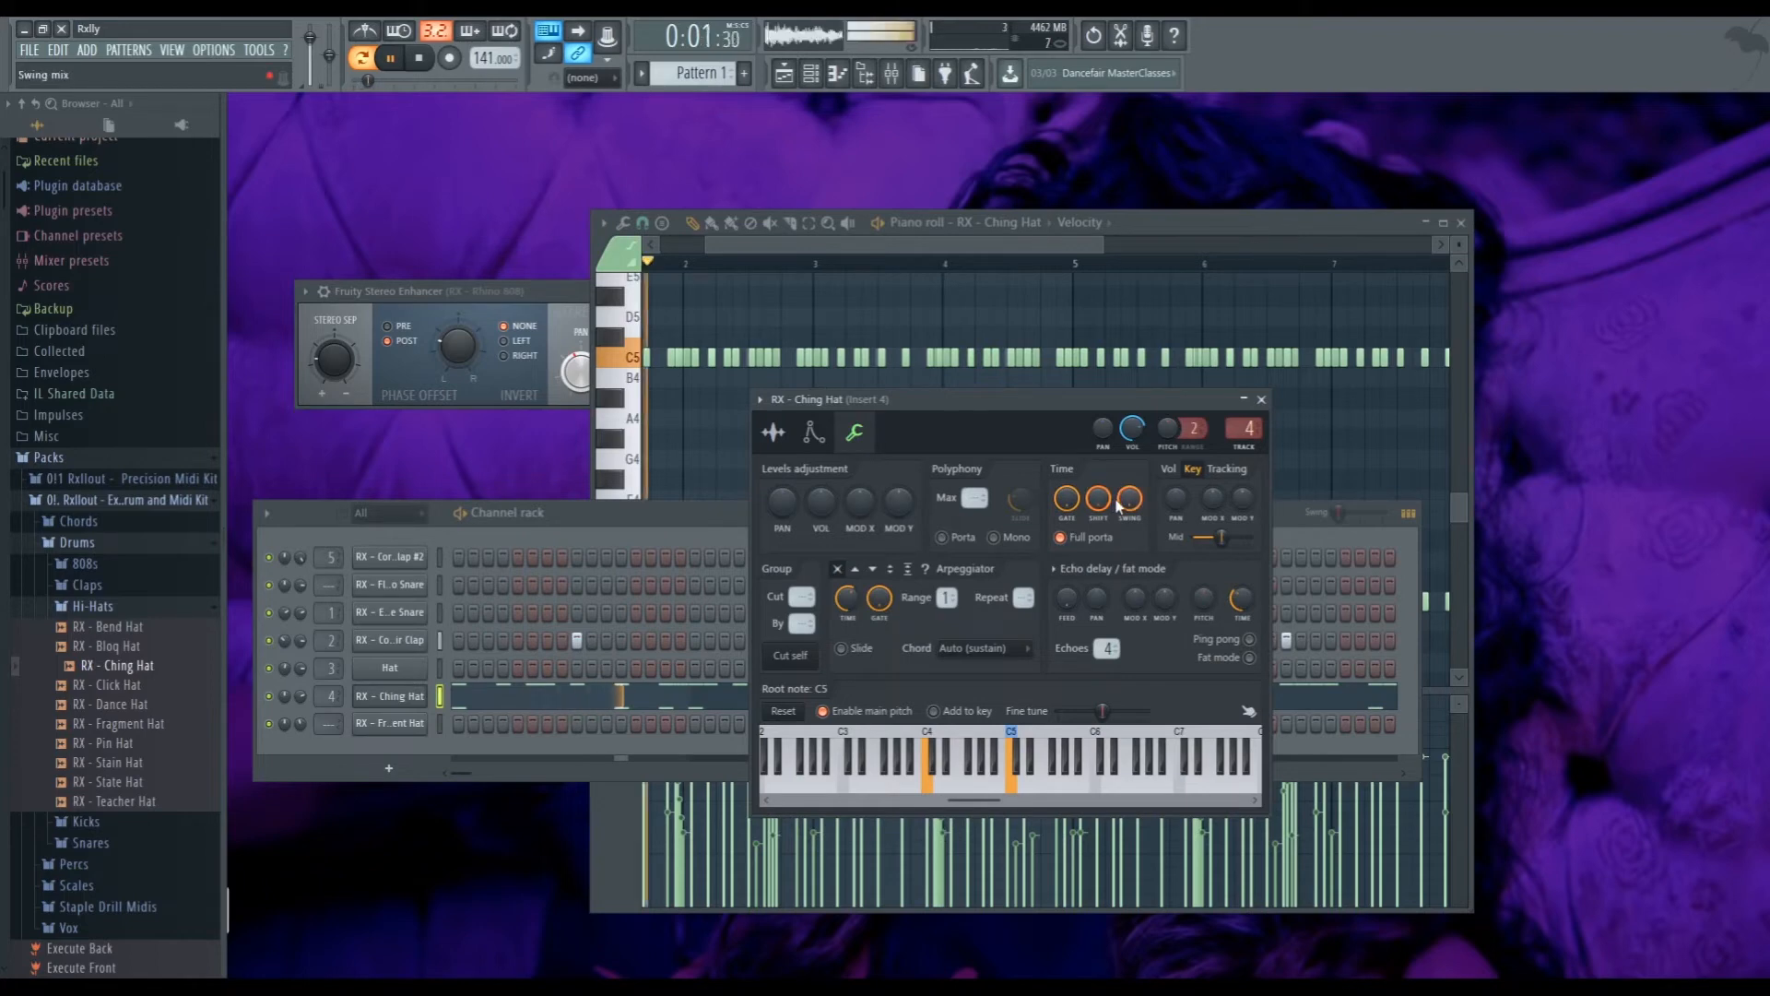
pyautogui.press('space')
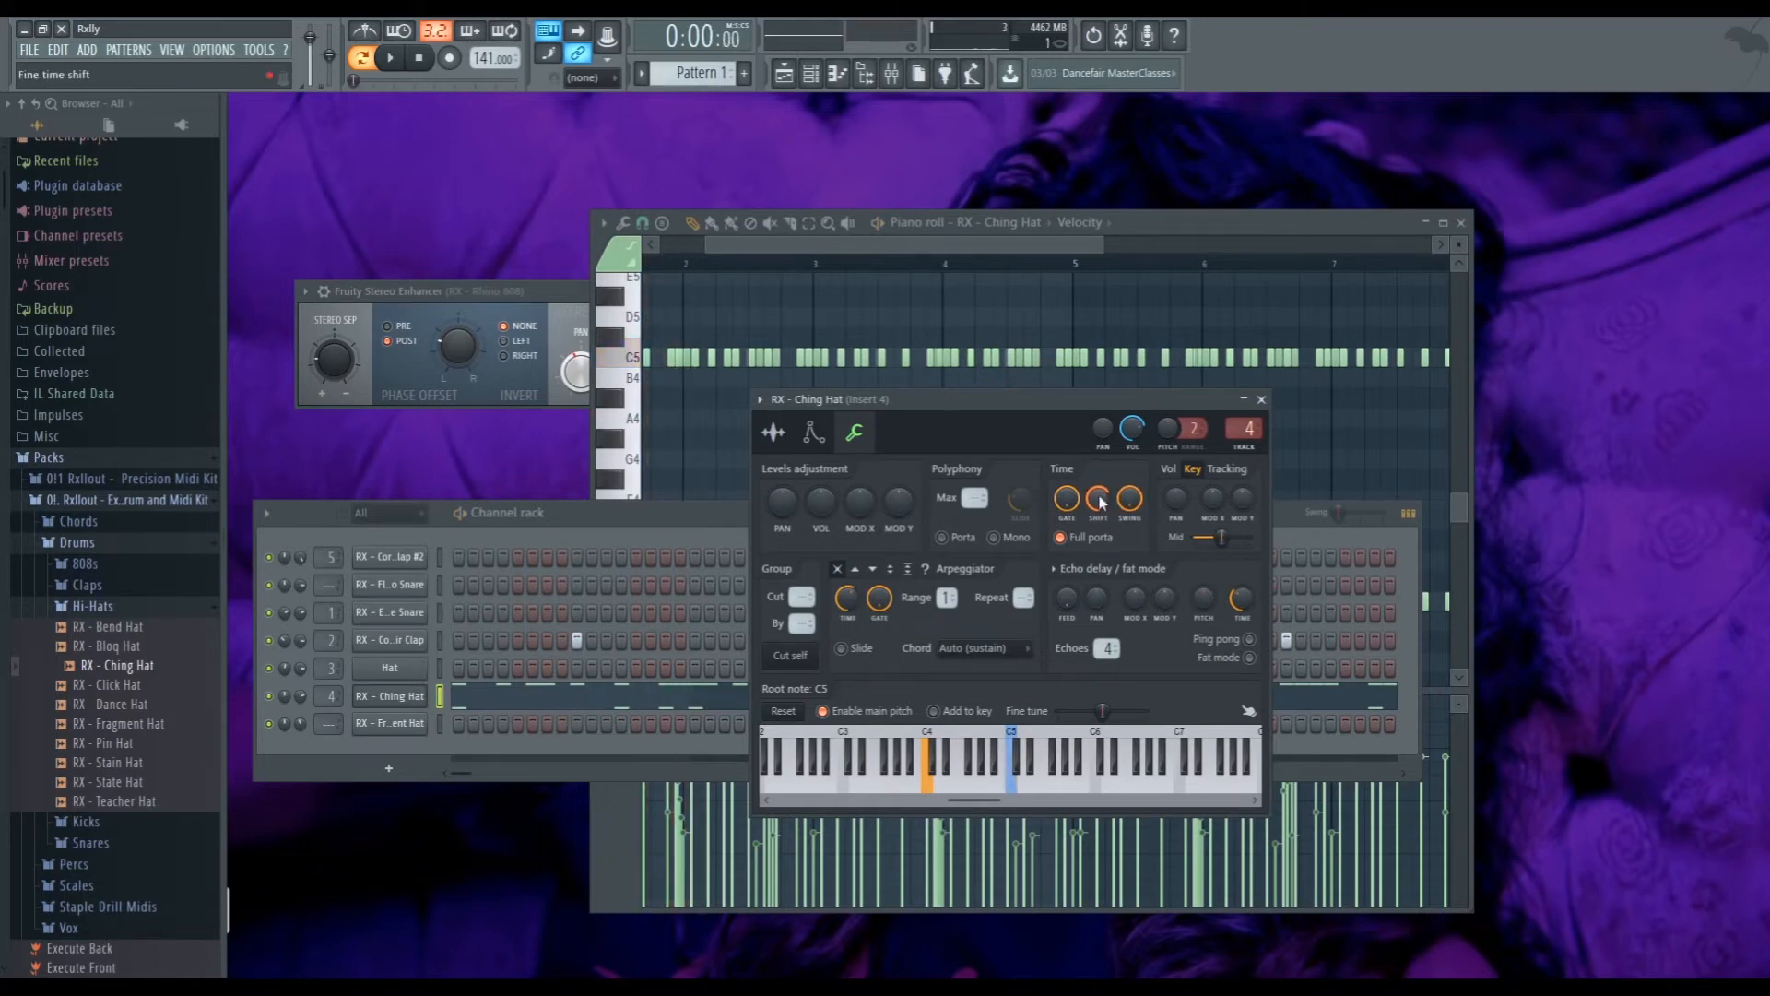
pyautogui.click(1098, 499)
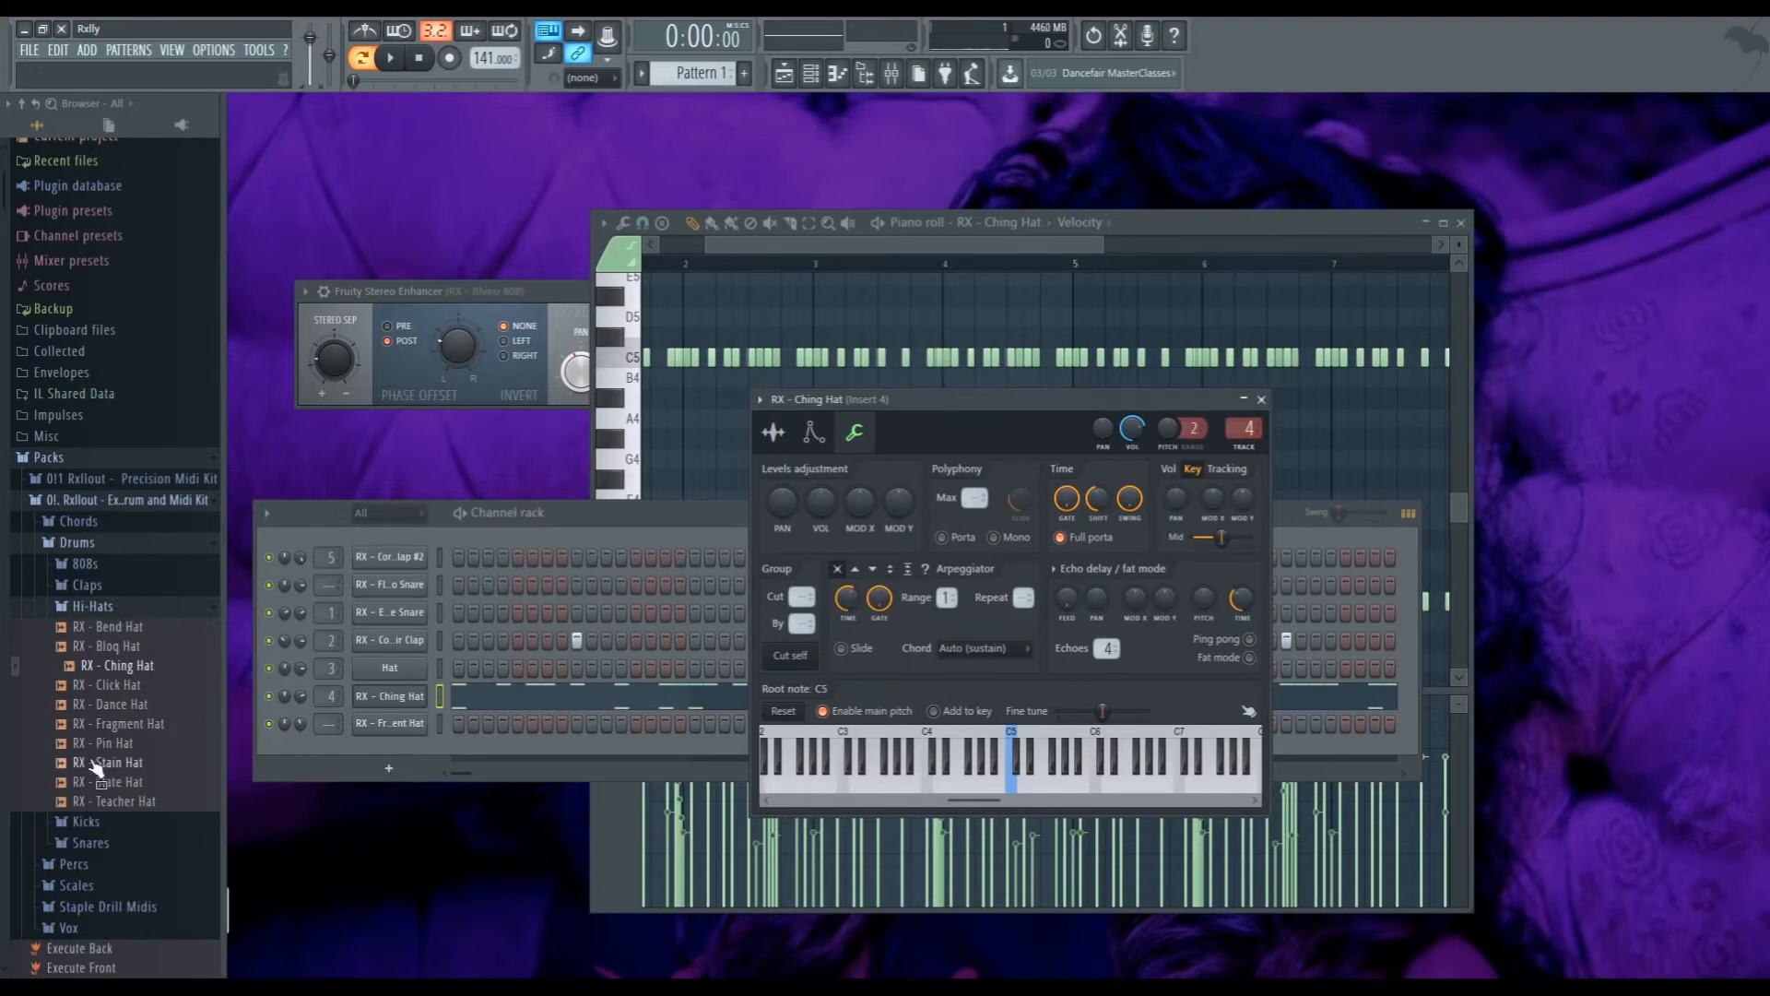
# Load RX - Example Kick into the mixer track 5 channel and place a hit on step 1, then audition the pattern
pyautogui.click(129, 841)
pyautogui.scroll(-3, 129, 775)
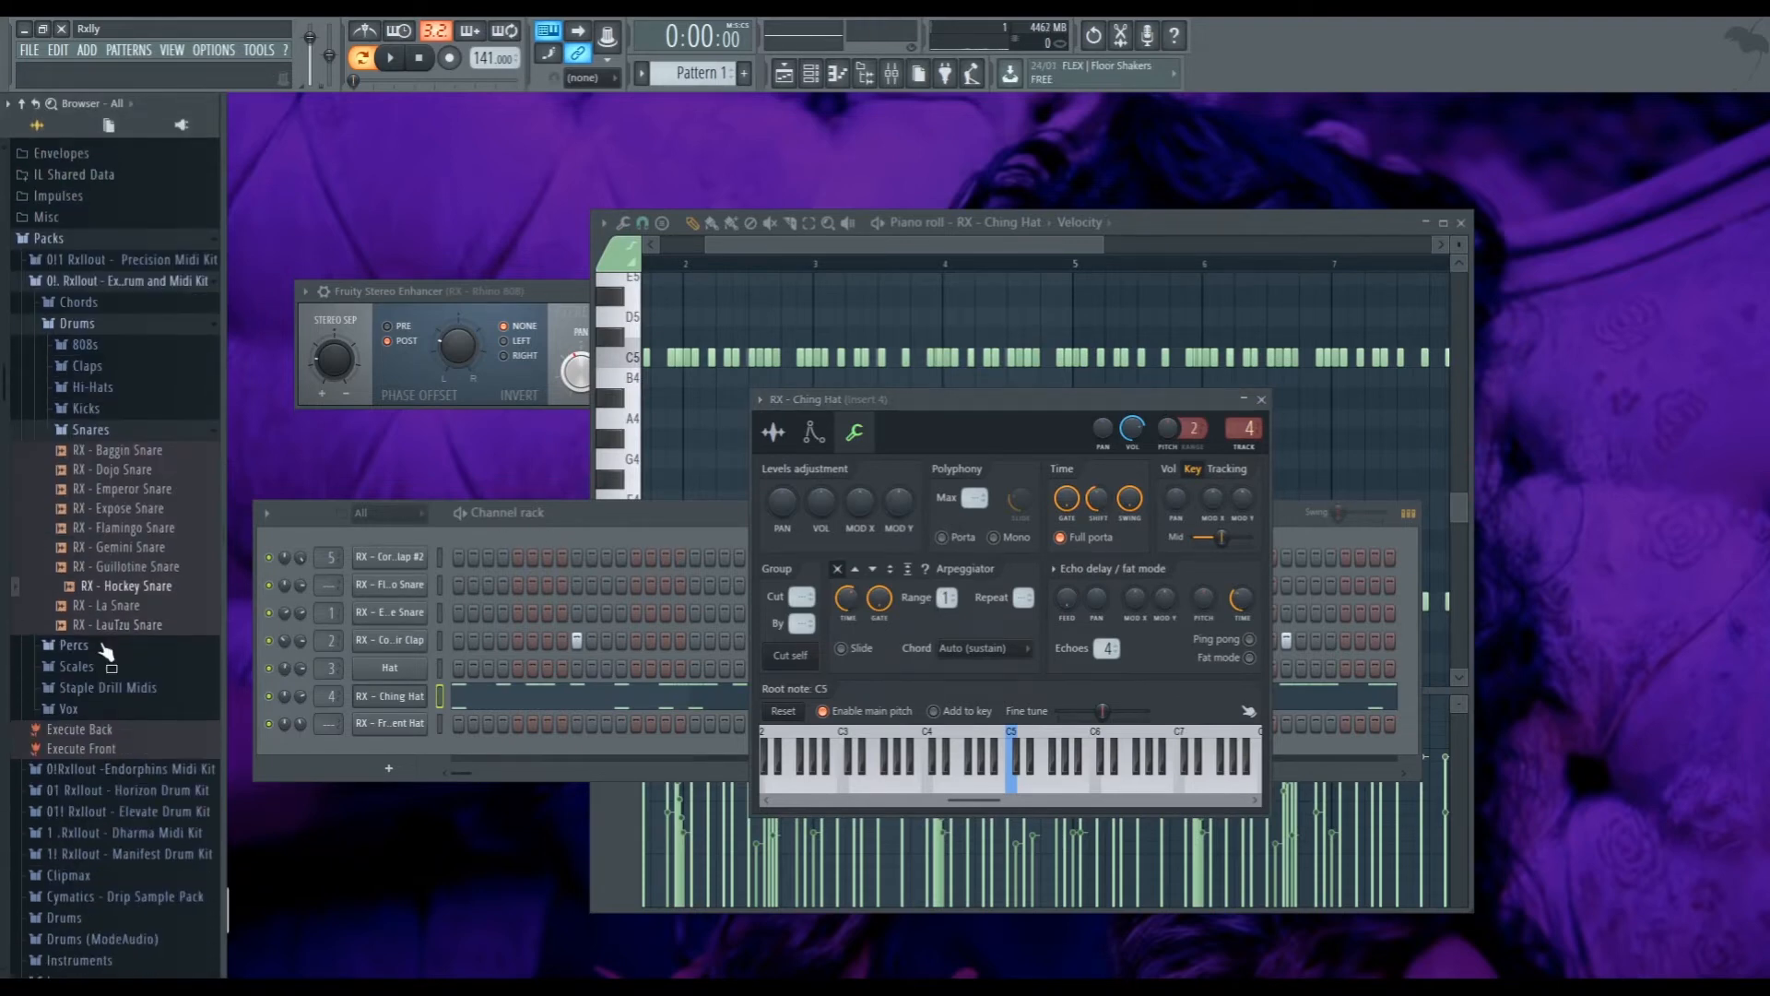
pyautogui.click(137, 411)
pyautogui.moveTo(143, 450); pyautogui.dragTo(420, 560)
pyautogui.press('space')
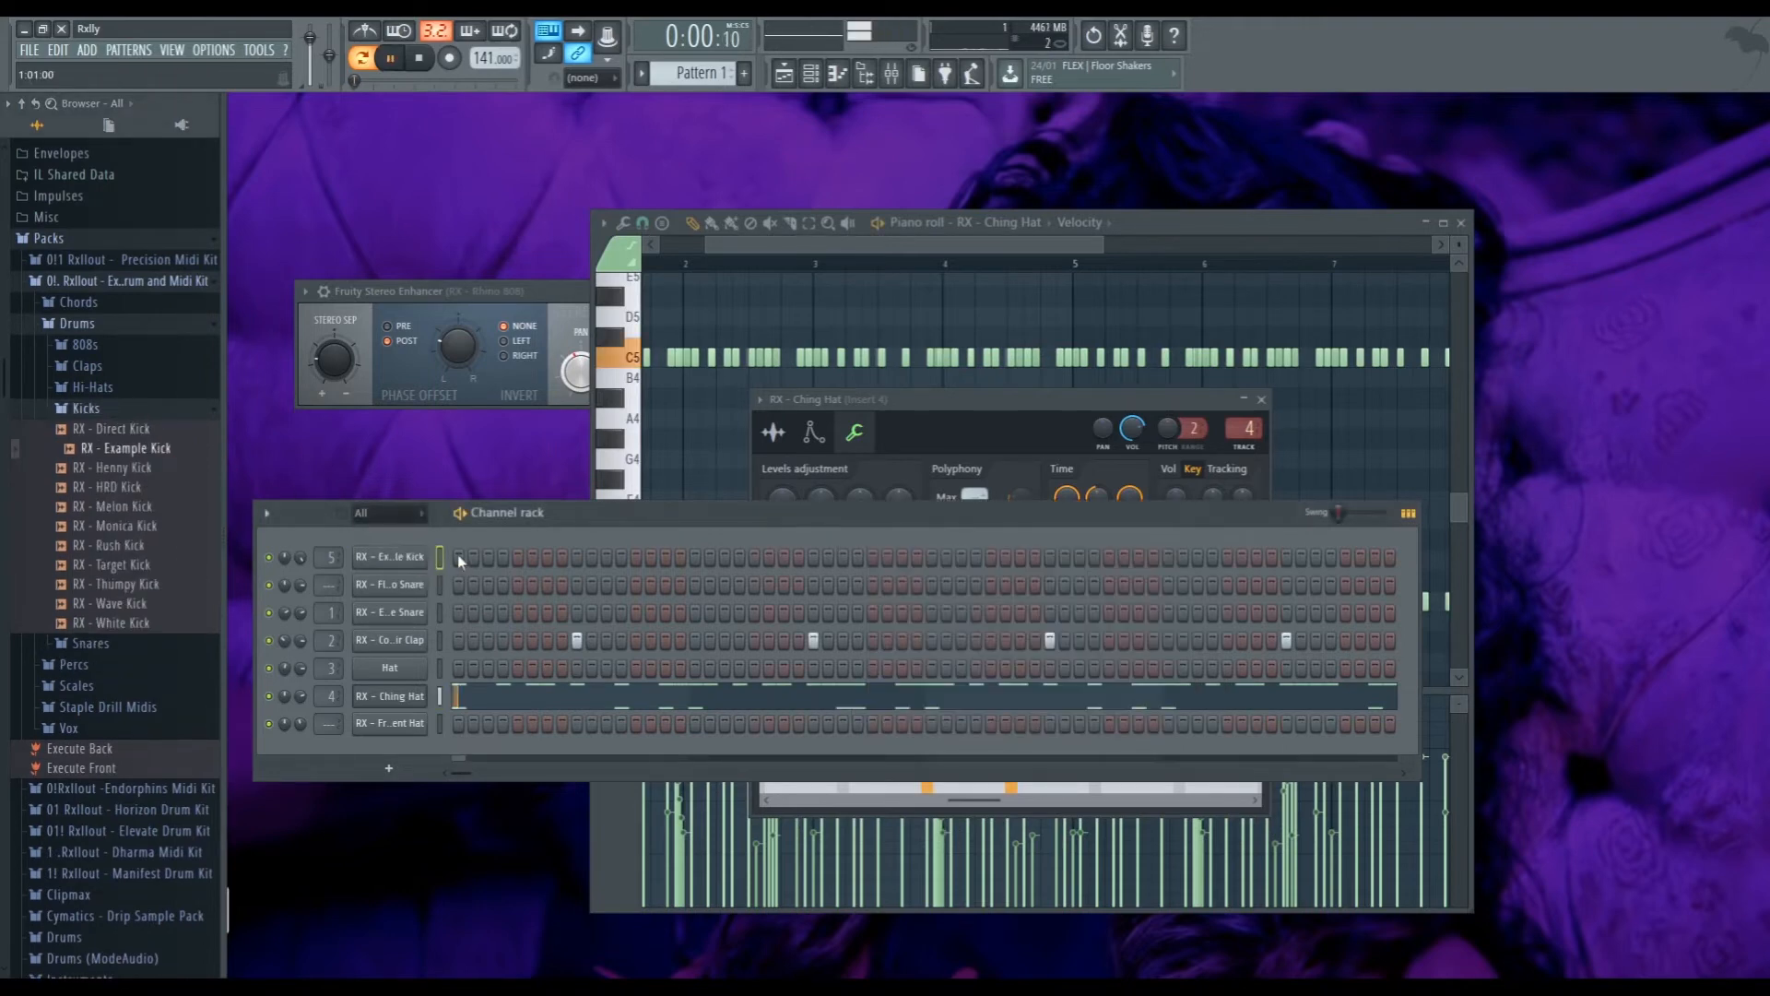
pyautogui.click(458, 557)
pyautogui.press('space')
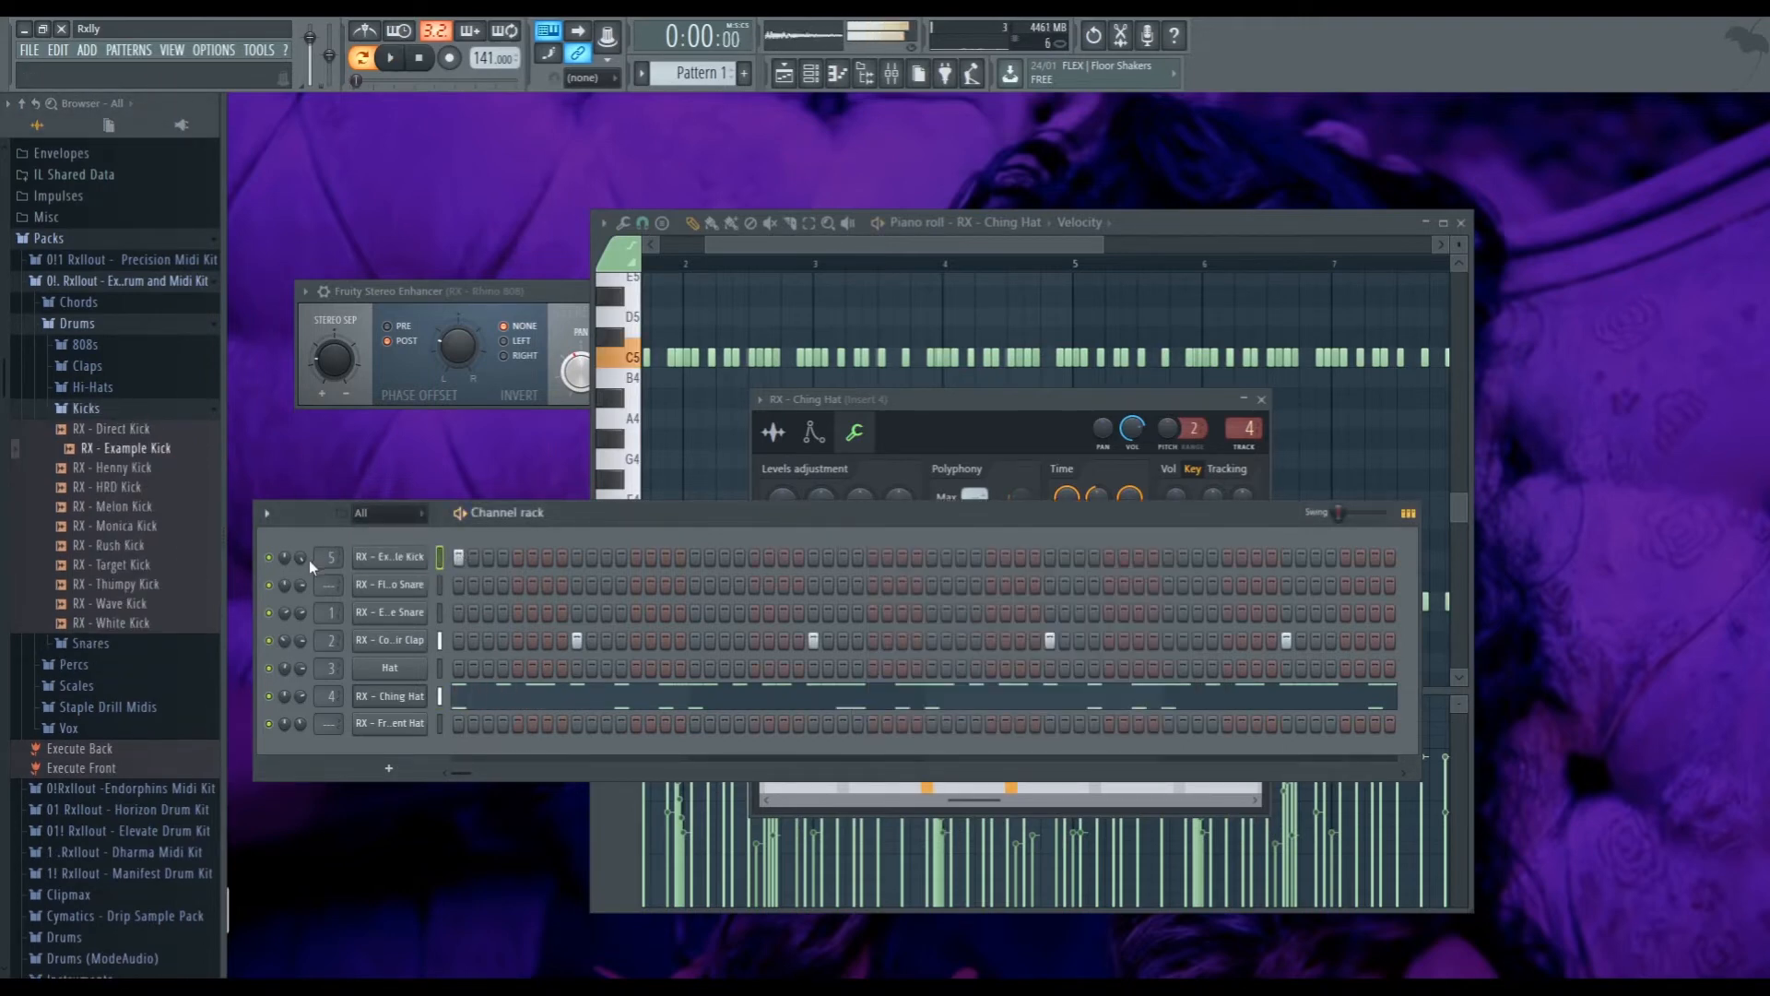
pyautogui.press('space')
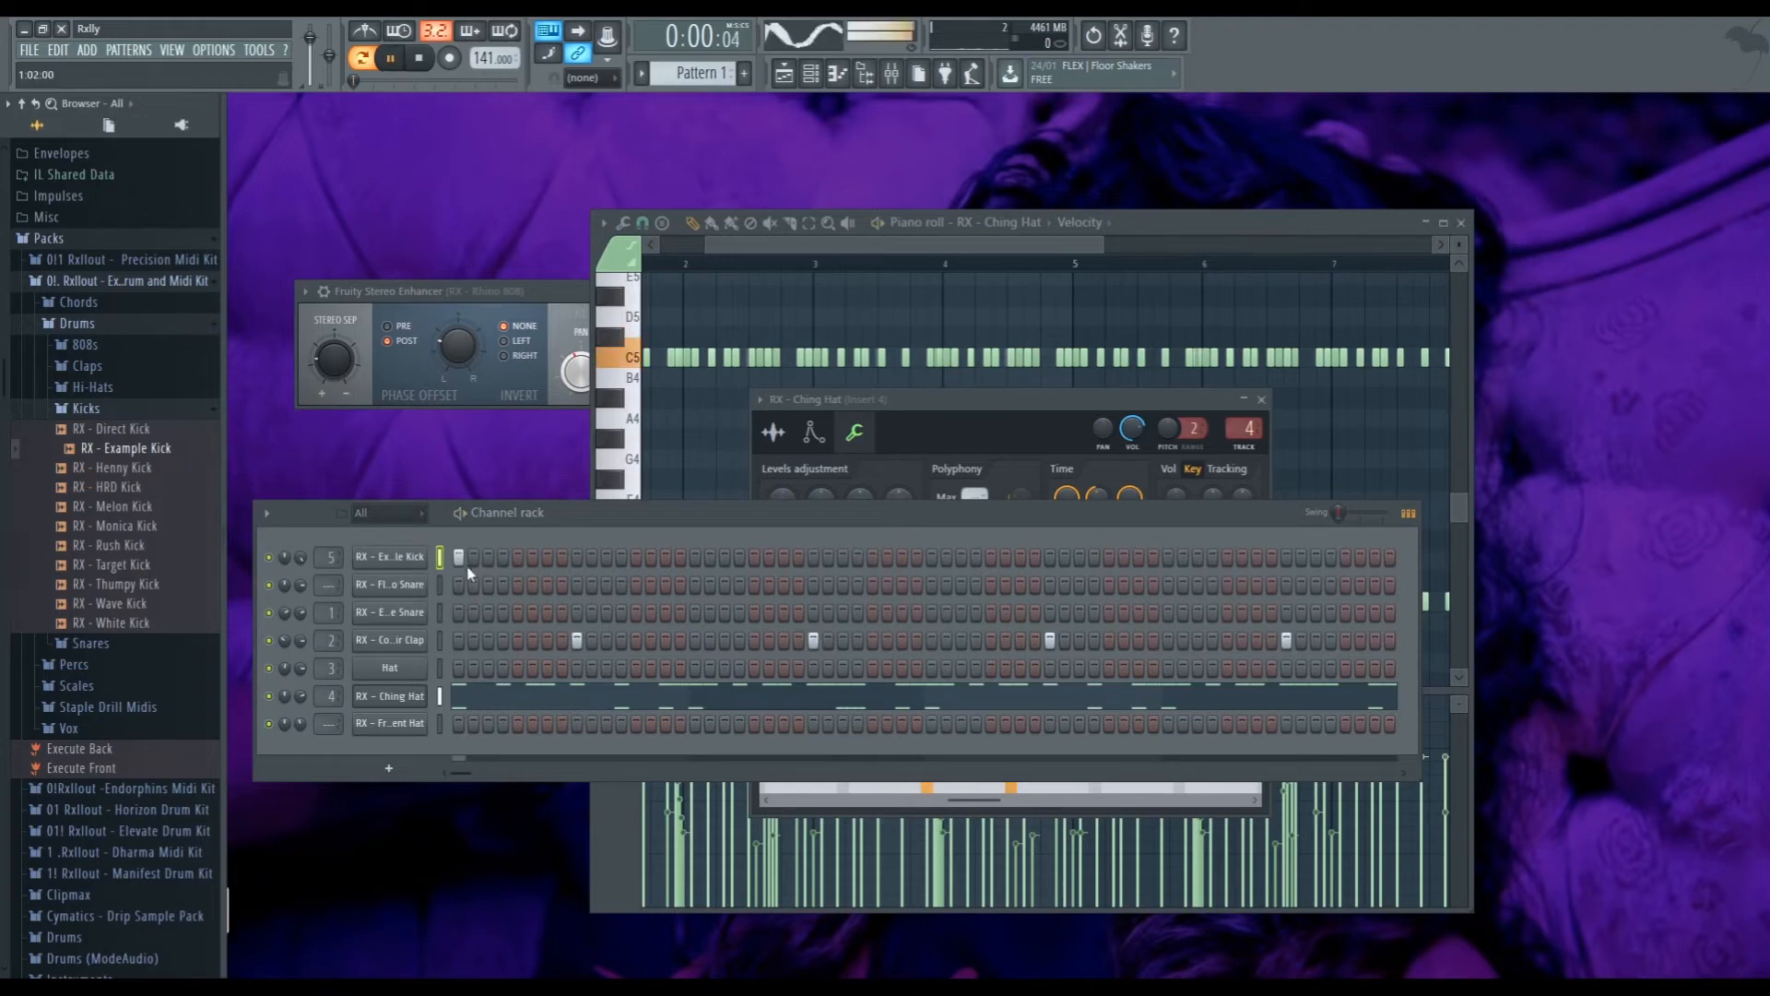
pyautogui.press('space')
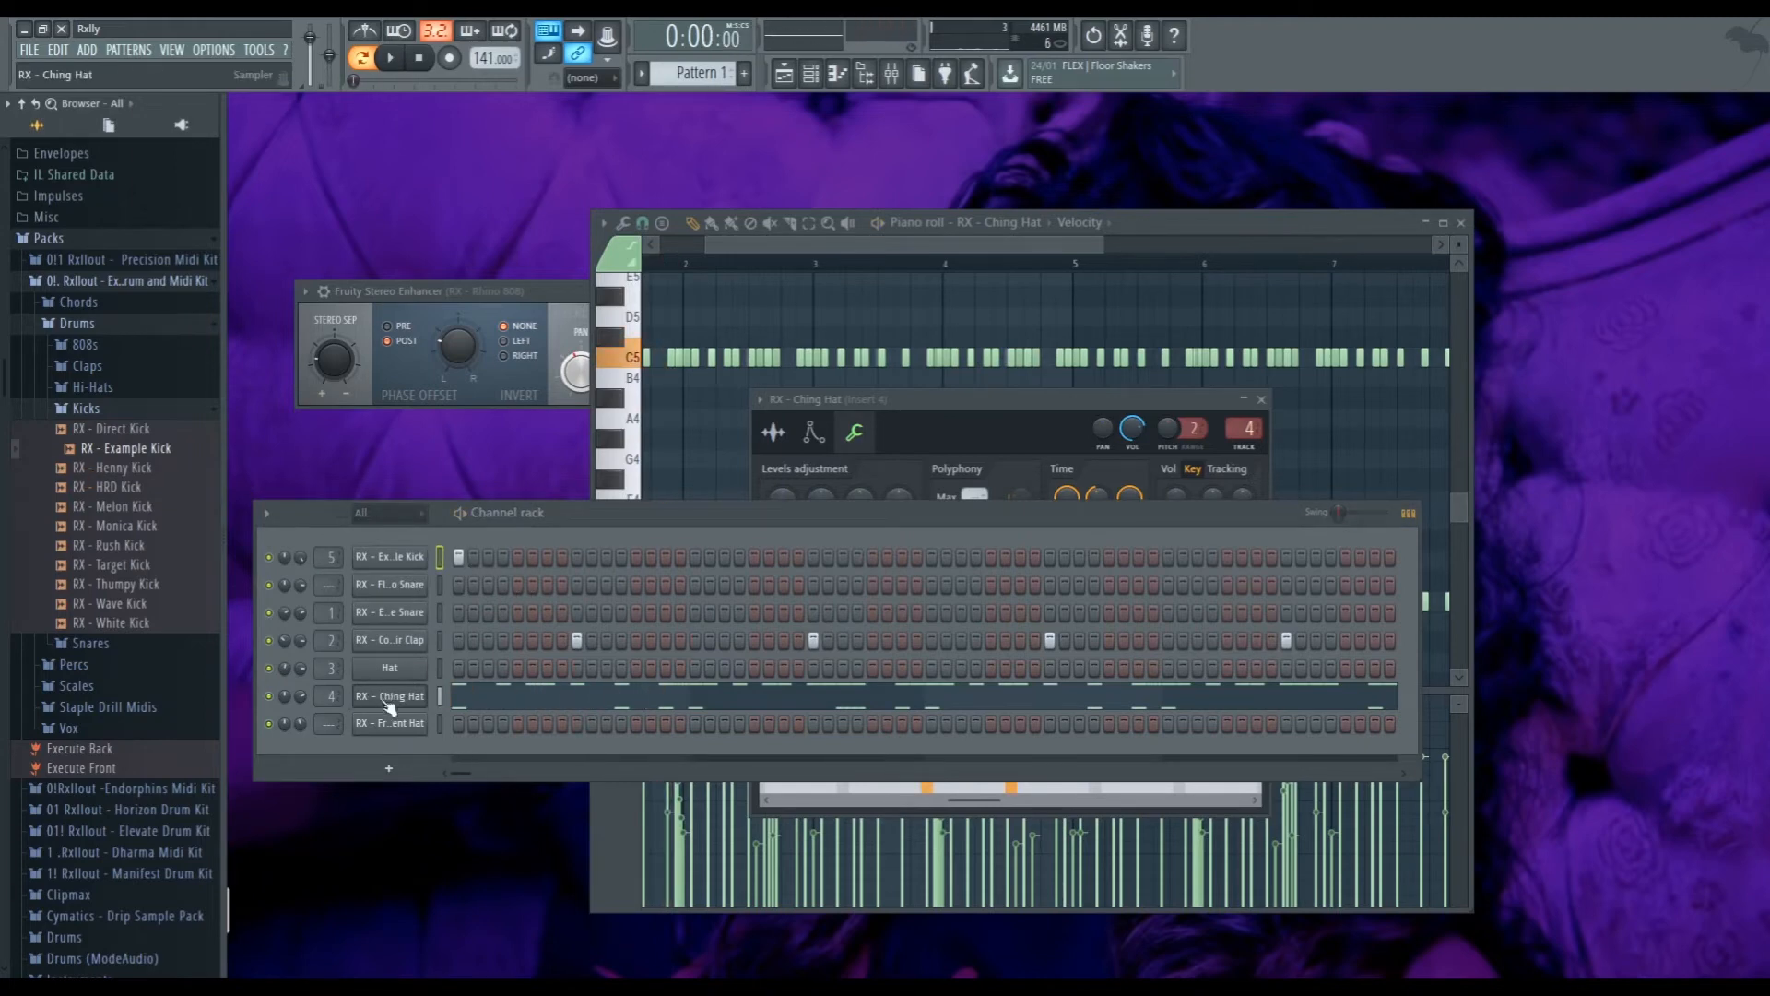
# Review the RX - Ching Hat channel settings and repeatedly play the pattern's start to compare the hat and kick timing
pyautogui.click(390, 698)
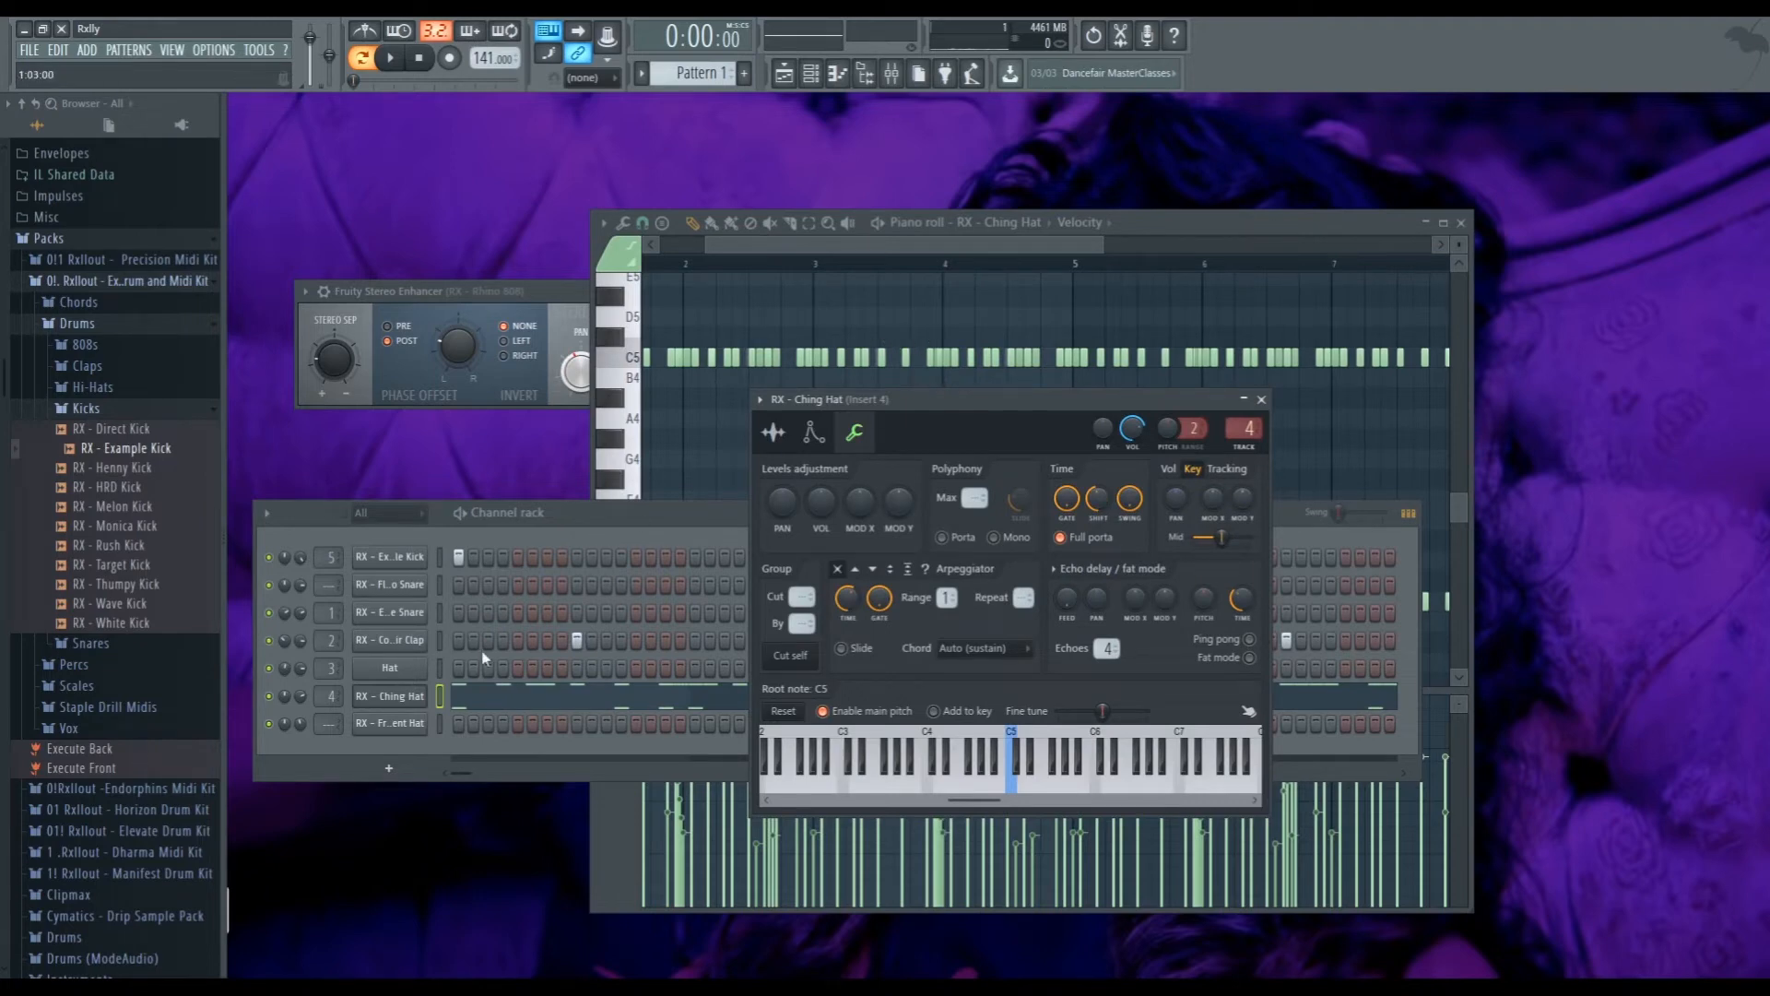
pyautogui.click(338, 749)
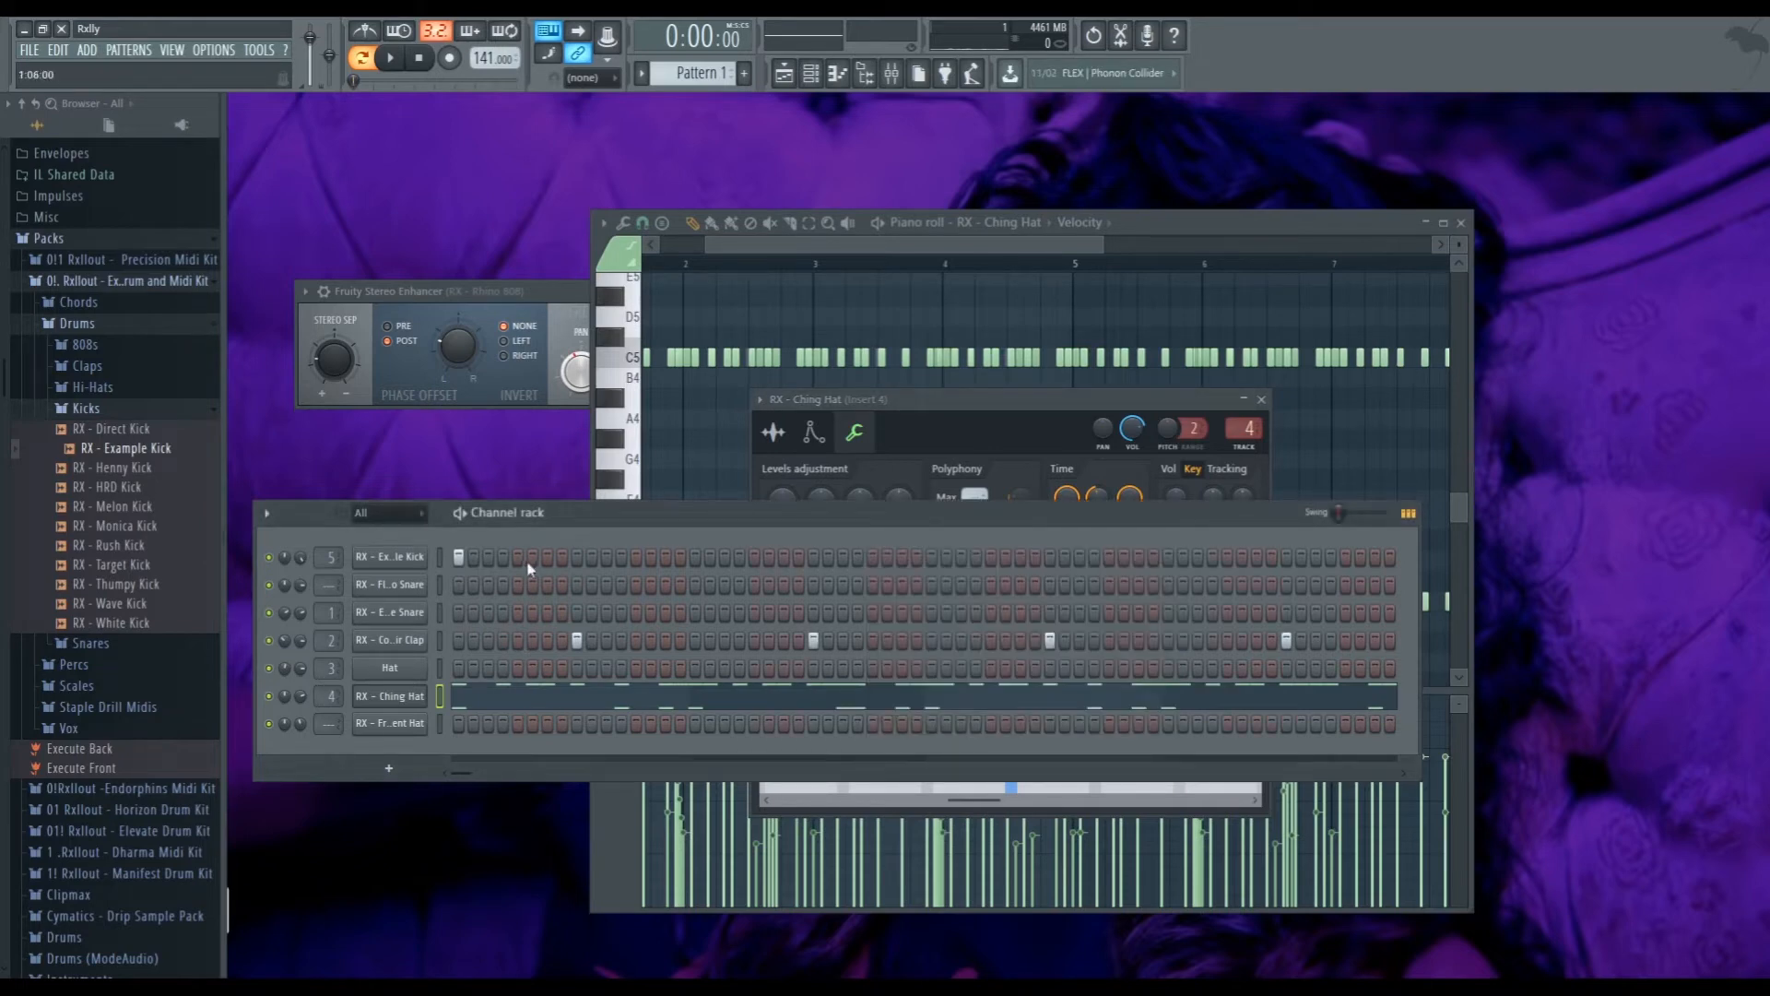
pyautogui.click(415, 699)
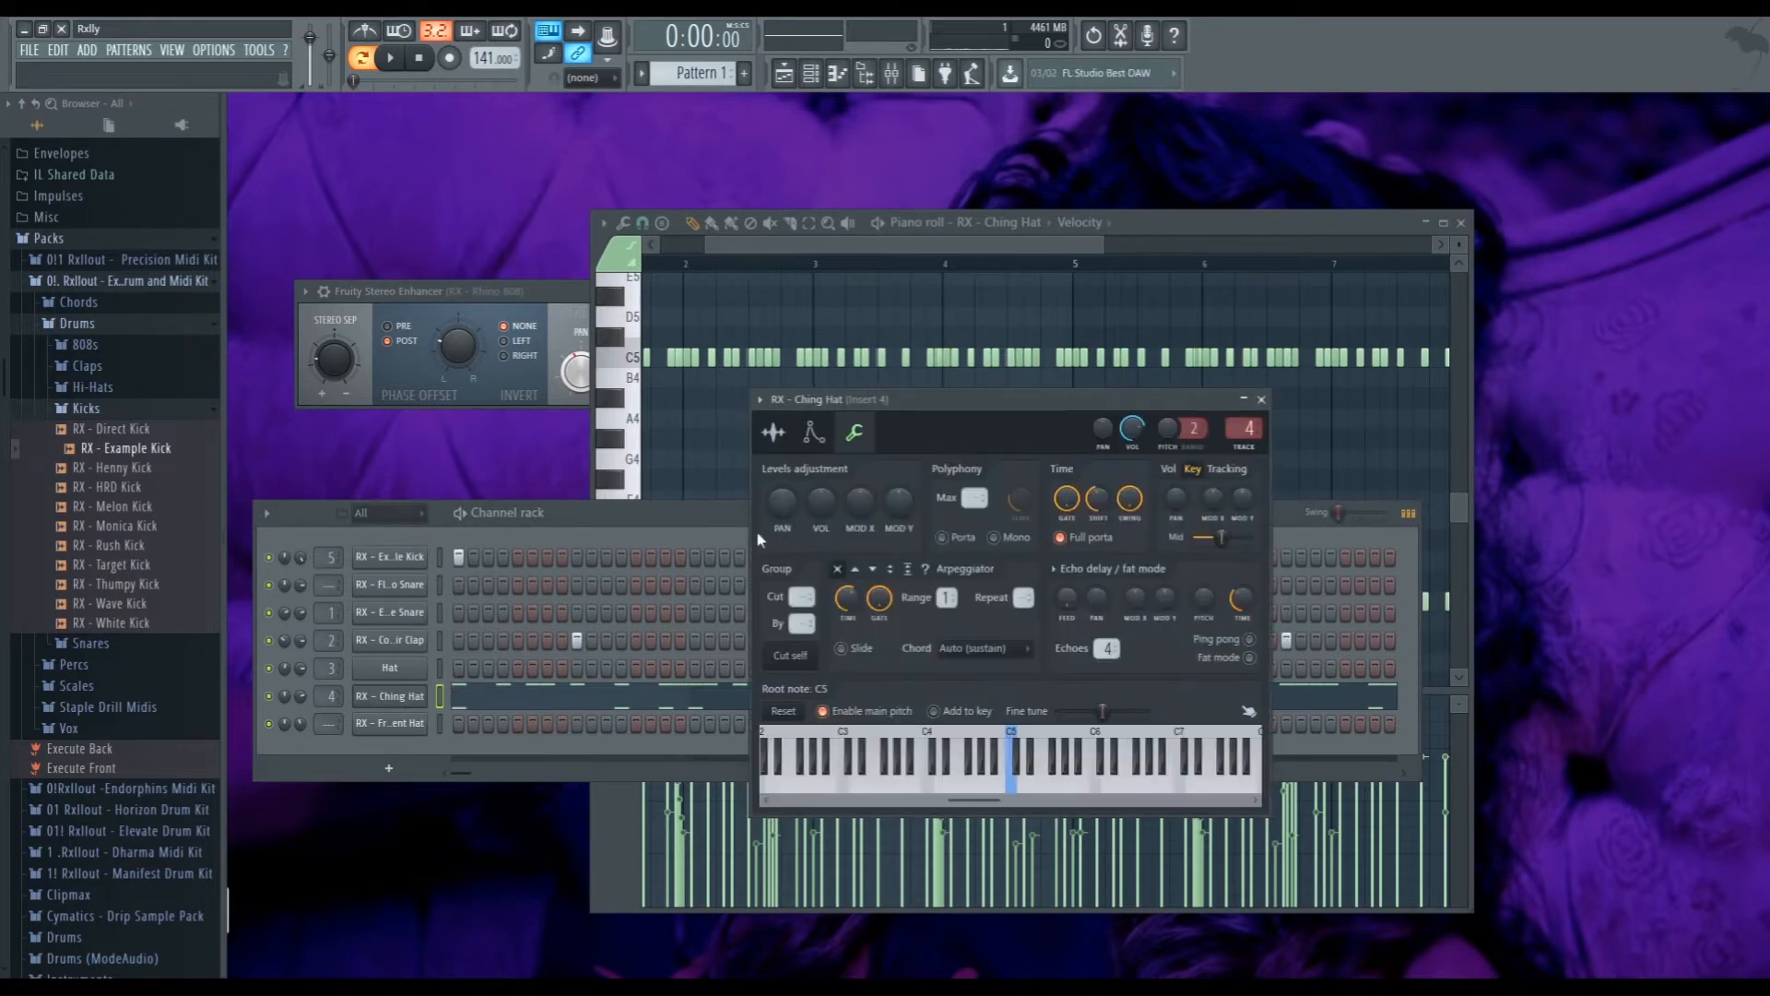
pyautogui.moveTo(678, 522); pyautogui.dragTo(656, 507)
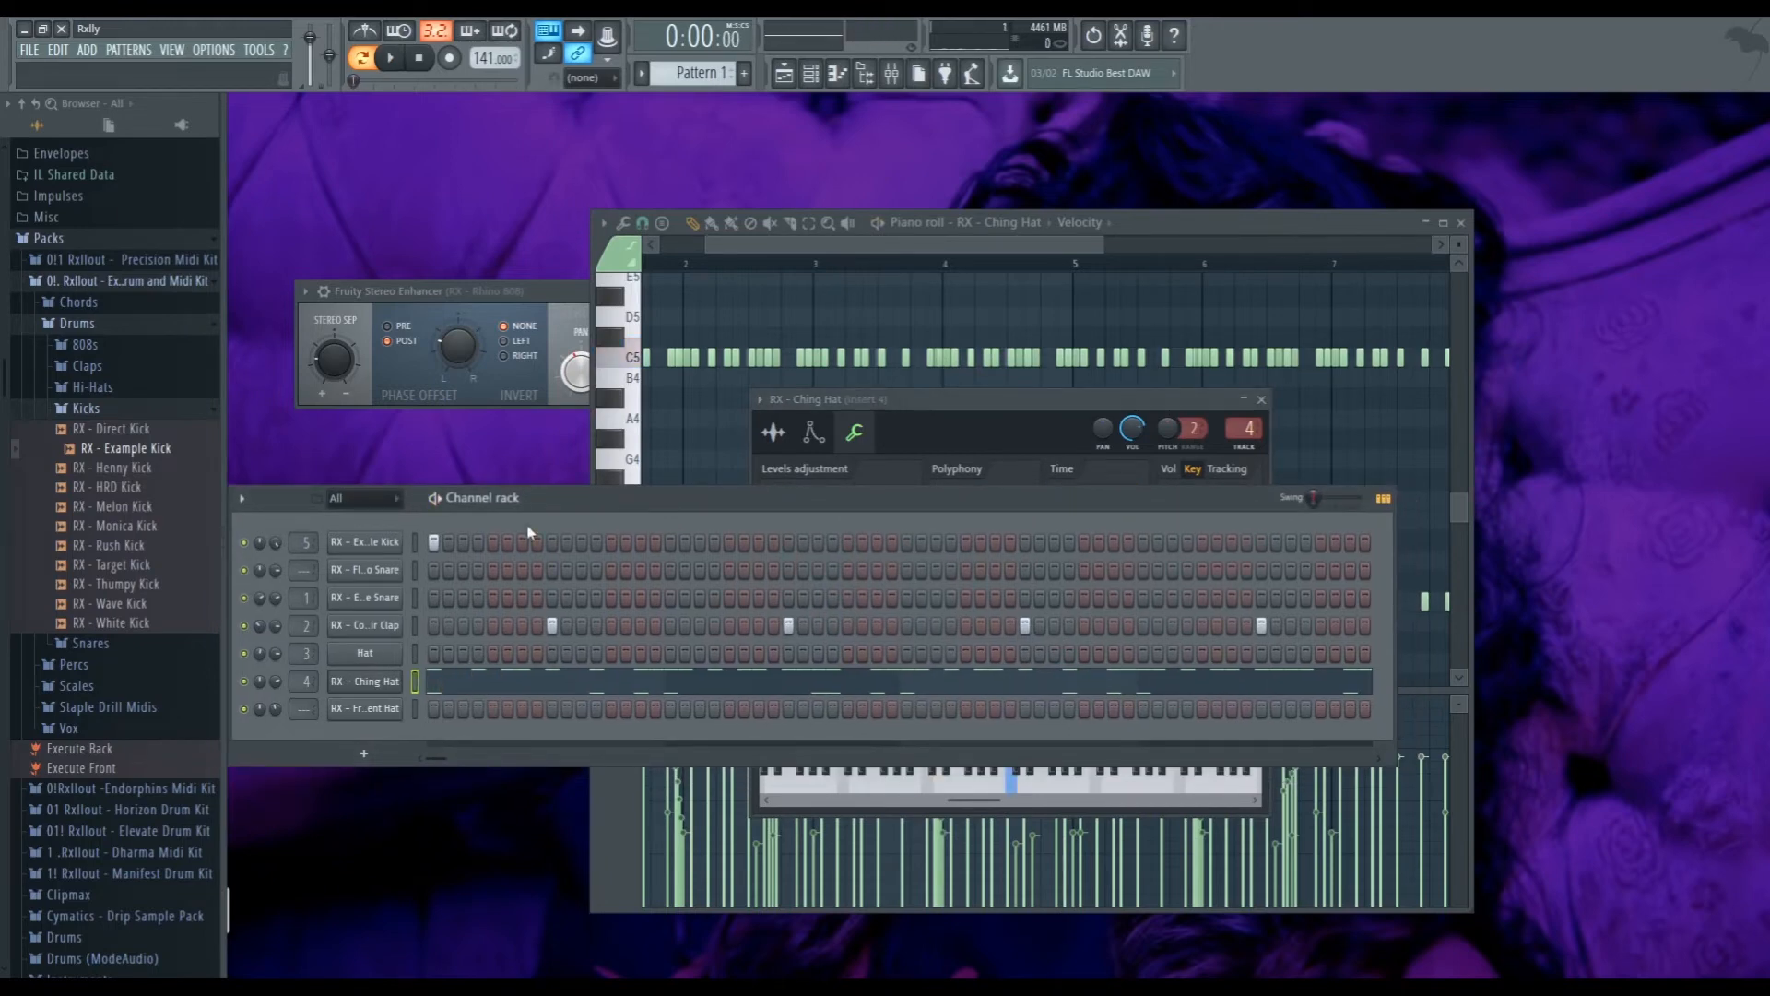
pyautogui.press('space')
pyautogui.press('space')
pyautogui.press('space')
pyautogui.press('space')
pyautogui.press('space')
pyautogui.press('space')
pyautogui.press('space')
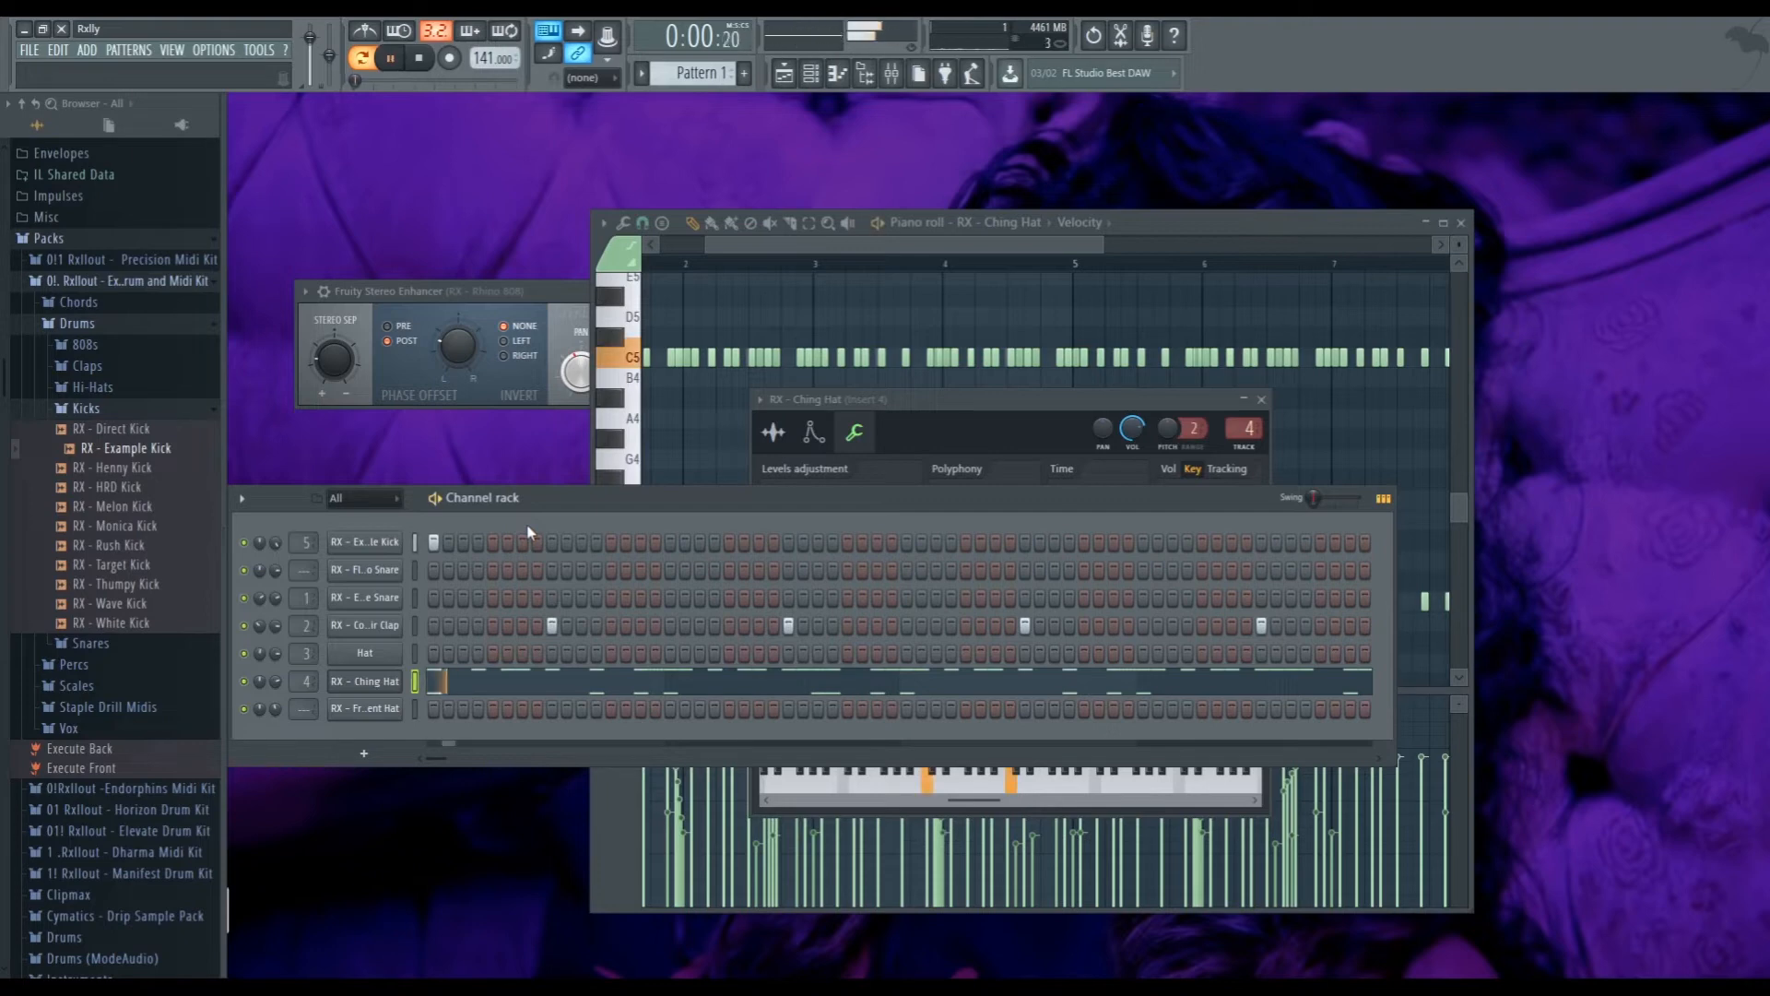
# Raise the RX - Ching Hat channel's time shift slightly and audition the pattern
pyautogui.click(1048, 398)
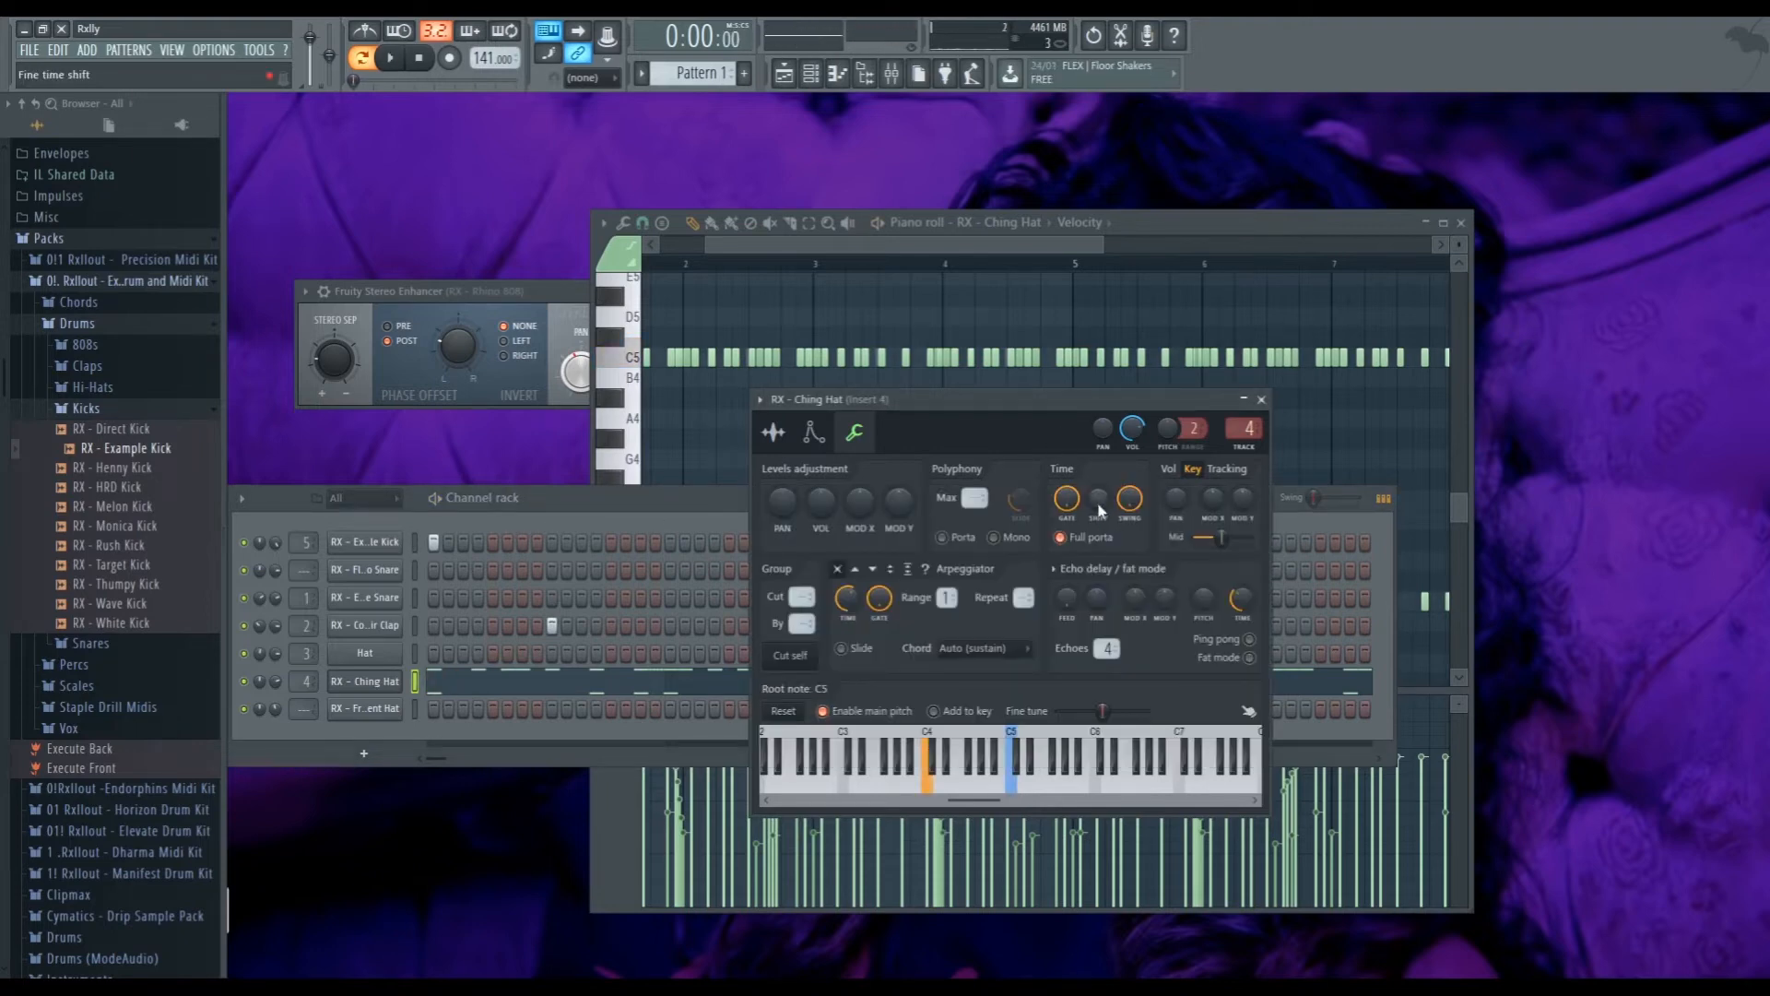
pyautogui.moveTo(1100, 510); pyautogui.dragTo(1100, 501)
pyautogui.click(691, 496)
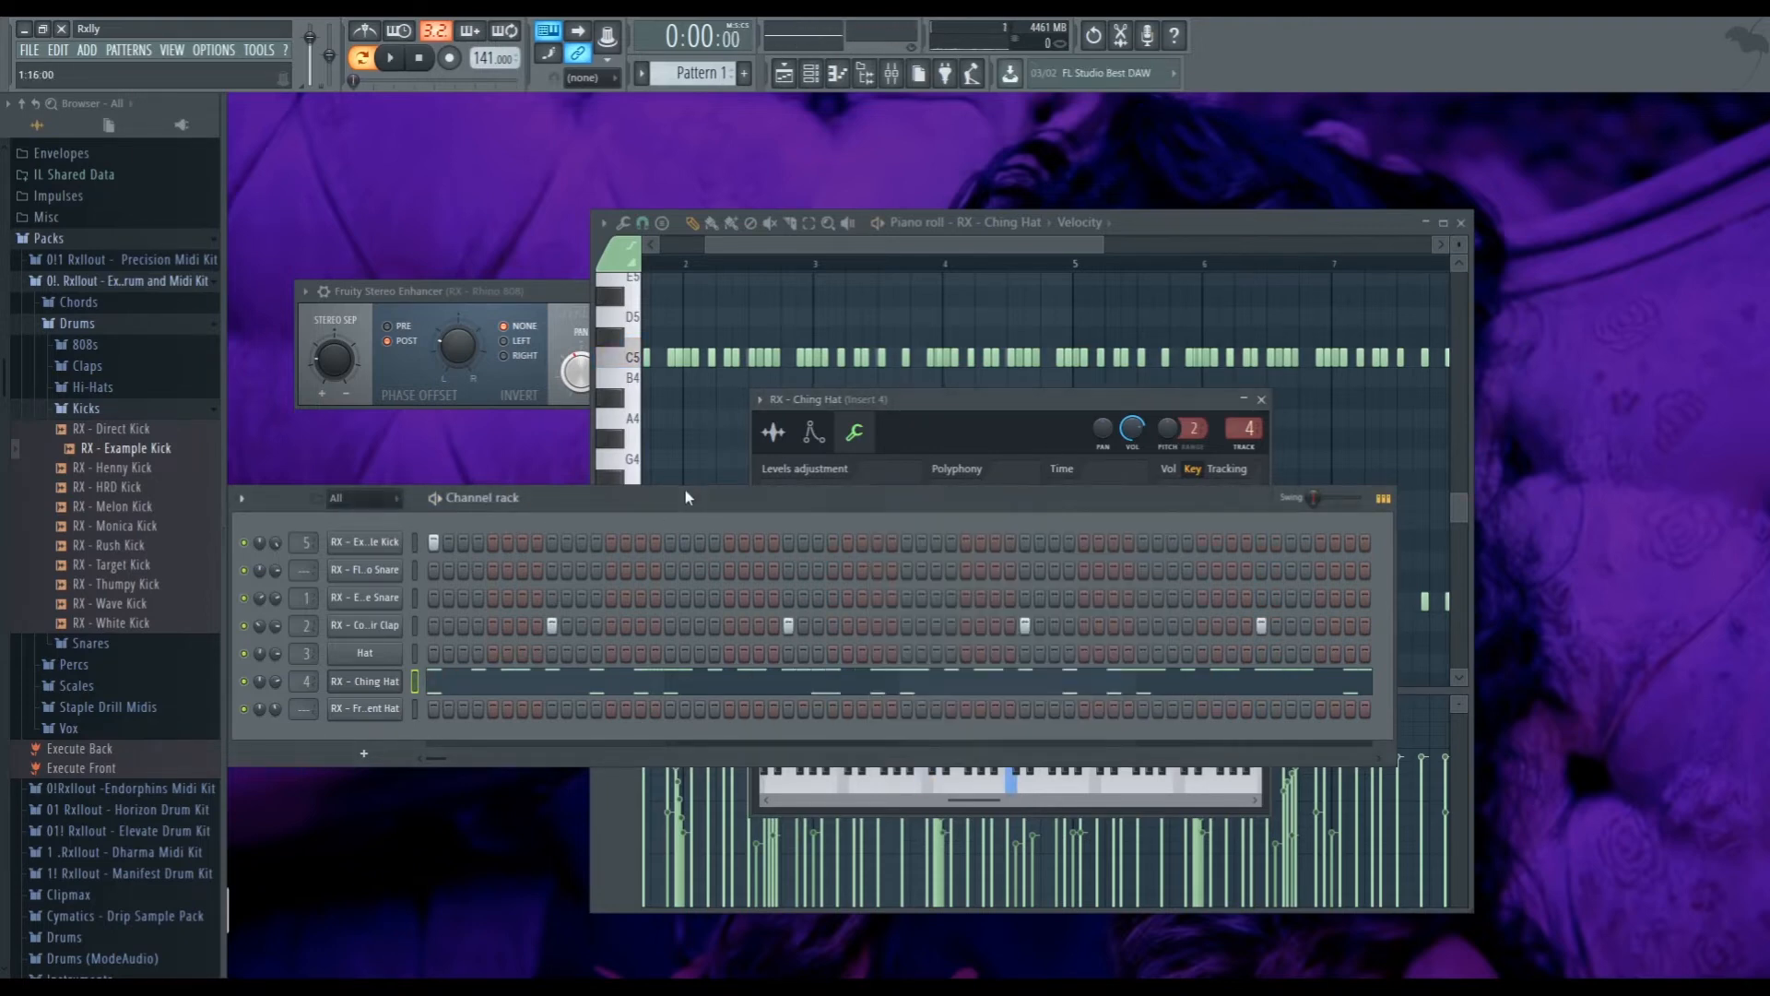
pyautogui.click(954, 415)
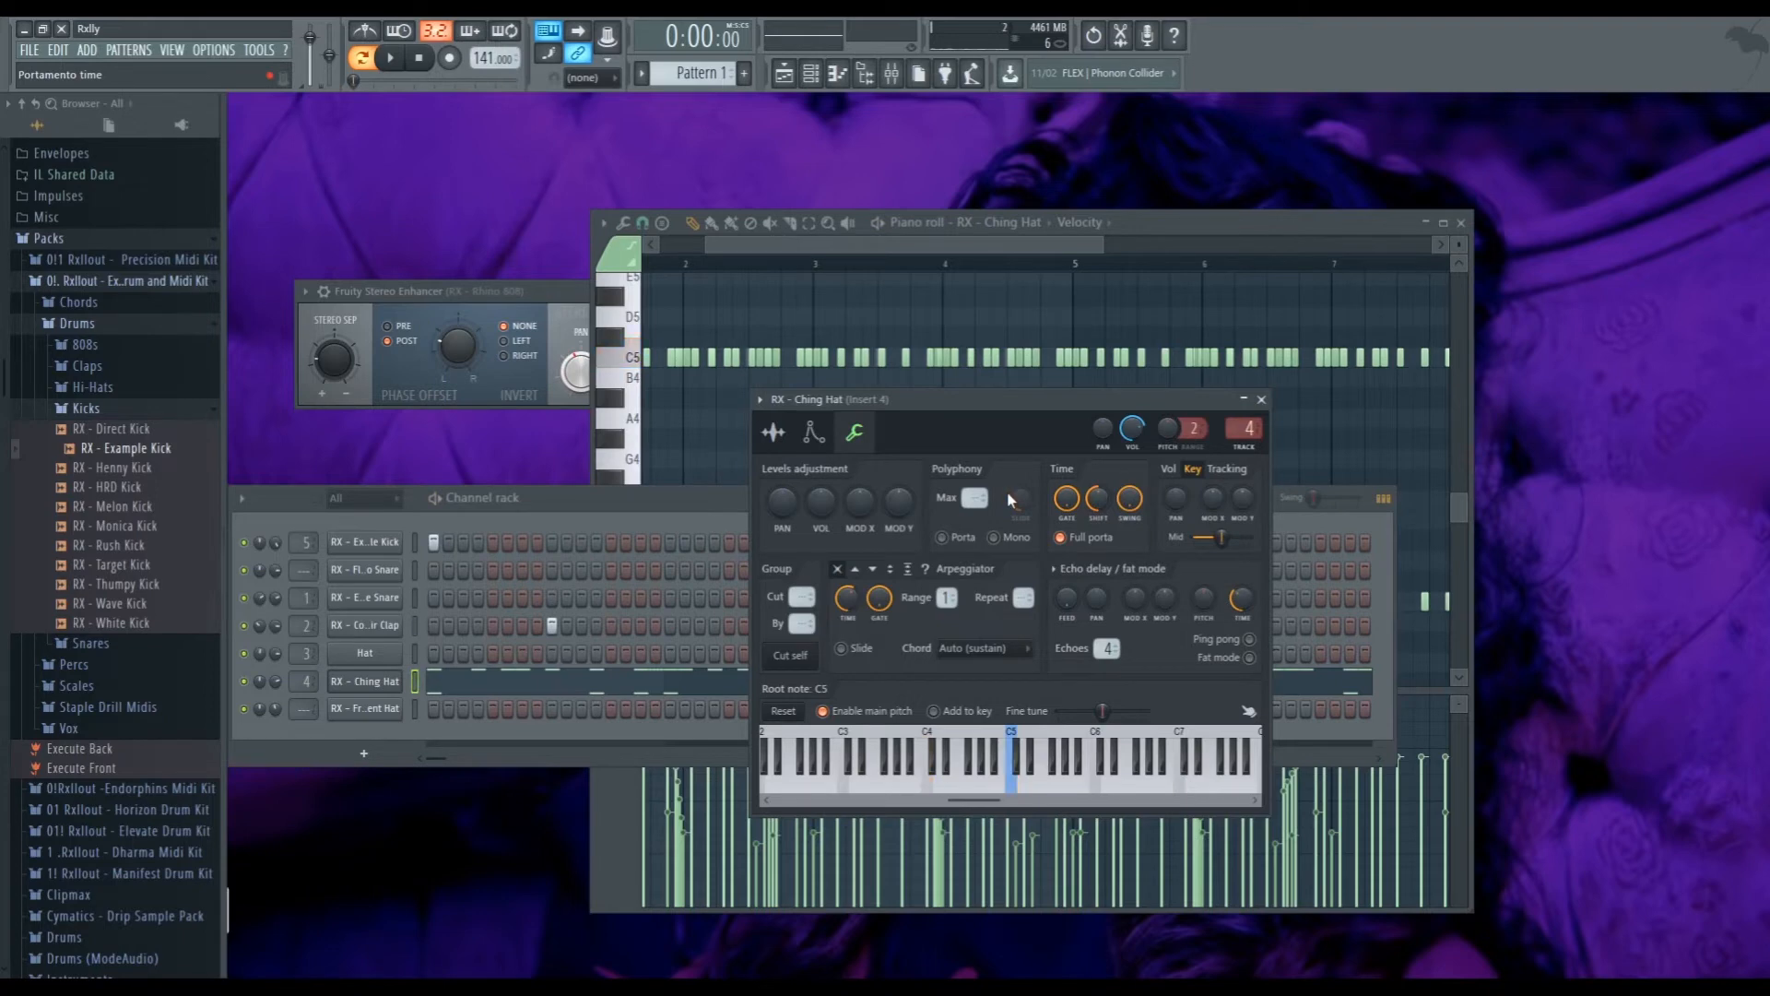
pyautogui.press('space')
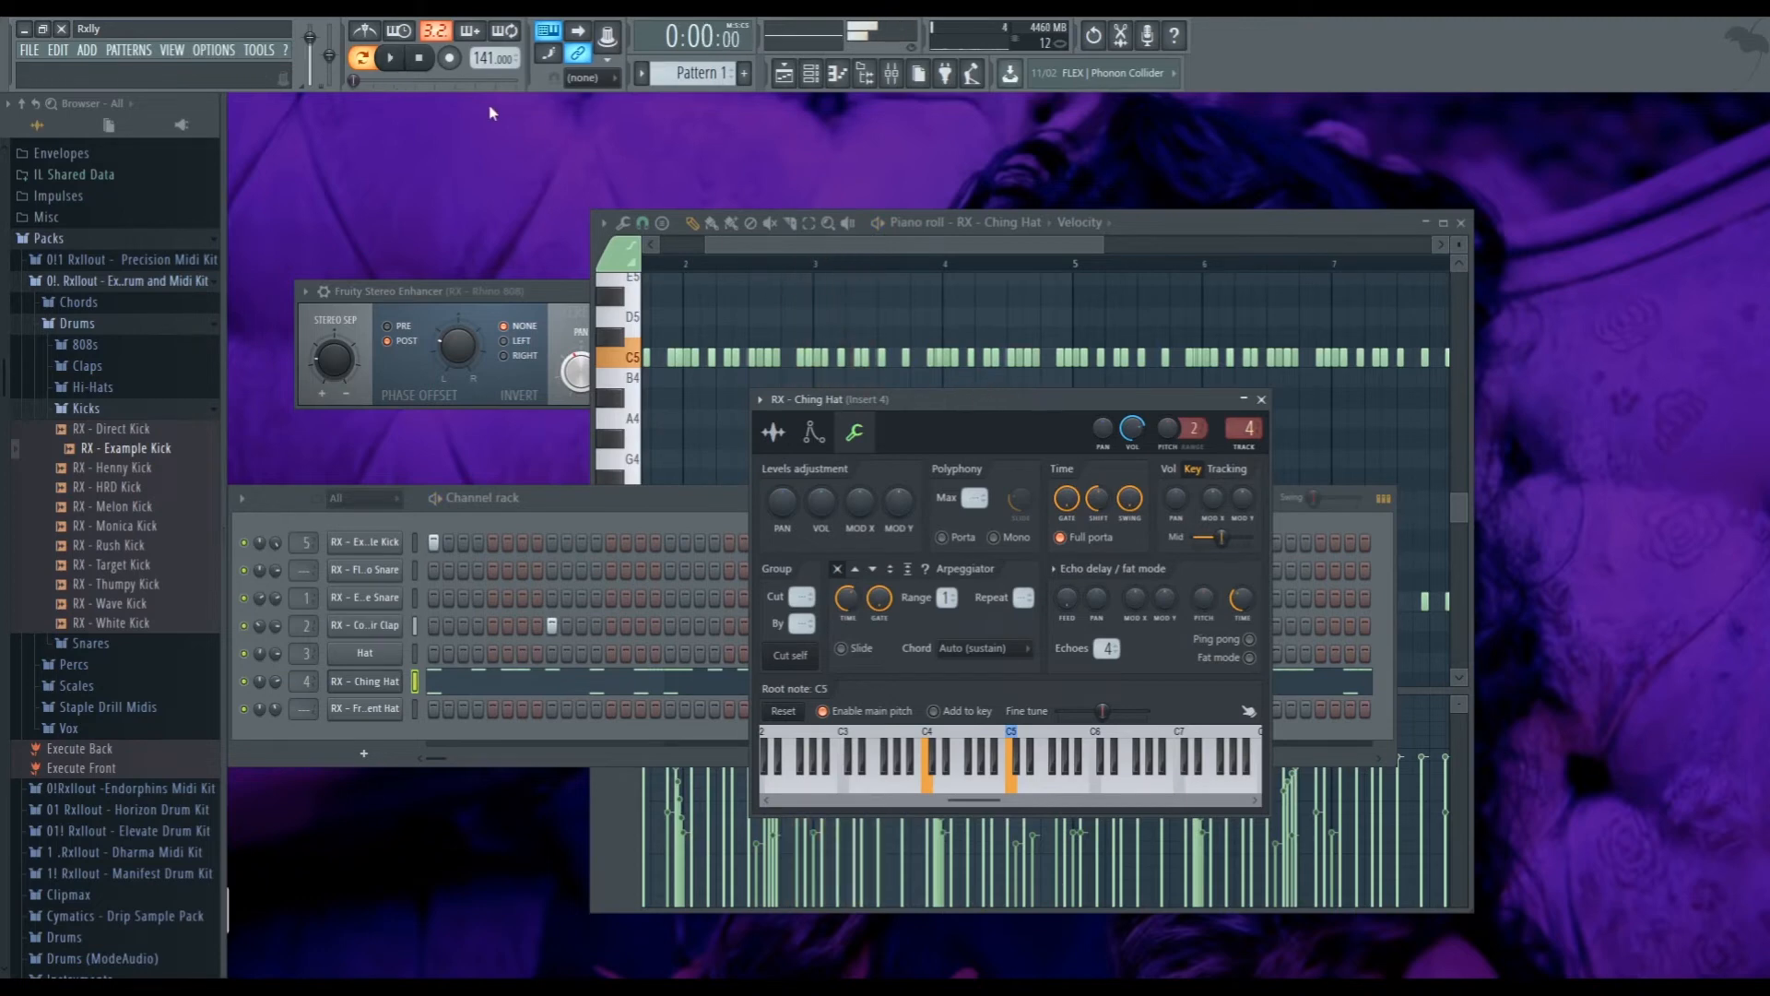
pyautogui.press('space')
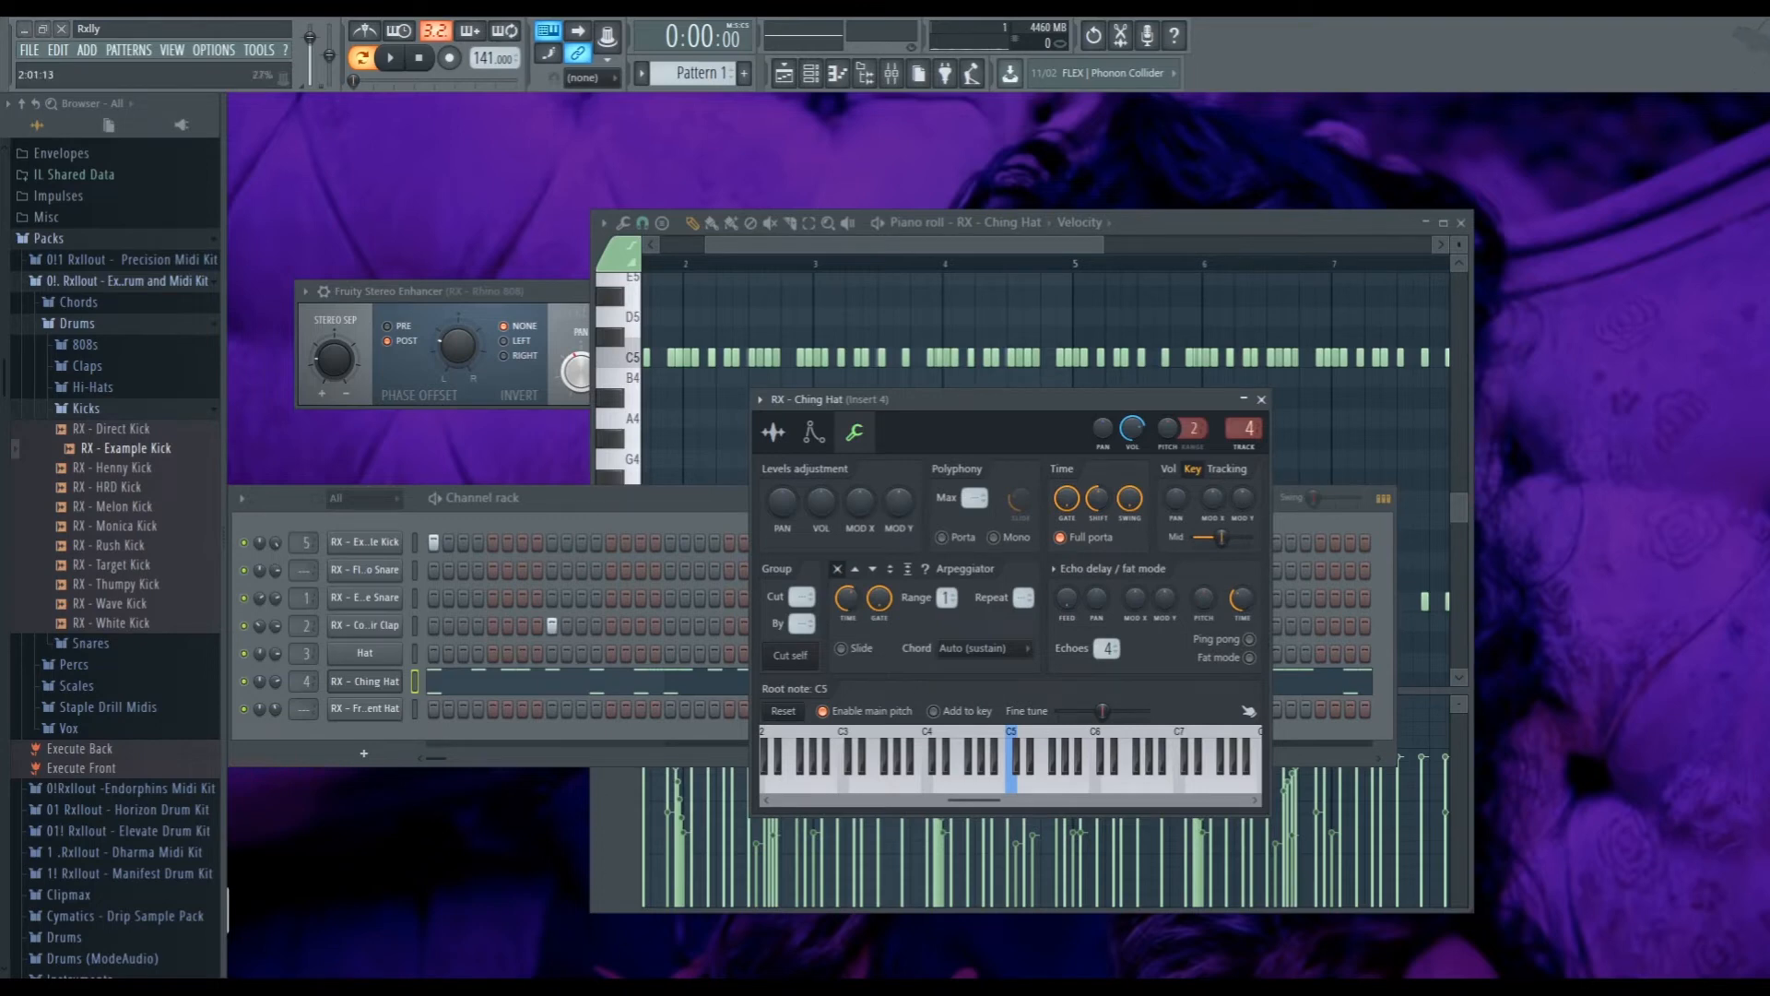
# Load RX - Example Kick into the channel below the first kick and move the step 1 hit onto it
pyautogui.click(368, 546)
pyautogui.click(820, 262)
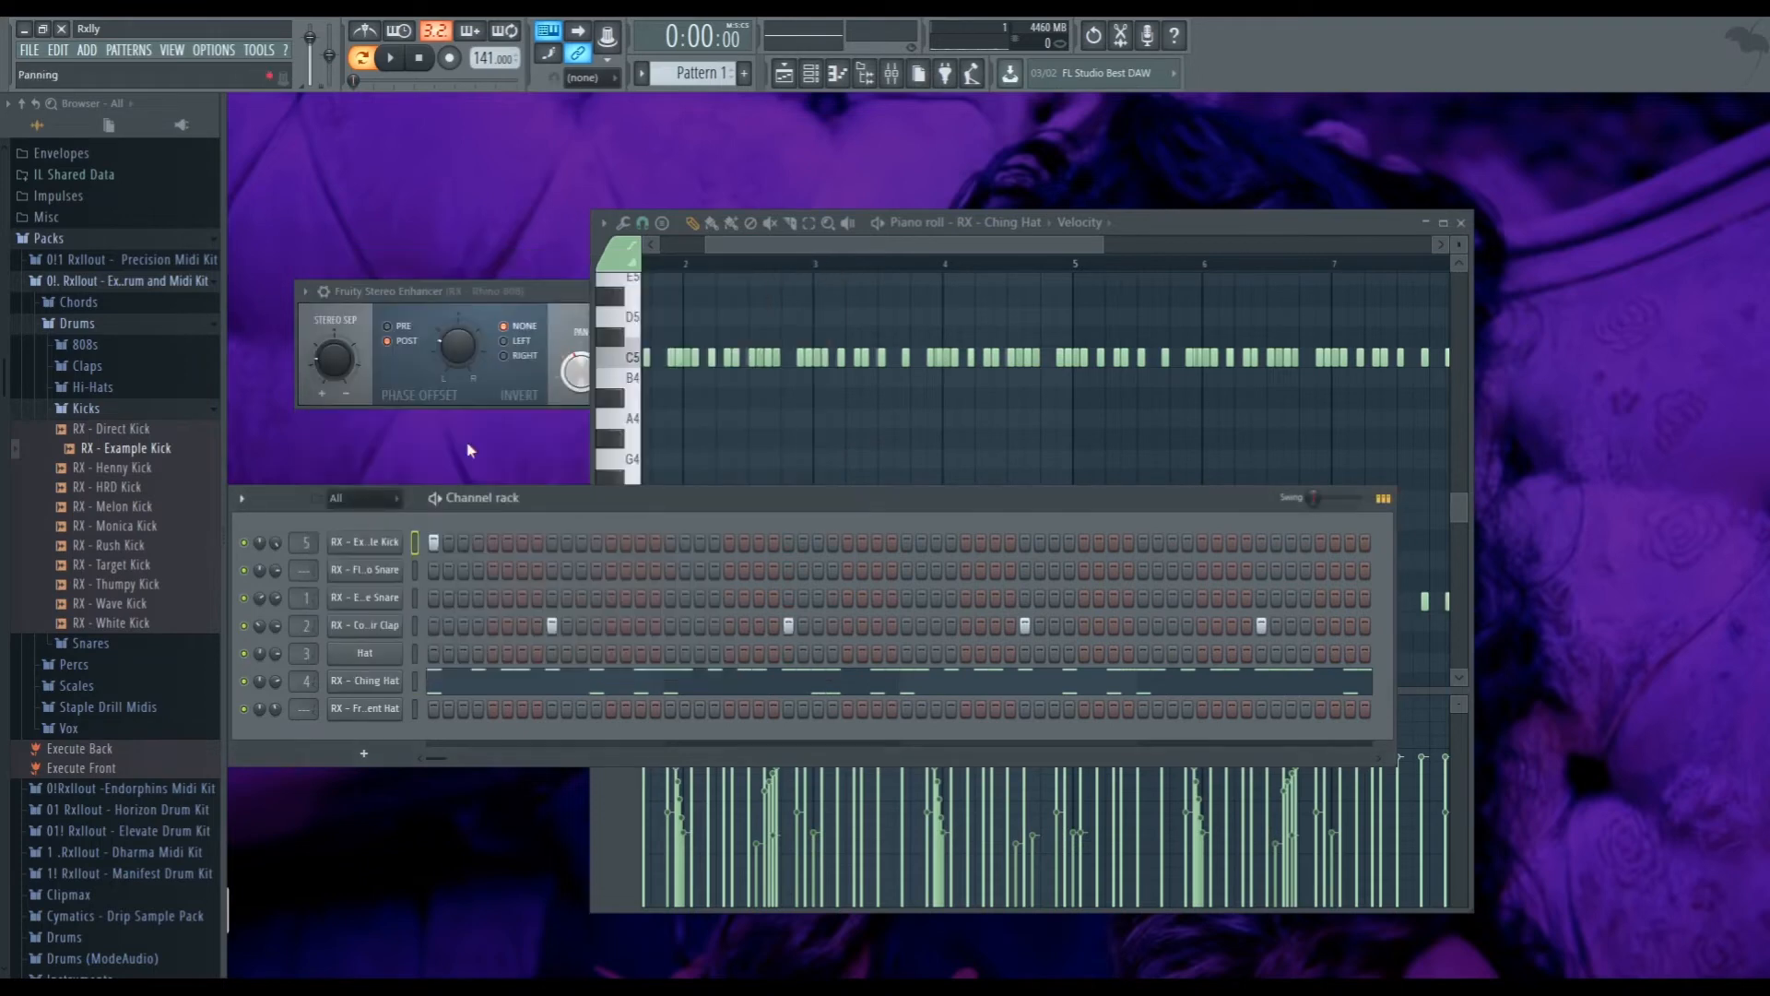
pyautogui.click(166, 448)
pyautogui.moveTo(168, 469); pyautogui.dragTo(369, 572)
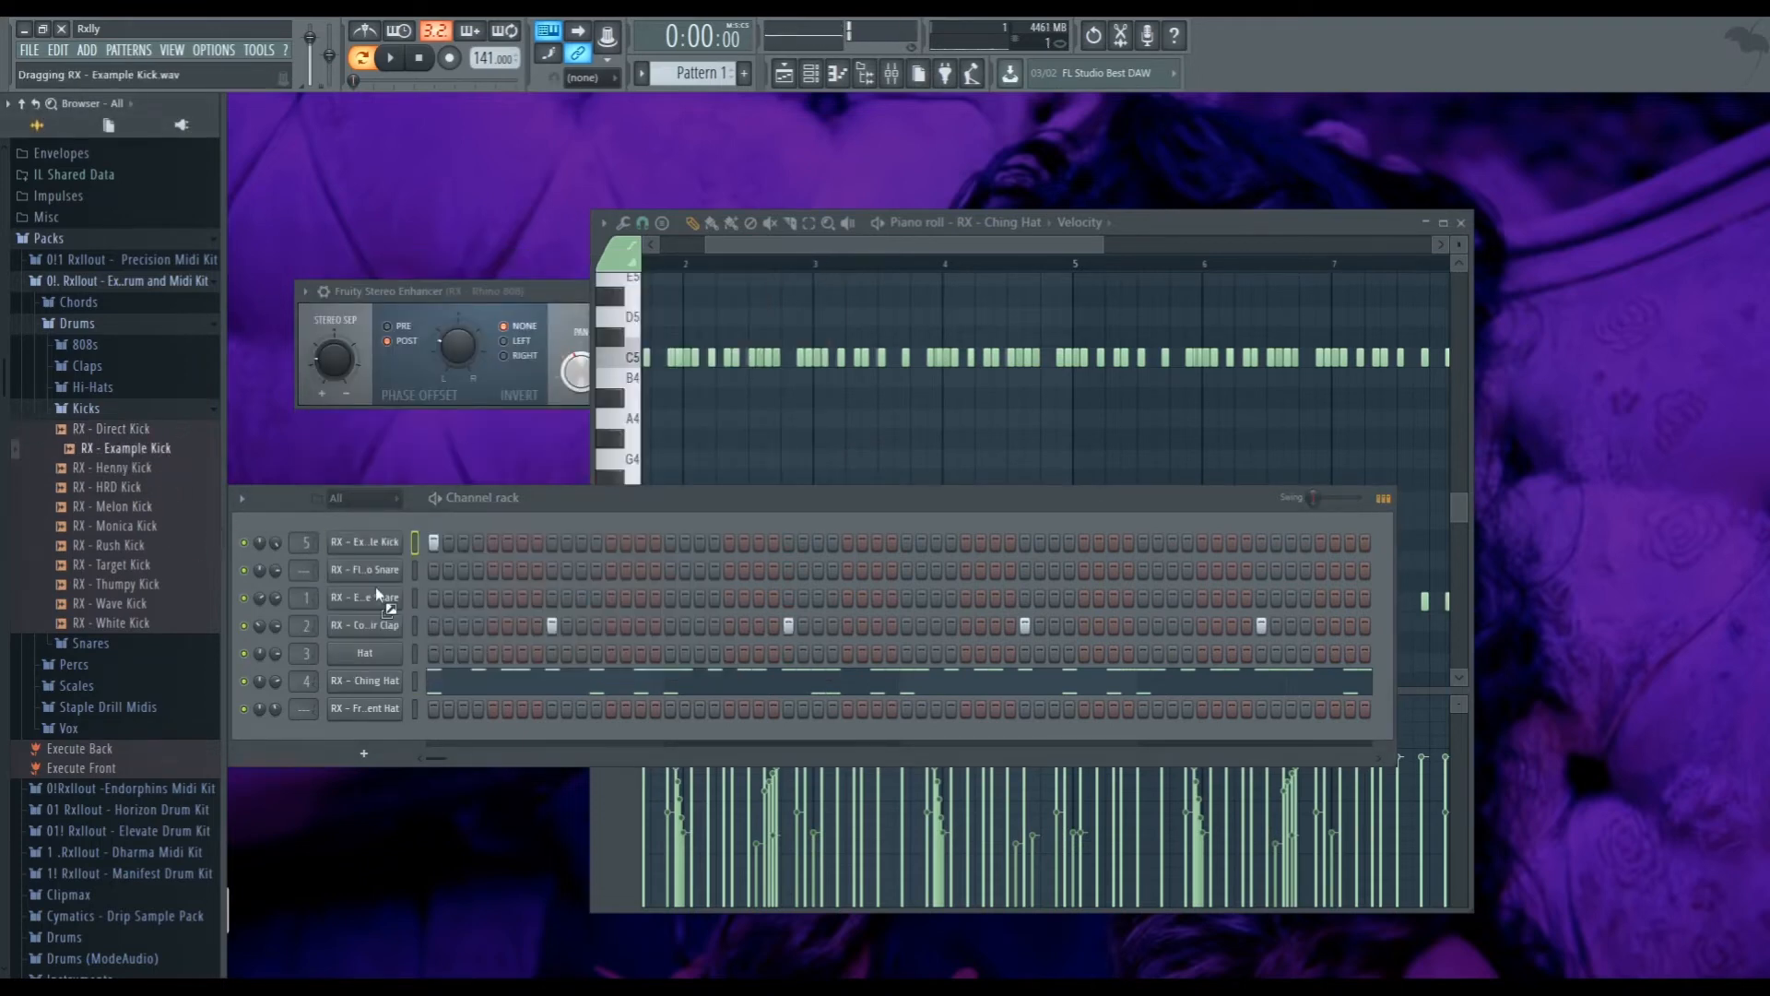
pyautogui.click(891, 78)
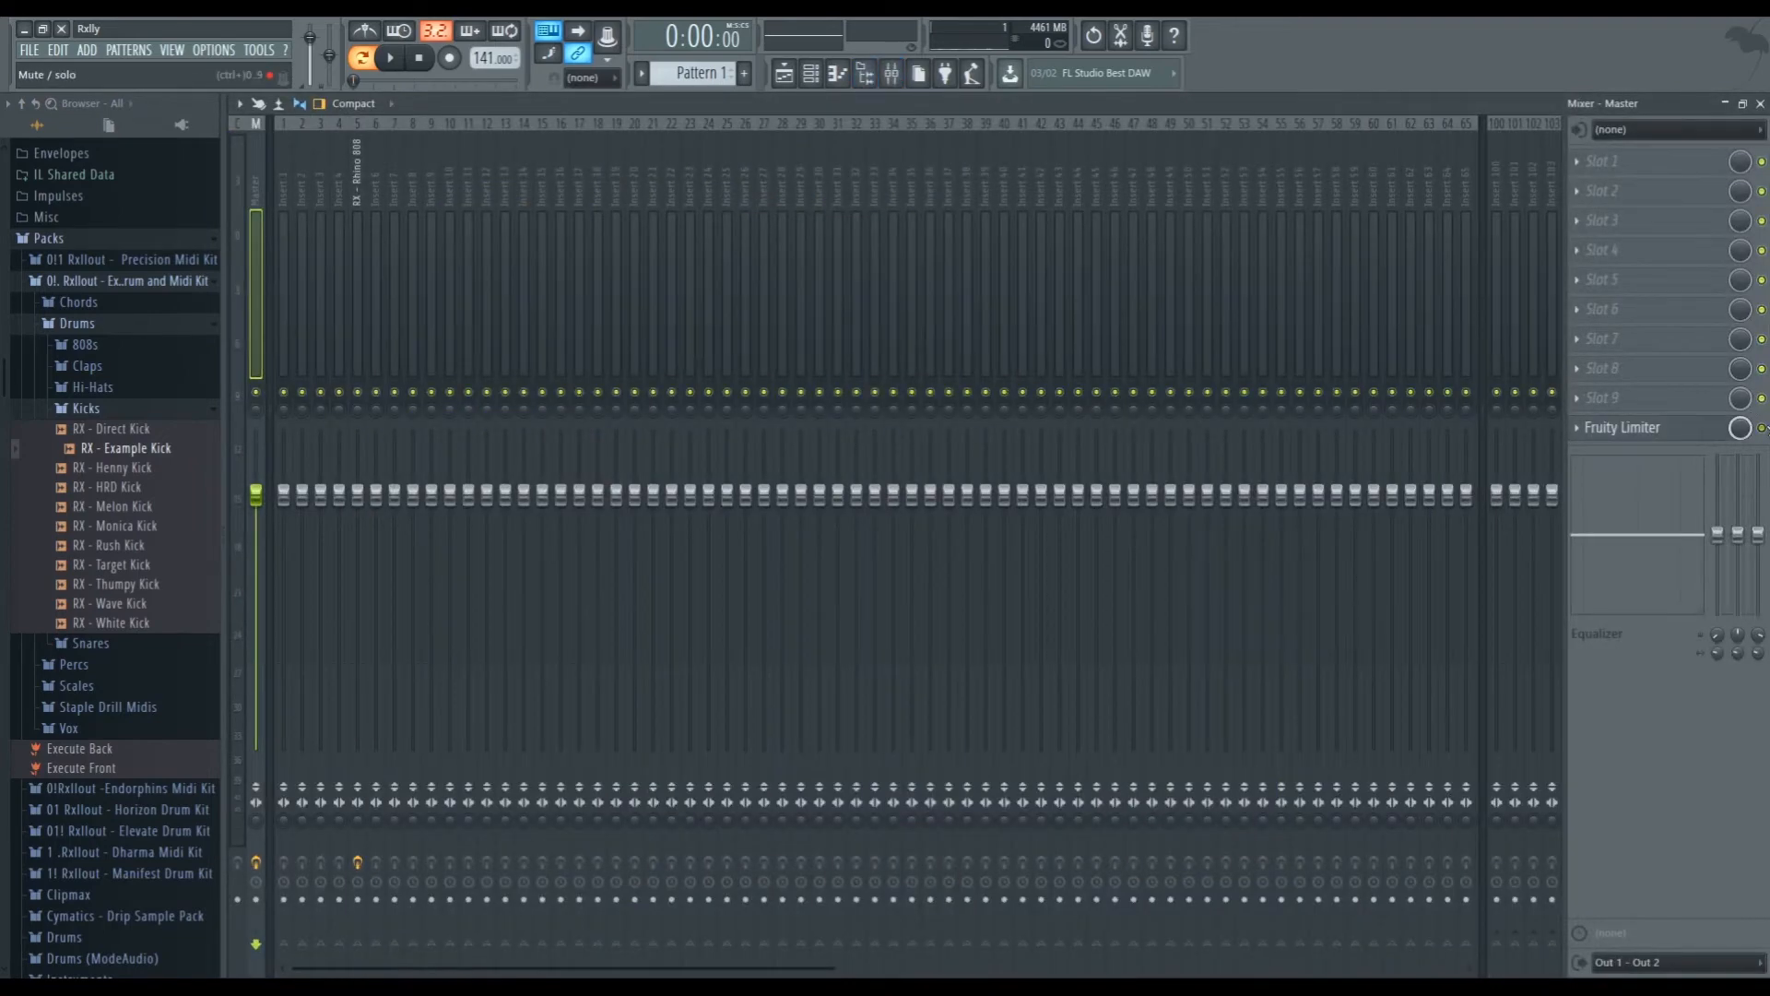
pyautogui.click(1762, 105)
pyautogui.click(433, 571)
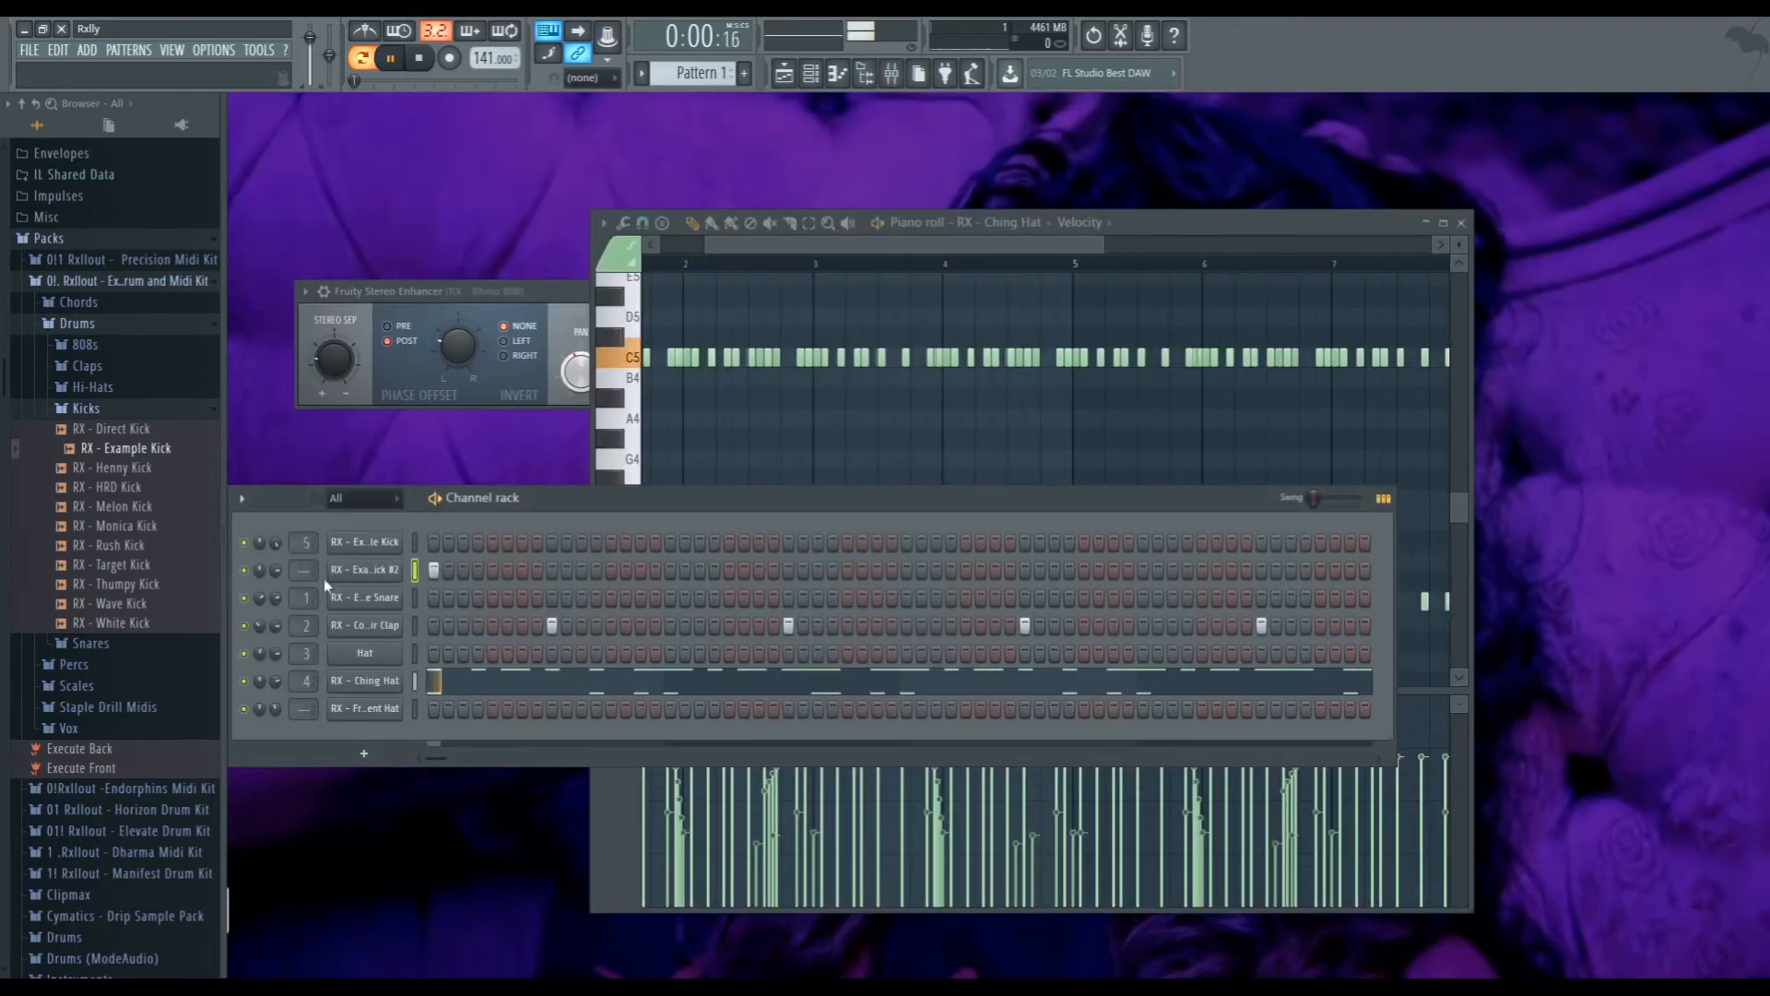
pyautogui.press('space')
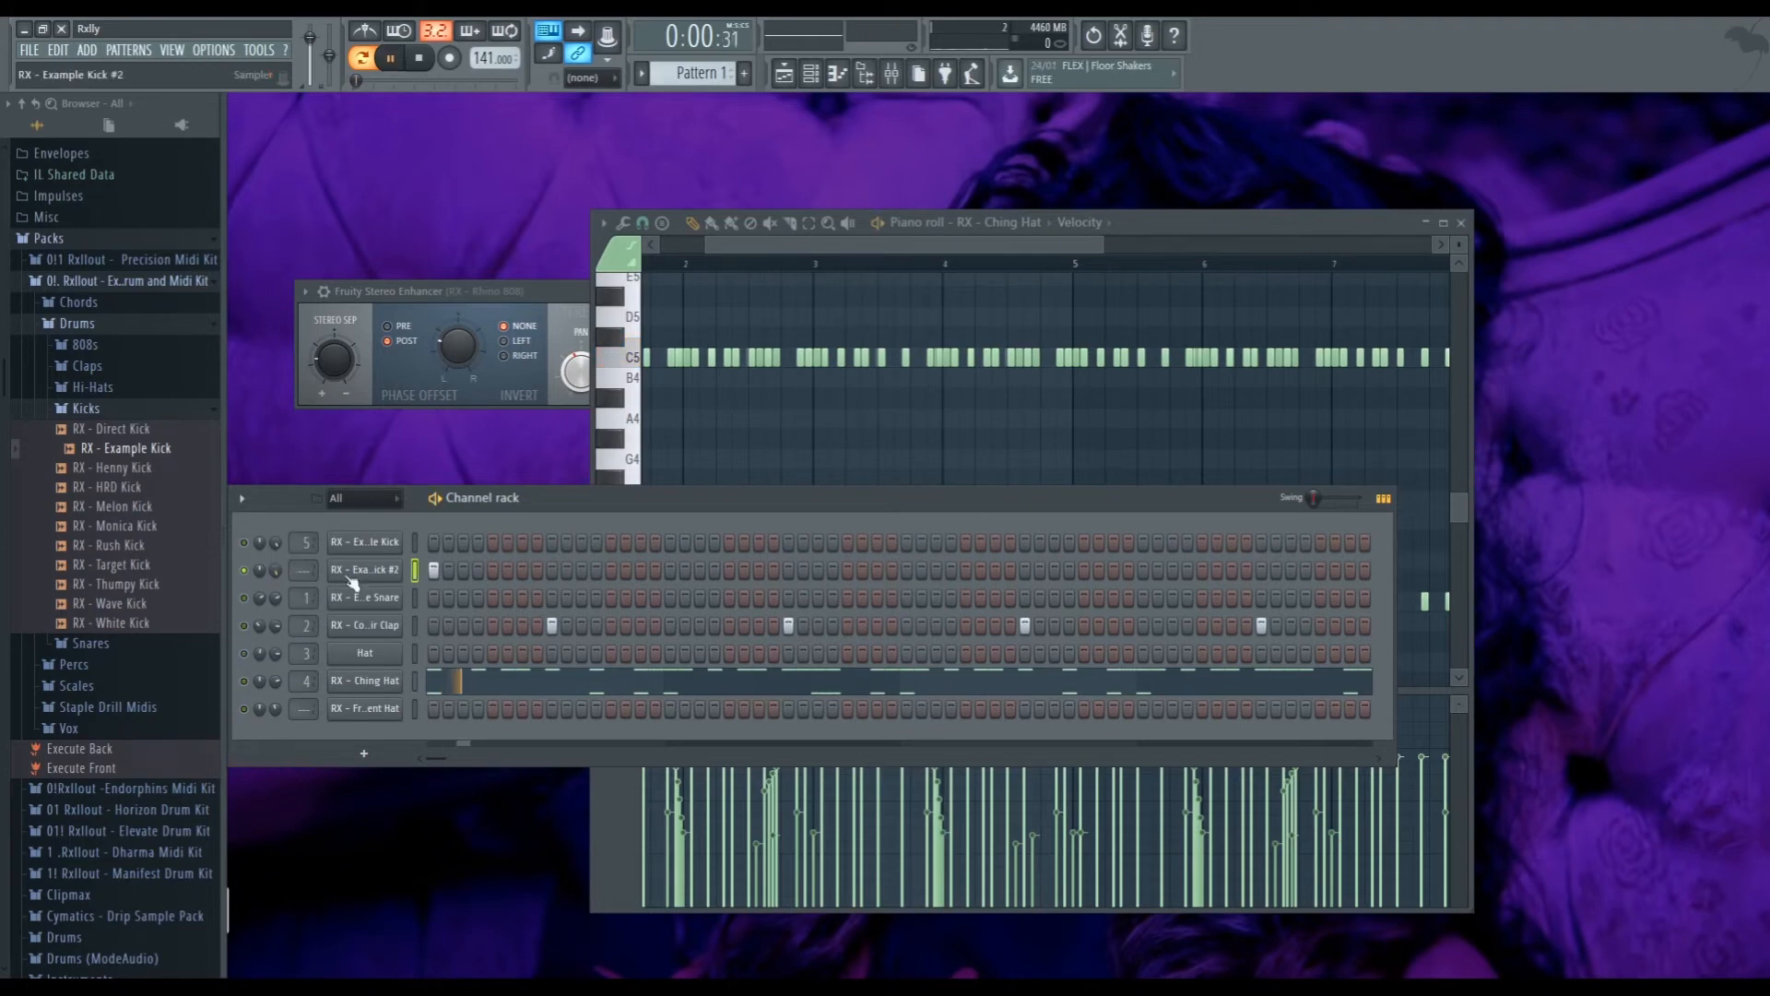
# Play the soloed RX - Example Kick #2 channel and check its note in the piano roll
pyautogui.press('space')
pyautogui.press('space')
pyautogui.press('F7')
pyautogui.press('space')
pyautogui.press('space')
pyautogui.press('space')
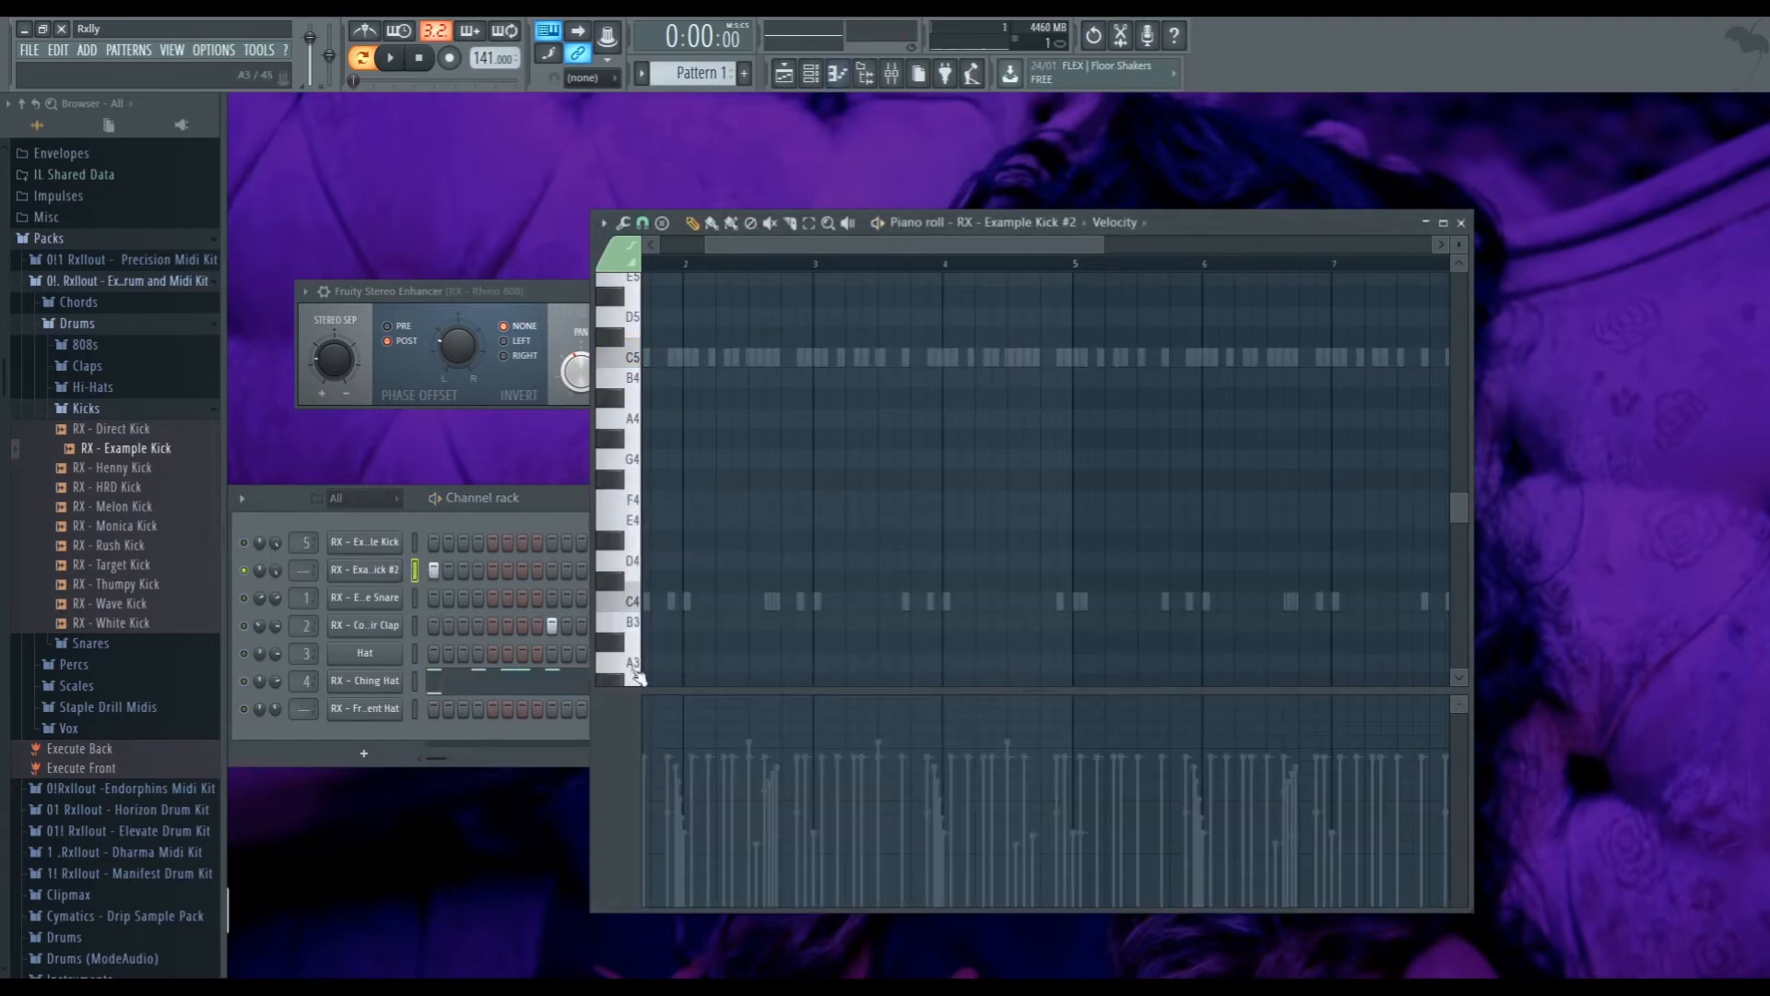
pyautogui.click(421, 585)
pyautogui.press('F7')
pyautogui.press('F7')
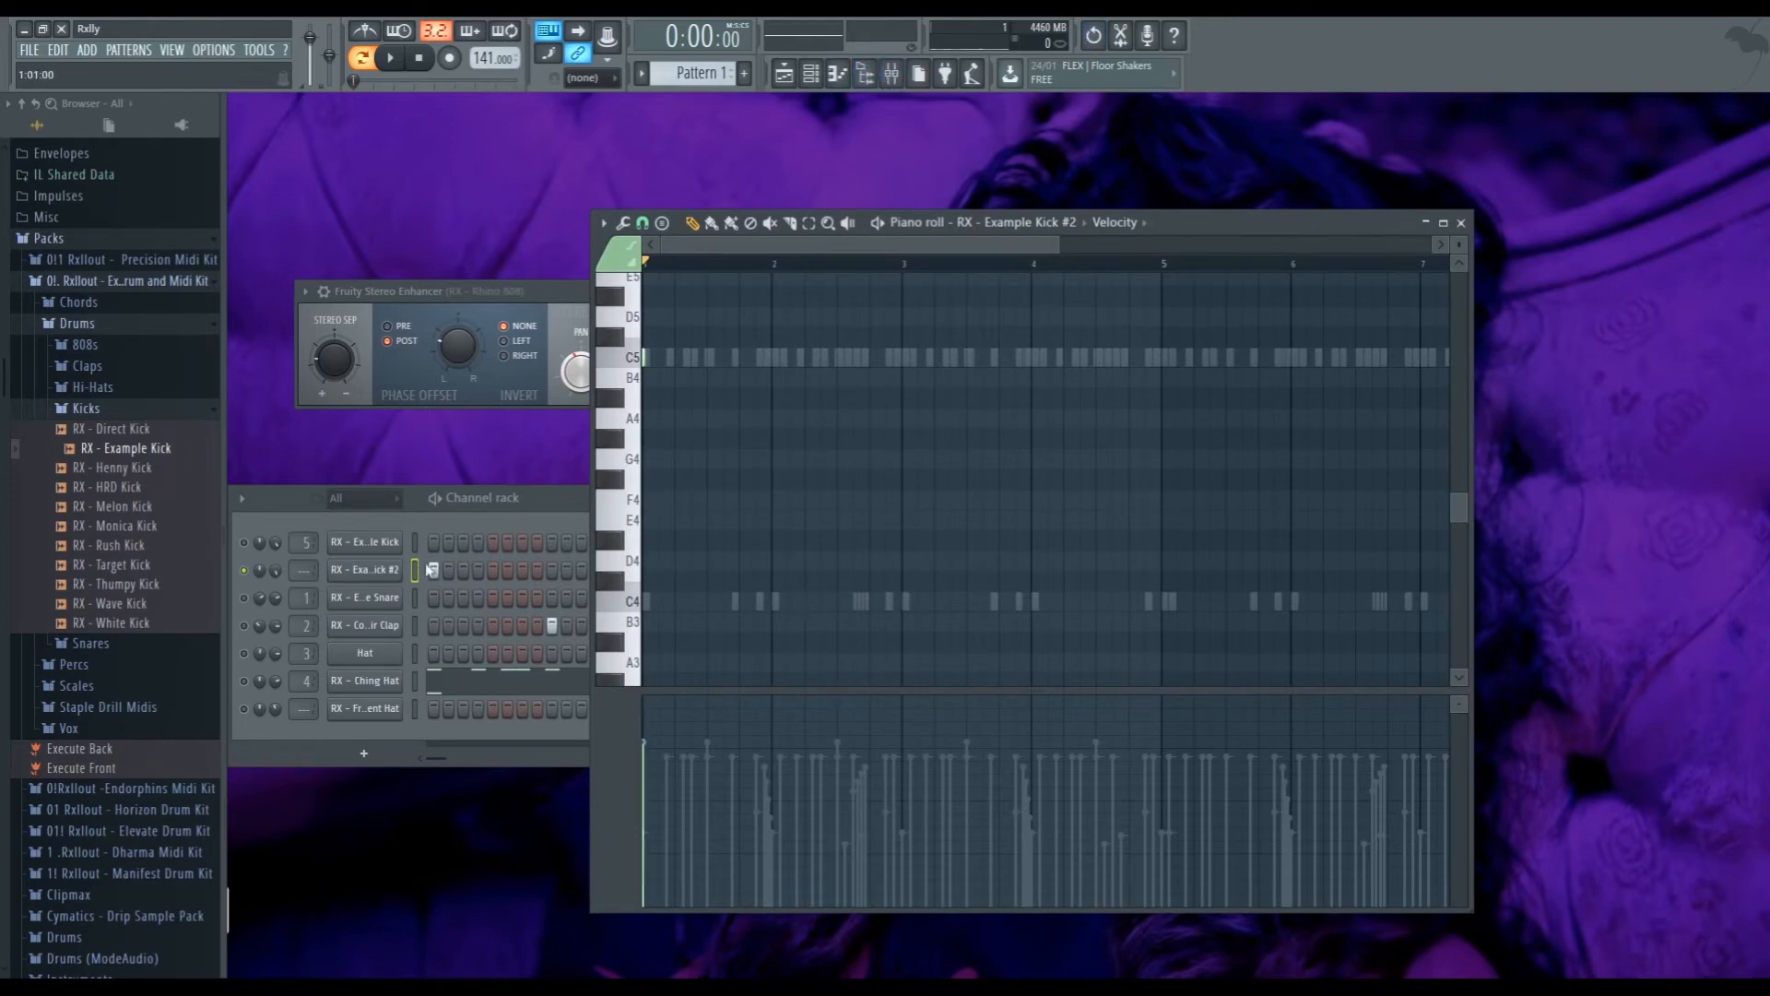
# Route RX - Example Kick #2 to mixer track 6 and bring its fader level with the other tracks during playback
pyautogui.click(369, 570)
pyautogui.click(775, 214)
pyautogui.click(386, 570)
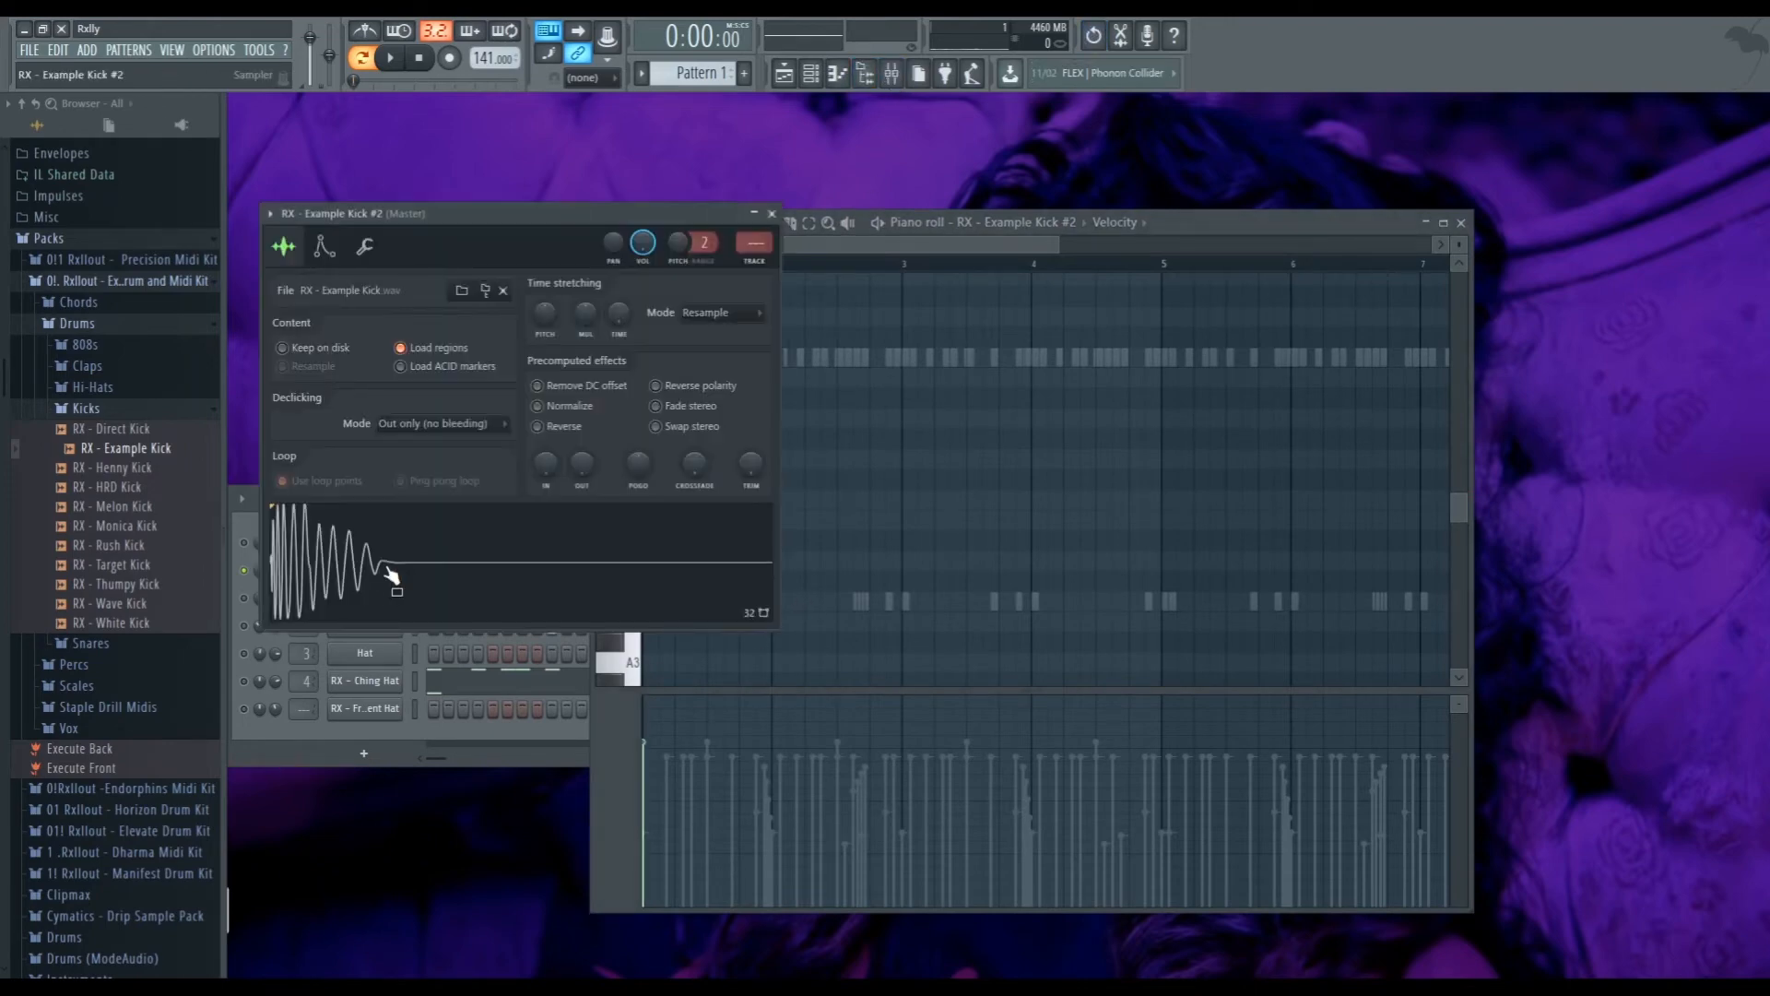
pyautogui.press('F9')
pyautogui.press('space')
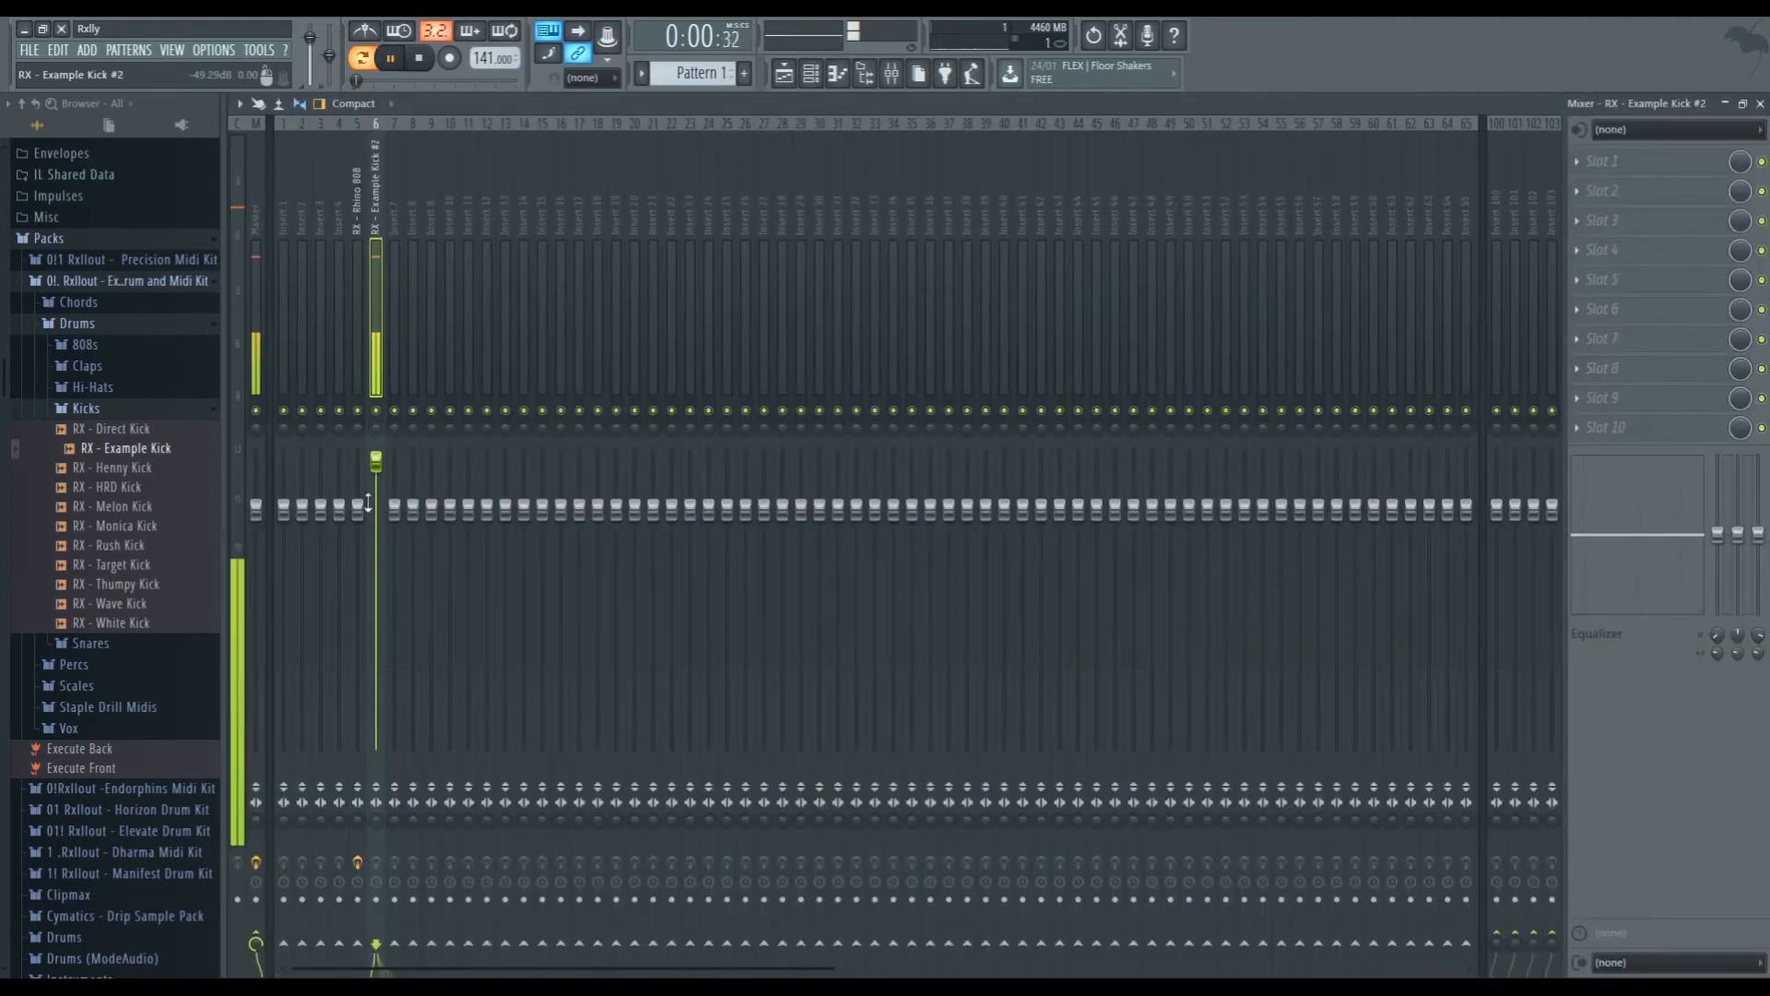
pyautogui.click(365, 465)
pyautogui.moveTo(375, 463); pyautogui.dragTo(376, 509)
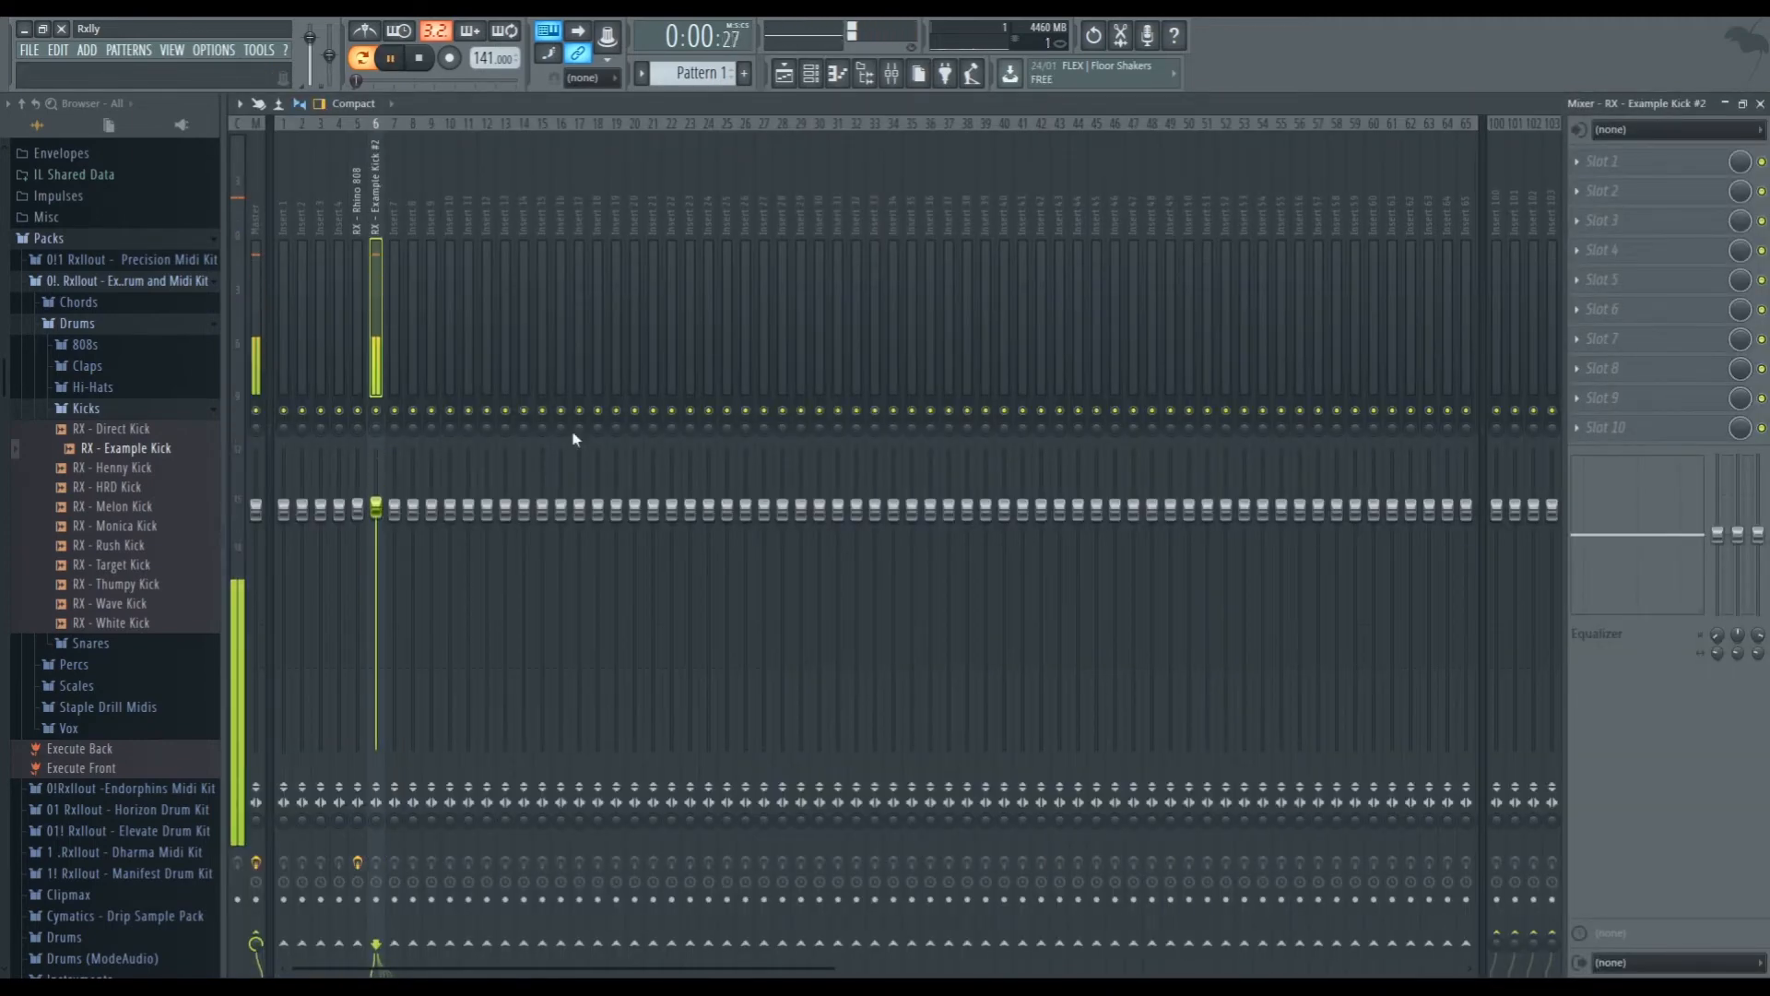
pyautogui.press('space')
pyautogui.click(1760, 103)
# Examine the RX - Example Kick #2 channel's volume envelope and its level adjustment settings
pyautogui.click(323, 247)
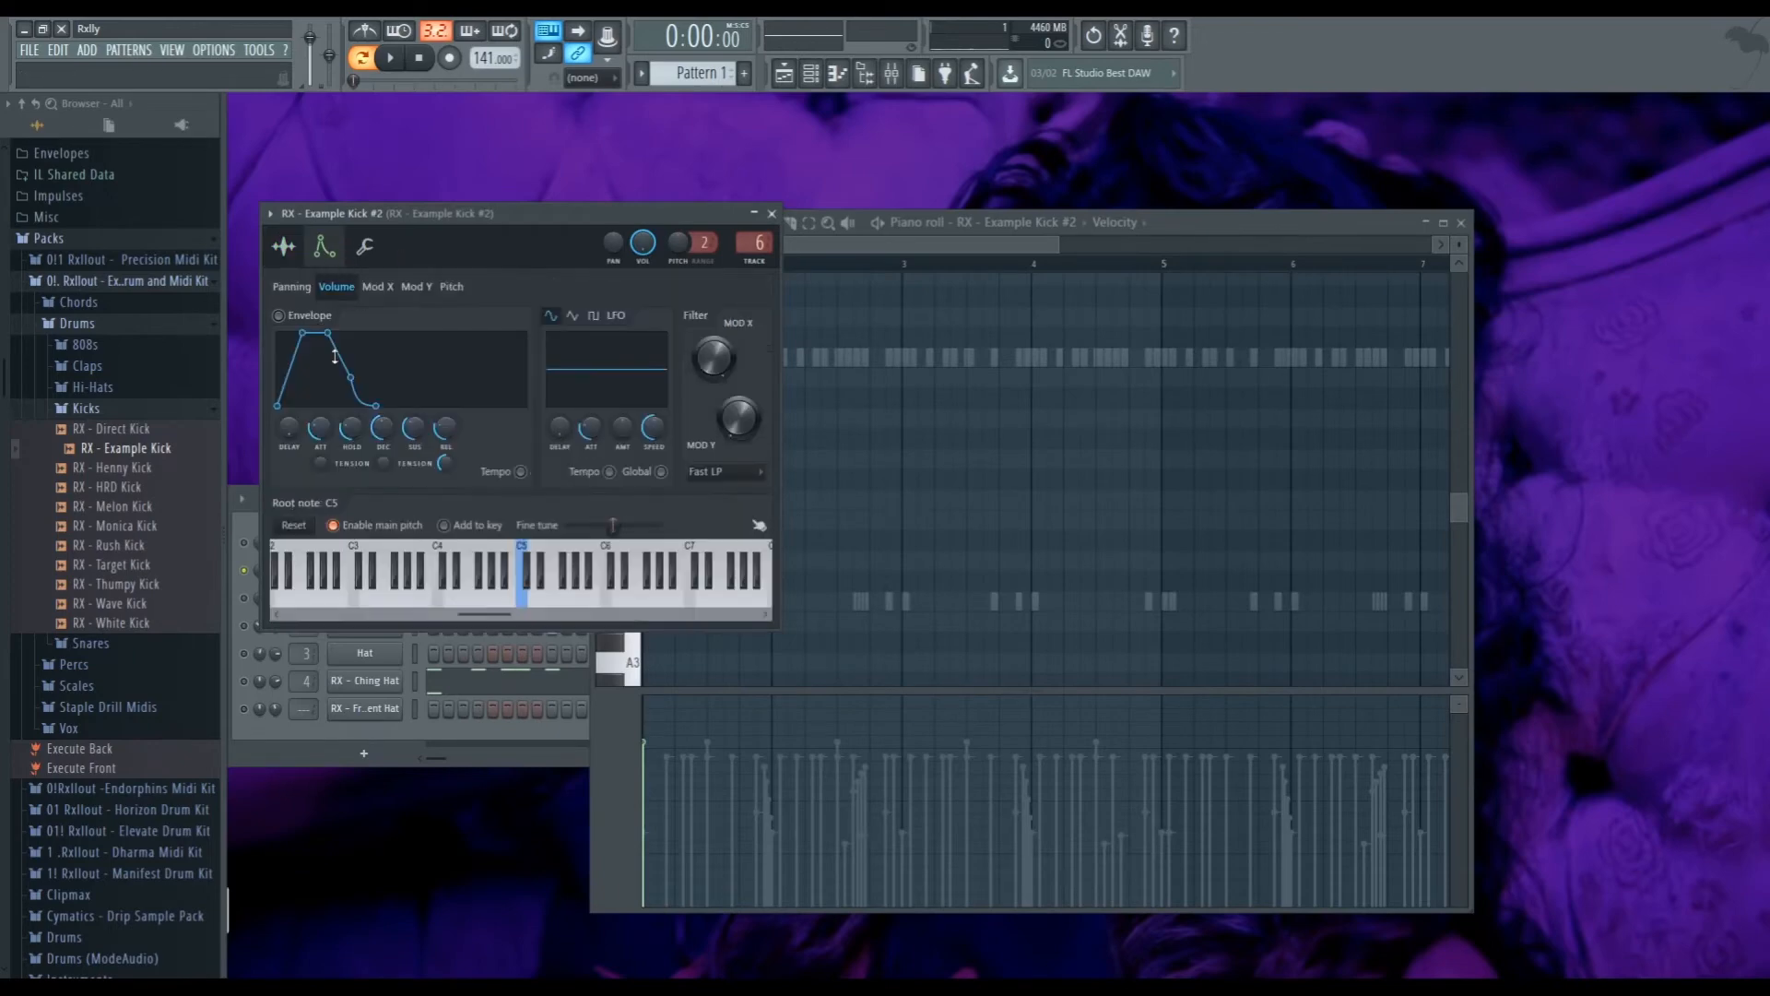
pyautogui.click(365, 247)
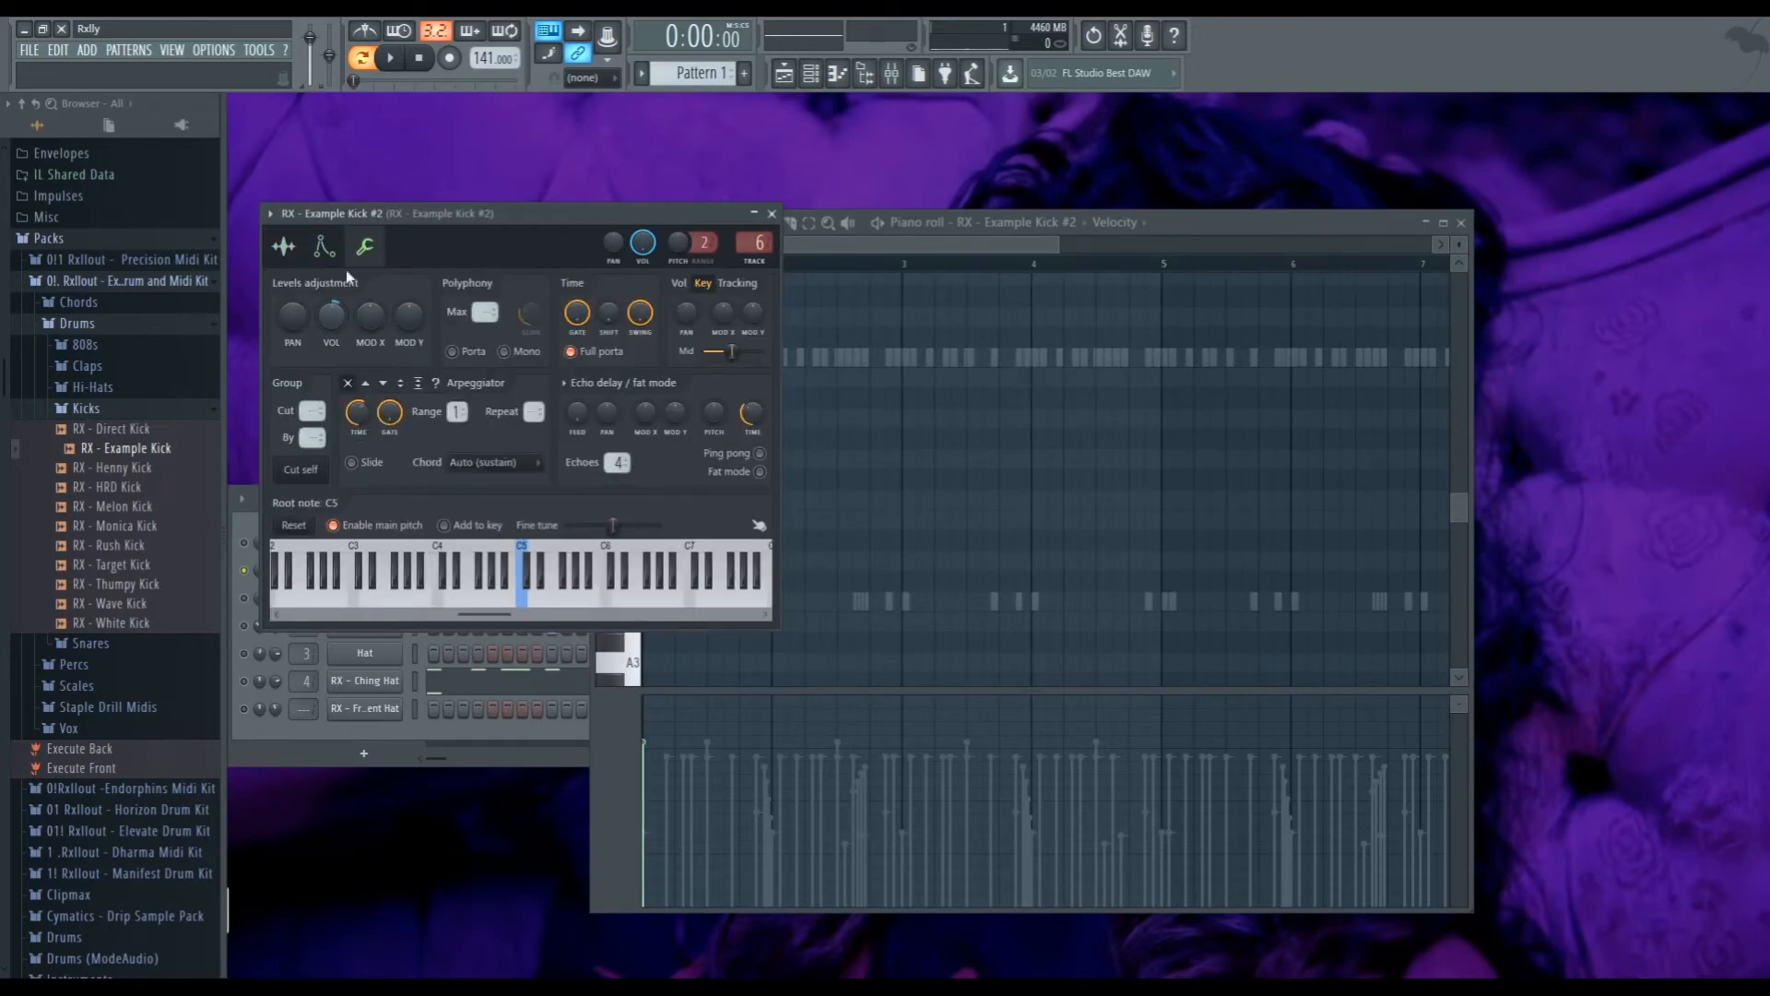
pyautogui.click(329, 246)
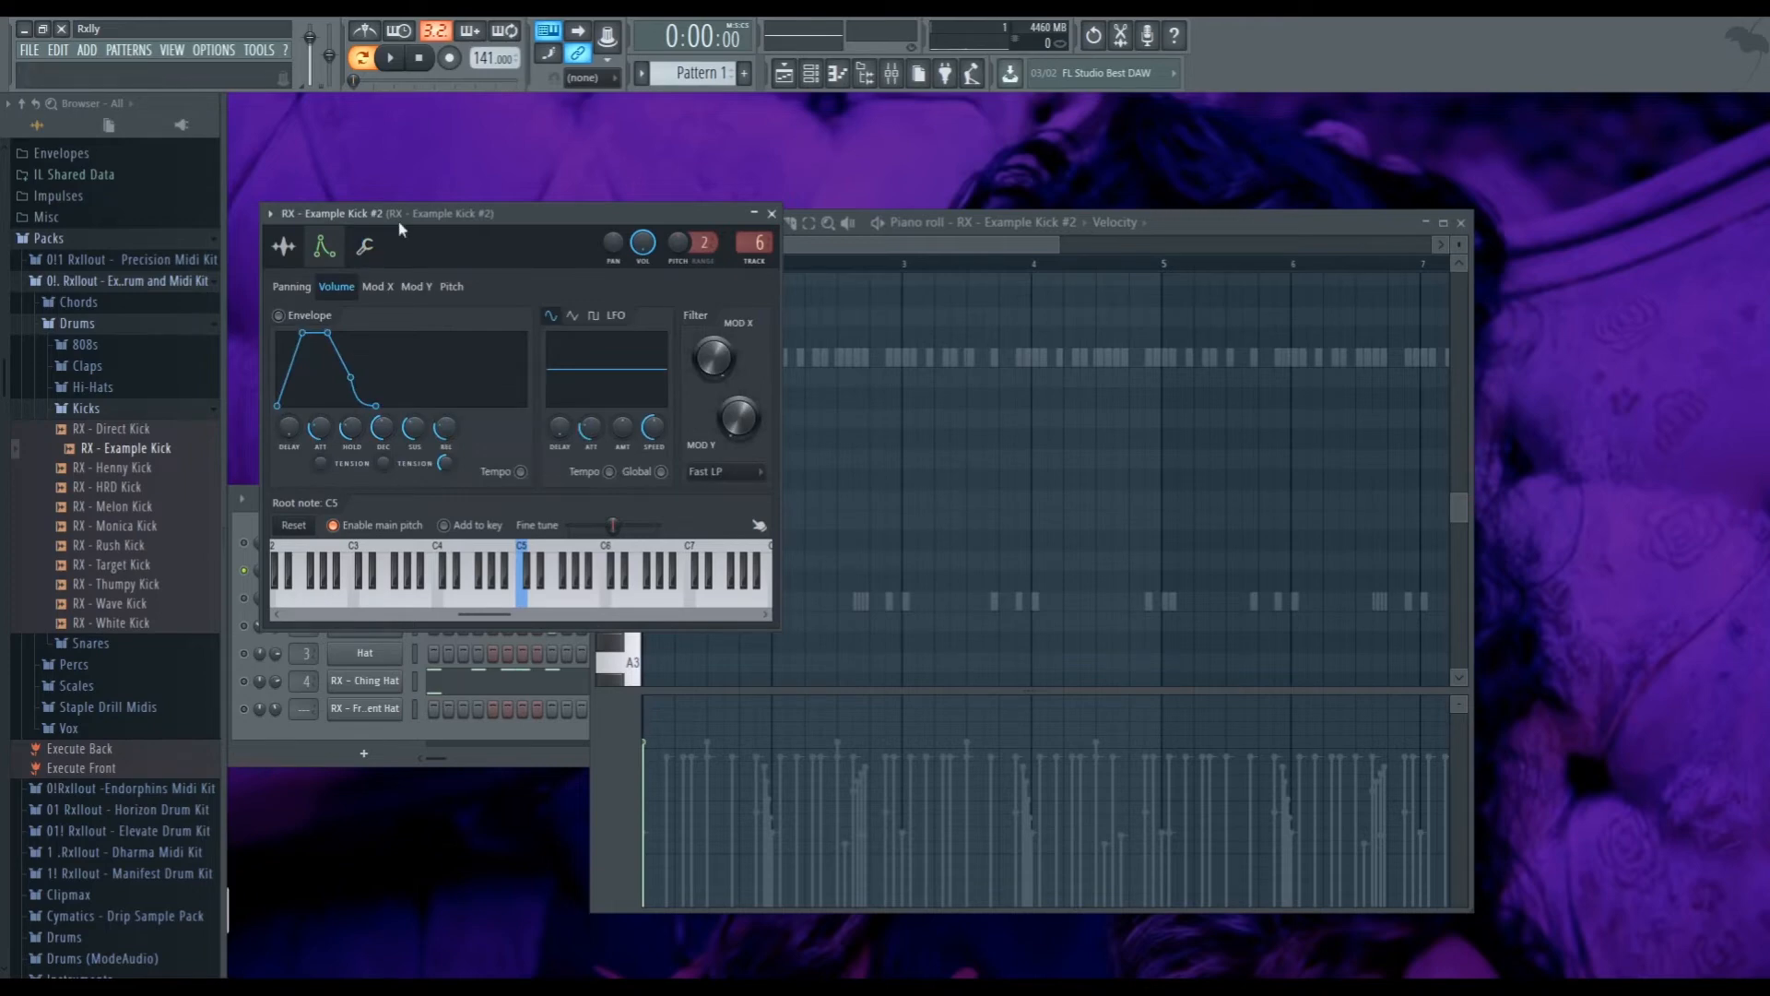
pyautogui.click(366, 258)
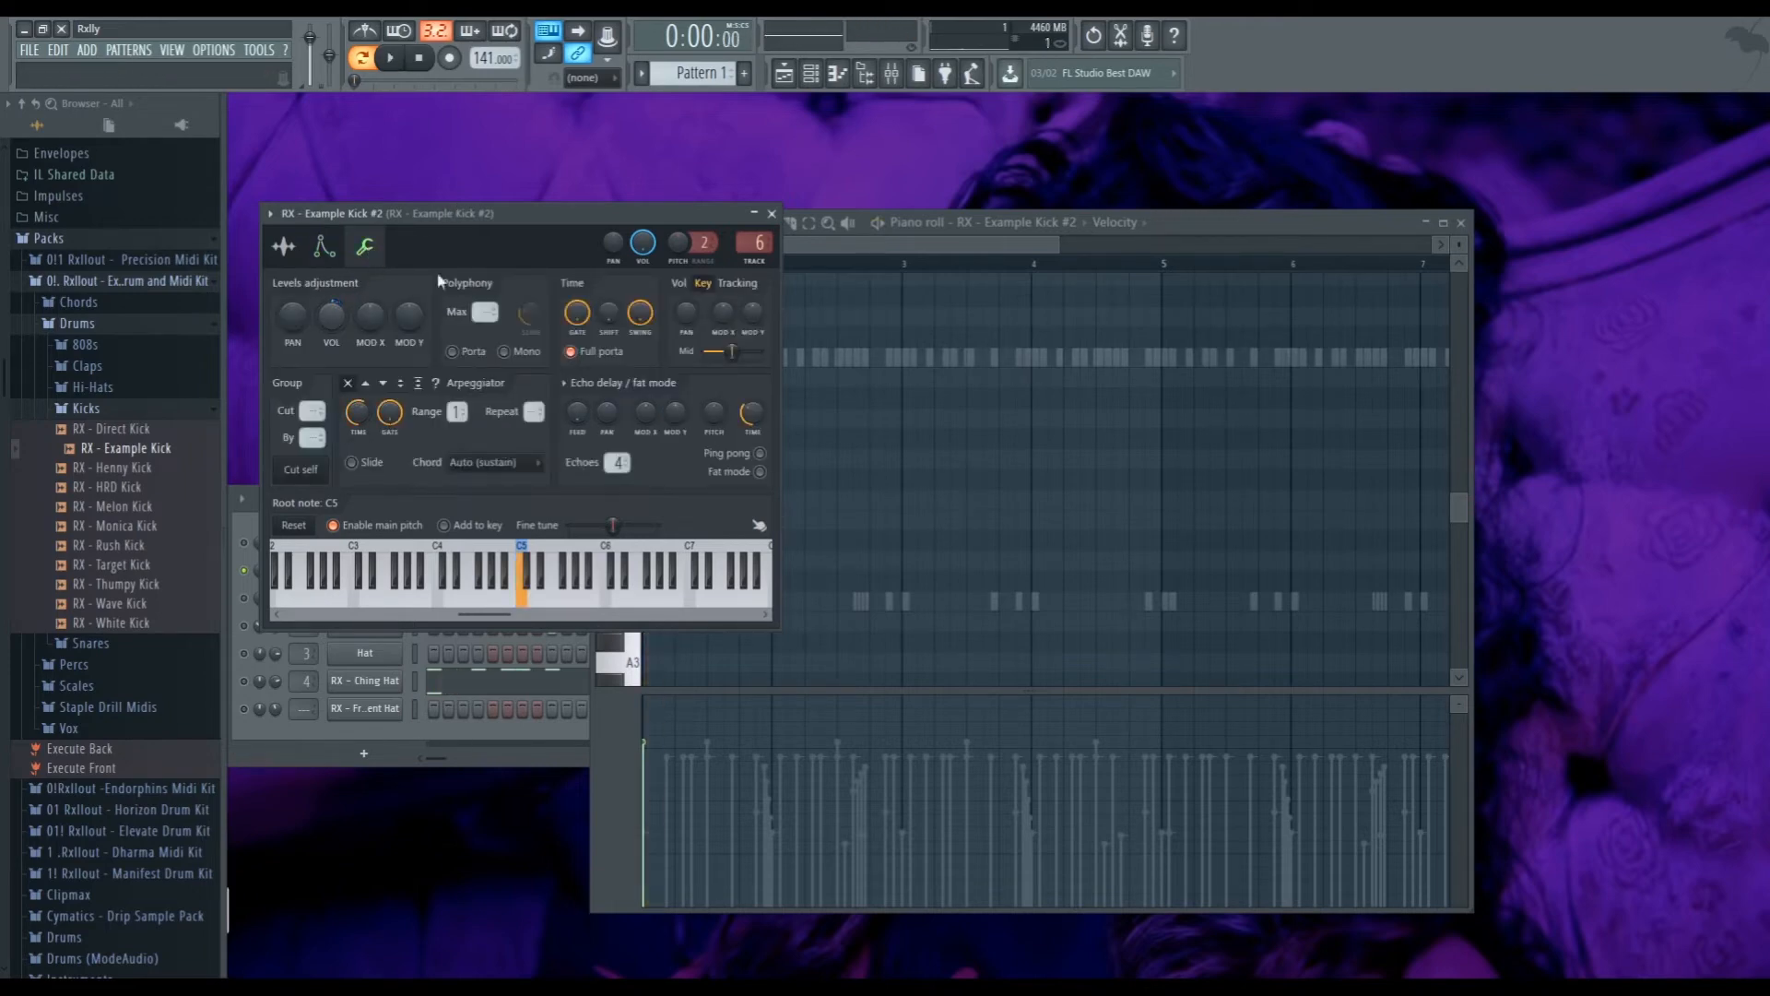
pyautogui.moveTo(351, 213); pyautogui.dragTo(659, 197)
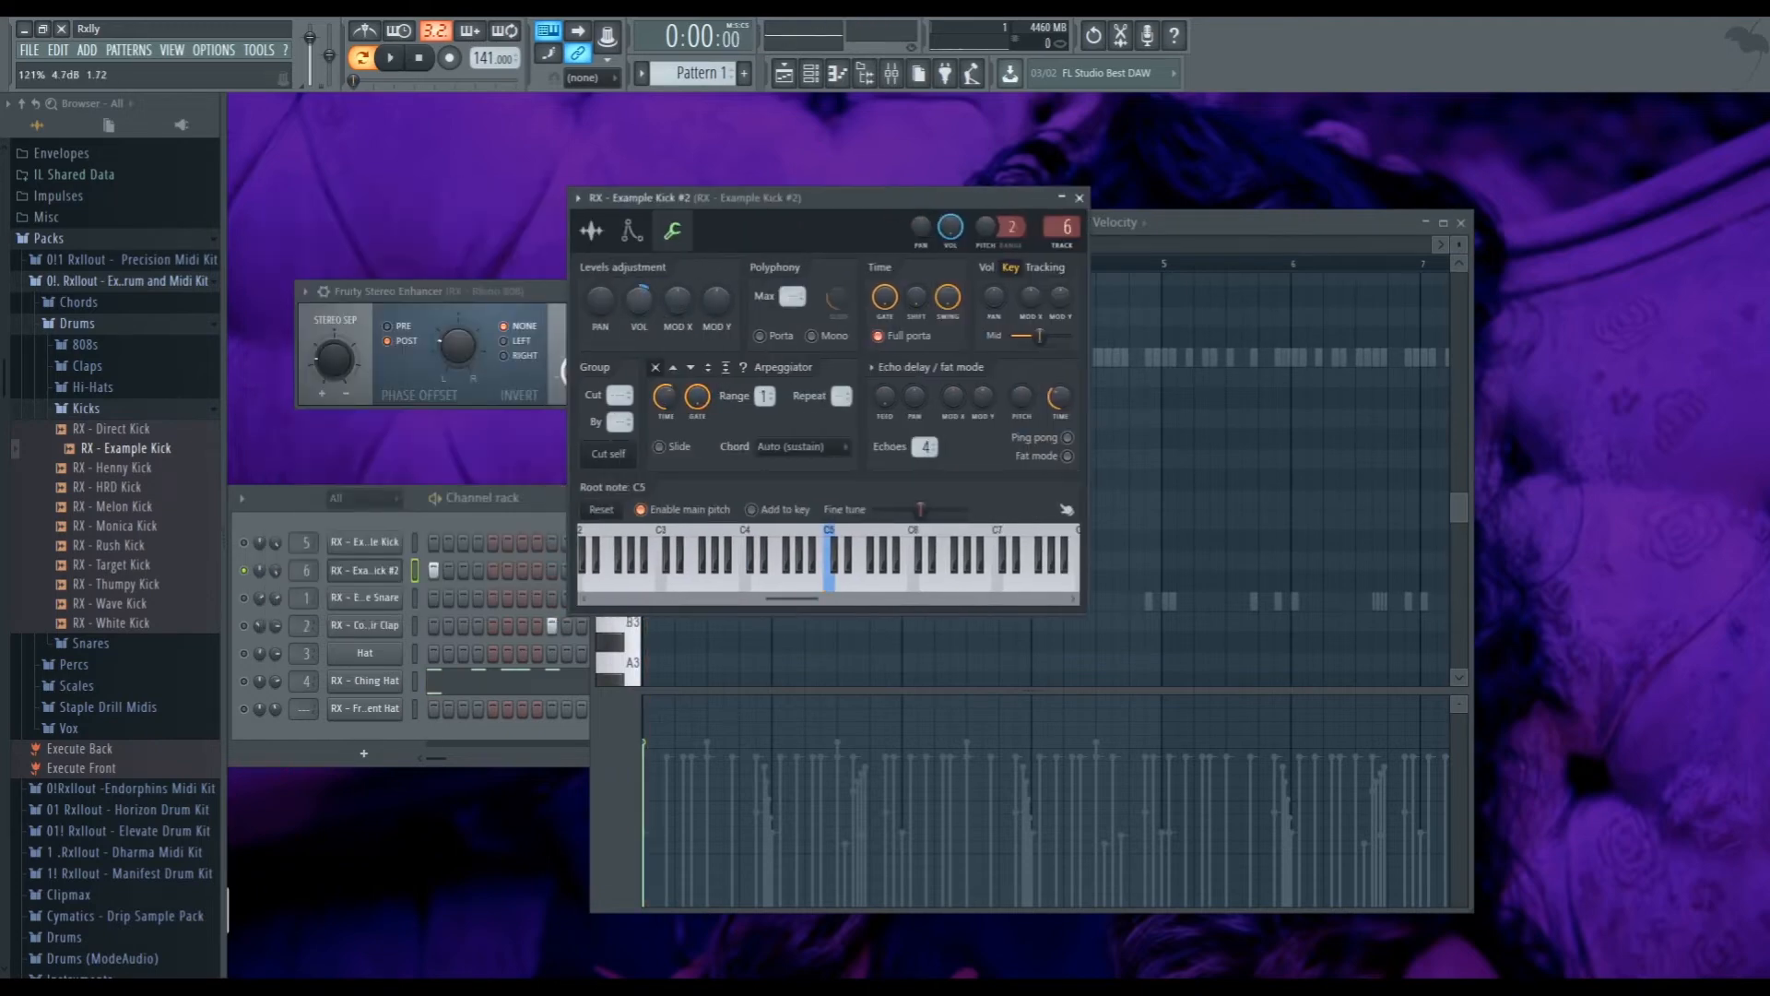
# Raise the RX - Example Kick #2 channel's volume level adjustment while auditioning the kick
pyautogui.press('space')
pyautogui.press('space')
pyautogui.press('space')
pyautogui.press('space')
pyautogui.press('space')
pyautogui.press('space')
pyautogui.press('space')
pyautogui.moveTo(639, 300); pyautogui.dragTo(639, 247)
pyautogui.press('space')
pyautogui.press('space')
pyautogui.press('space')
pyautogui.click(273, 571)
pyautogui.press('space')
pyautogui.press('space')
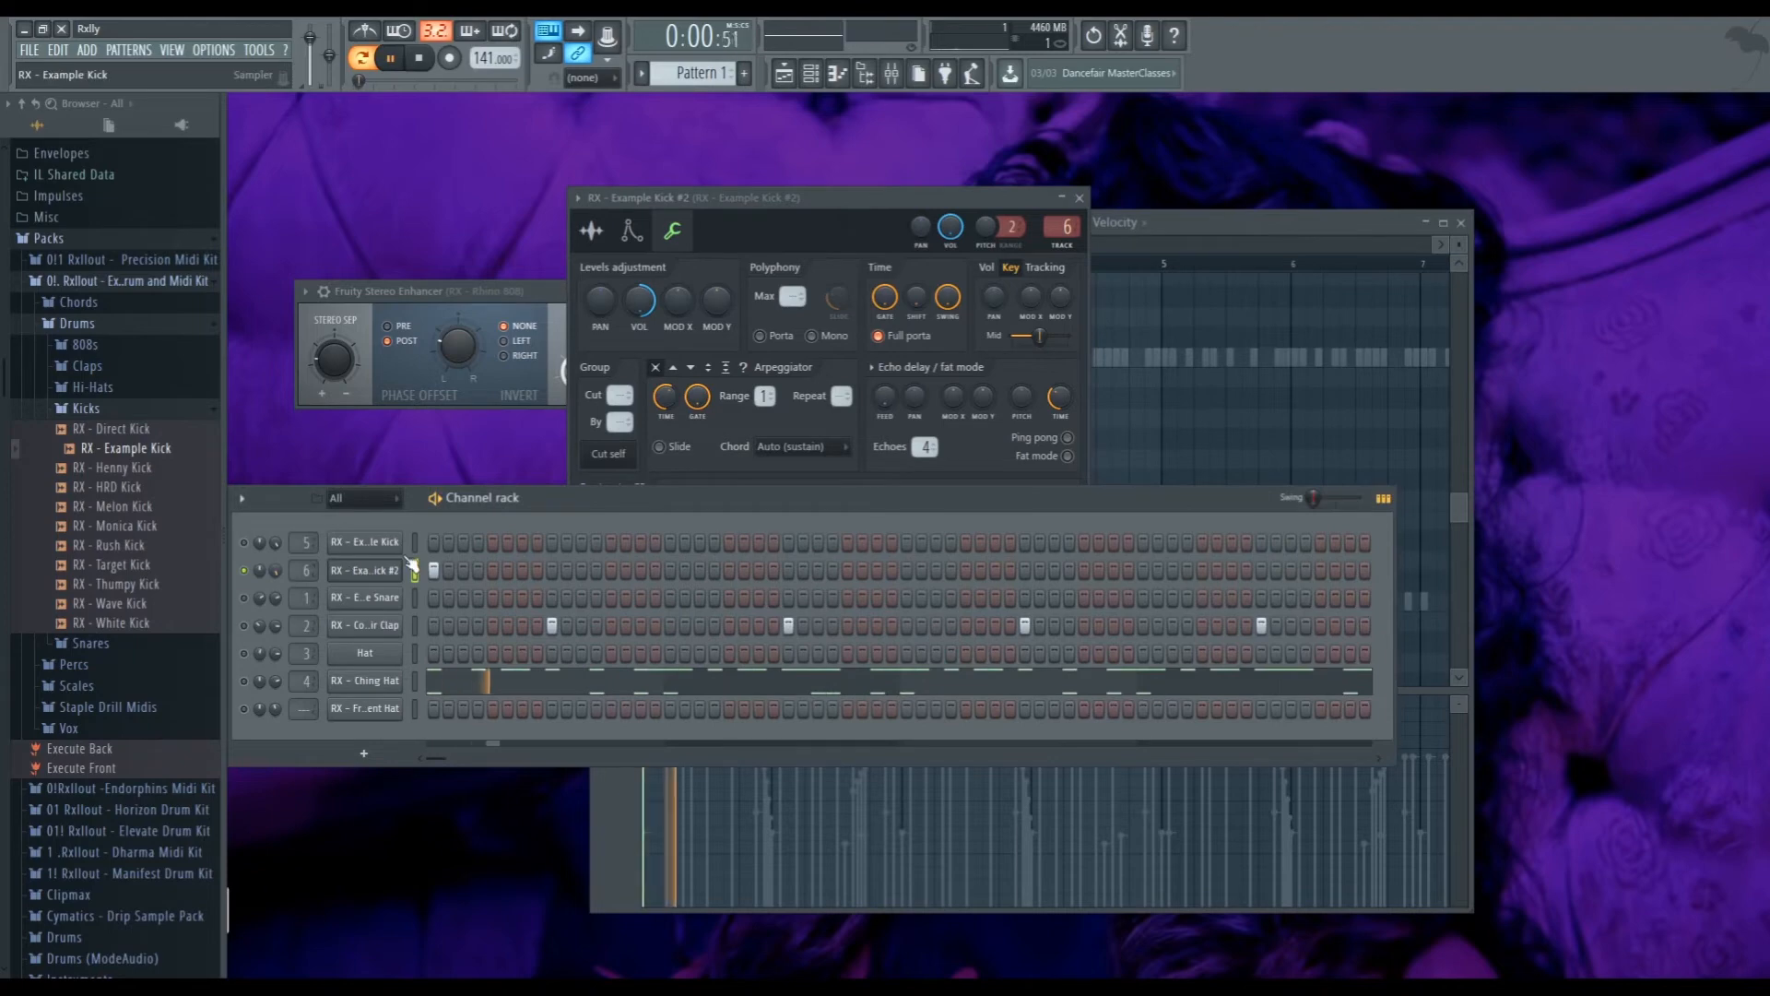
# Play the soloed kick repeatedly from the pattern's start to judge its boosted sound
pyautogui.press('space')
pyautogui.press('space')
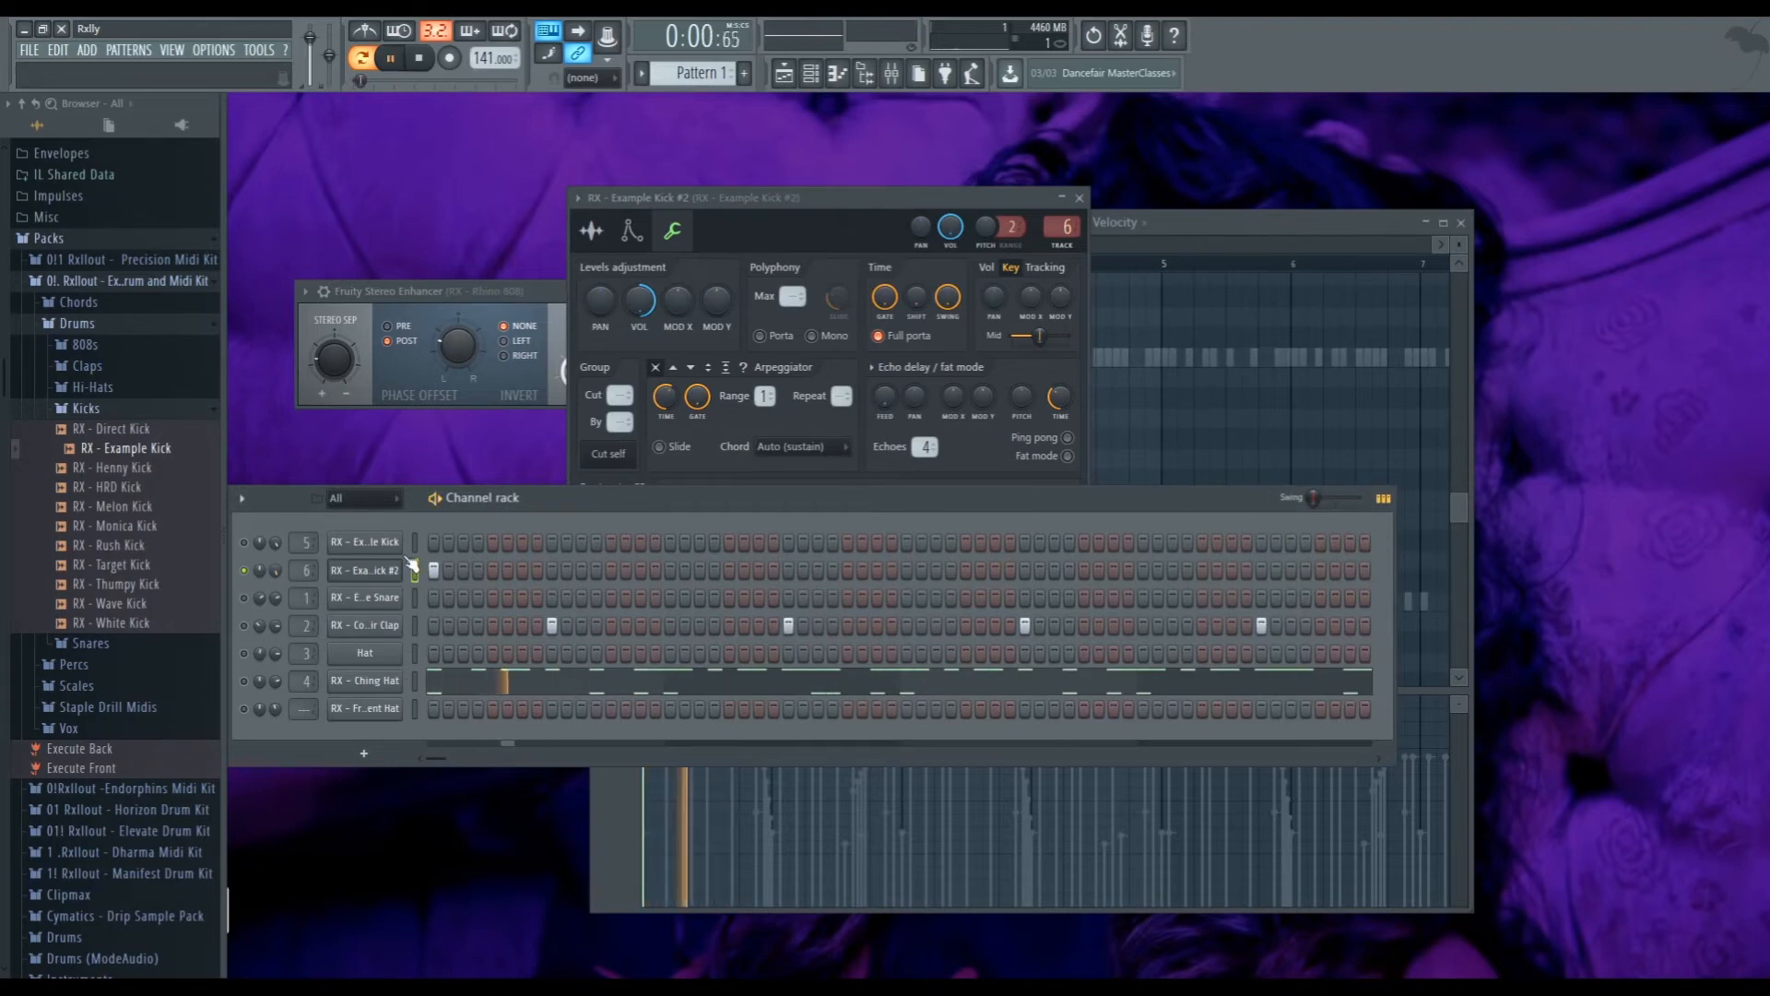
pyautogui.press('space')
pyautogui.press('space')
pyautogui.press('space')
pyautogui.press('space')
pyautogui.press('space')
pyautogui.press('space')
pyautogui.press('space')
pyautogui.press('space')
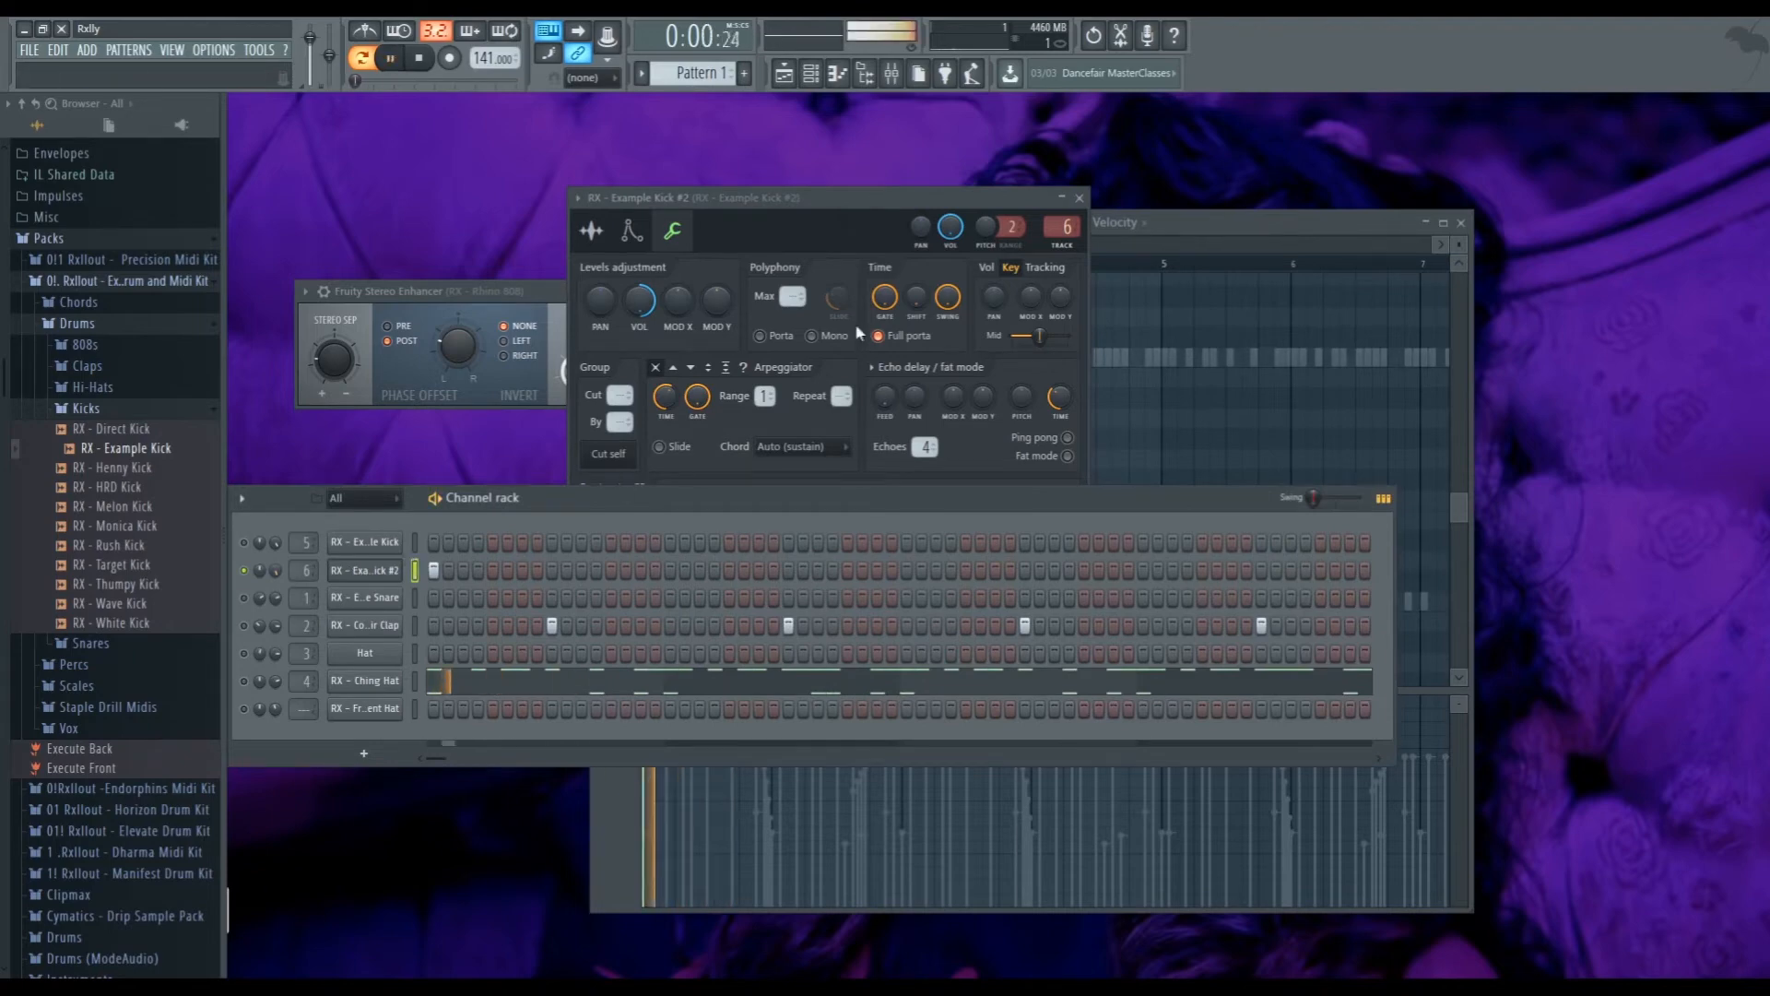
# Lower the mixer fader of the RX - Example Kick #2 track while auditioning the kick
pyautogui.click(891, 73)
pyautogui.press('space')
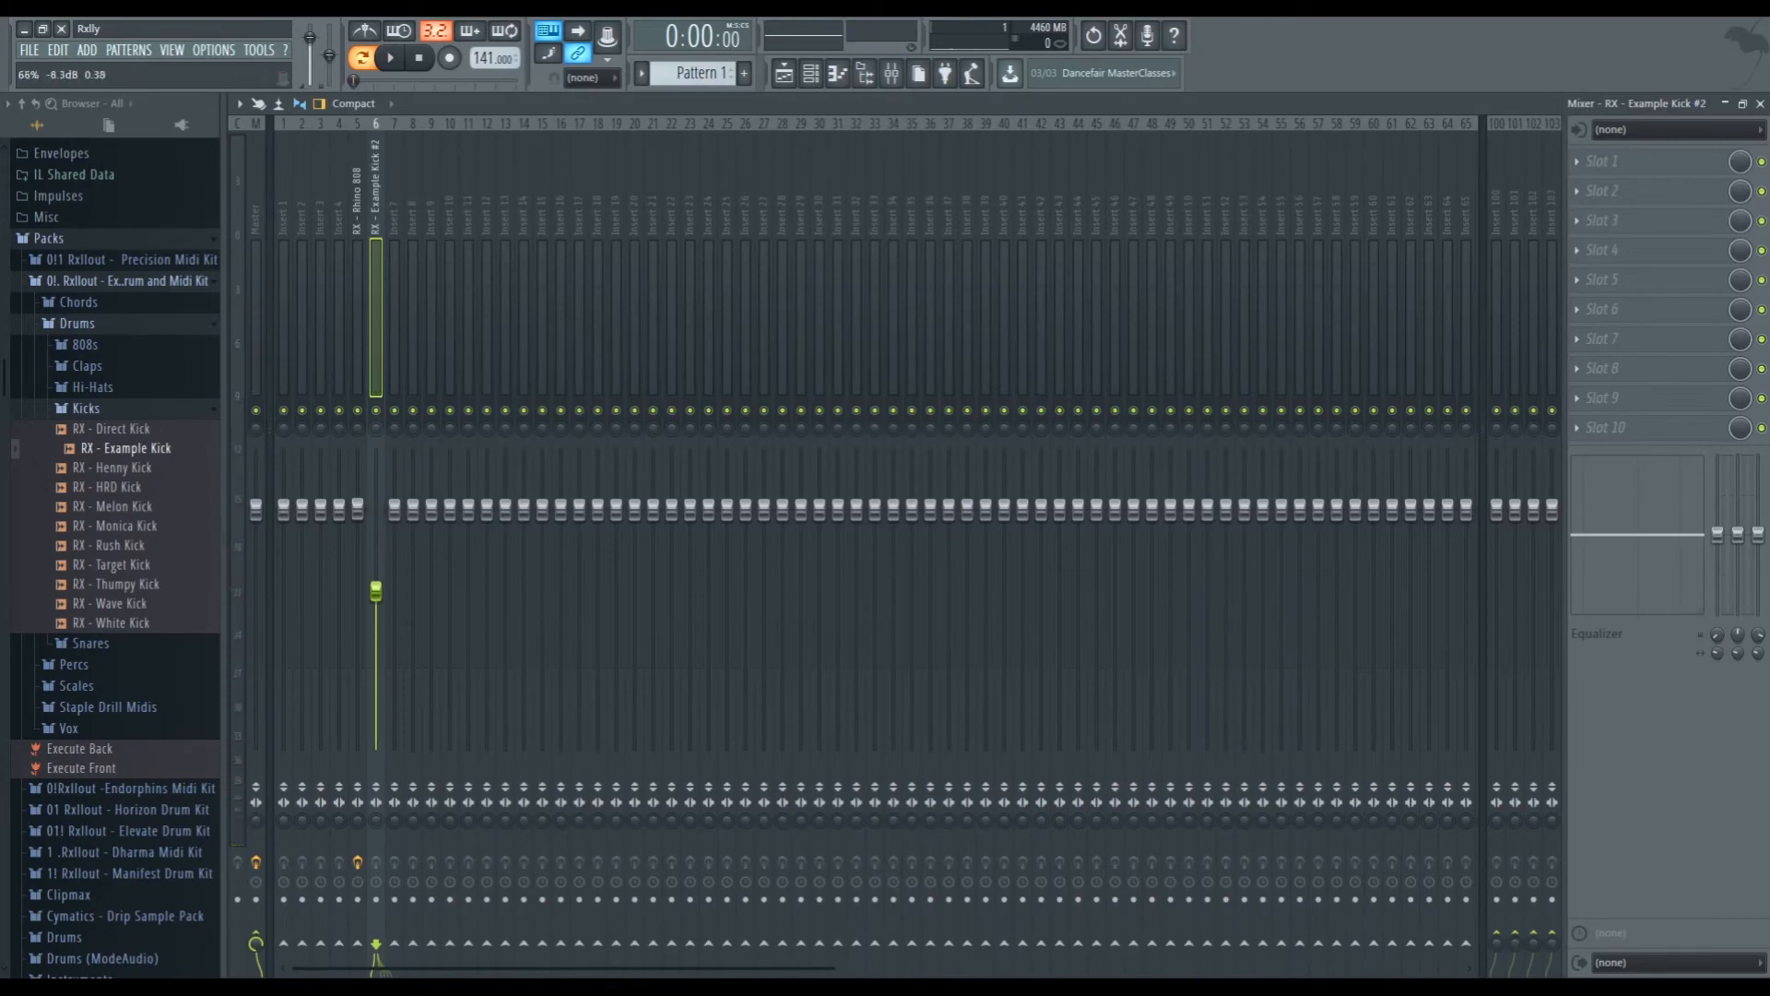
pyautogui.press('space')
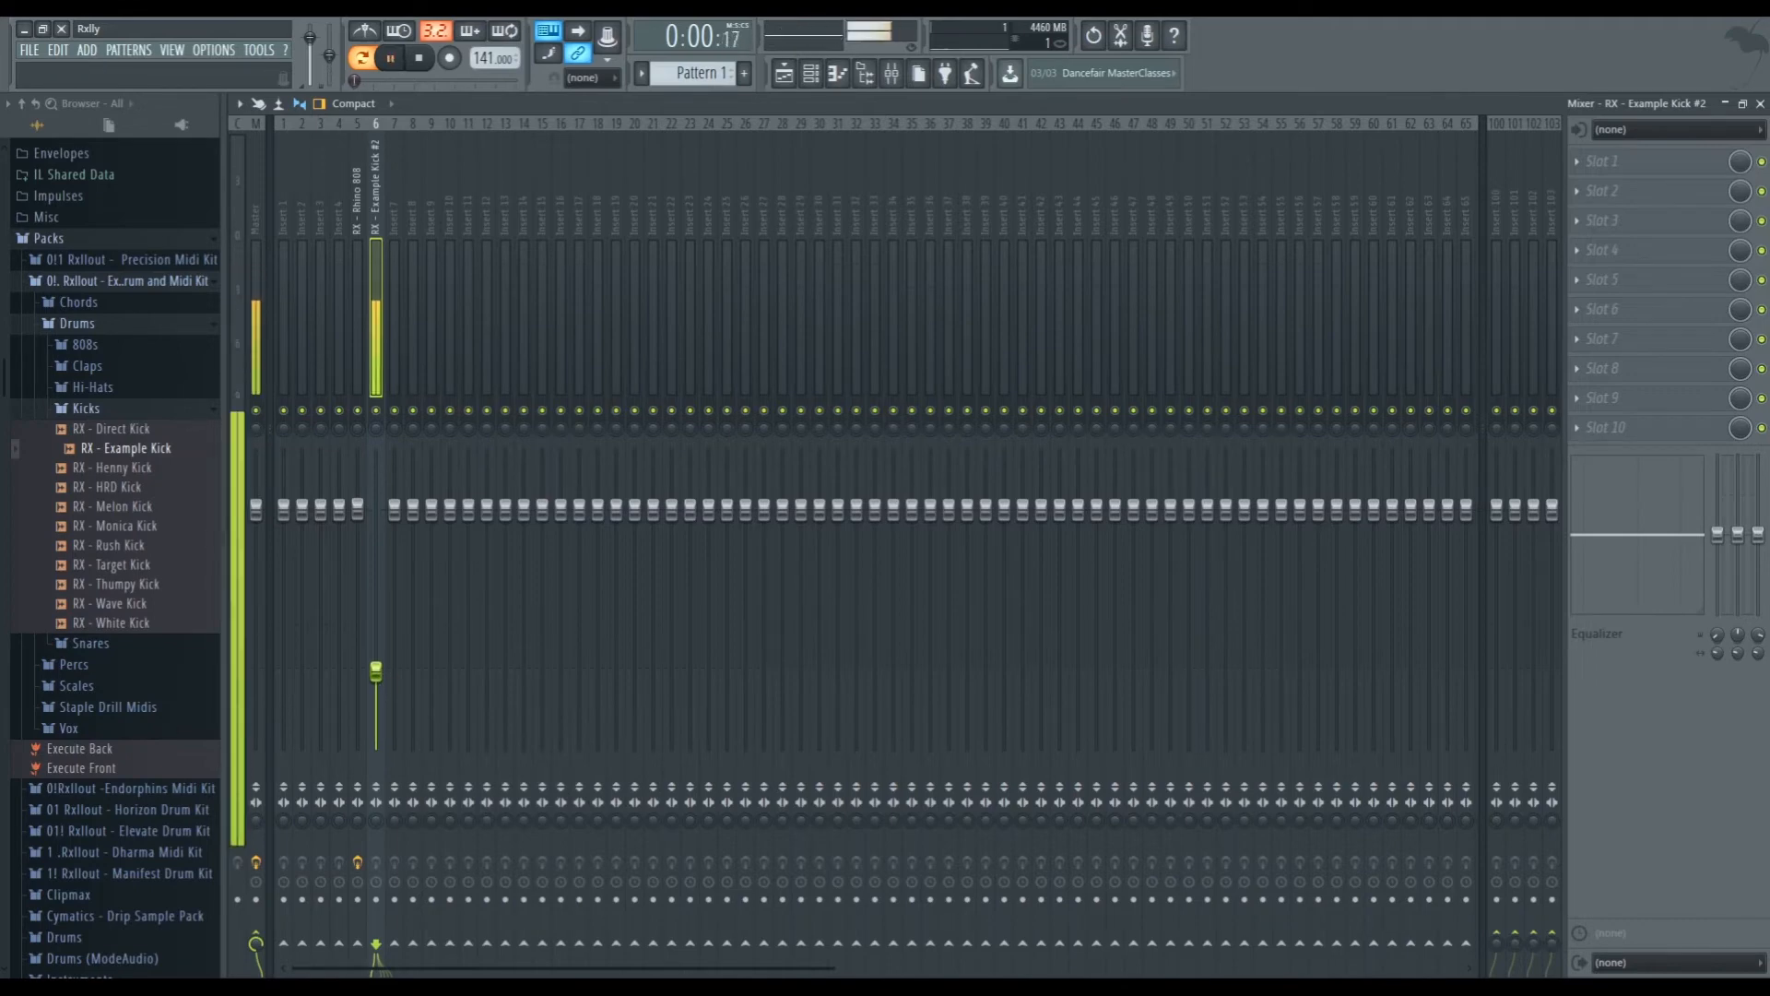
pyautogui.click(1760, 103)
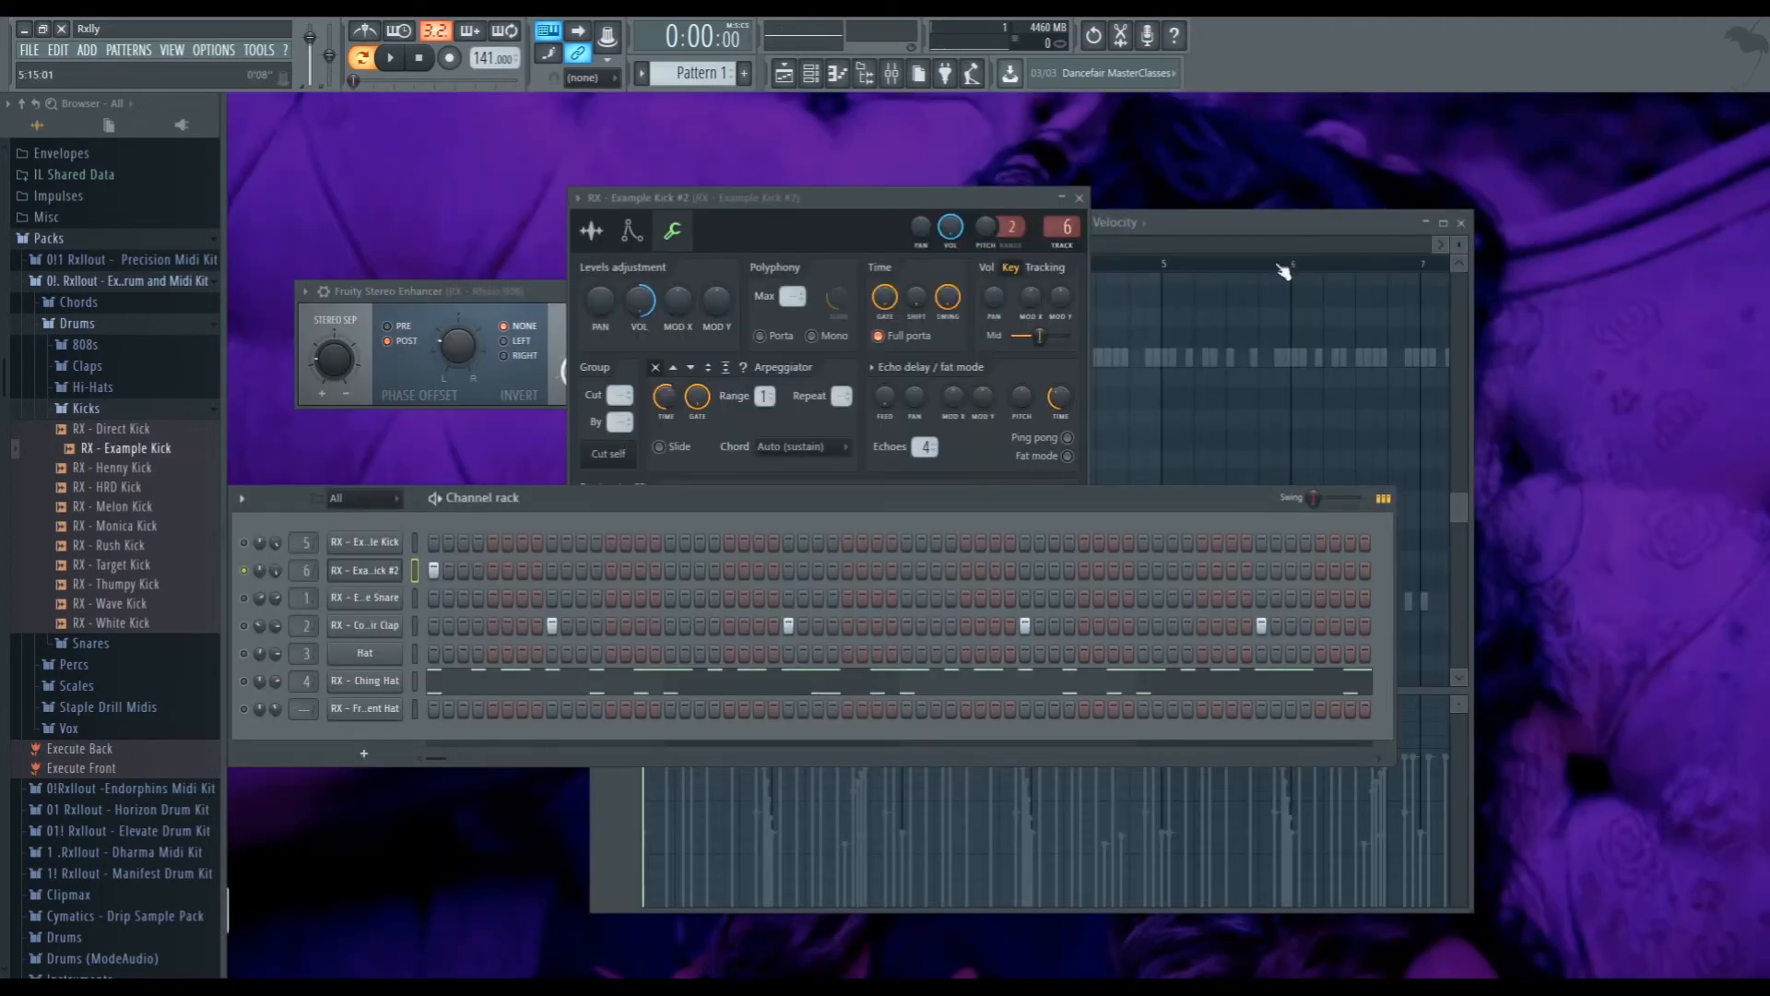
# Nudge up the RX - Corsair Clap channel's volume level adjustment and unmute the channel between short playbacks
pyautogui.click(366, 625)
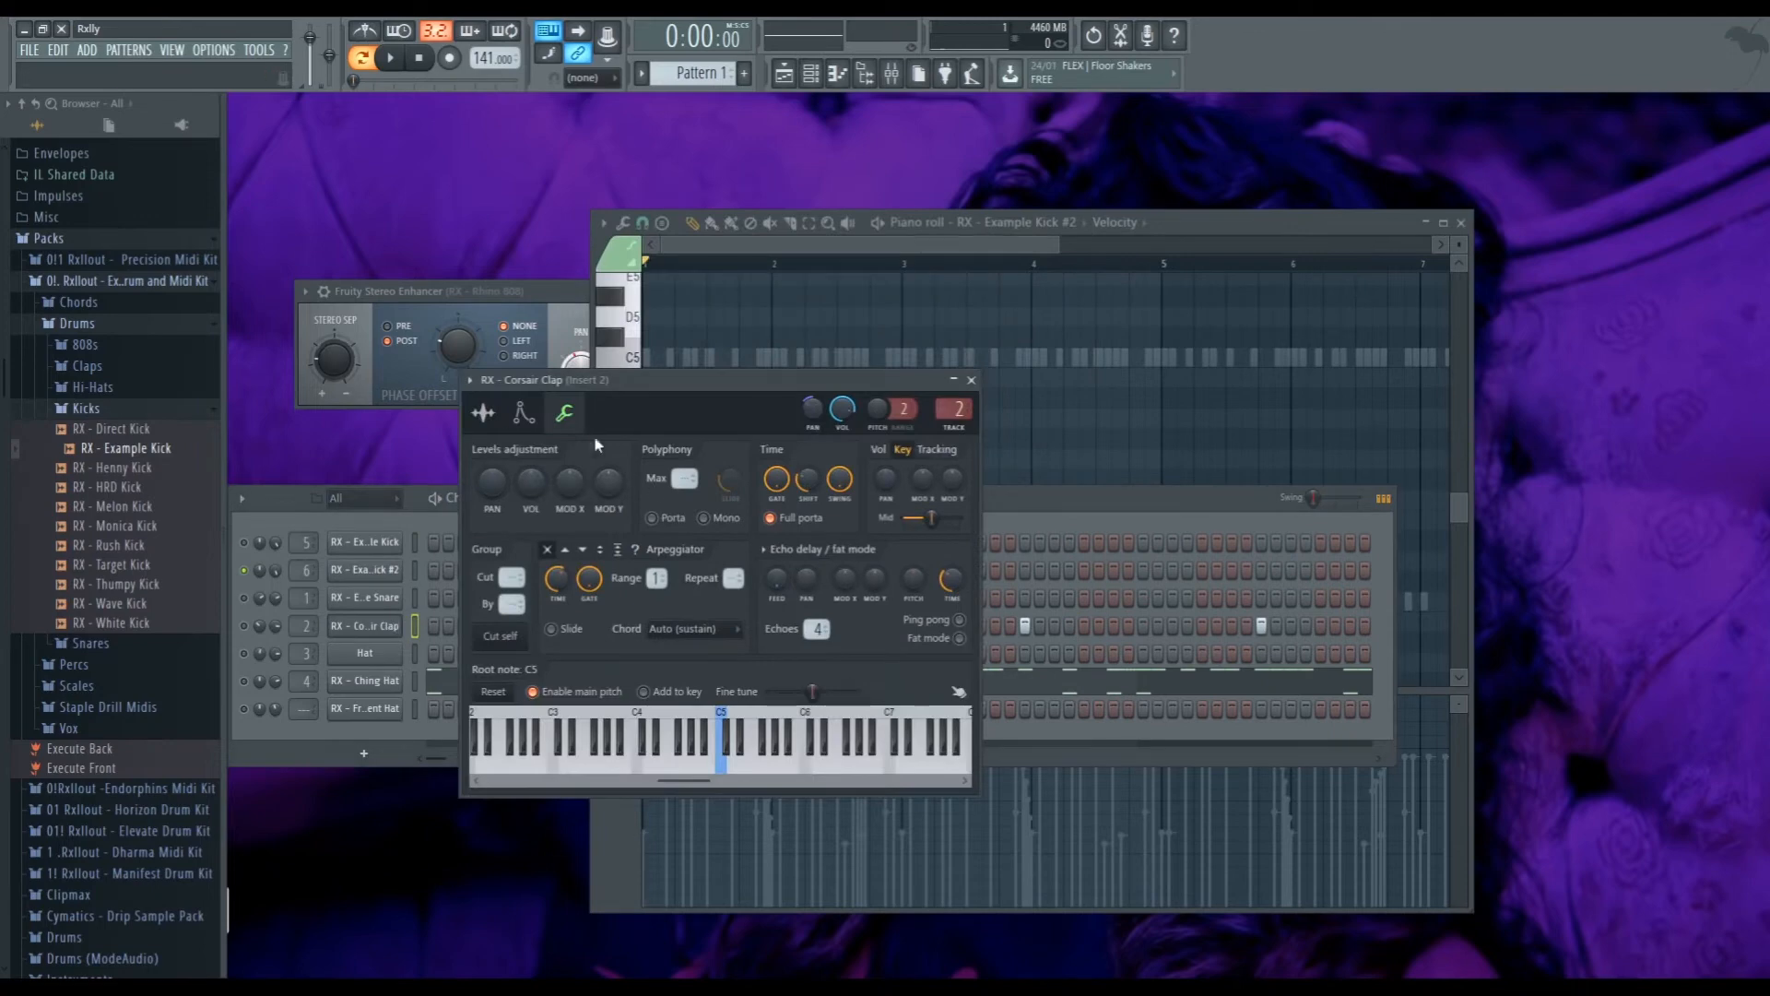
pyautogui.moveTo(532, 487); pyautogui.dragTo(532, 484)
pyautogui.press('space')
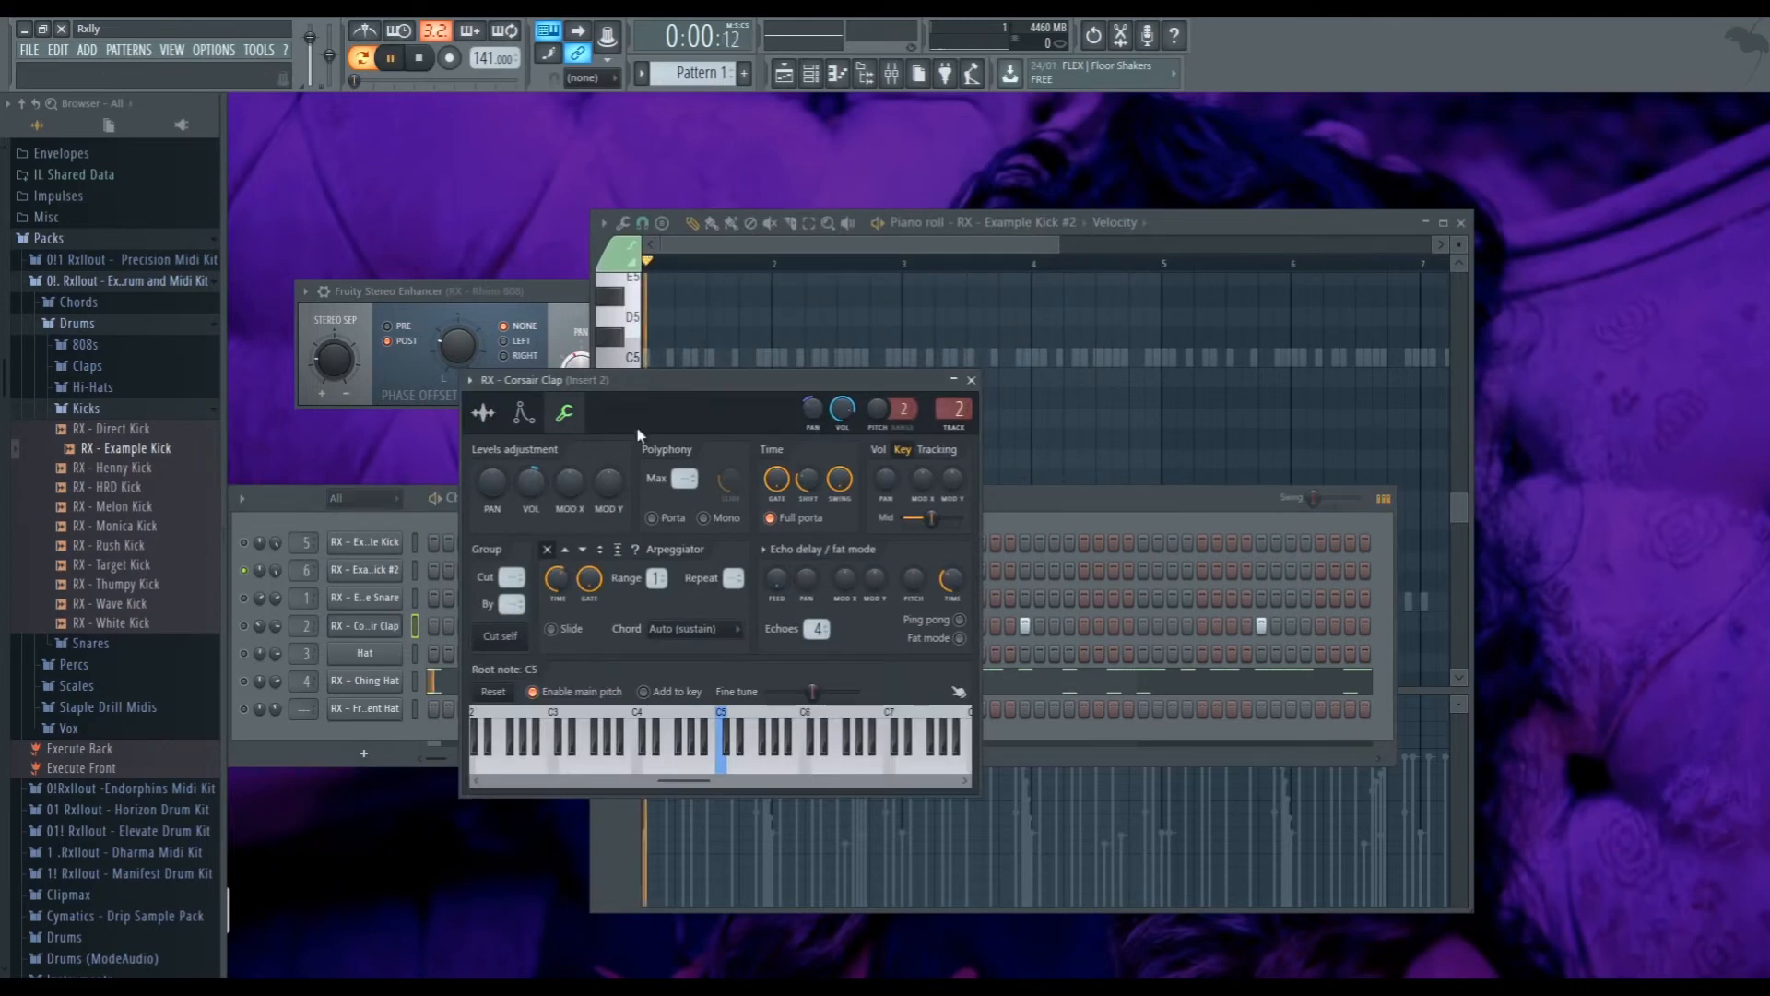
pyautogui.moveTo(705, 379); pyautogui.dragTo(898, 374)
pyautogui.click(245, 626)
pyautogui.press('space')
pyautogui.press('space')
# Raise the RX - Corsair Clap channel's volume level adjustment further and audition the boosted clap in the pattern
pyautogui.moveTo(826, 478); pyautogui.dragTo(827, 443)
pyautogui.press('space')
pyautogui.press('space')
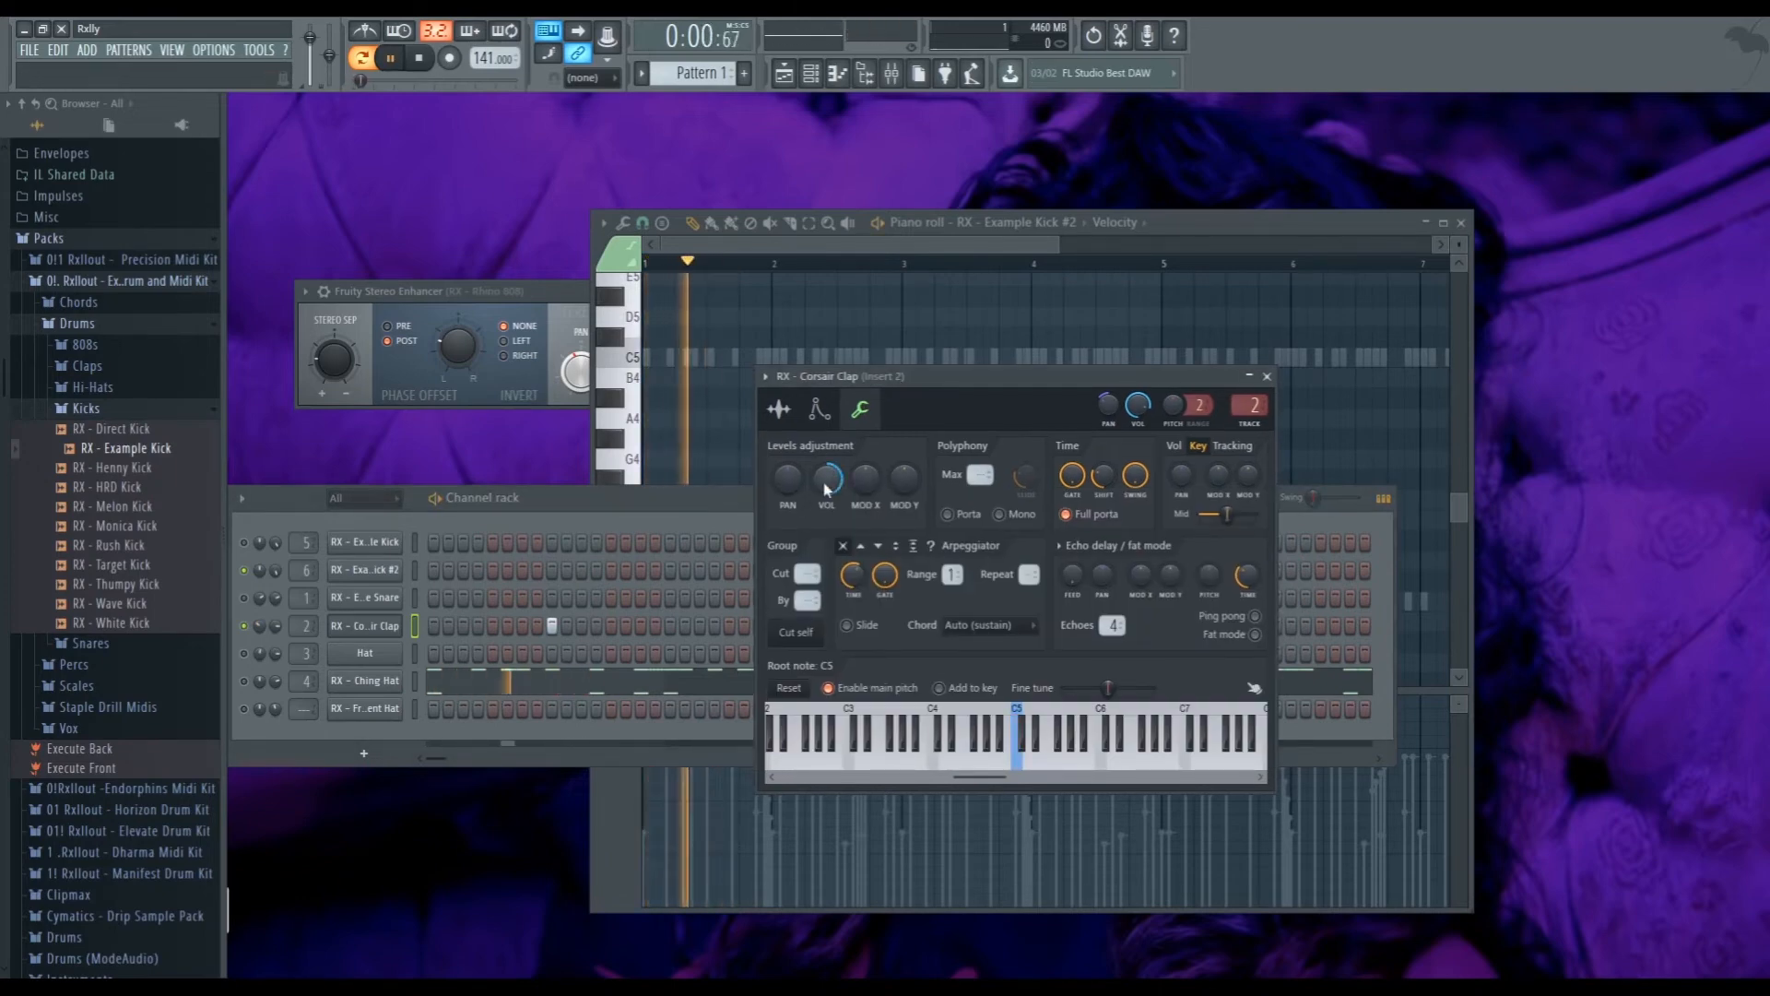
pyautogui.press('space')
pyautogui.click(564, 614)
pyautogui.press('space')
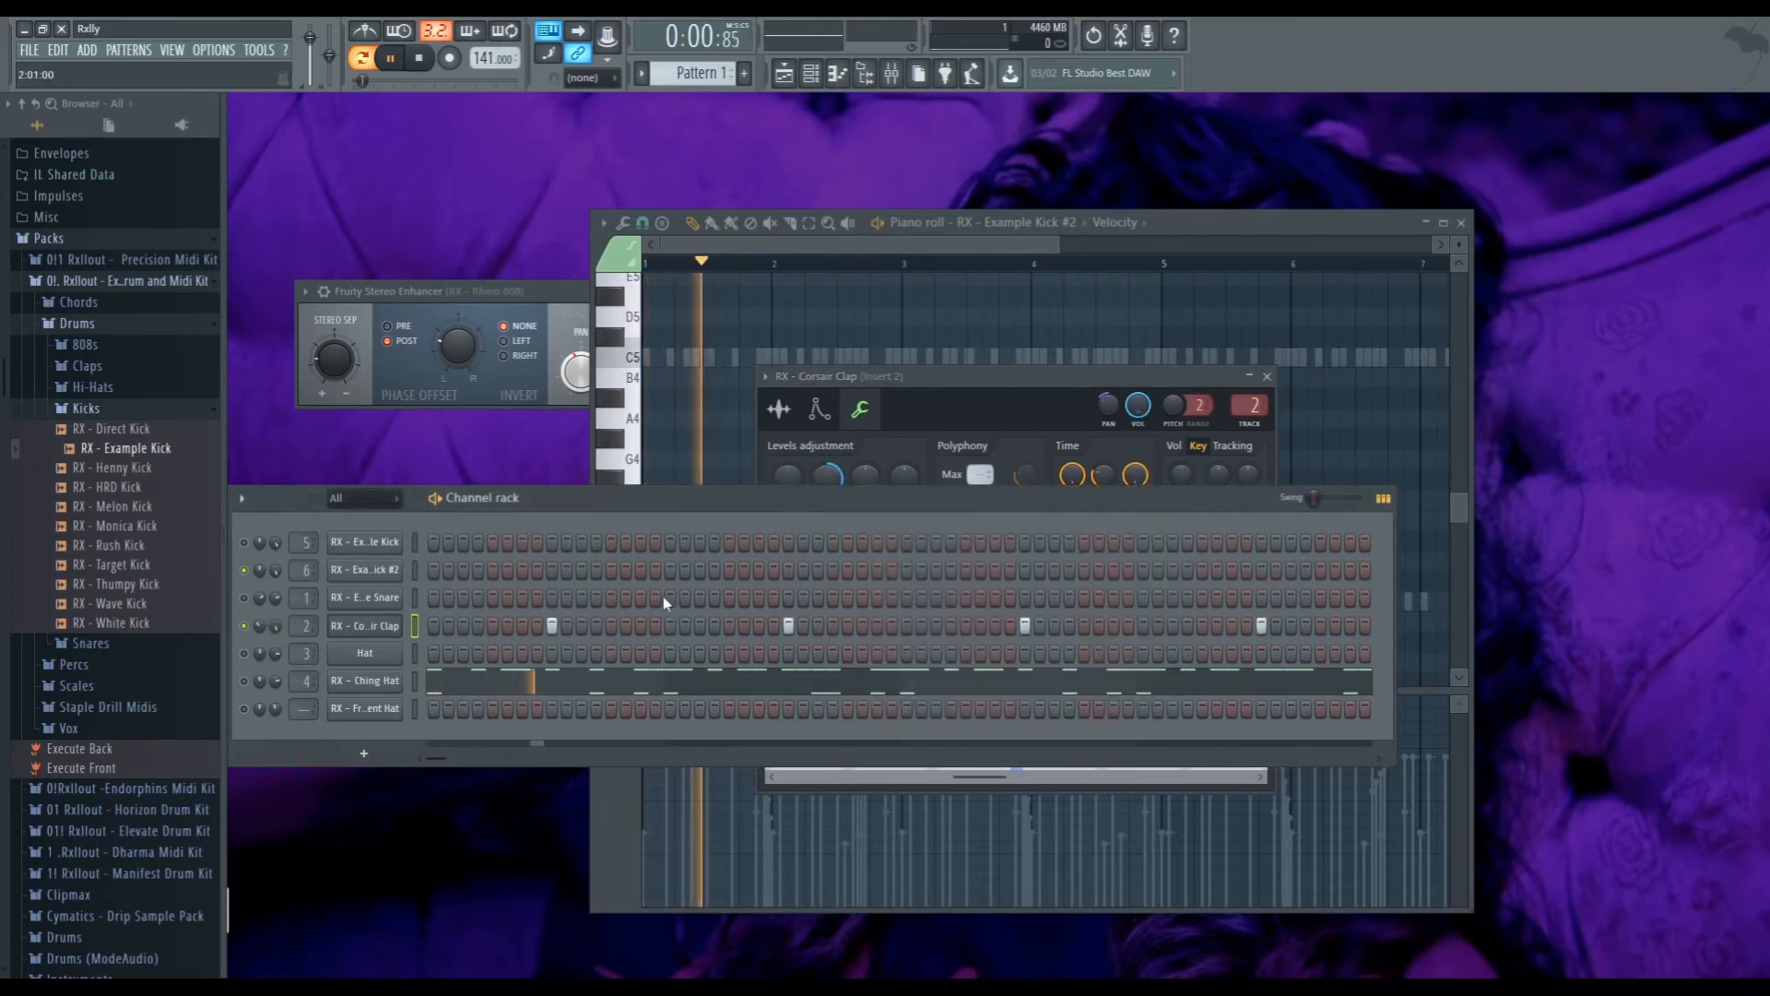
pyautogui.press('space')
pyautogui.click(899, 432)
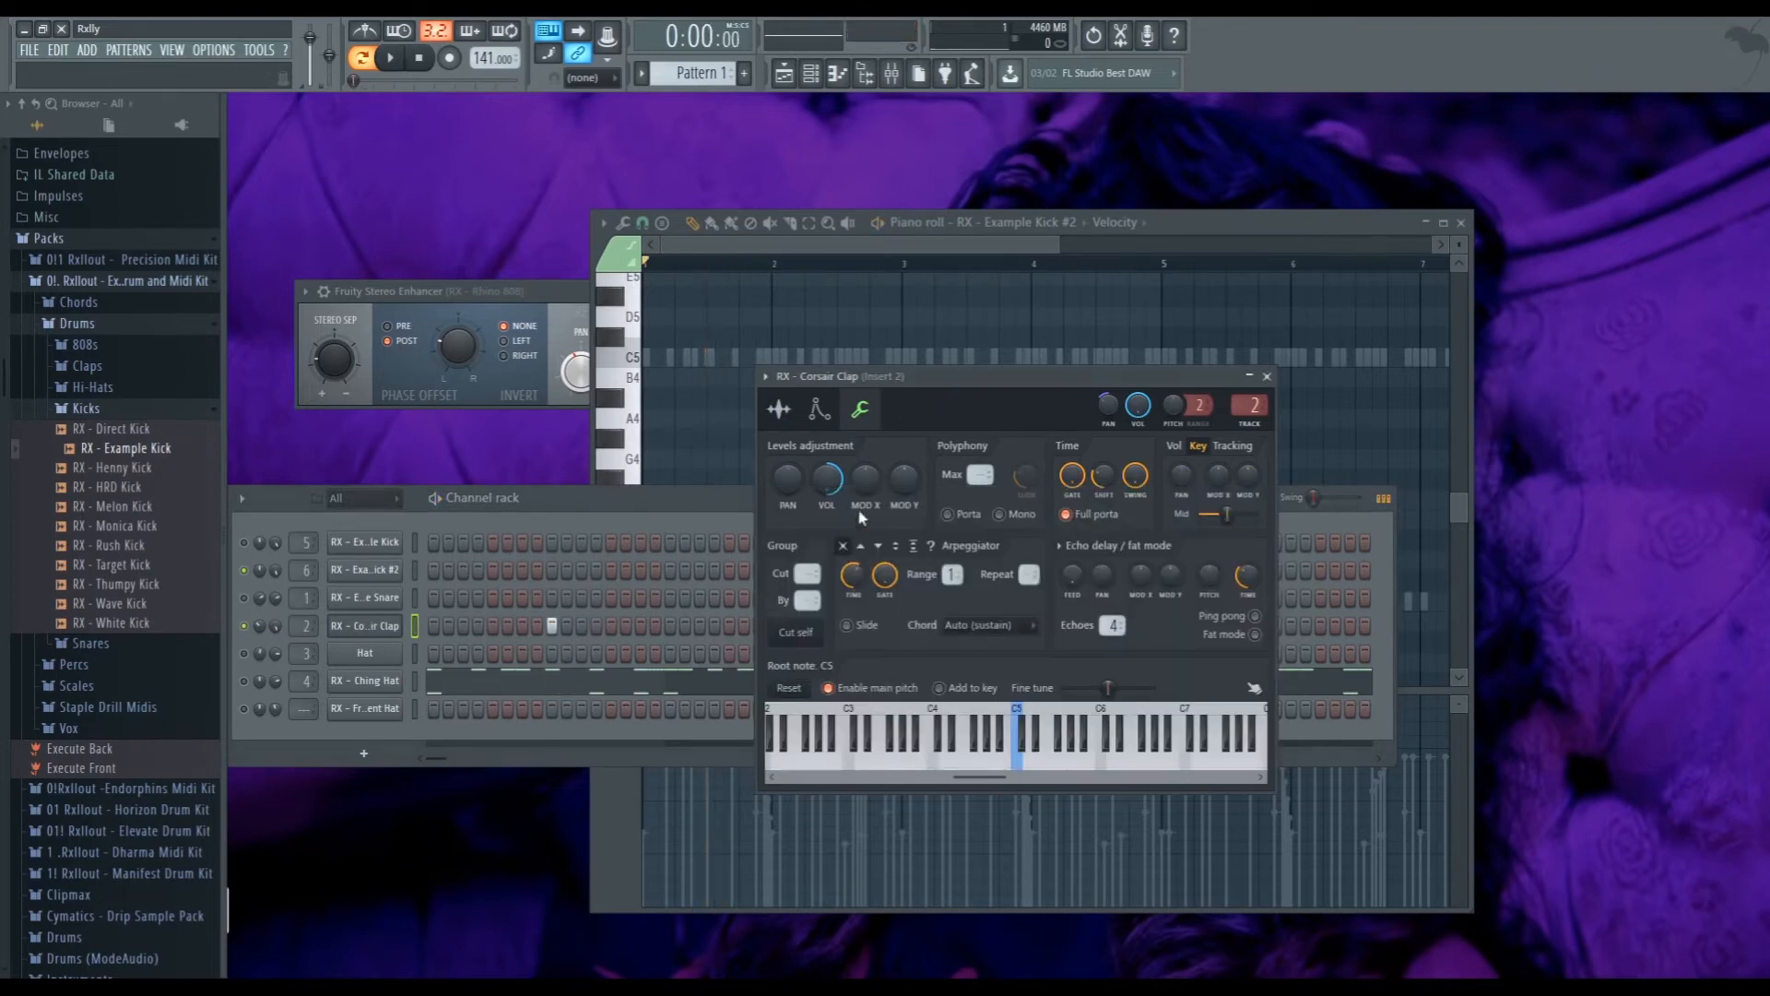
# Audition several kick samples from the Kicks folder and replace the RX - Example Kick #2 sample with RX - Henny Kick
pyautogui.click(385, 555)
pyautogui.click(135, 603)
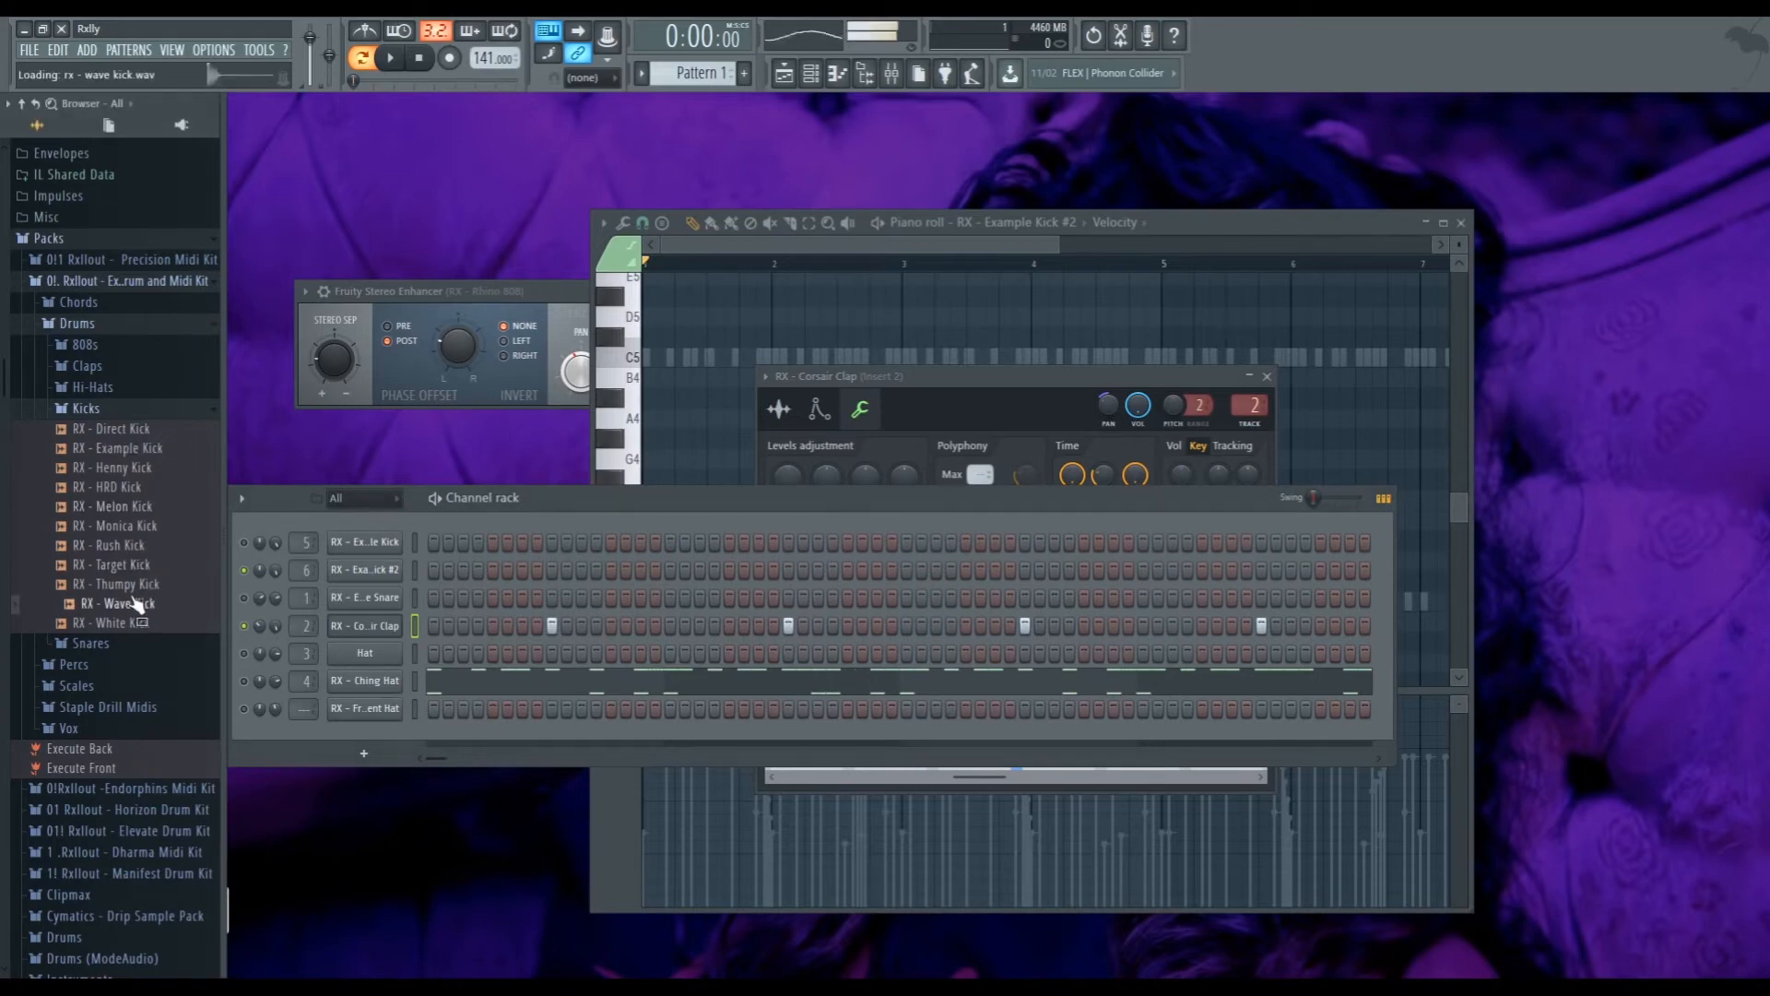
pyautogui.click(142, 586)
pyautogui.click(142, 546)
pyautogui.click(148, 510)
pyautogui.click(152, 491)
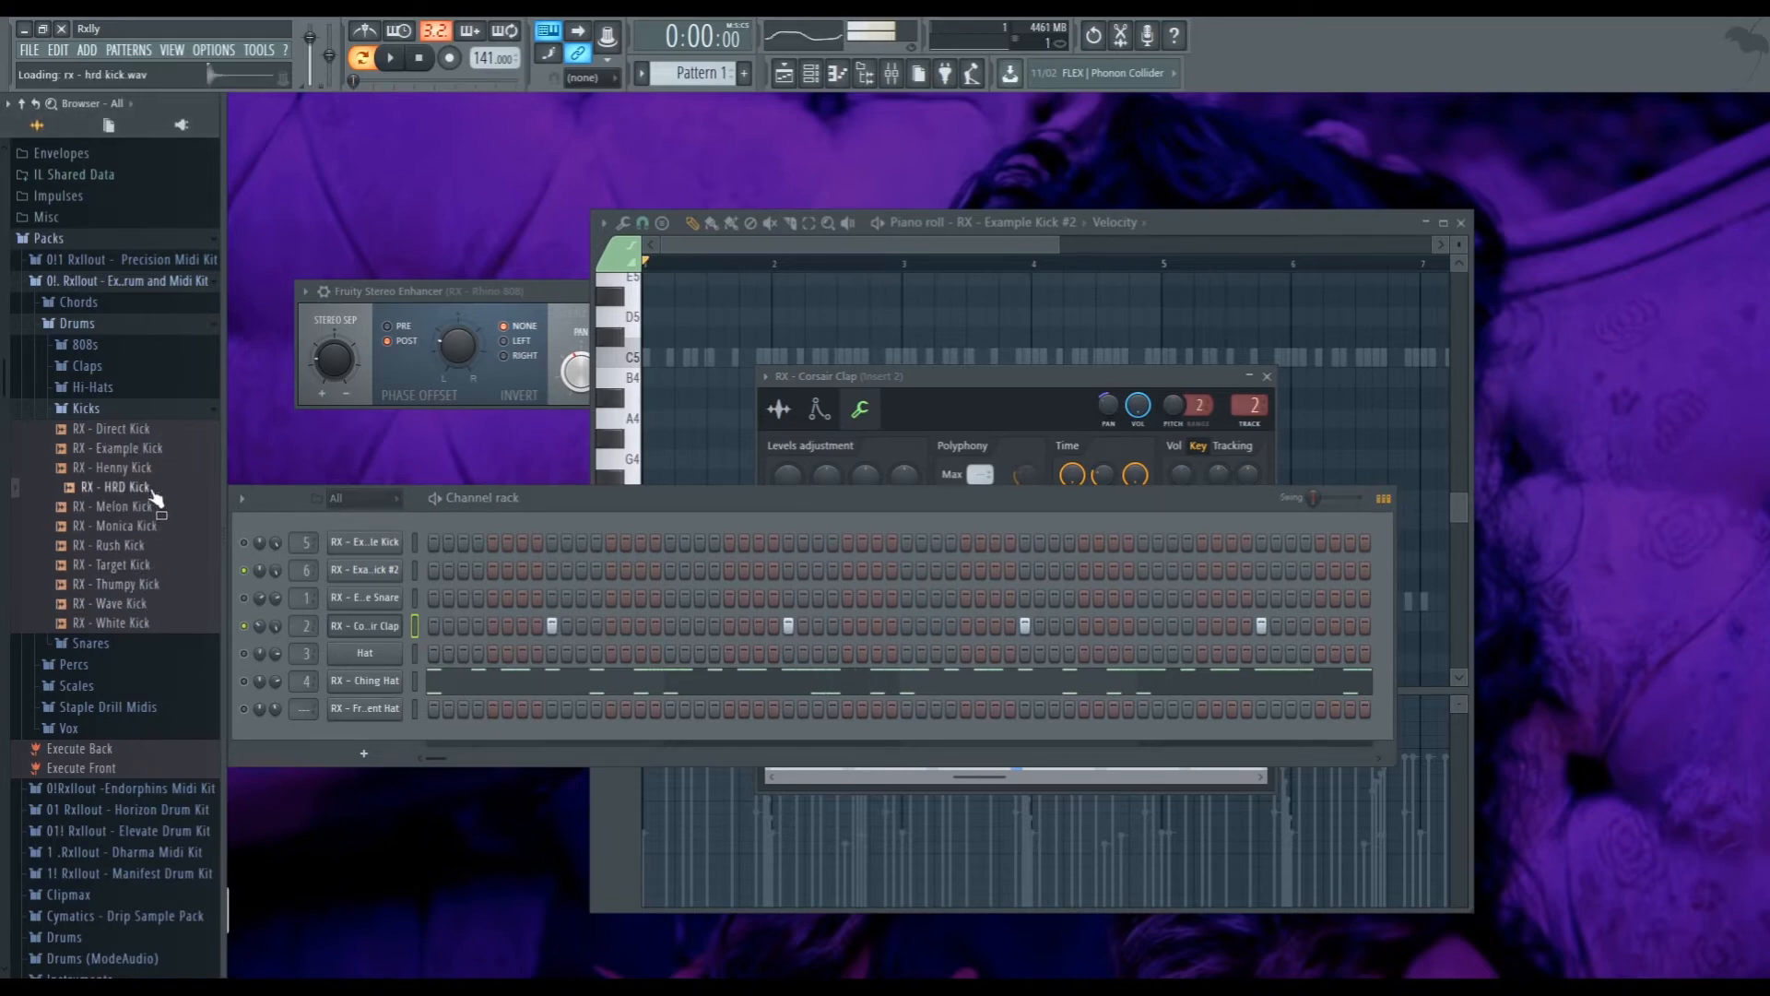
pyautogui.click(129, 468)
pyautogui.moveTo(129, 468); pyautogui.dragTo(364, 569)
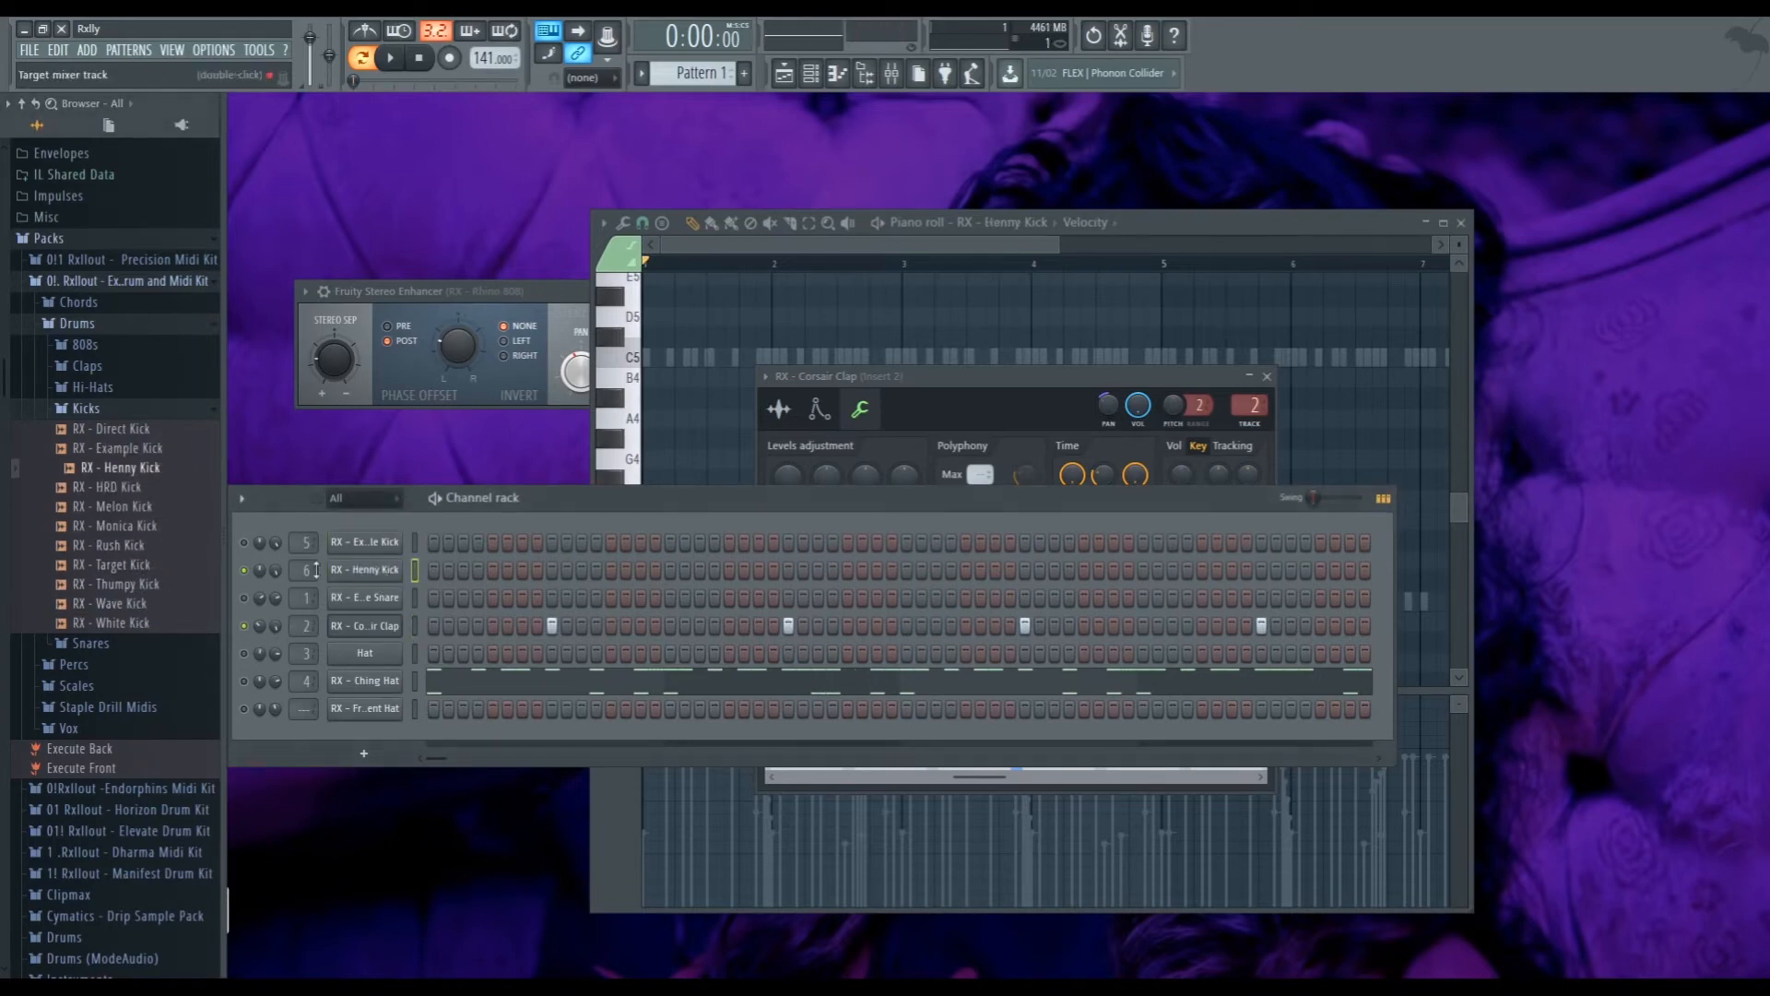
# Place an RX - Henny Kick hit on the pattern's first step and play it
pyautogui.click(367, 569)
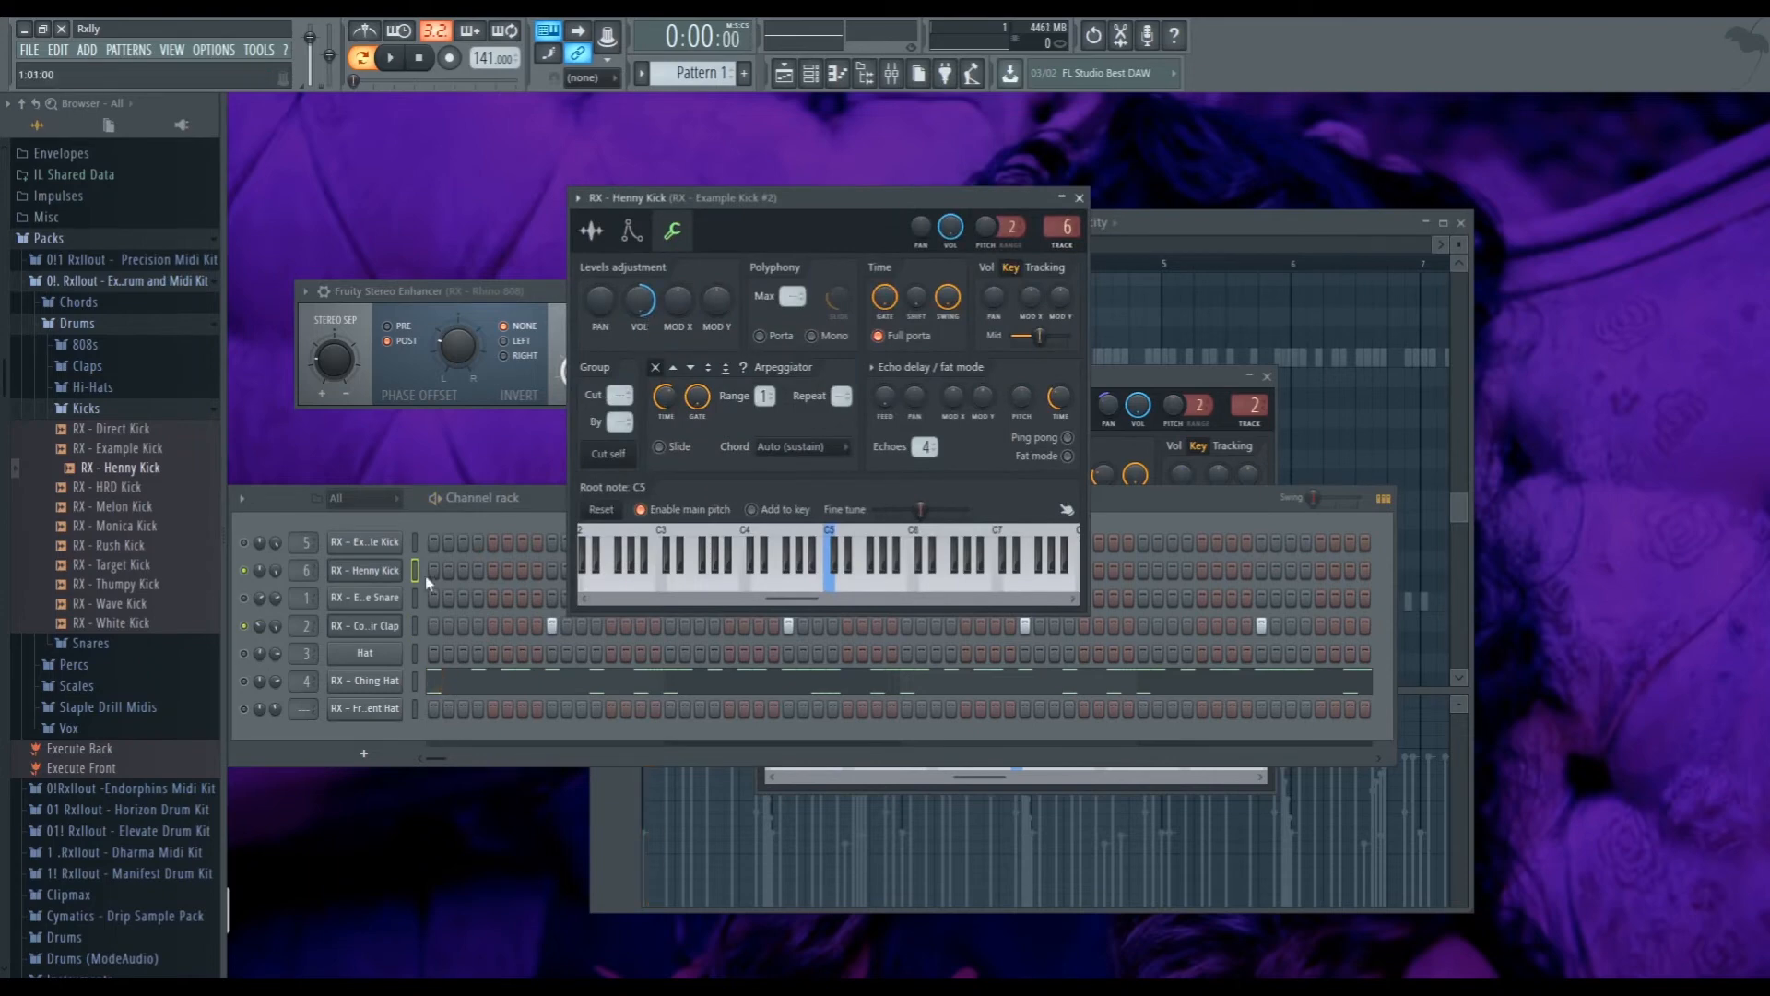
pyautogui.click(434, 570)
pyautogui.press('space')
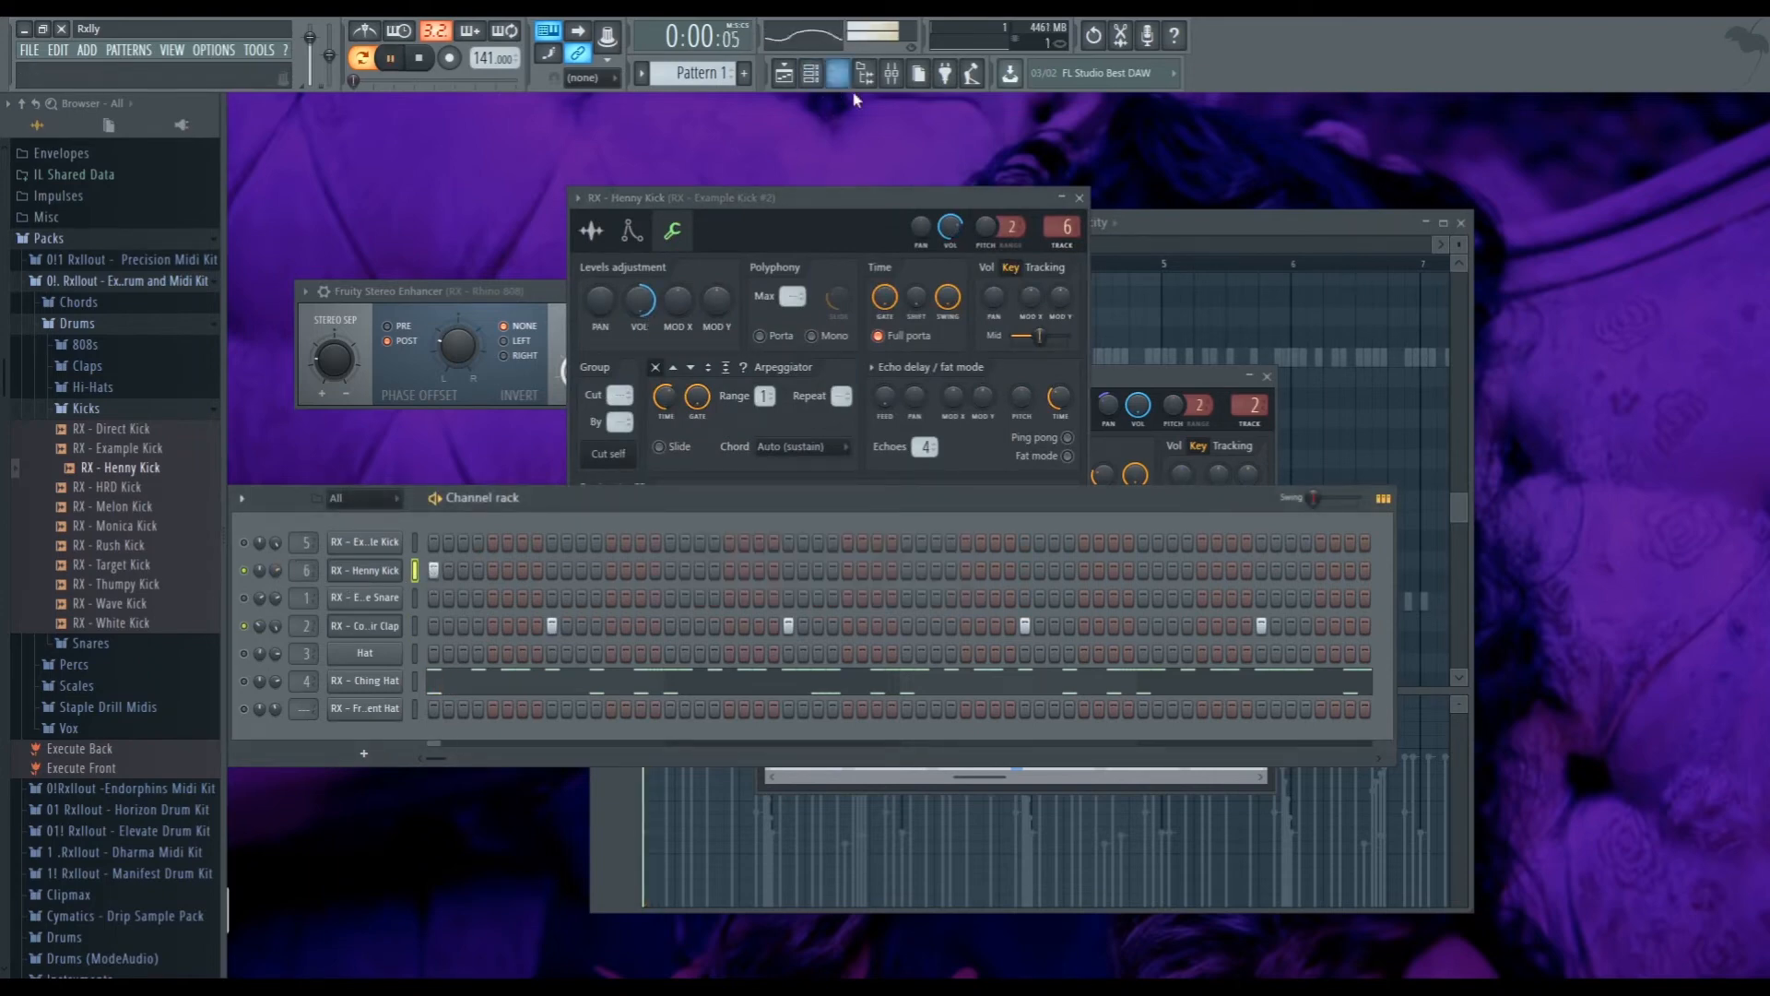
pyautogui.click(367, 570)
pyautogui.press('space')
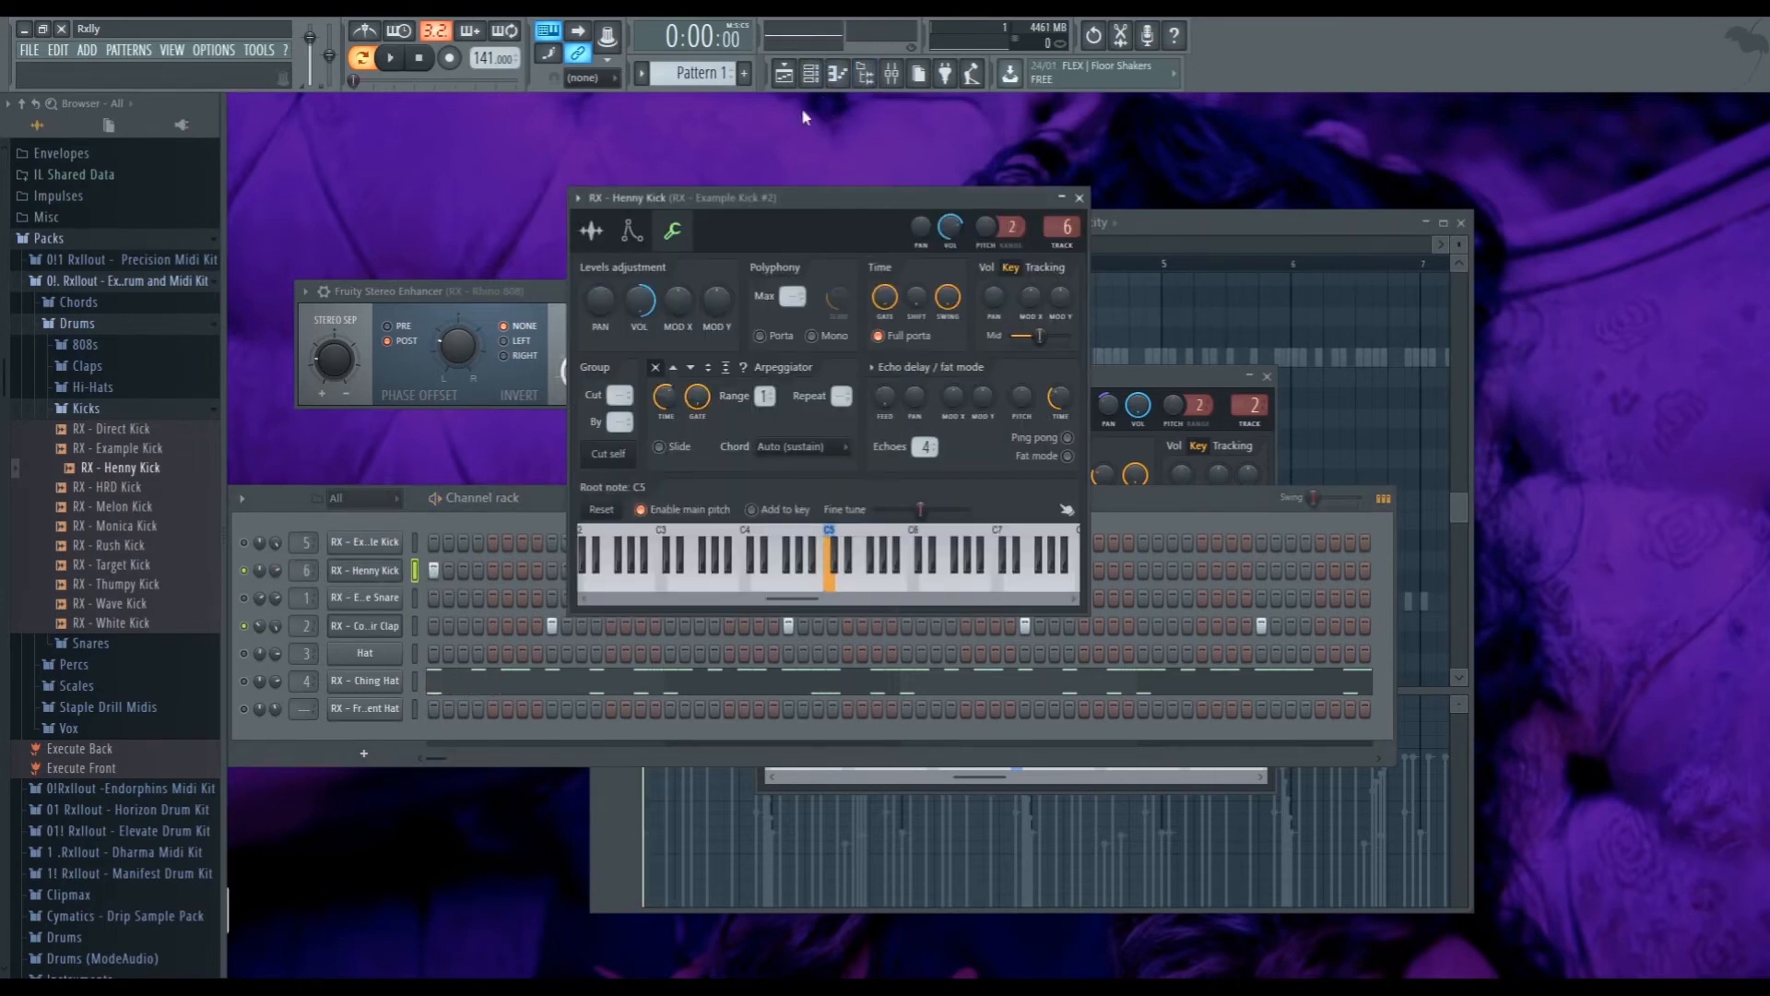
# Lower the fader of mixer track 6 to about 52% (-12.1 dB) while playing the Henny Kick
pyautogui.click(891, 73)
pyautogui.press('space')
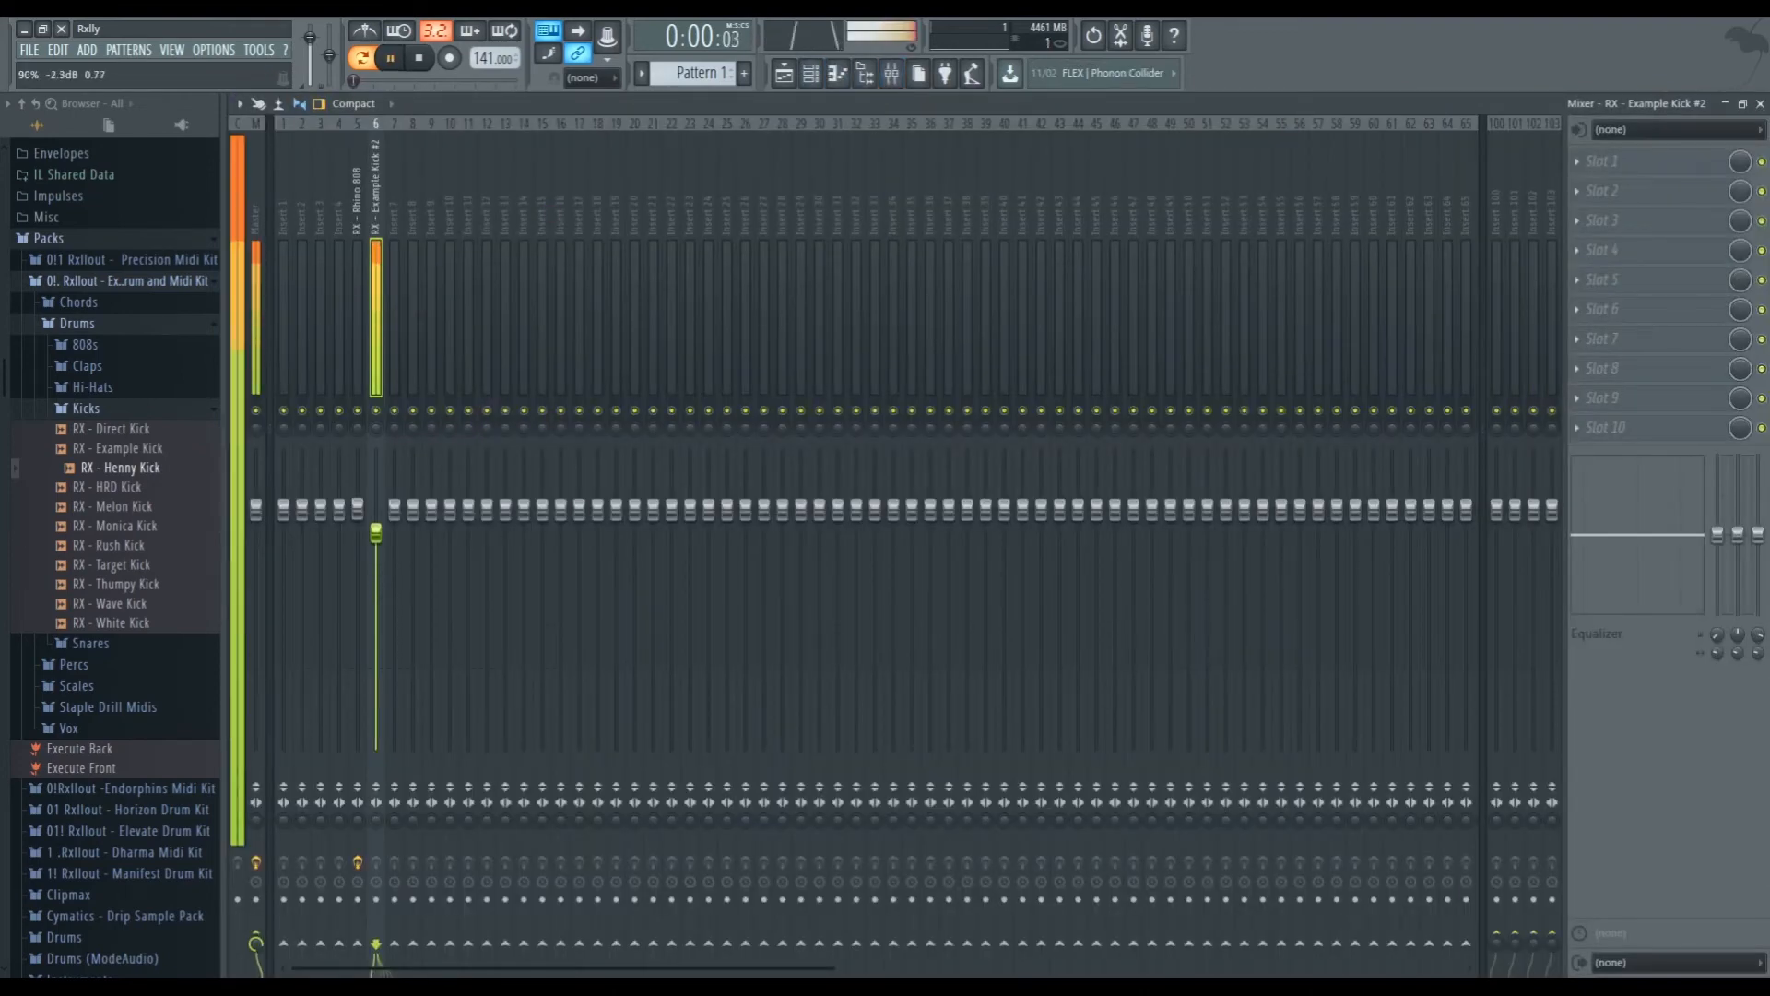
pyautogui.moveTo(376, 533); pyautogui.dragTo(377, 624)
pyautogui.press('space')
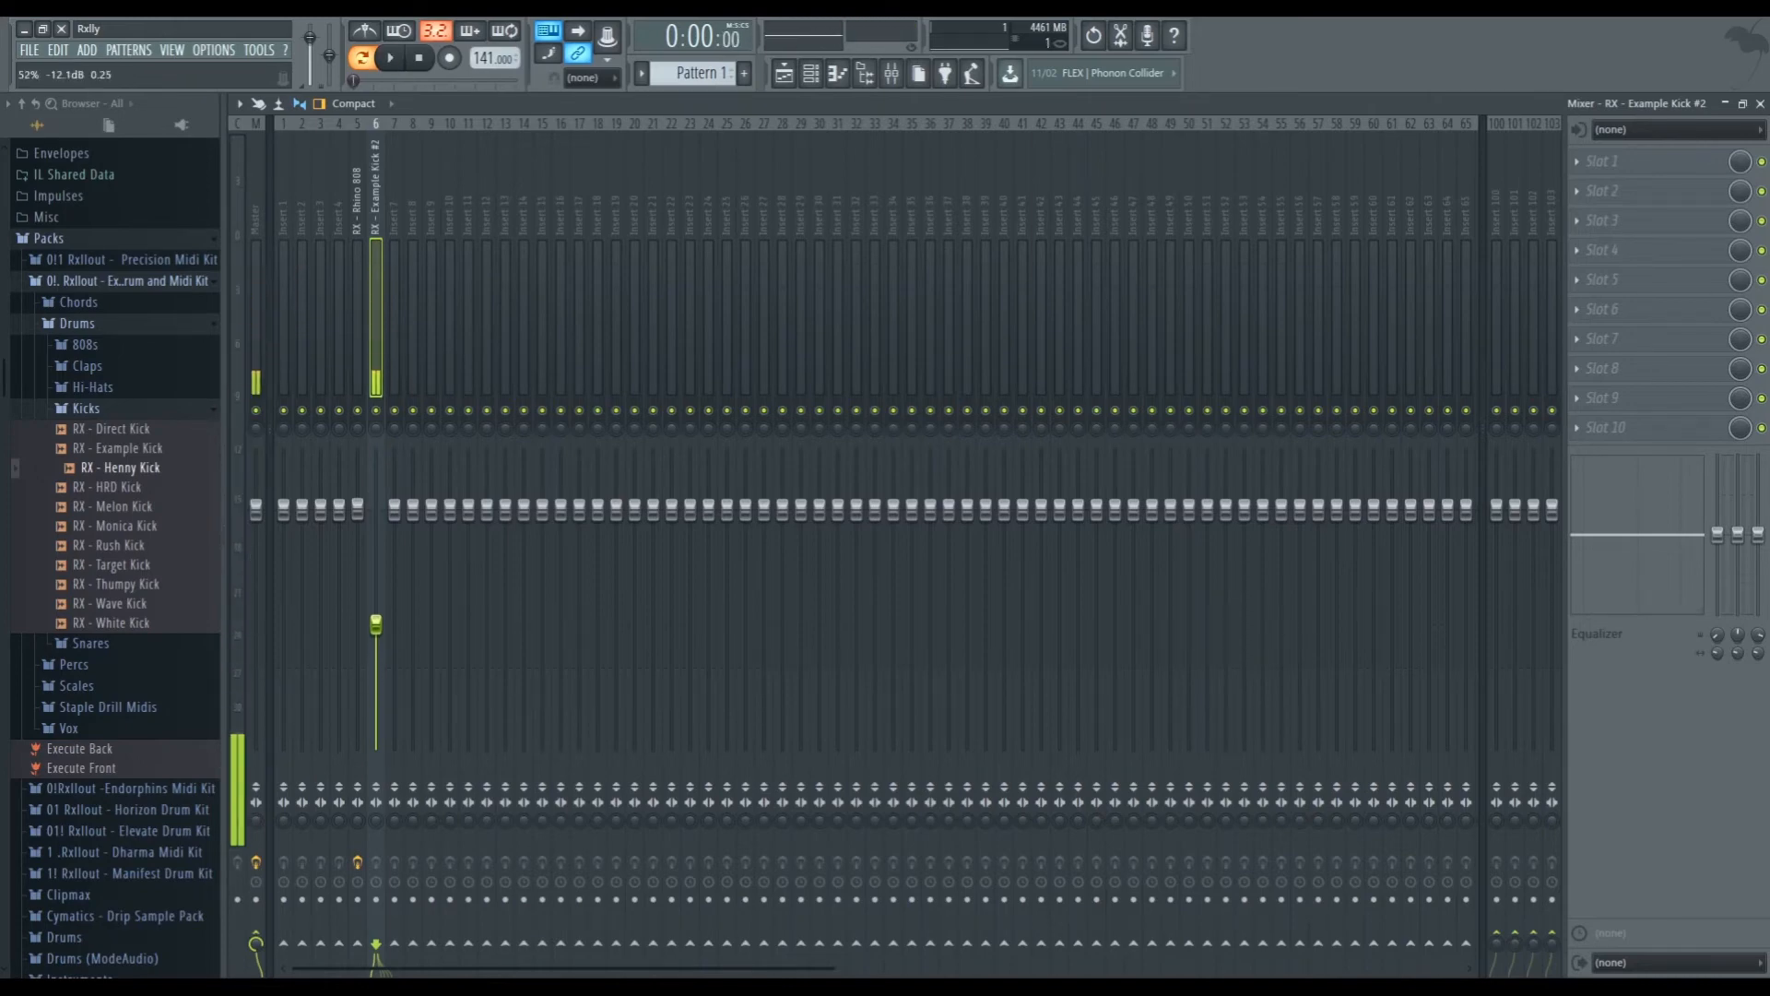
pyautogui.click(1759, 104)
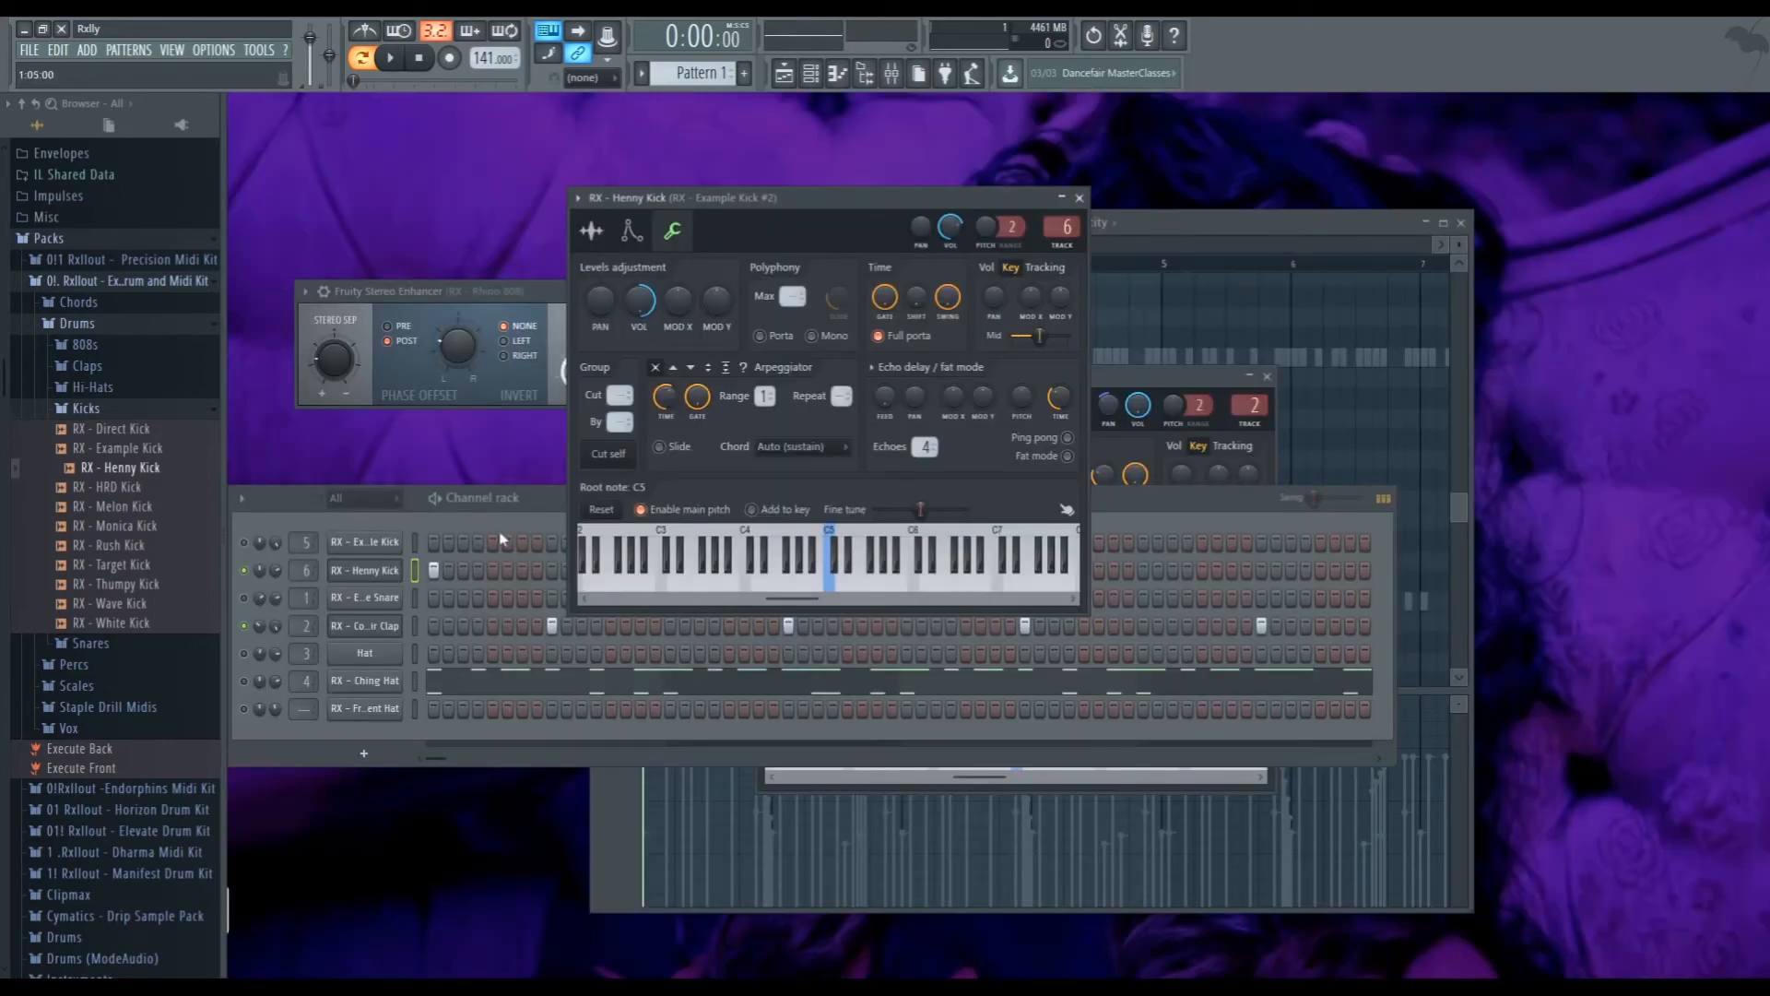
# Unmute the RX - Ching Hat channel and lower the RX - Henny Kick channel volume to about 61% during playback
pyautogui.click(244, 683)
pyautogui.click(396, 570)
pyautogui.click(397, 570)
pyautogui.press('space')
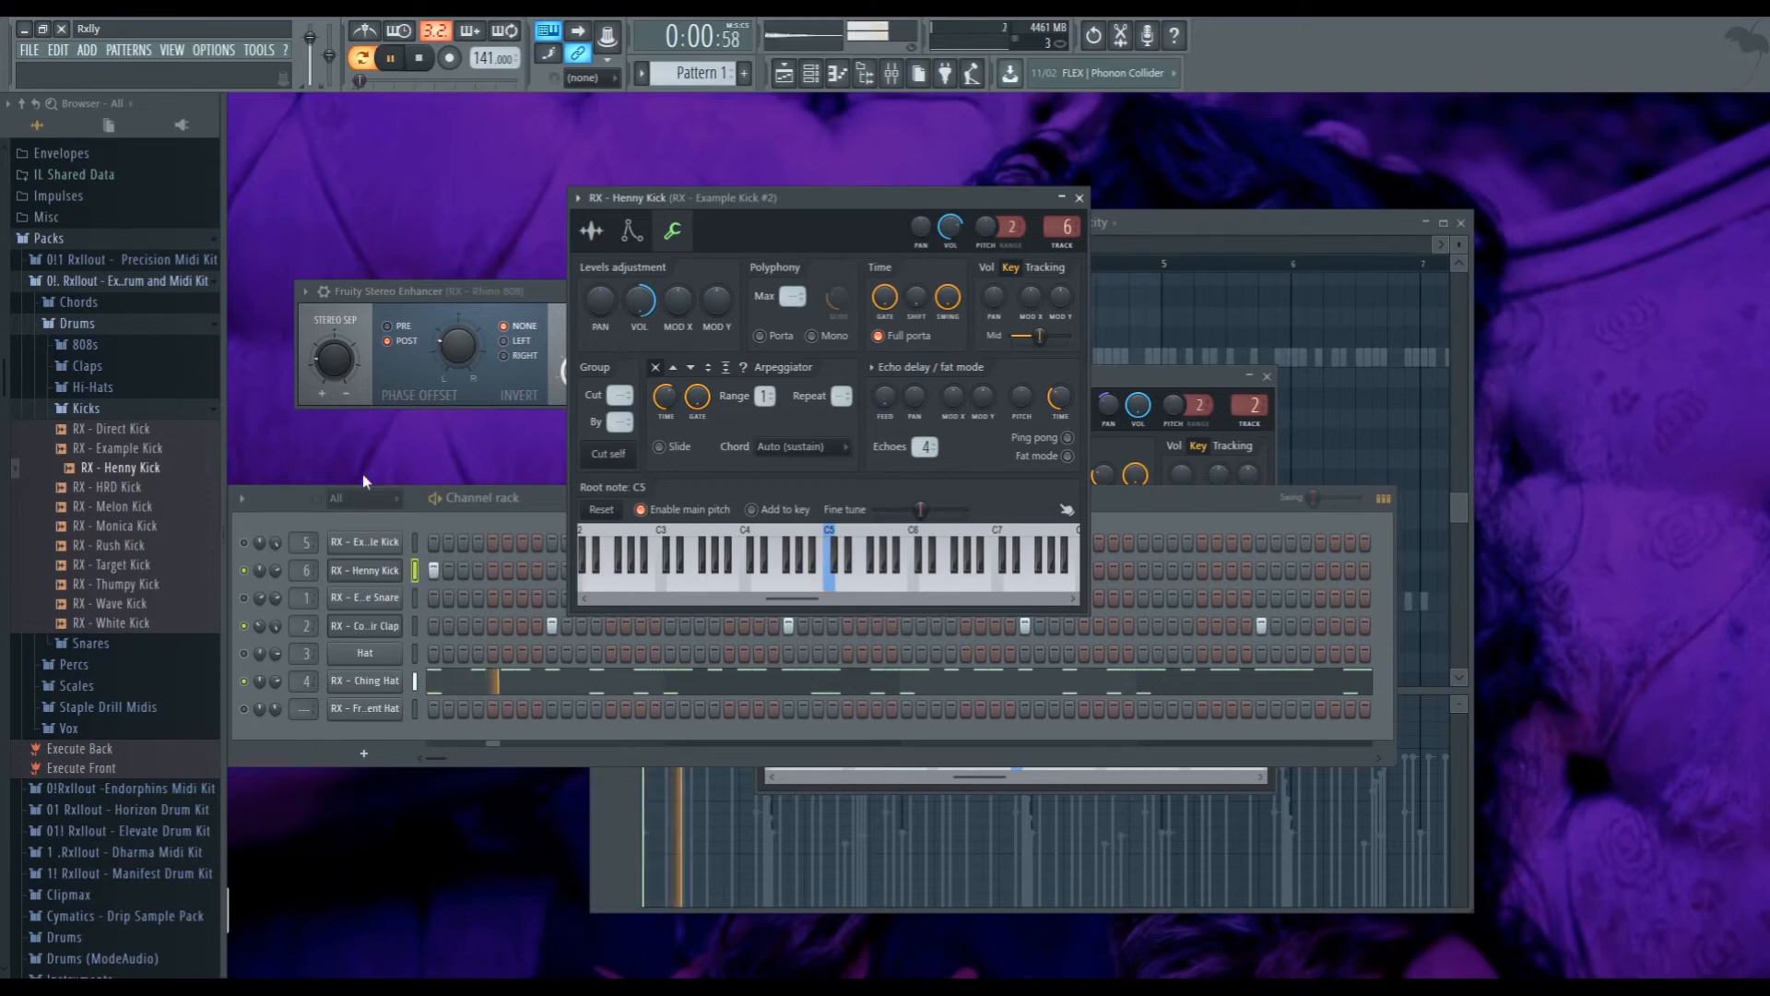
pyautogui.moveTo(275, 570); pyautogui.dragTo(275, 595)
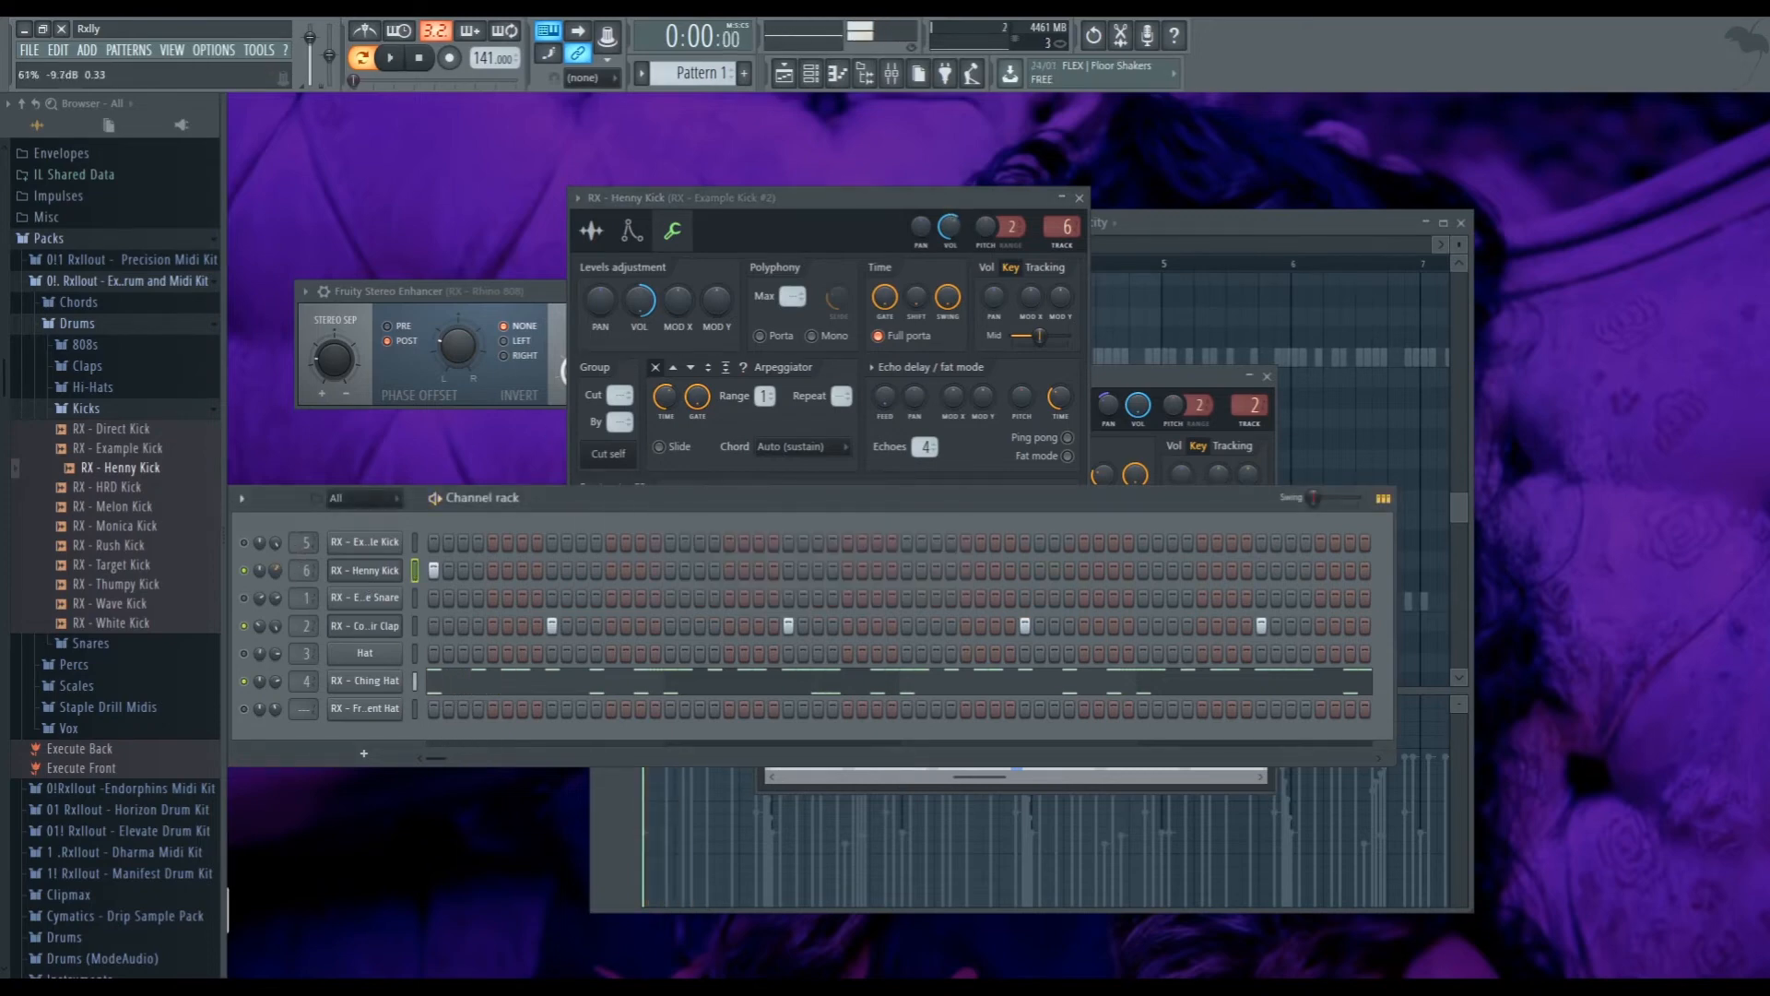
# Play the kick, clap and hat together and check their levels in the mixer
pyautogui.click(892, 73)
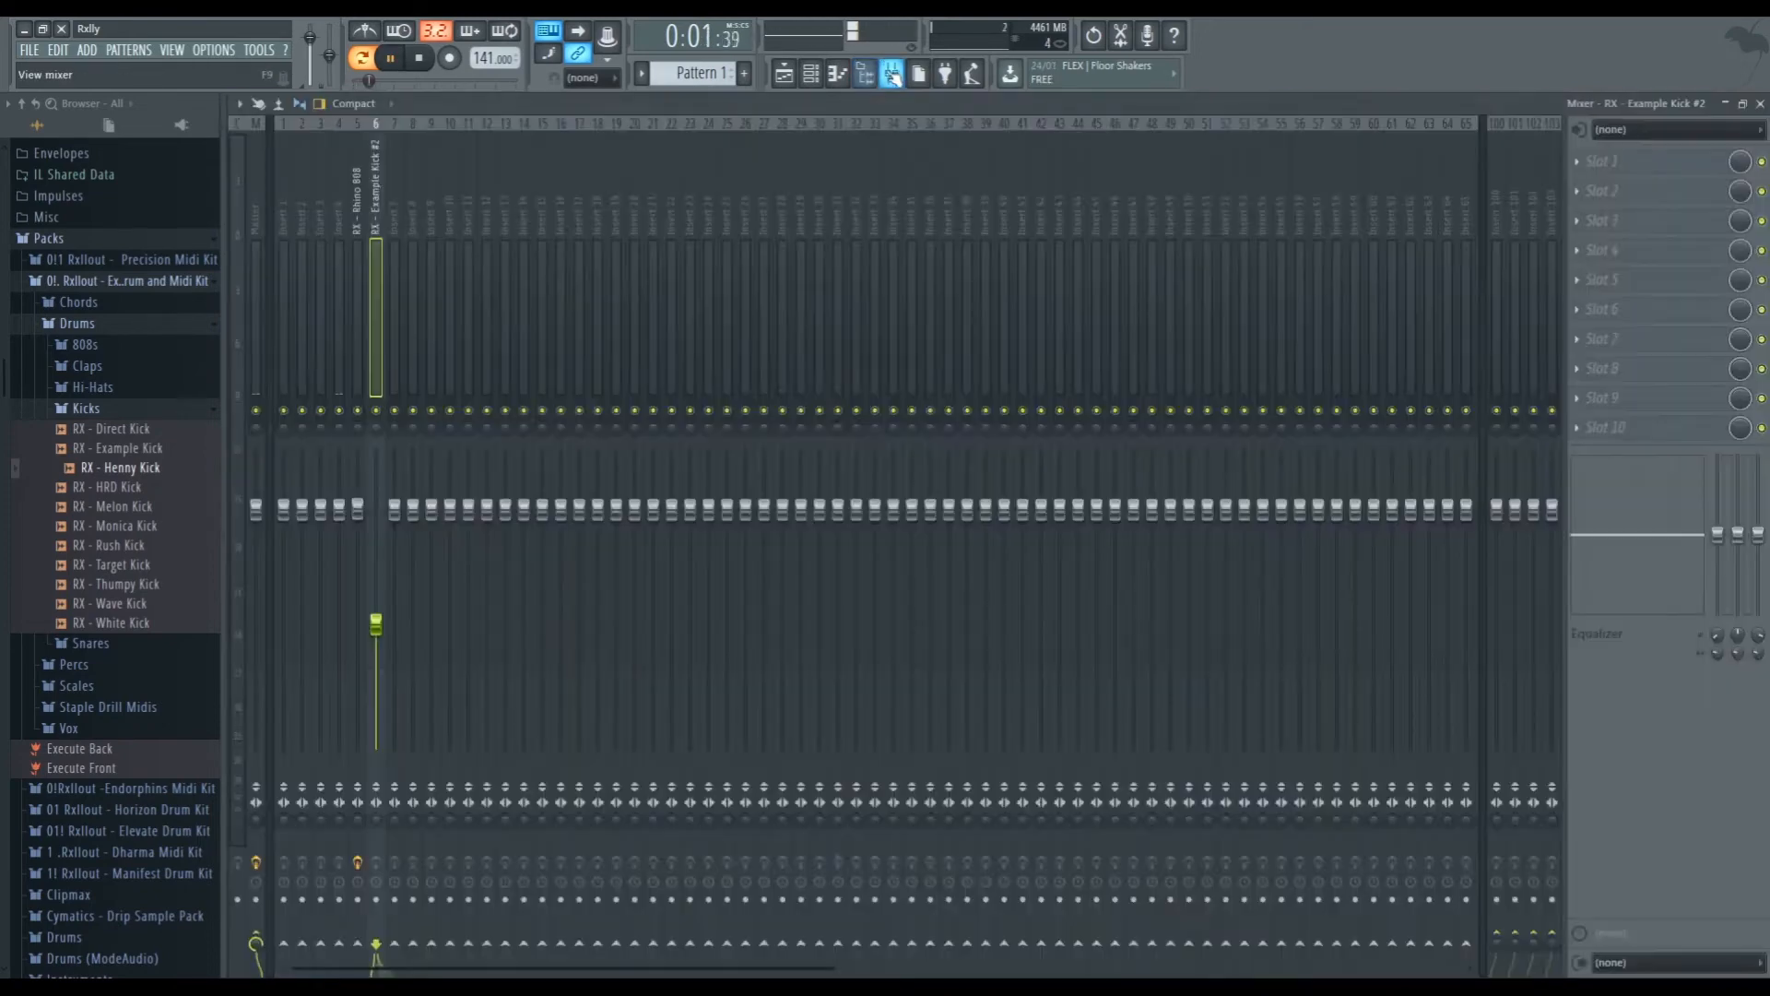
pyautogui.click(892, 74)
pyautogui.press('space')
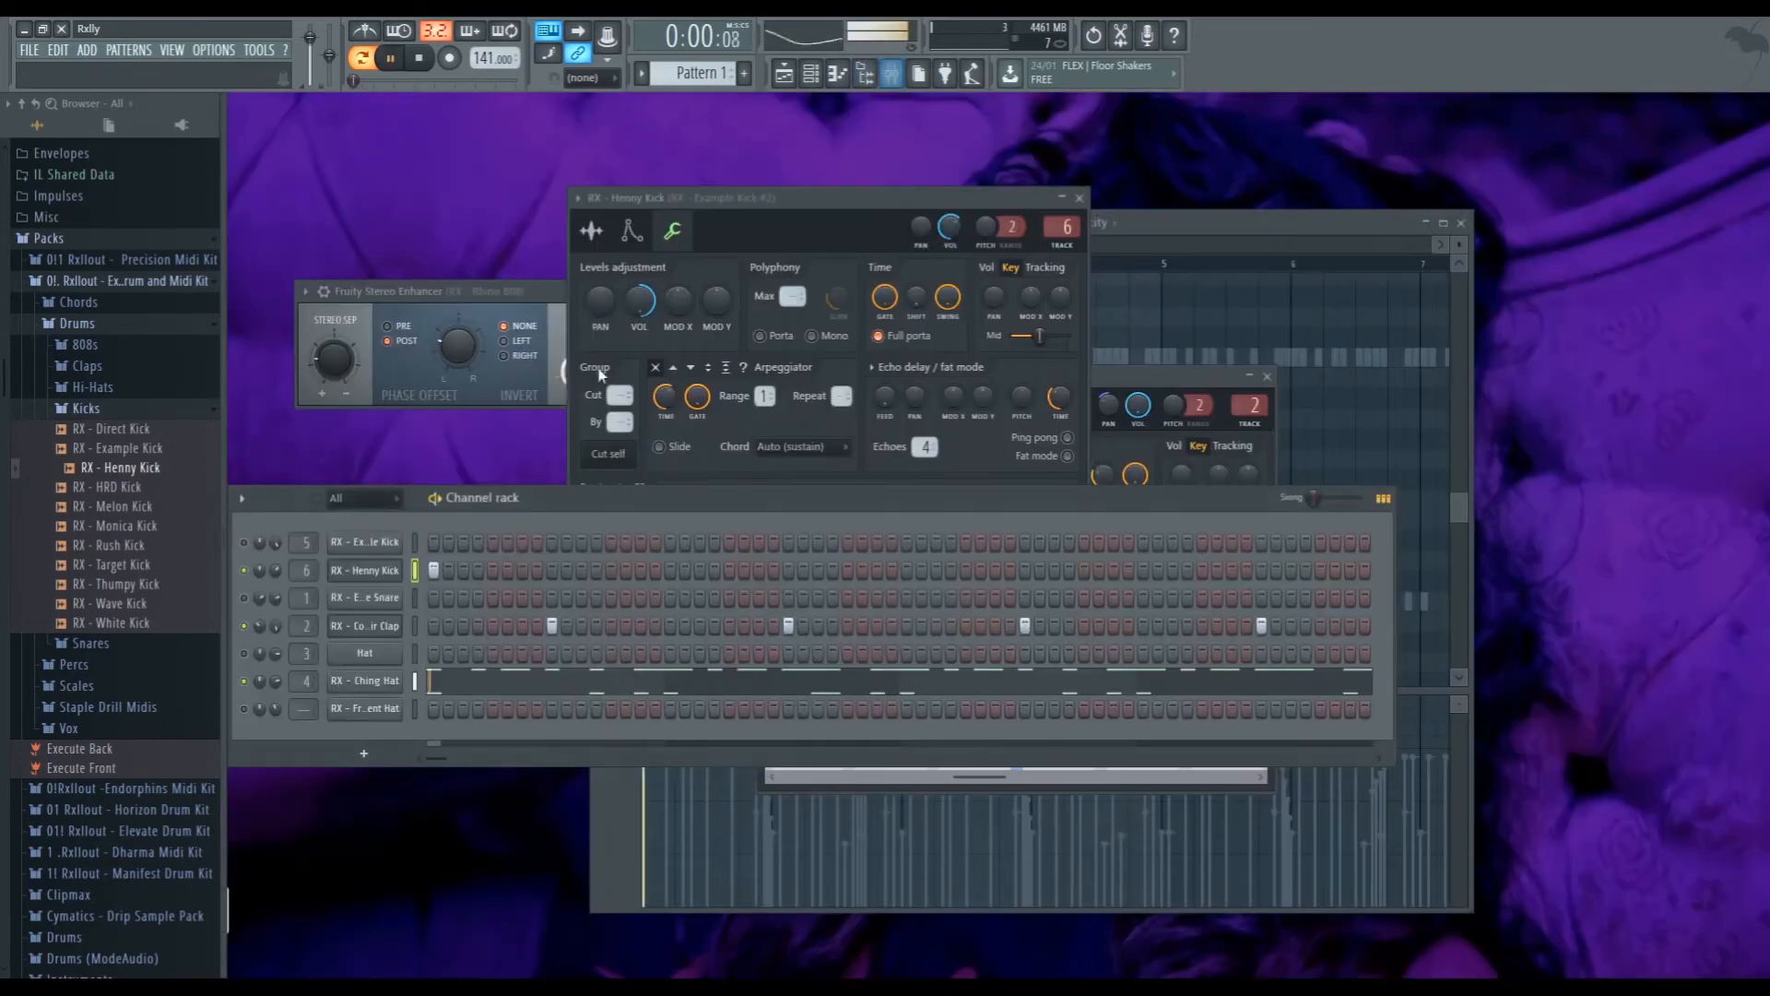
pyautogui.click(891, 74)
pyautogui.click(892, 74)
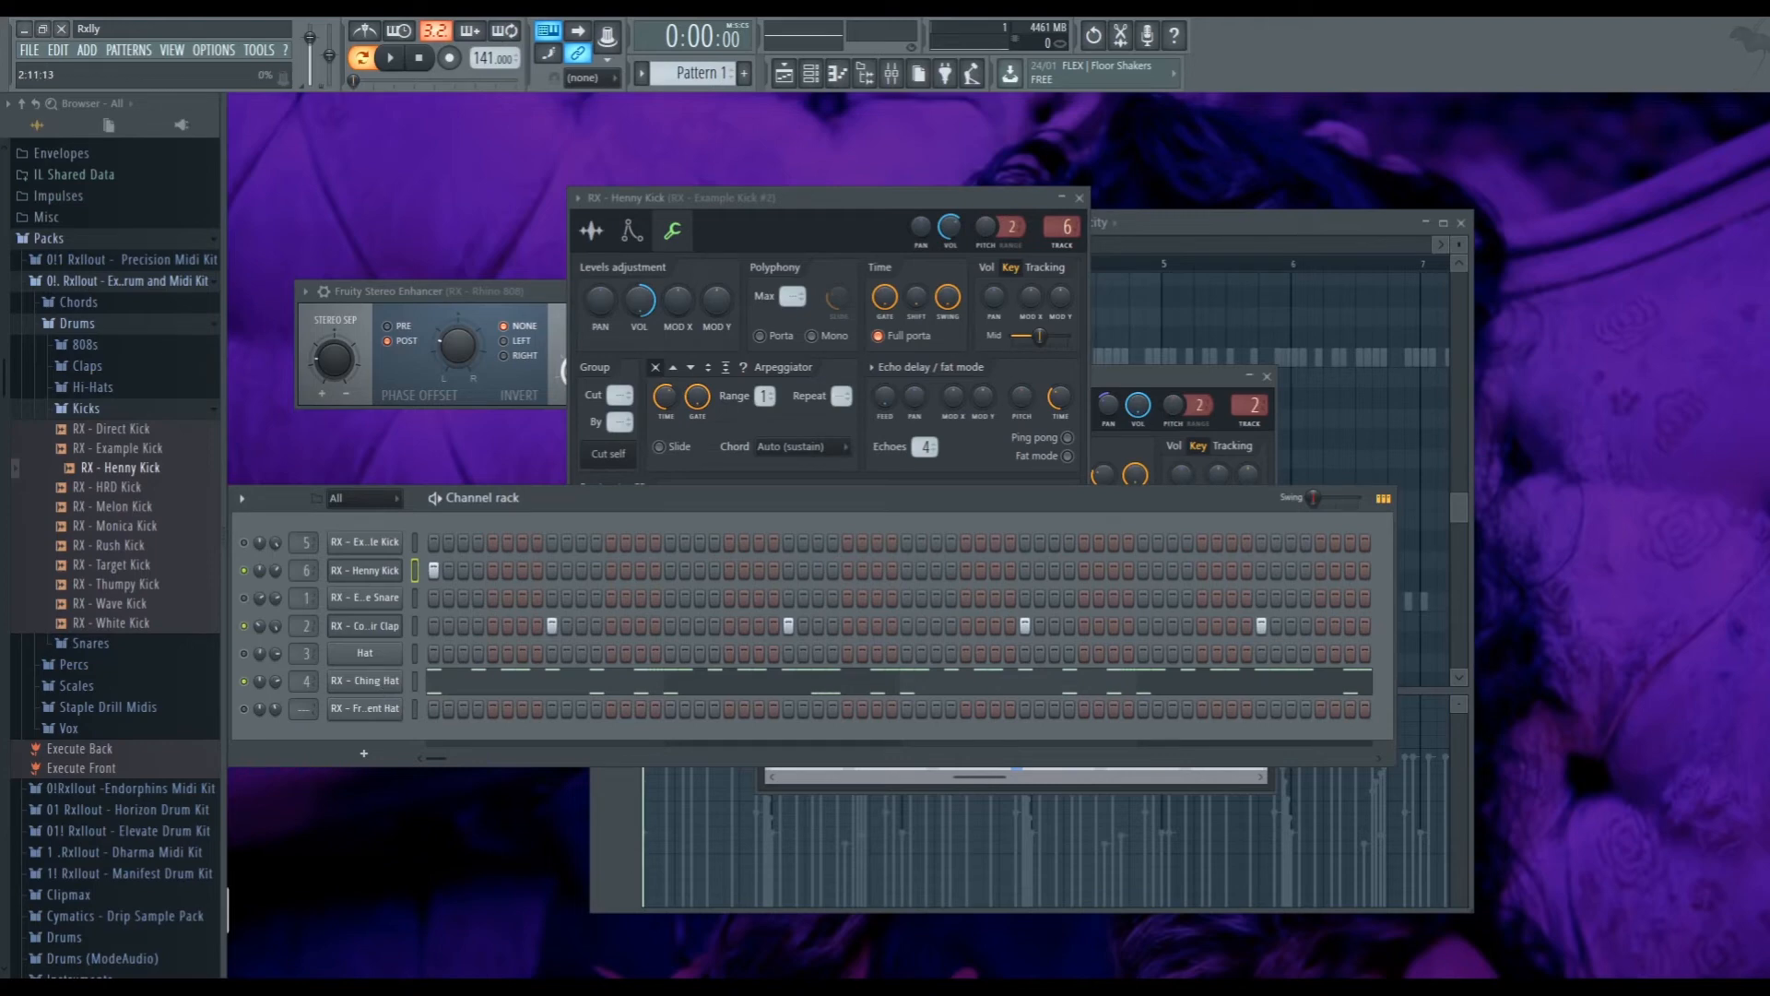
# Reset the RX - Corsair Clap channel's volume level adjustment and mute the RX - Henny Kick channel, checking the pattern by ear
pyautogui.click(381, 627)
pyautogui.press('F9')
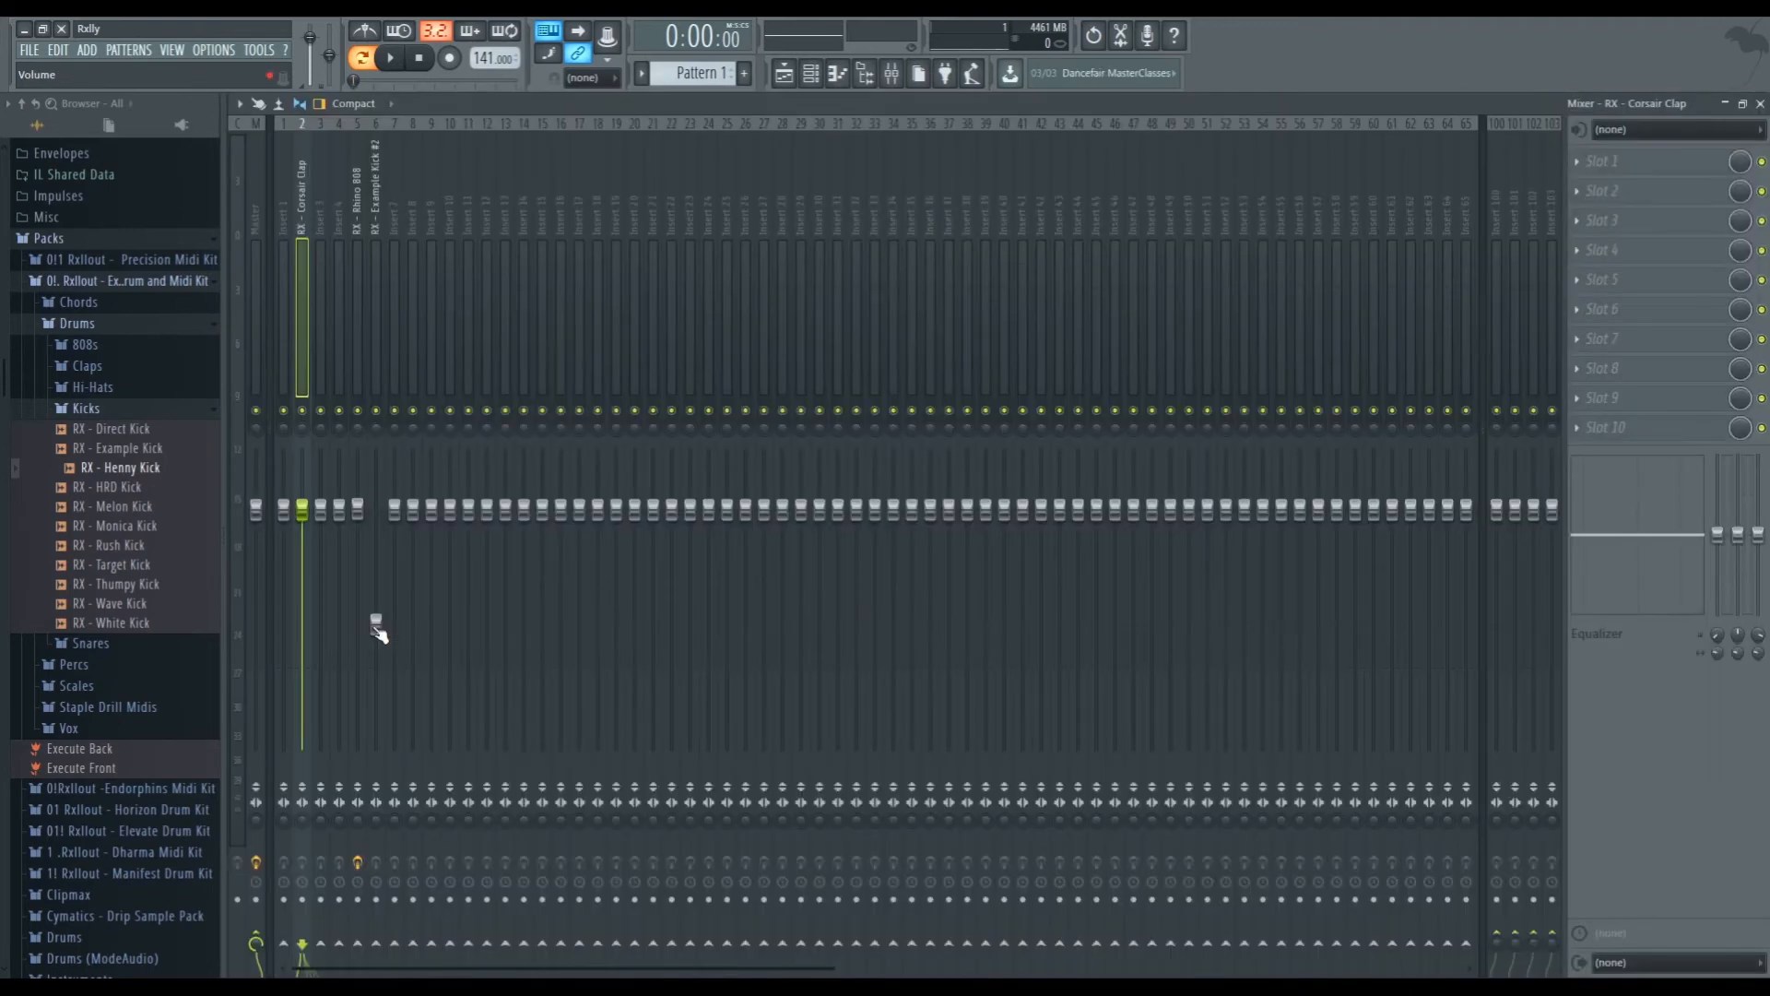
pyautogui.click(1760, 103)
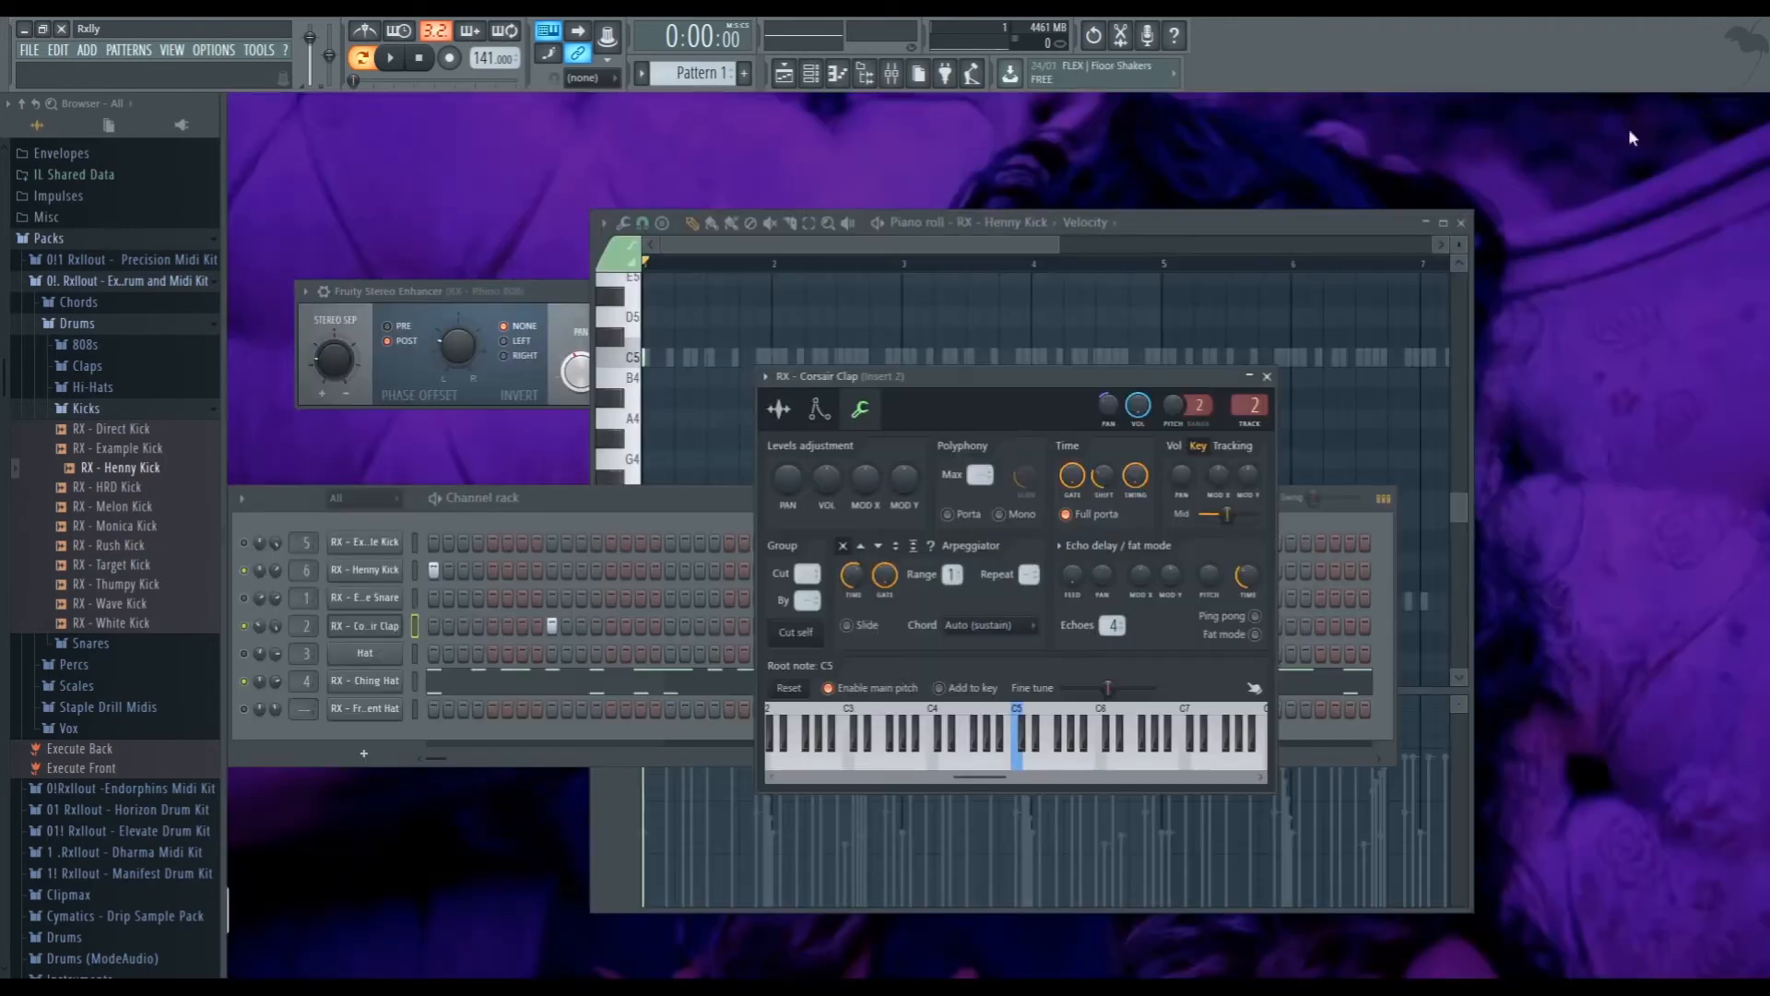
pyautogui.click(323, 626)
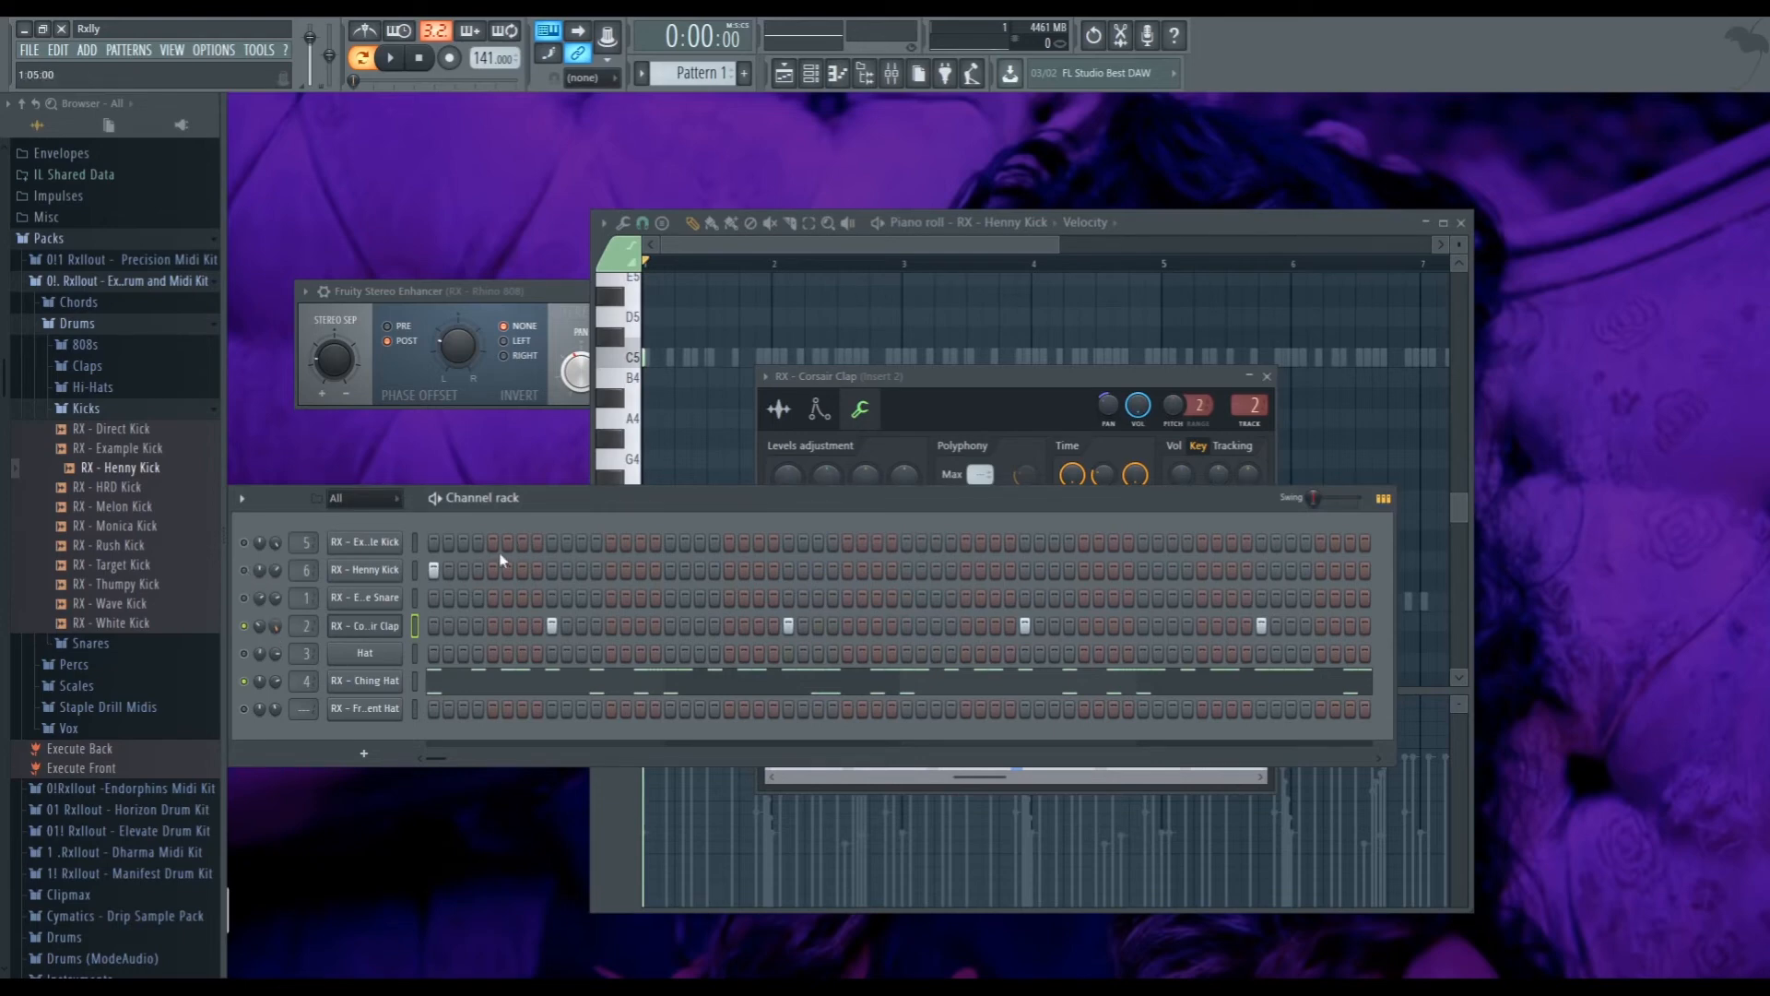
pyautogui.press('space')
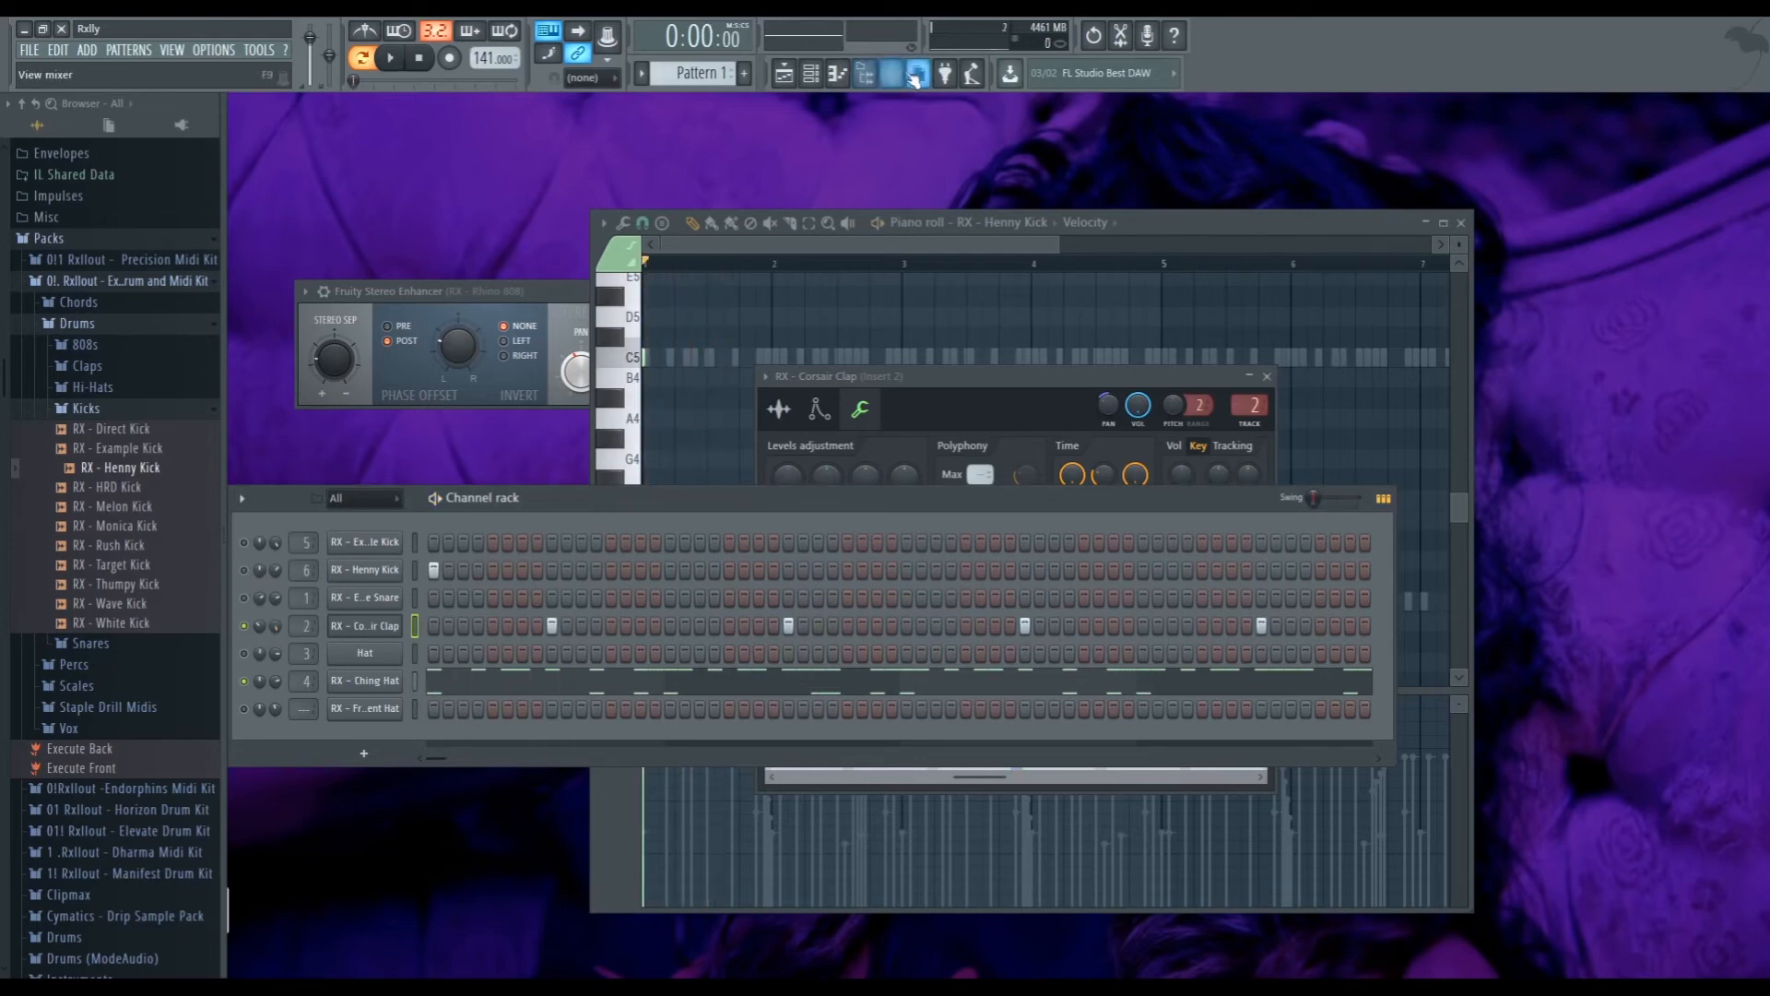
# Add Fruity parametric EQ 2 to the first effect slot of the RX - Corsair Clap mixer track
pyautogui.click(891, 73)
pyautogui.press('space')
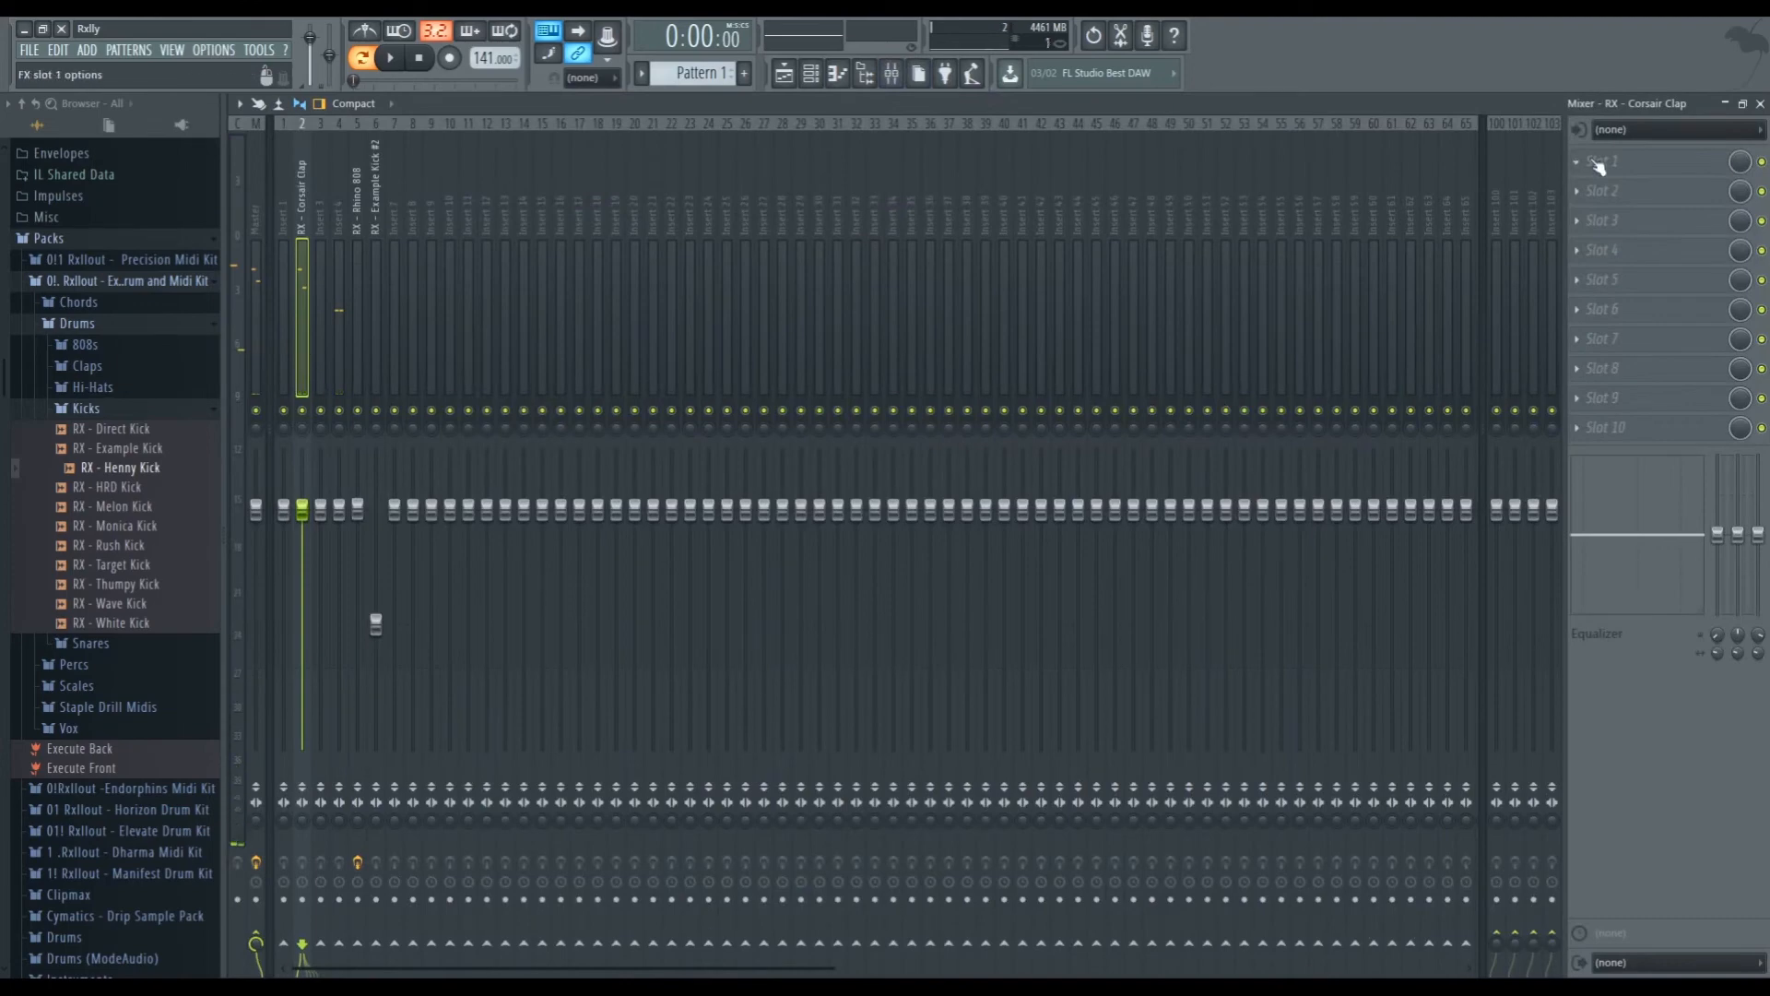
pyautogui.press('space')
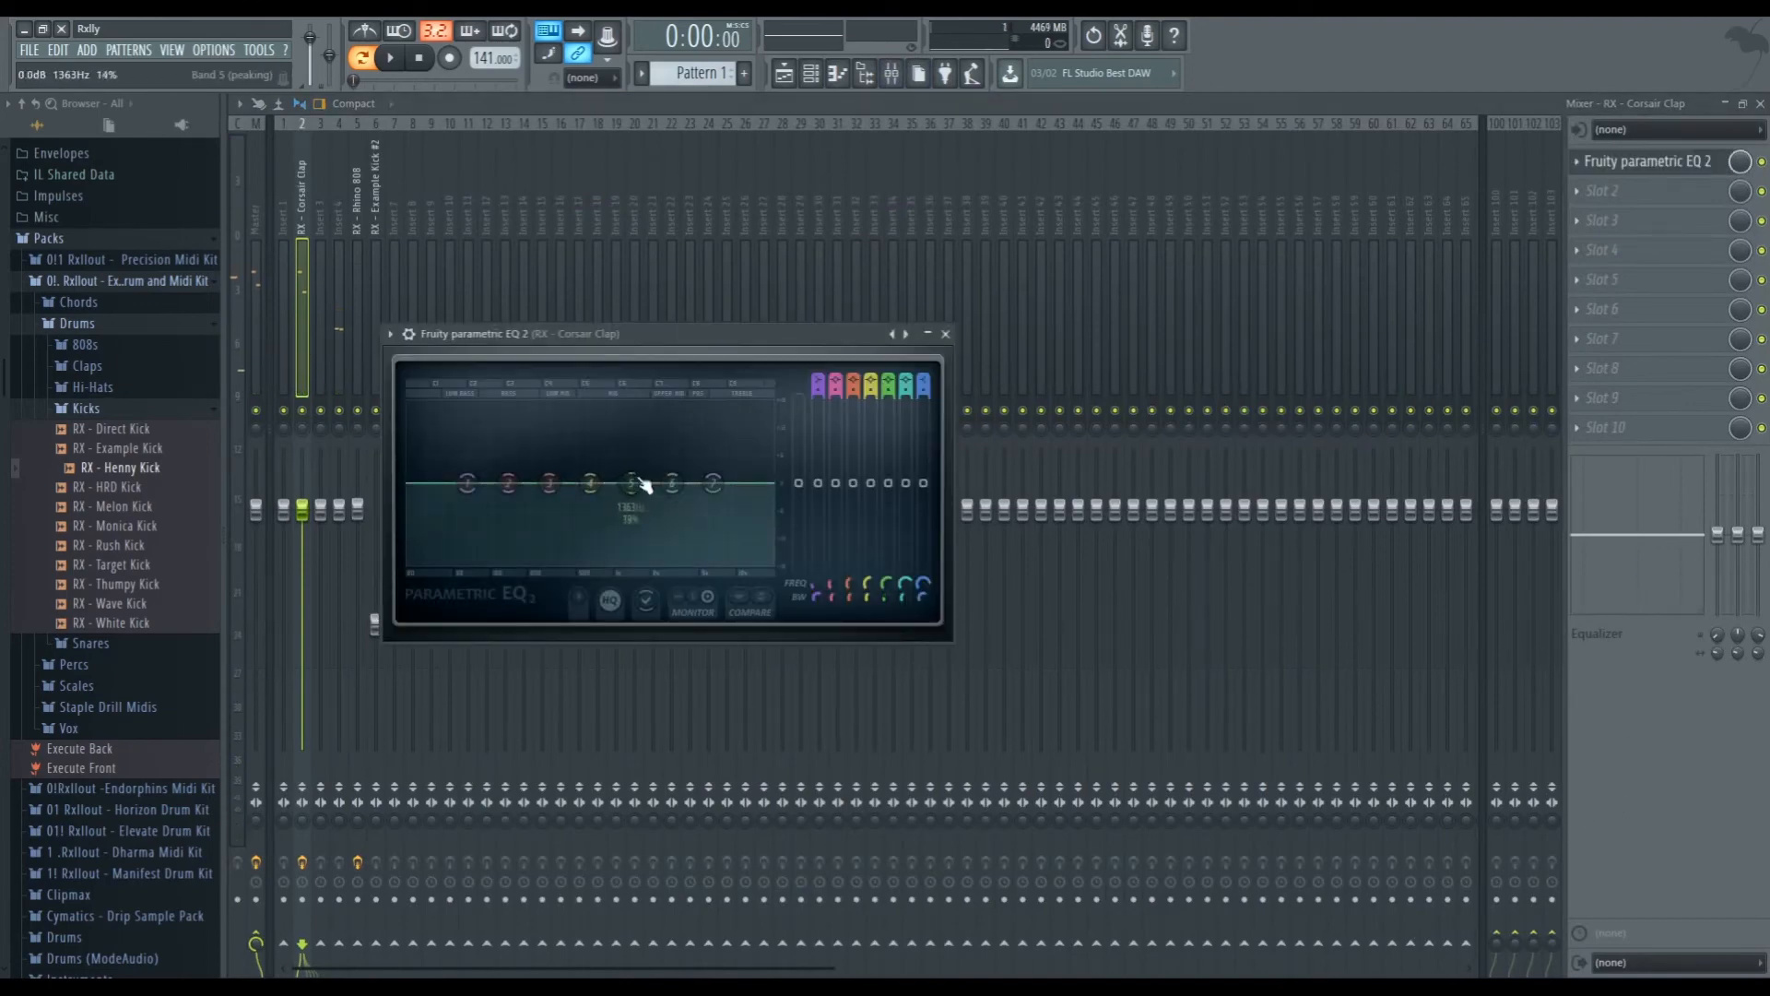
# Boost band 5 of the clap's EQ into a midrange peak and adjust its bandwidth while playing the pattern
pyautogui.moveTo(641, 490)
pyautogui.mouseDown()
pyautogui.moveTo(635, 443)
pyautogui.moveTo(653, 498)
pyautogui.mouseUp()
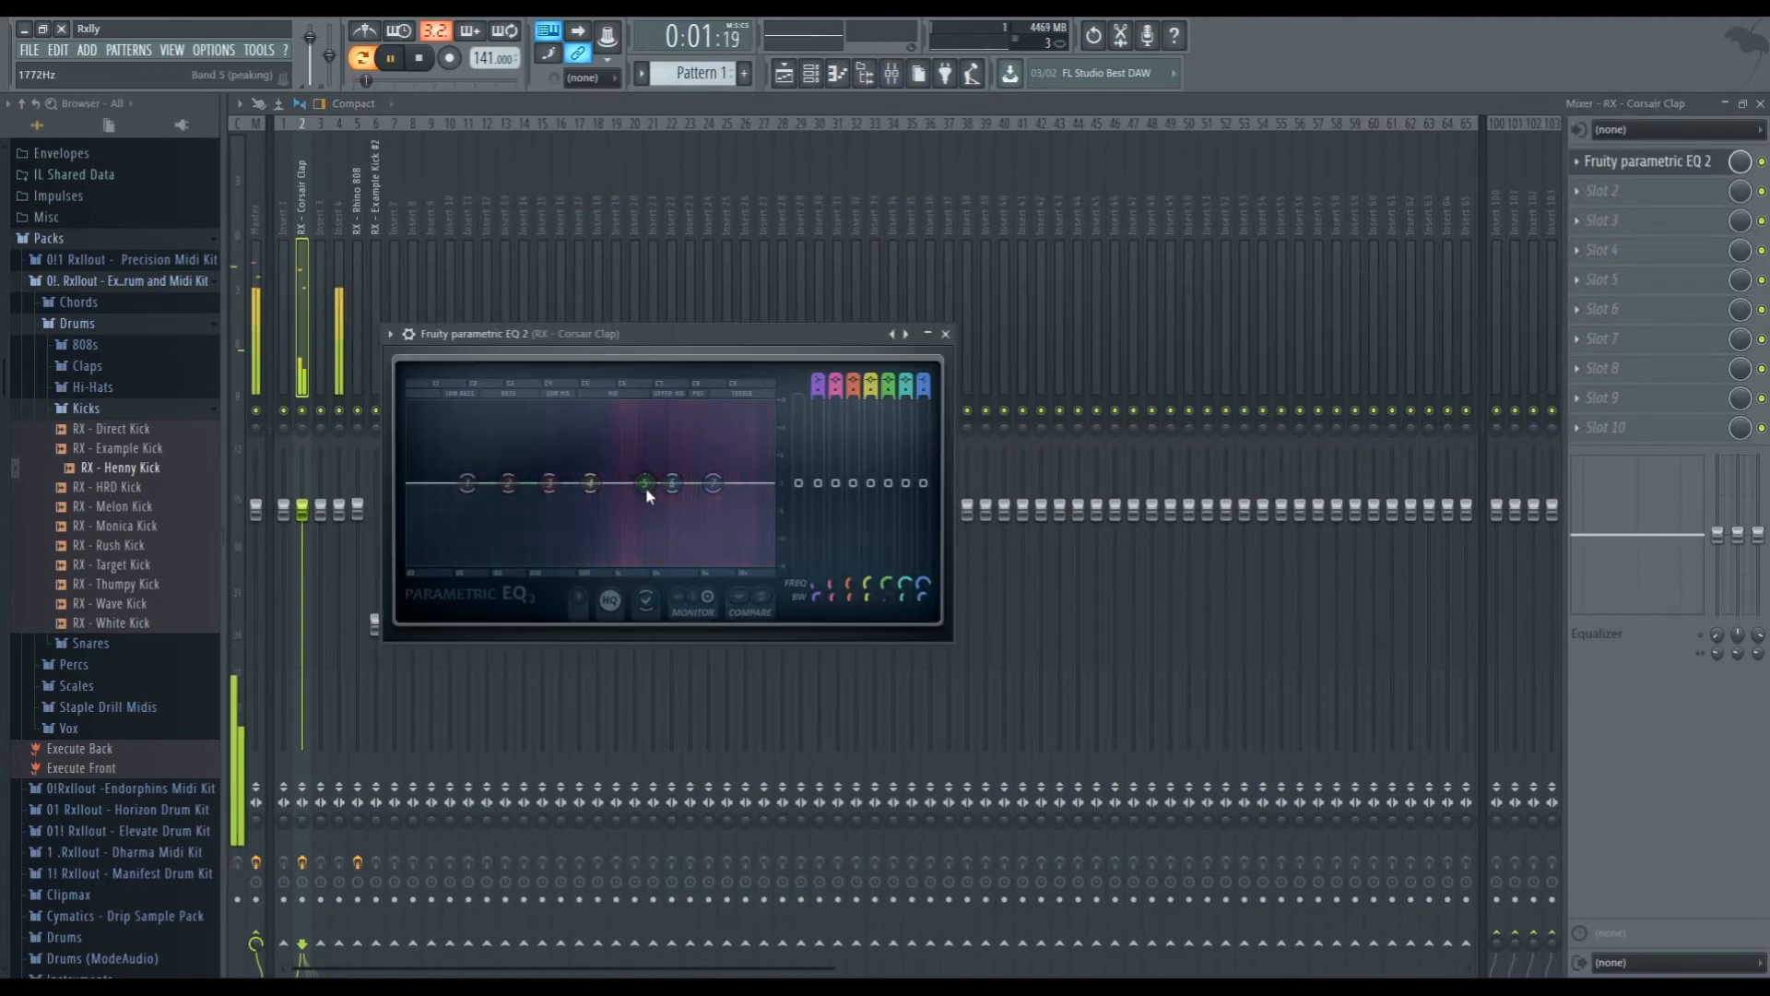
pyautogui.click(420, 59)
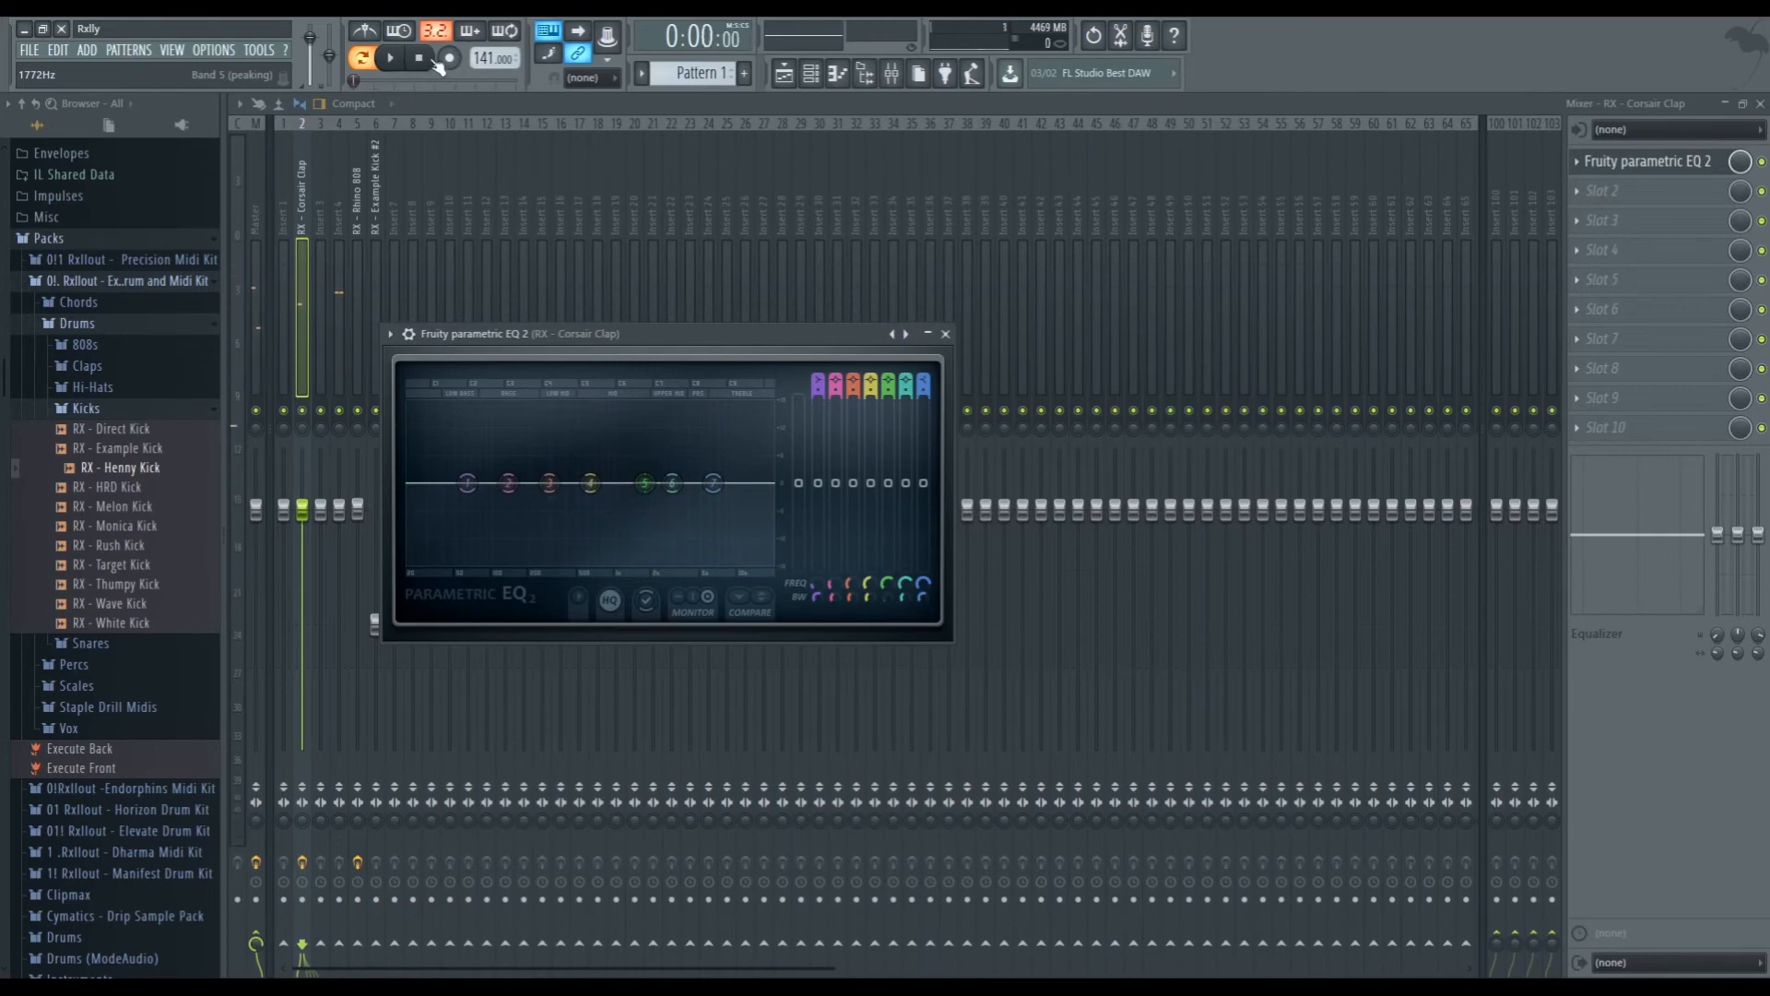
pyautogui.press('space')
pyautogui.press('space')
pyautogui.moveTo(589, 483); pyautogui.dragTo(630, 445)
pyautogui.press('space')
pyautogui.scroll(6, 631, 452)
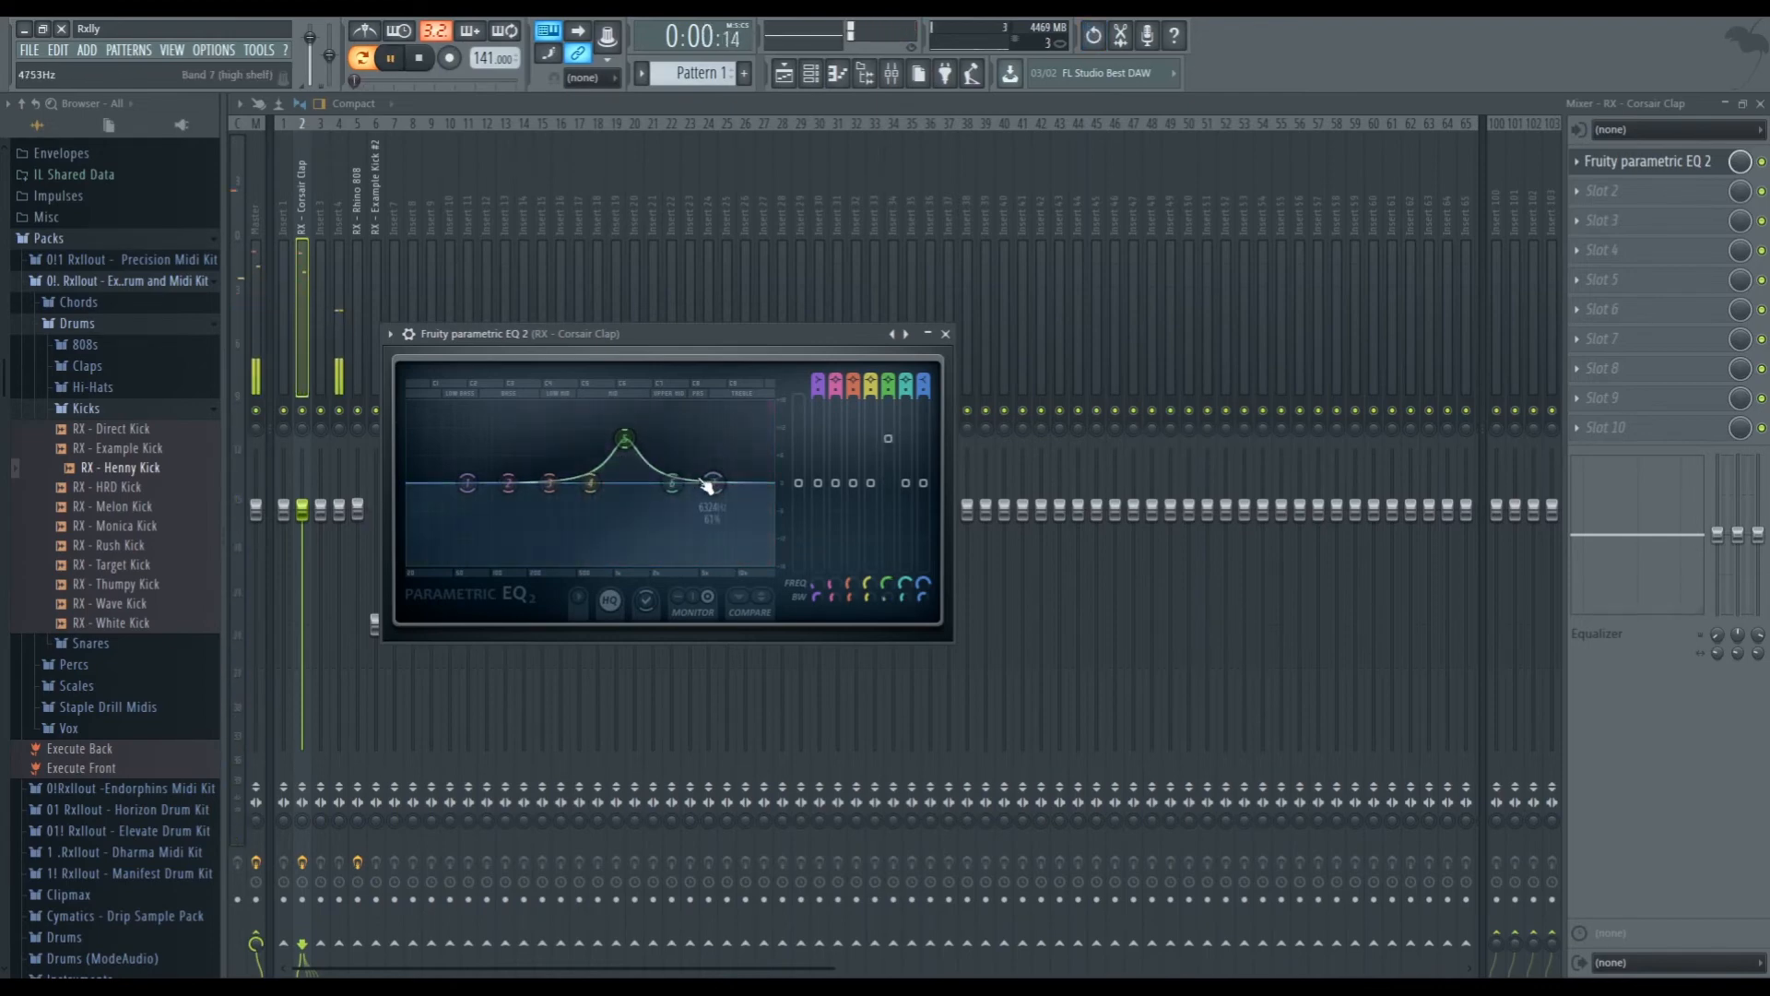
# Add a narrow treble boost with EQ band 6 and pull band 7 slightly below zero at the high end
pyautogui.press('space')
pyautogui.moveTo(722, 489); pyautogui.dragTo(743, 457)
pyautogui.press('space')
pyautogui.press('space')
# Reduce the clap EQ's band 5 and band 6 boosts, placing band 5 at about 1143 Hz with 10% bandwidth
pyautogui.moveTo(632, 446); pyautogui.dragTo(627, 461)
pyautogui.scroll(-5, 627, 461)
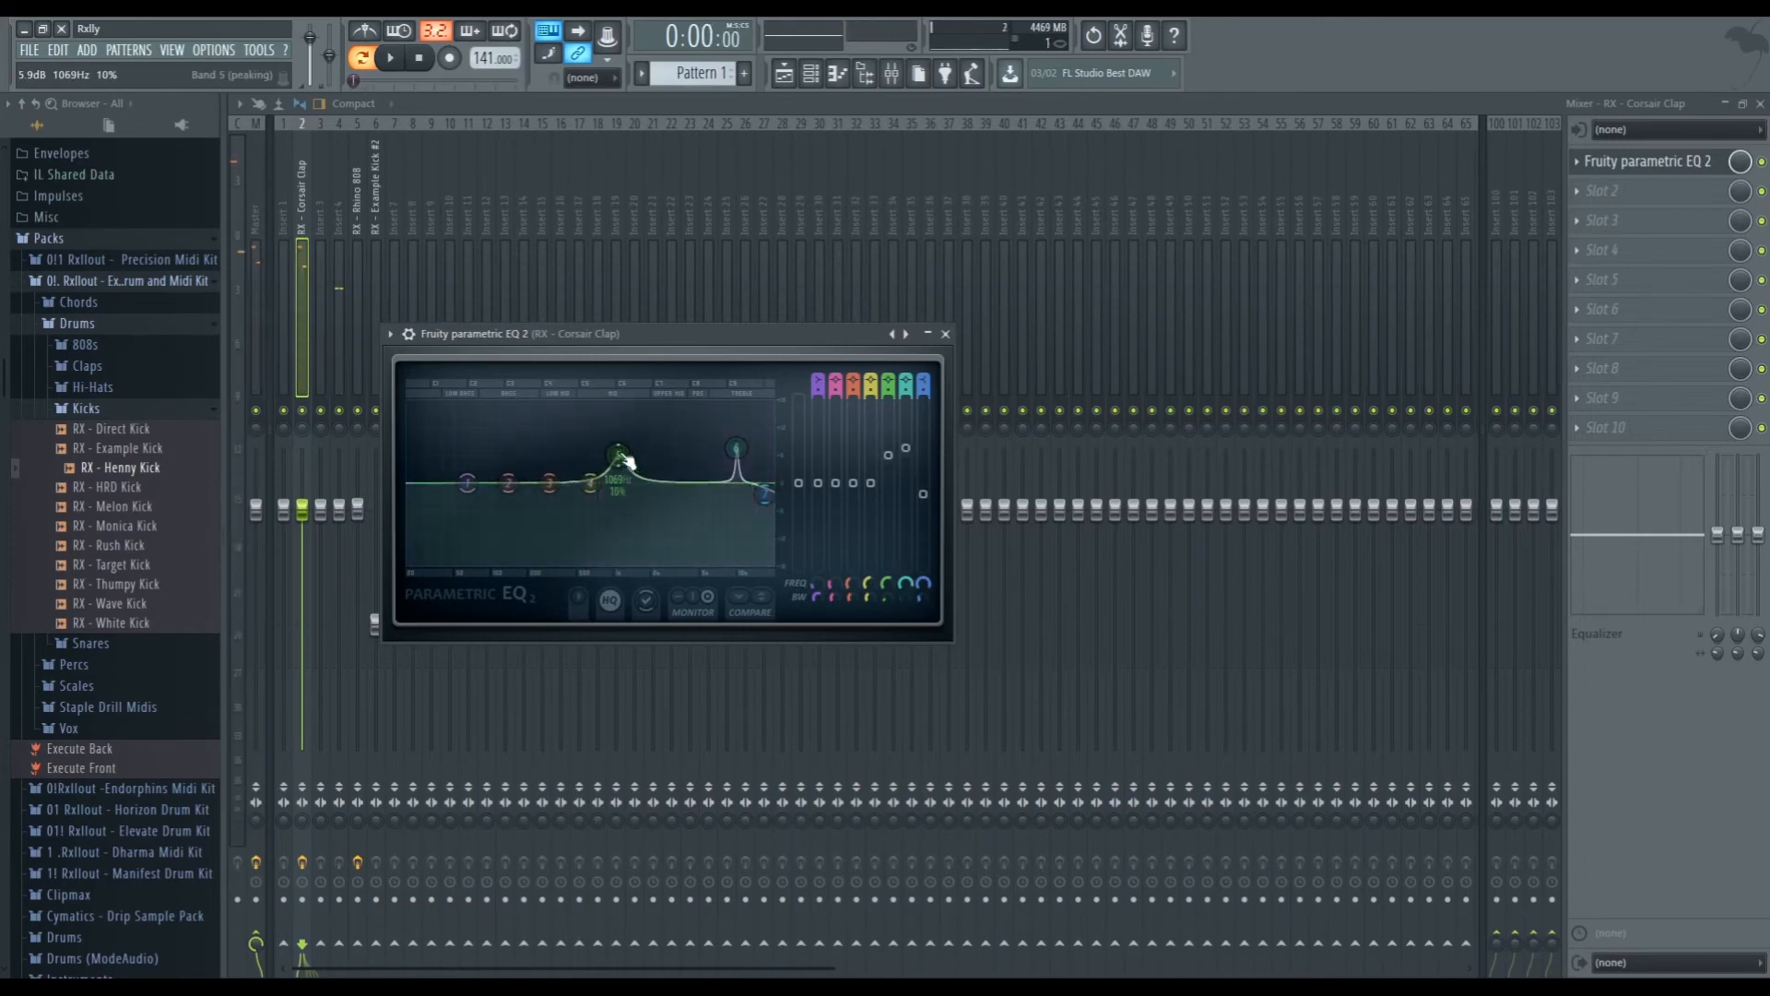
pyautogui.press('space')
pyautogui.moveTo(739, 452); pyautogui.dragTo(737, 458)
pyautogui.moveTo(623, 458); pyautogui.dragTo(627, 471)
pyautogui.press('space')
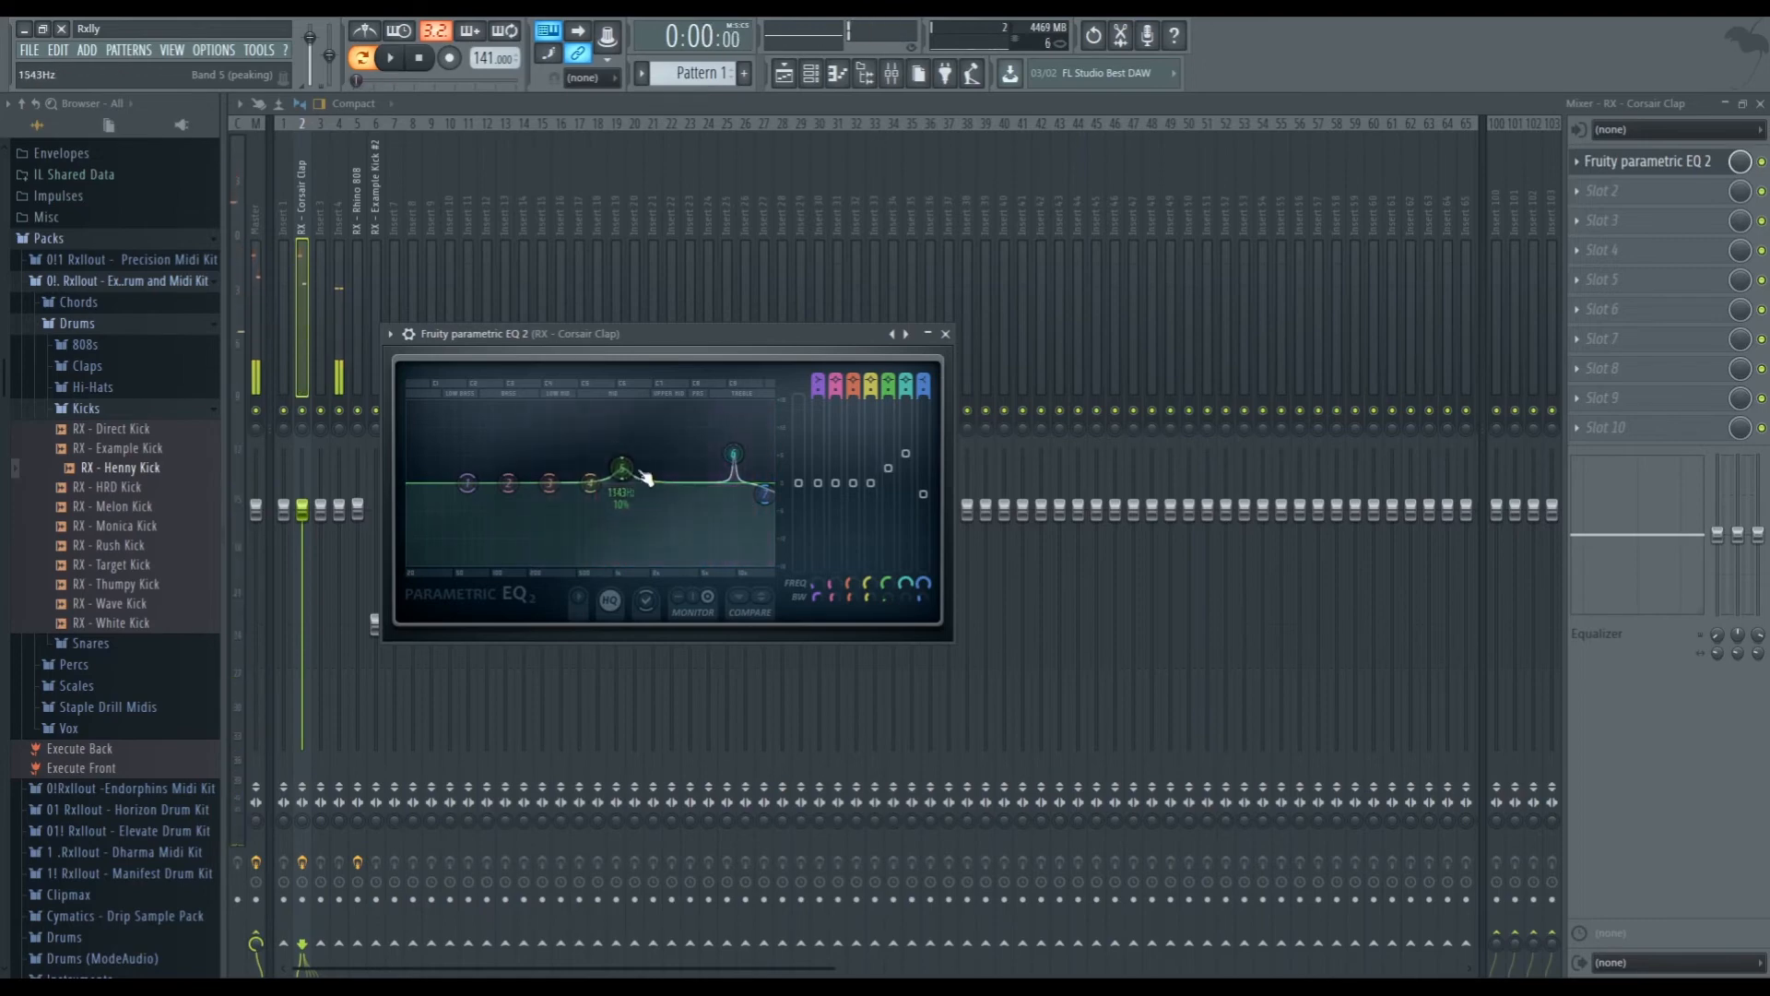
# Move EQ band 6 to a lower treble frequency with a stronger, wider boost and audition the clap in the pattern
pyautogui.press('space')
pyautogui.moveTo(734, 454)
pyautogui.mouseDown()
pyautogui.moveTo(735, 468)
pyautogui.moveTo(706, 433)
pyautogui.mouseUp()
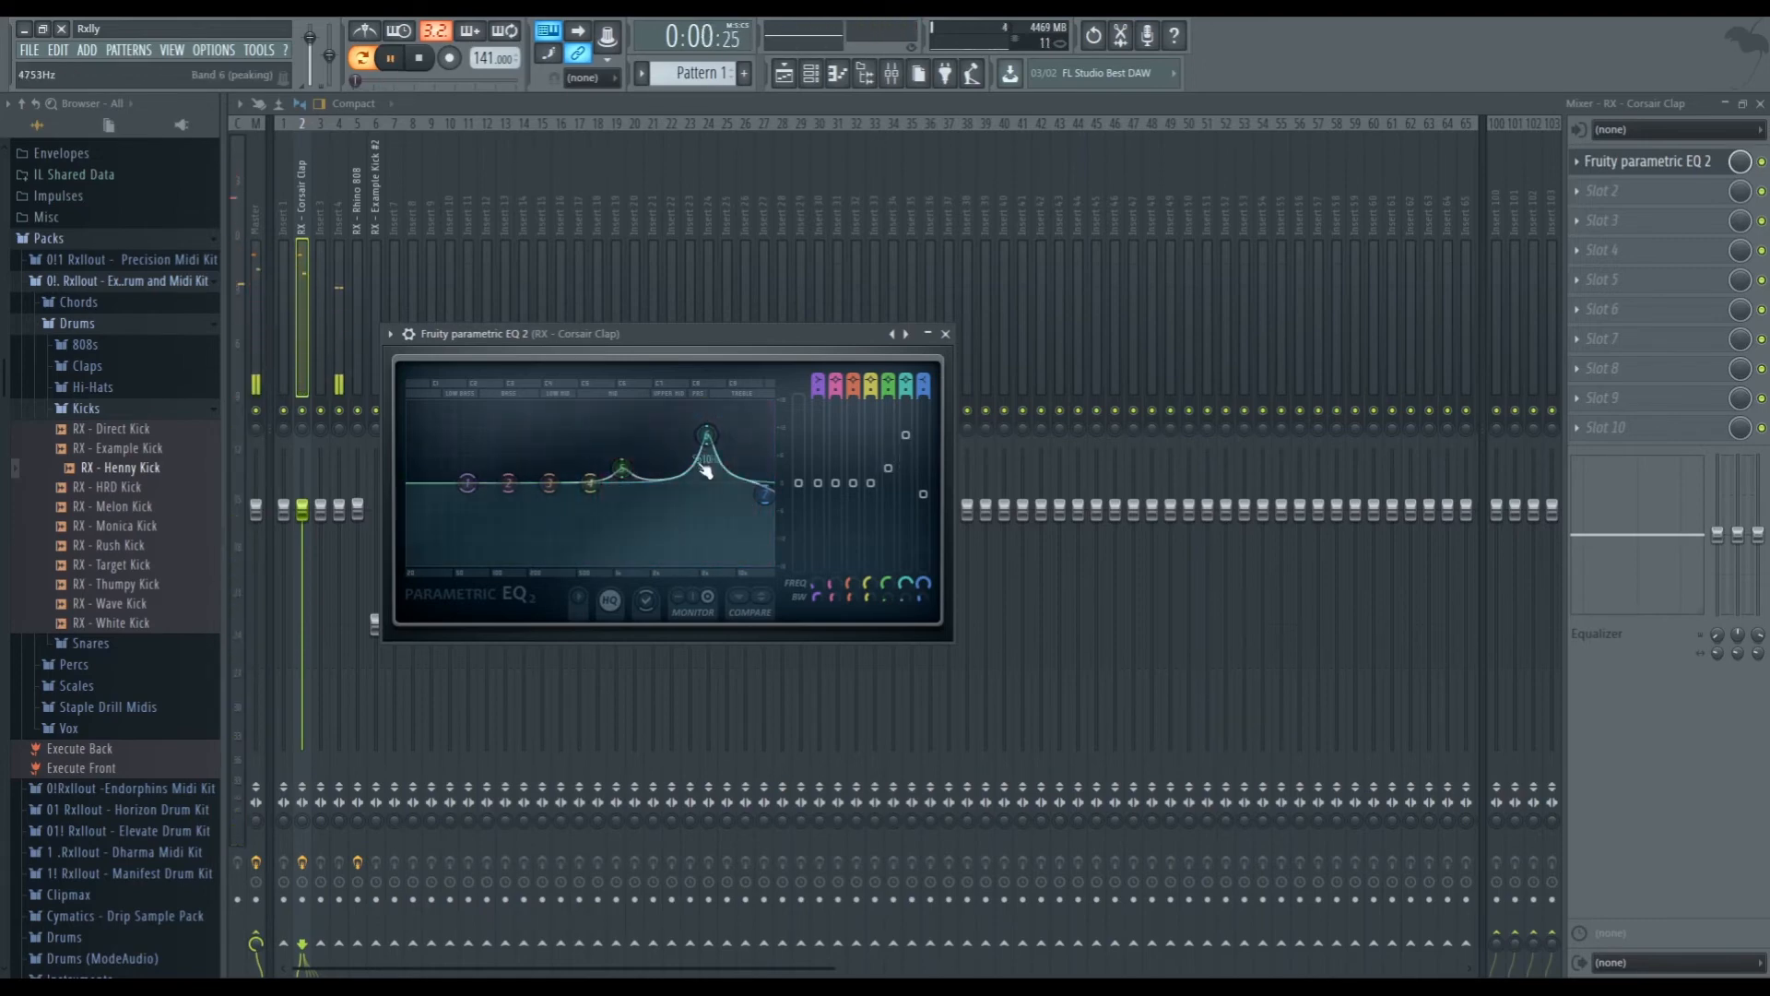
pyautogui.press('space')
pyautogui.moveTo(762, 333); pyautogui.dragTo(747, 189)
pyautogui.press('space')
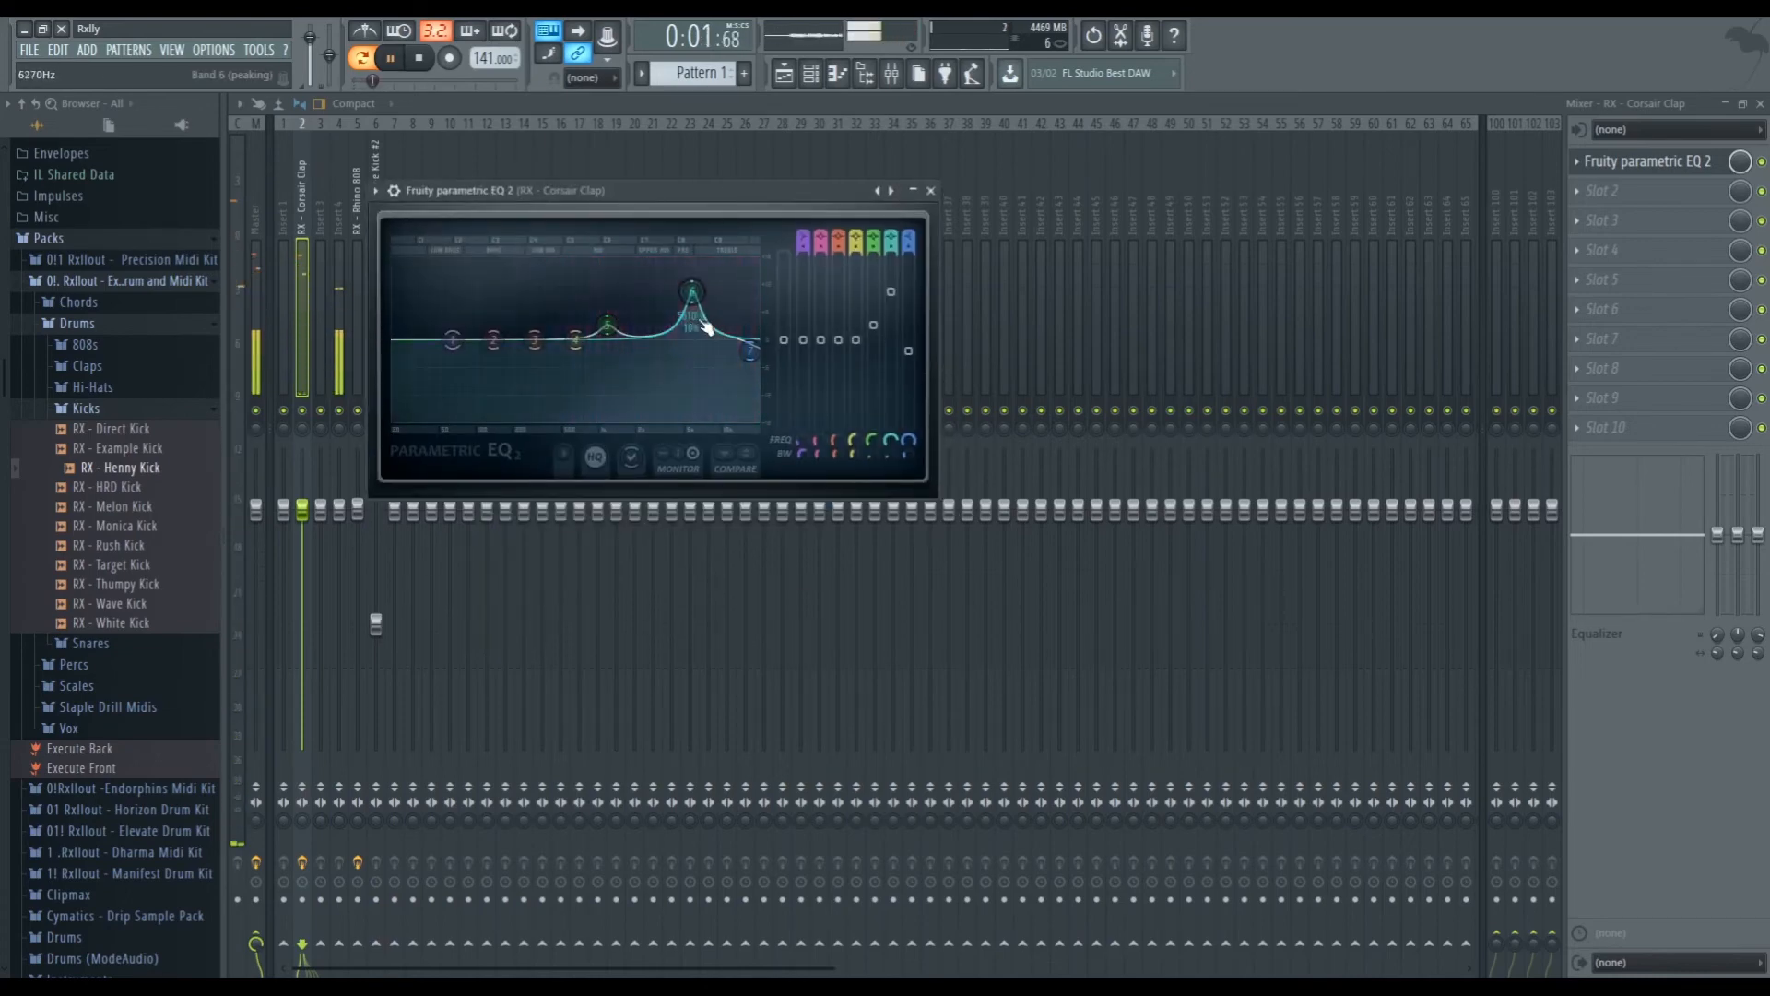
# Lower the clap EQ's band 6 peak and raise band 5 slightly while auditioning the pattern
pyautogui.press('space')
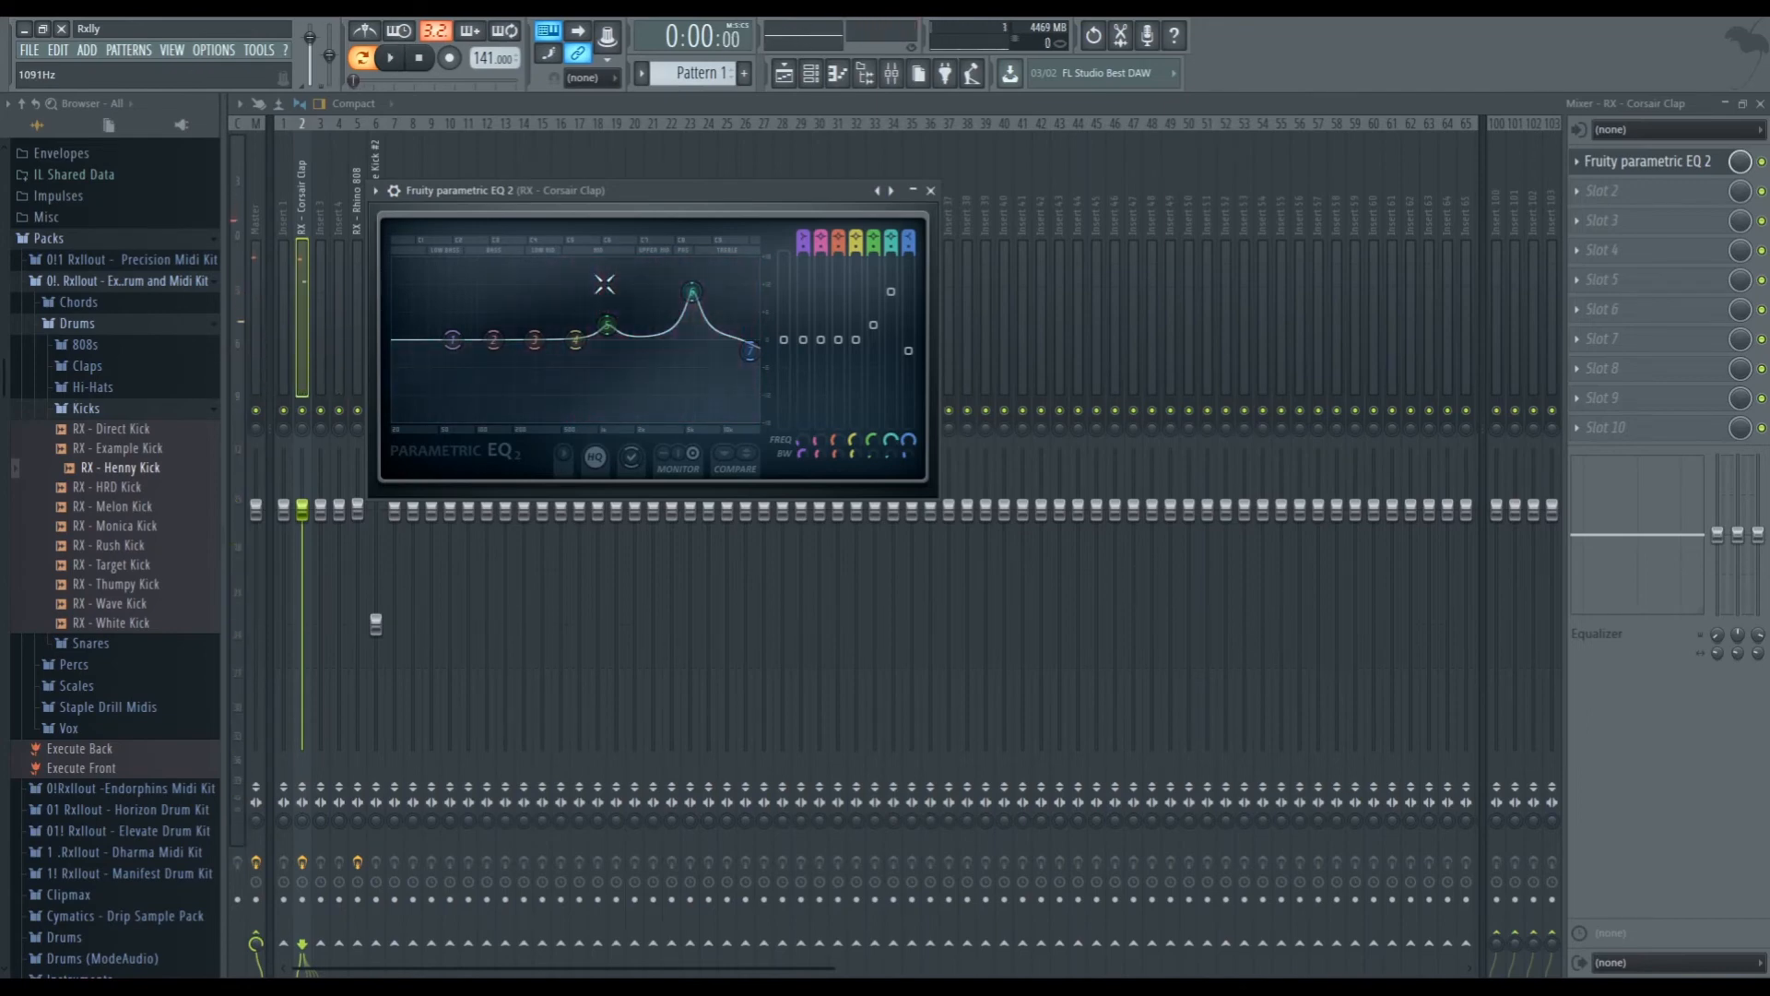
pyautogui.press('space')
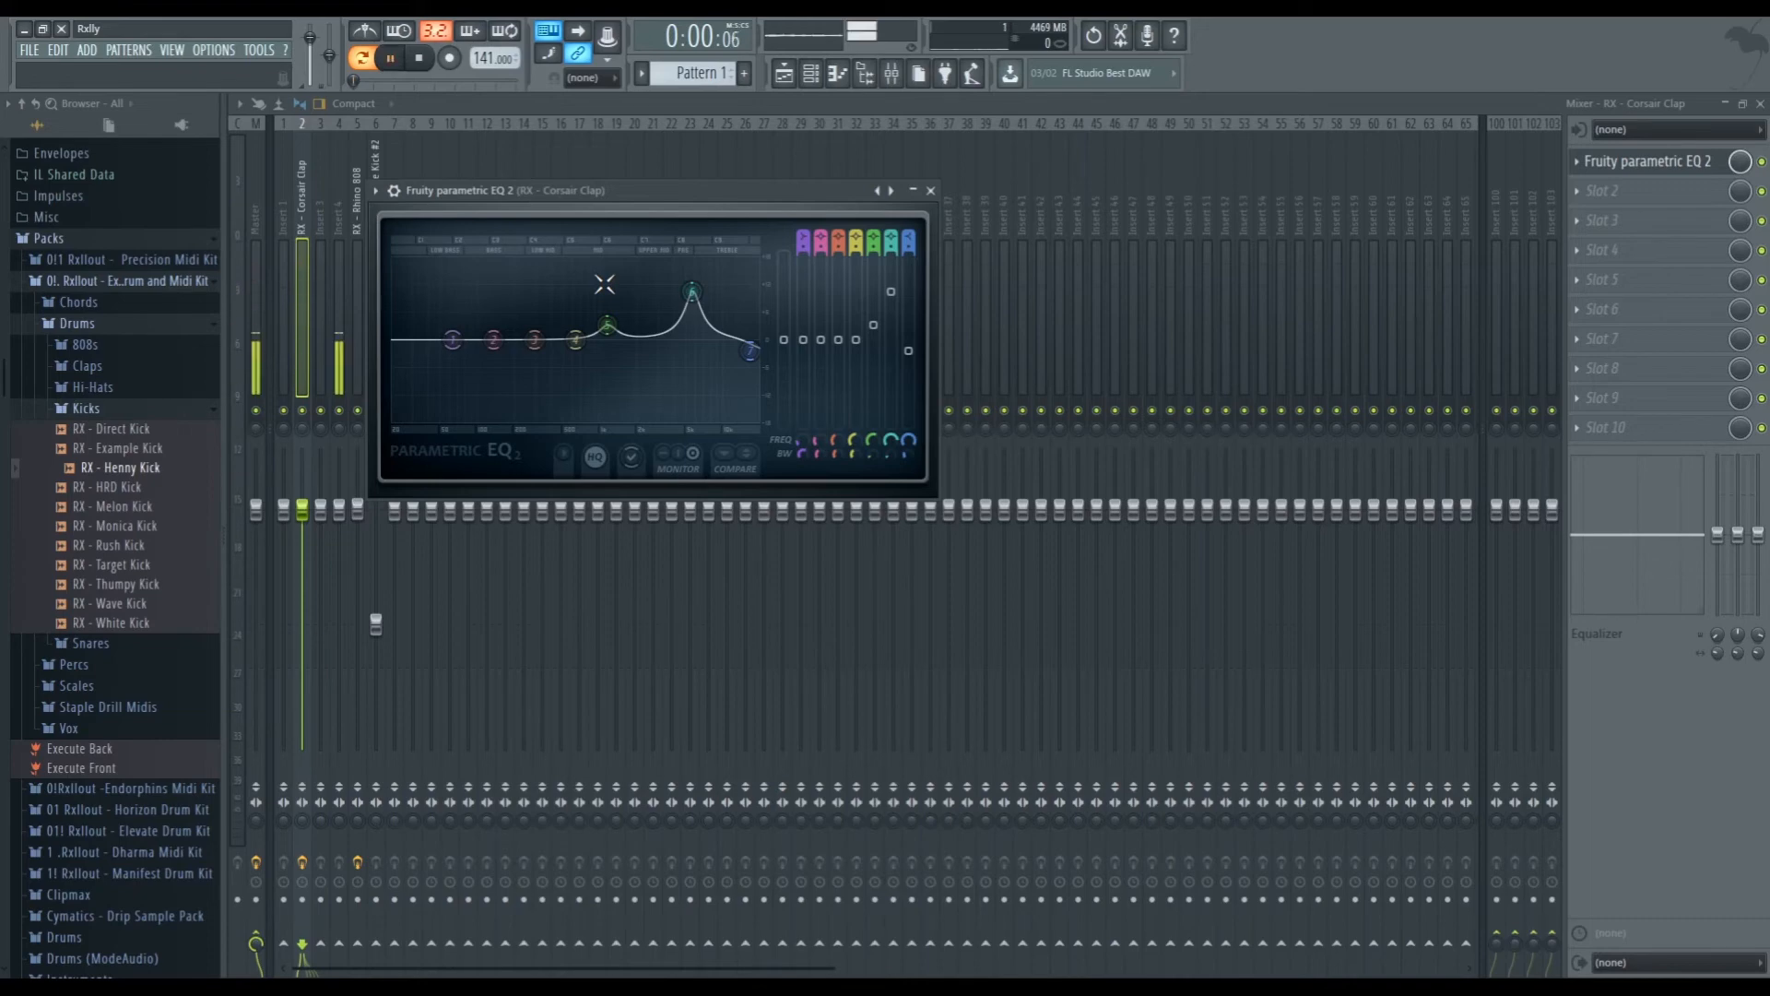
pyautogui.press('space')
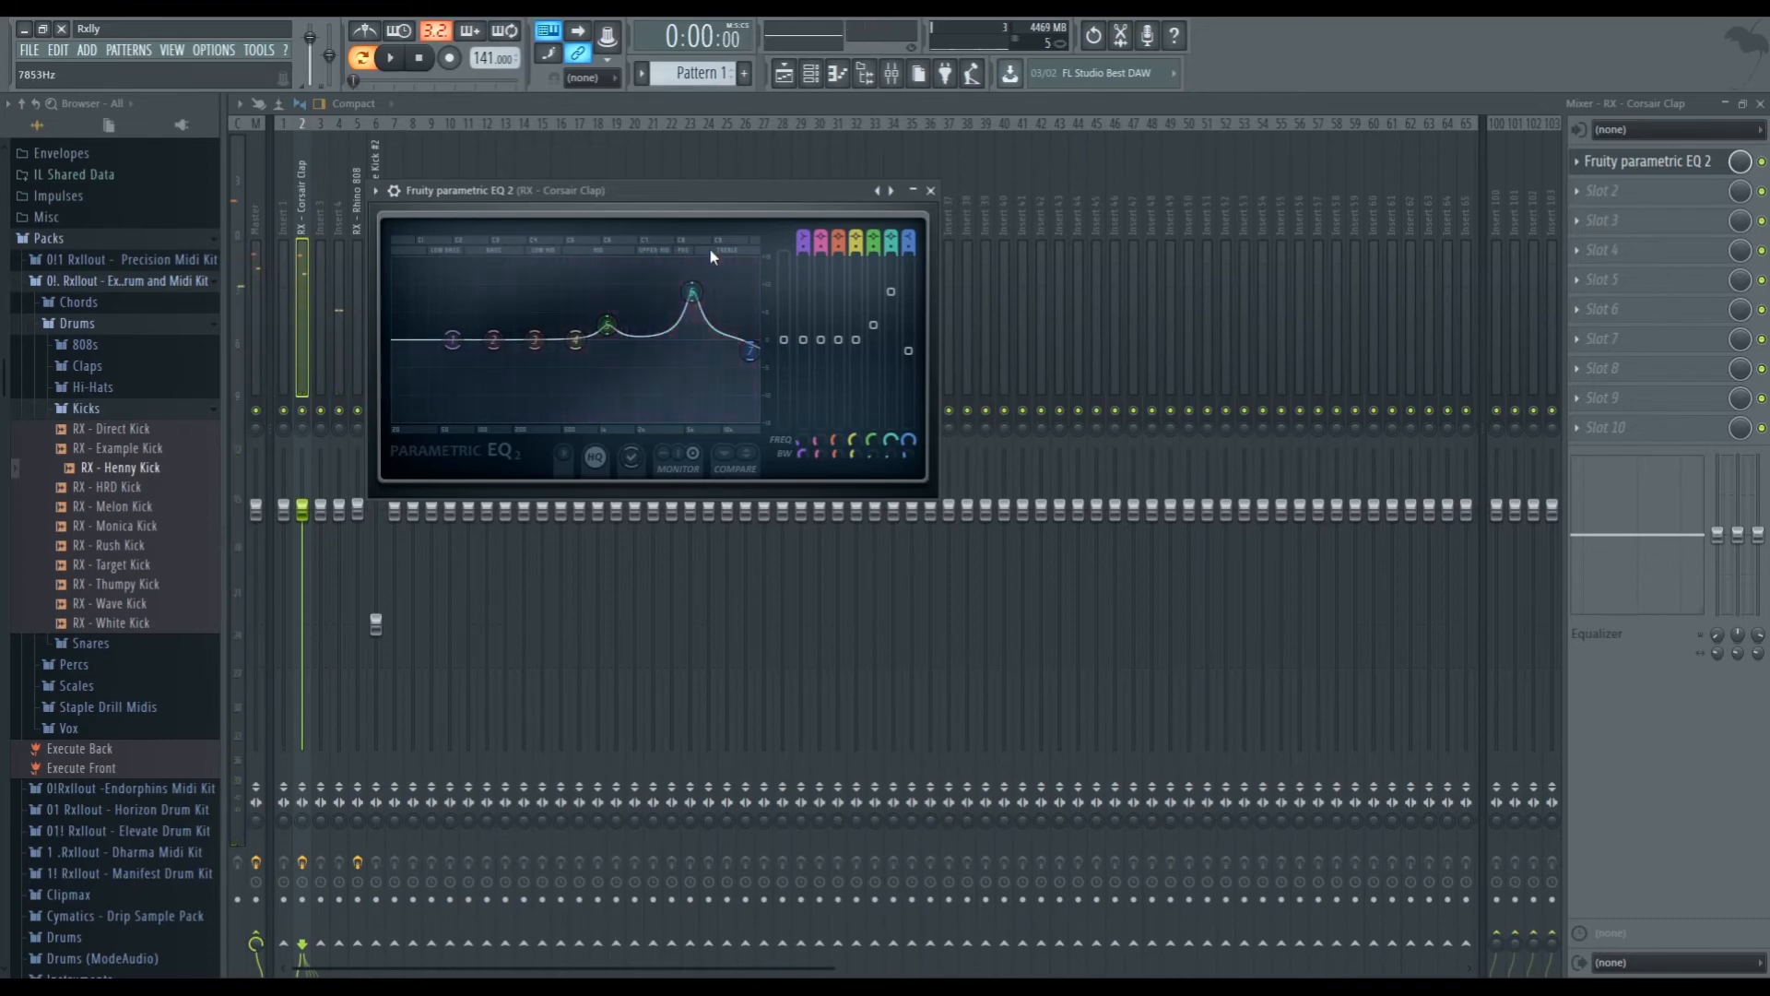
pyautogui.press('space')
pyautogui.moveTo(691, 292); pyautogui.dragTo(605, 319)
pyautogui.press('space')
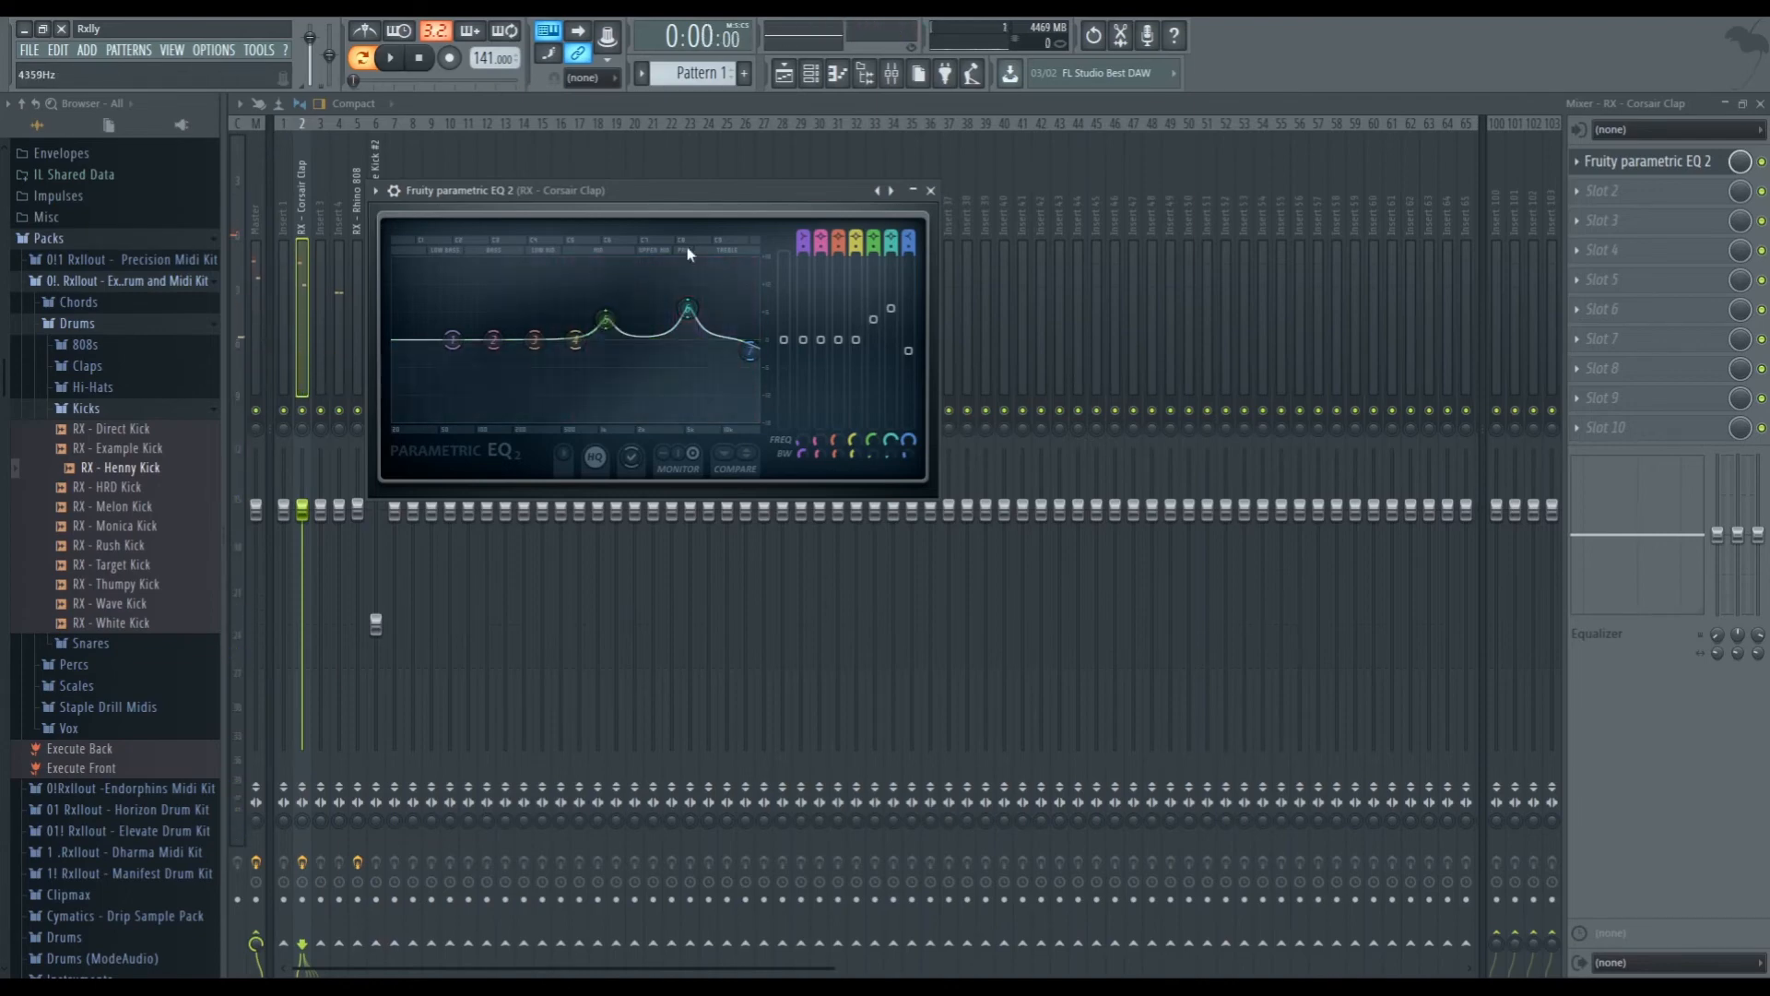
# Lower the Corsair Clap's mixer level slightly, close the mixer and move the Channel rack clear of the EQ window
pyautogui.moveTo(303, 511); pyautogui.dragTo(303, 523)
pyautogui.click(1760, 105)
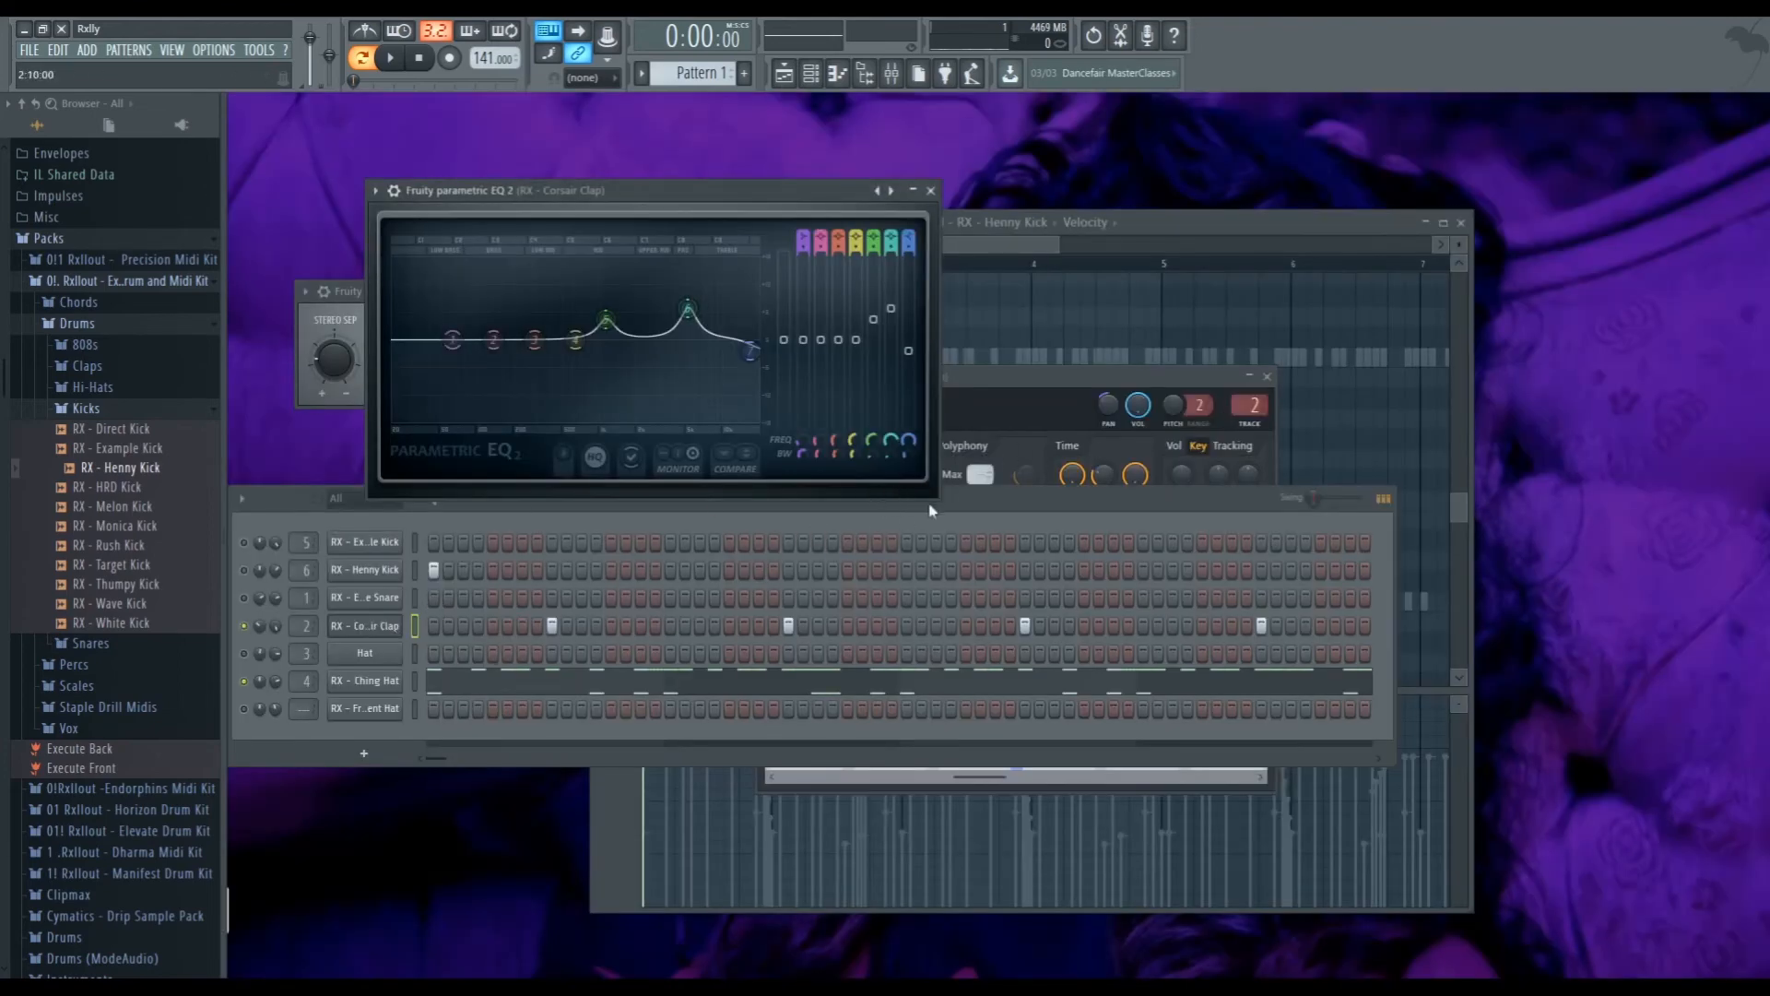
pyautogui.moveTo(1032, 503); pyautogui.dragTo(1196, 526)
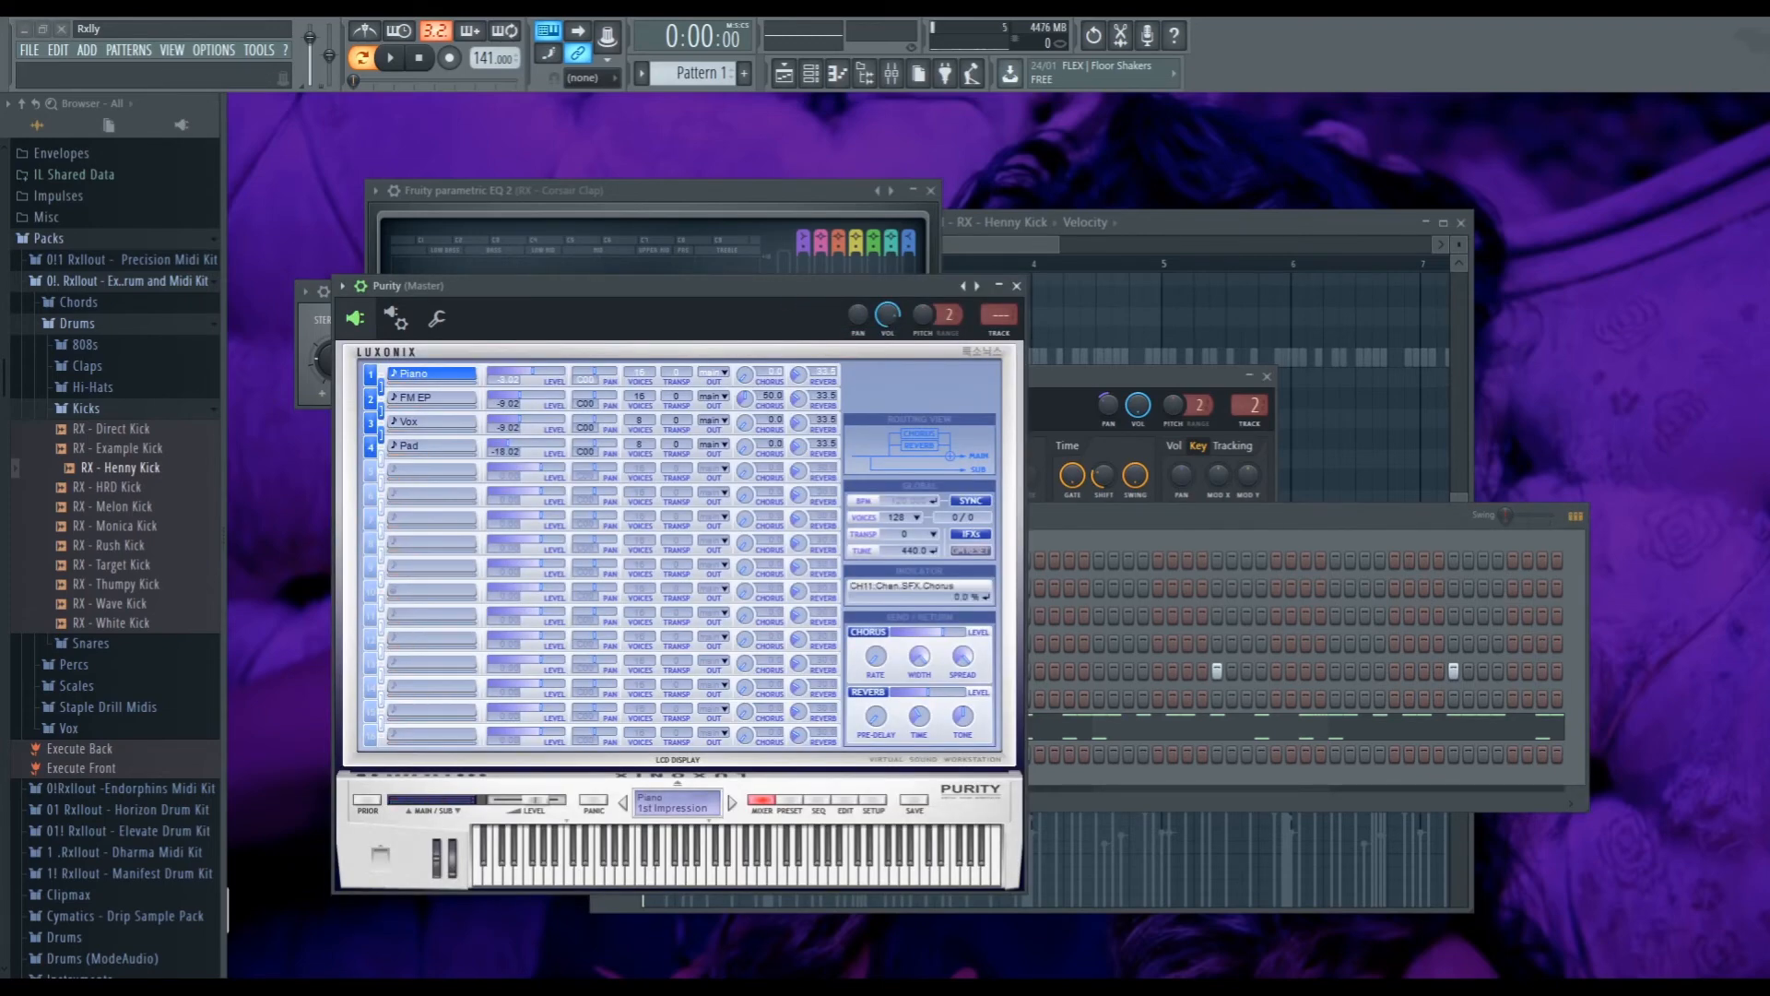
# Look through Purity's pages and load the Memory Box preset from its Phrase category, closing the plugin window
pyautogui.click(789, 800)
pyautogui.click(846, 800)
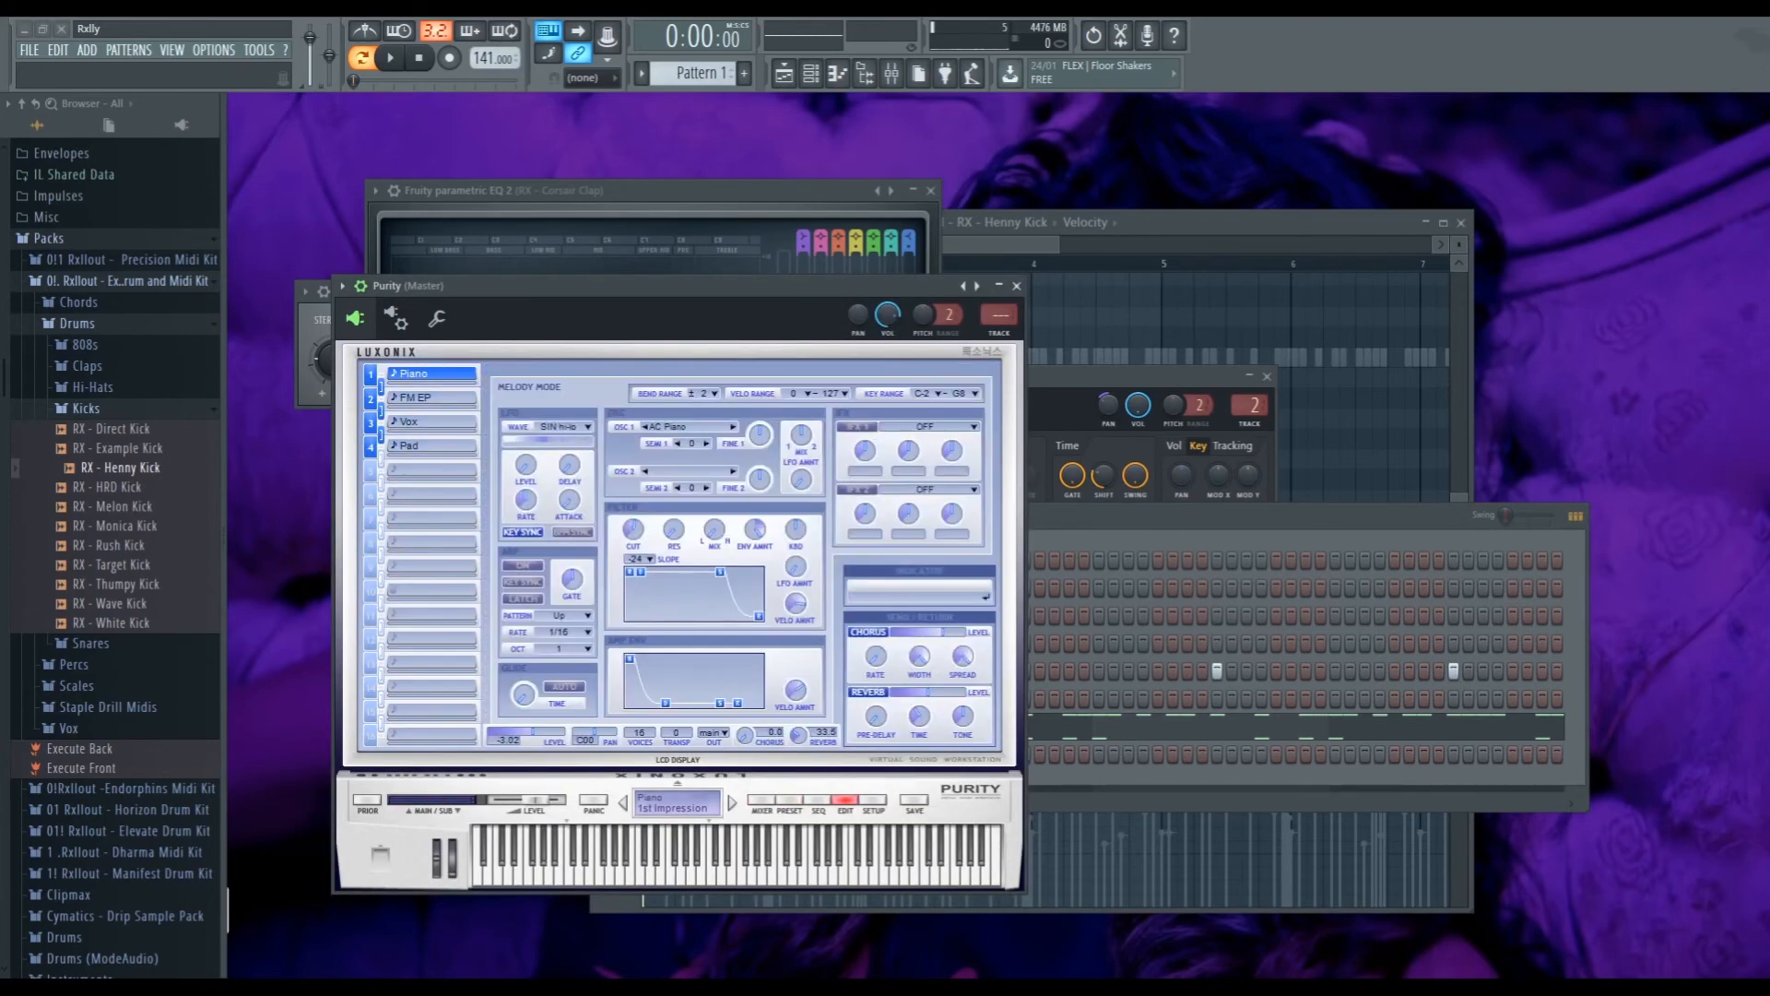
pyautogui.click(873, 801)
pyautogui.click(845, 800)
pyautogui.click(789, 801)
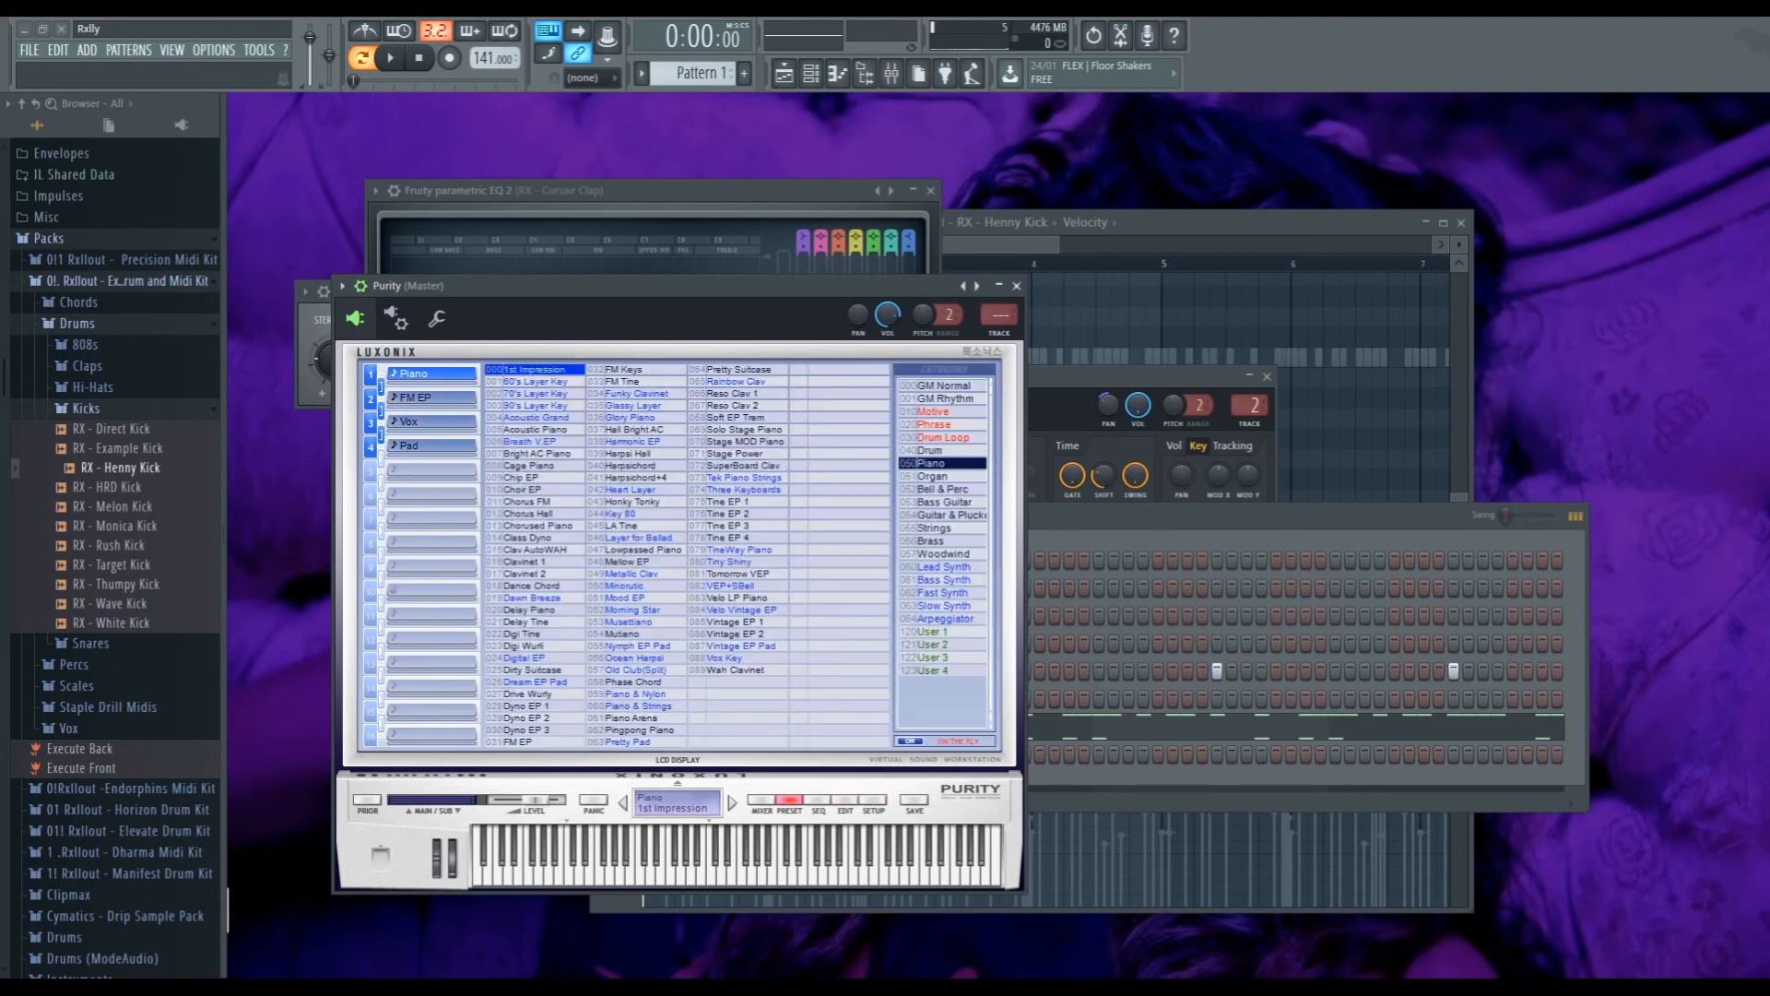
pyautogui.click(935, 412)
pyautogui.click(935, 425)
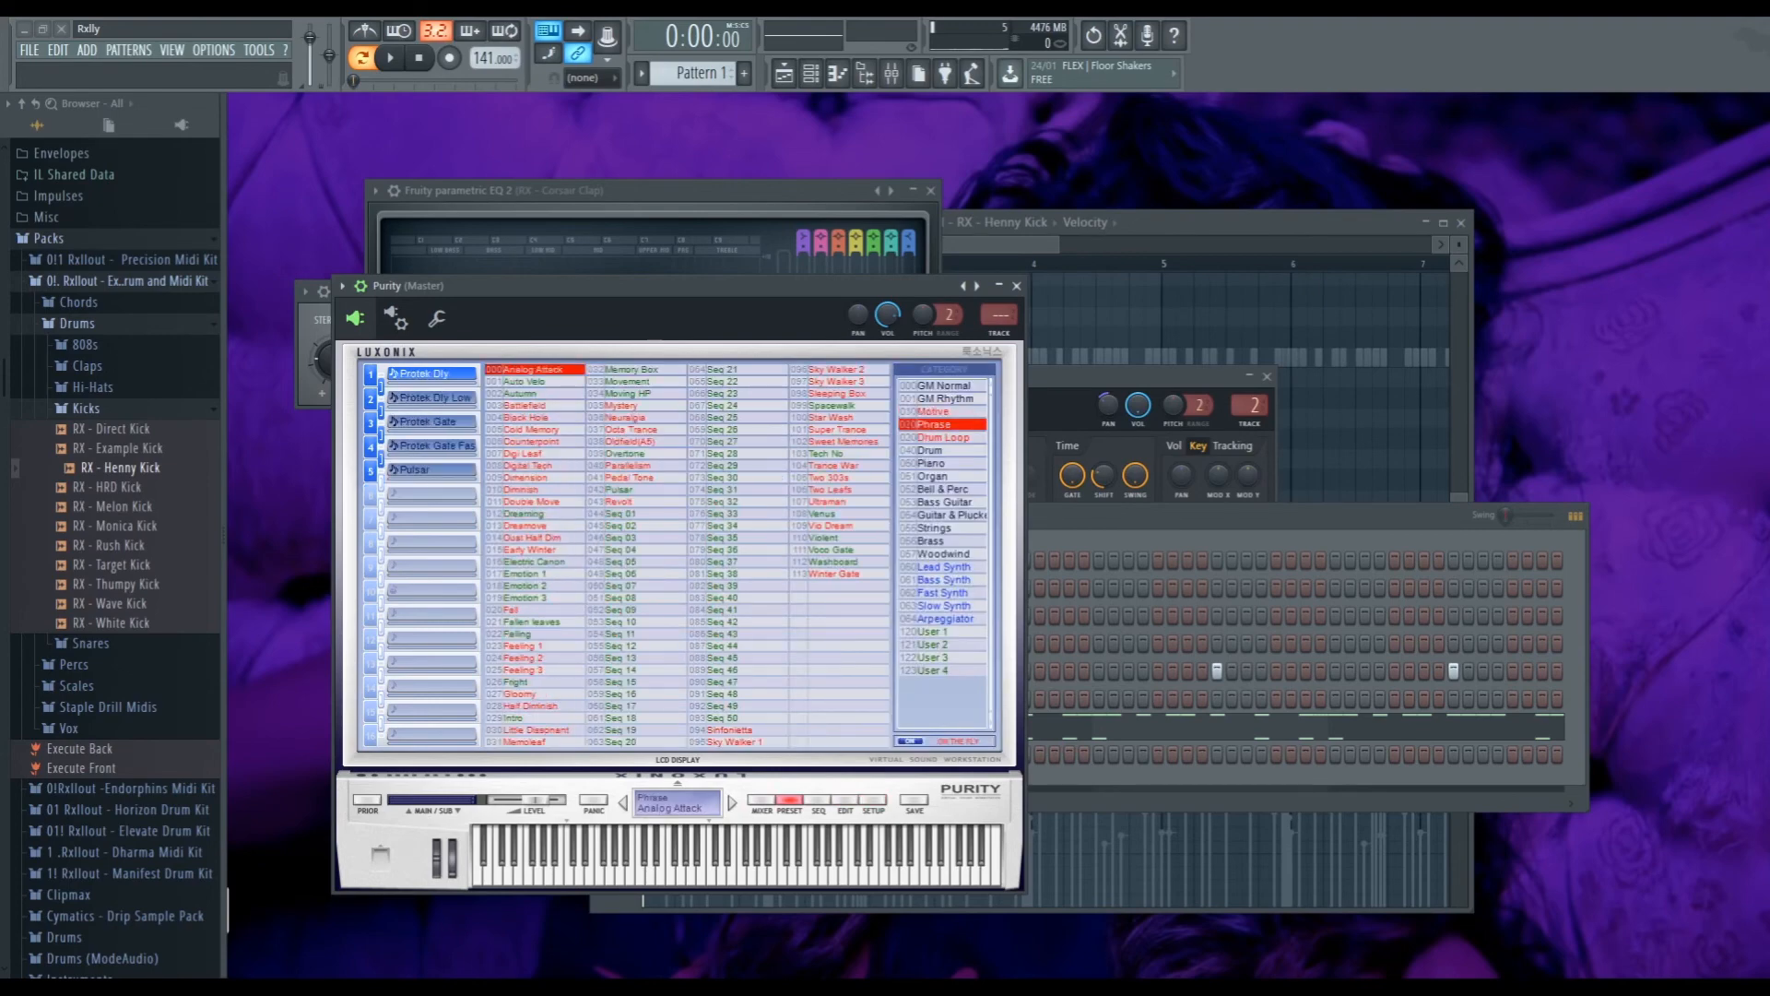
pyautogui.click(633, 369)
pyautogui.click(1016, 286)
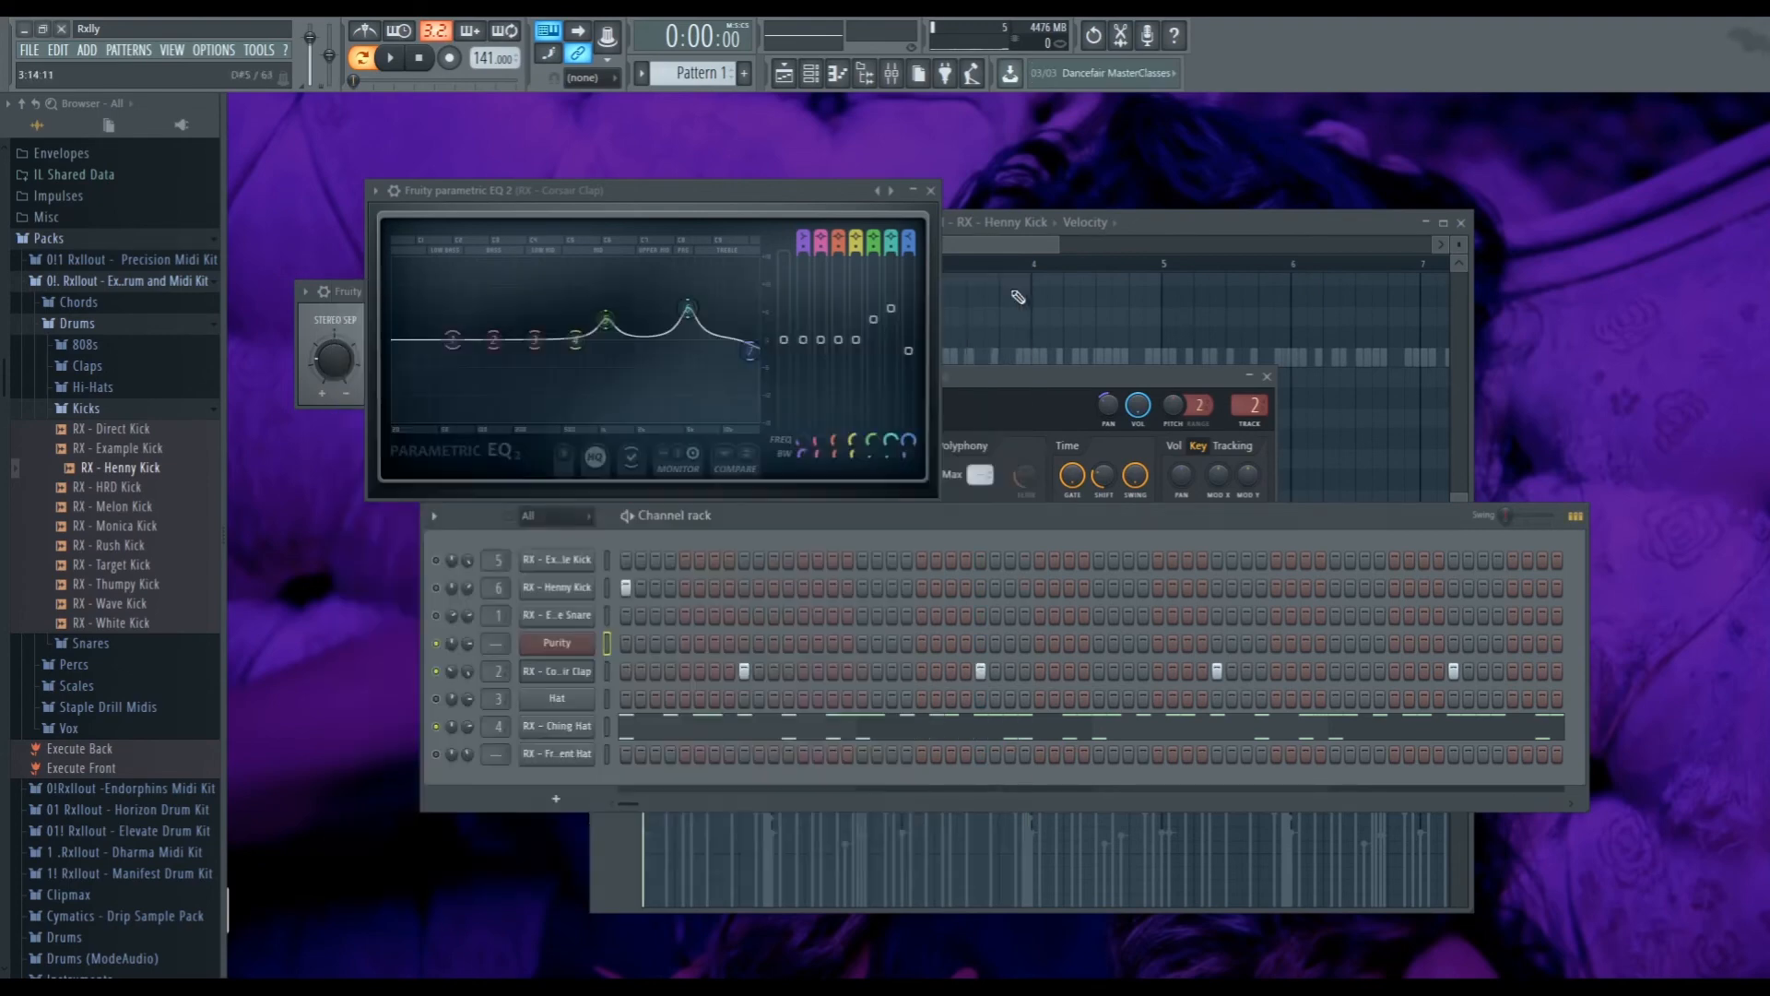
# Solo the Purity channel and draw an eight-bar note from bar 1 in its piano roll, raised one octave to C6
pyautogui.rightClick(436, 643)
pyautogui.press('F7')
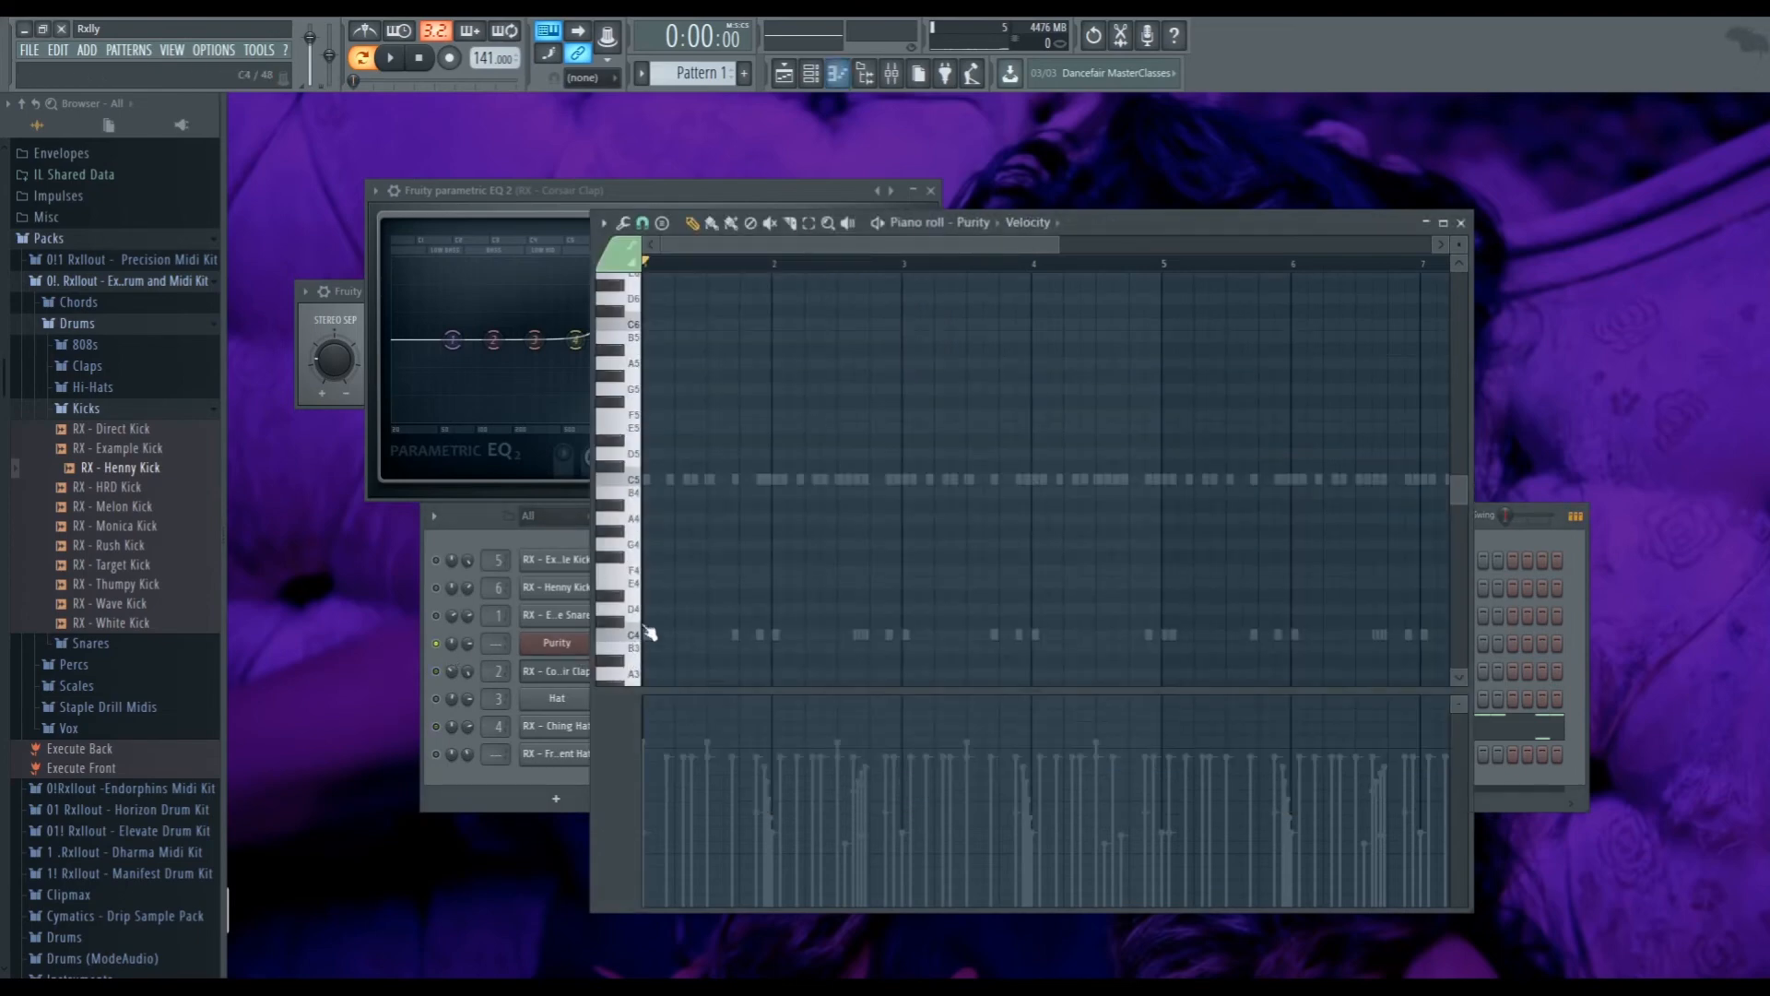
pyautogui.moveTo(663, 479)
pyautogui.mouseDown()
pyautogui.moveTo(1186, 479)
pyautogui.moveTo(1171, 479)
pyautogui.mouseUp()
pyautogui.hotkey('ctrl', 'a')
pyautogui.hotkey('ctrl', 'Up')
pyautogui.press('space')
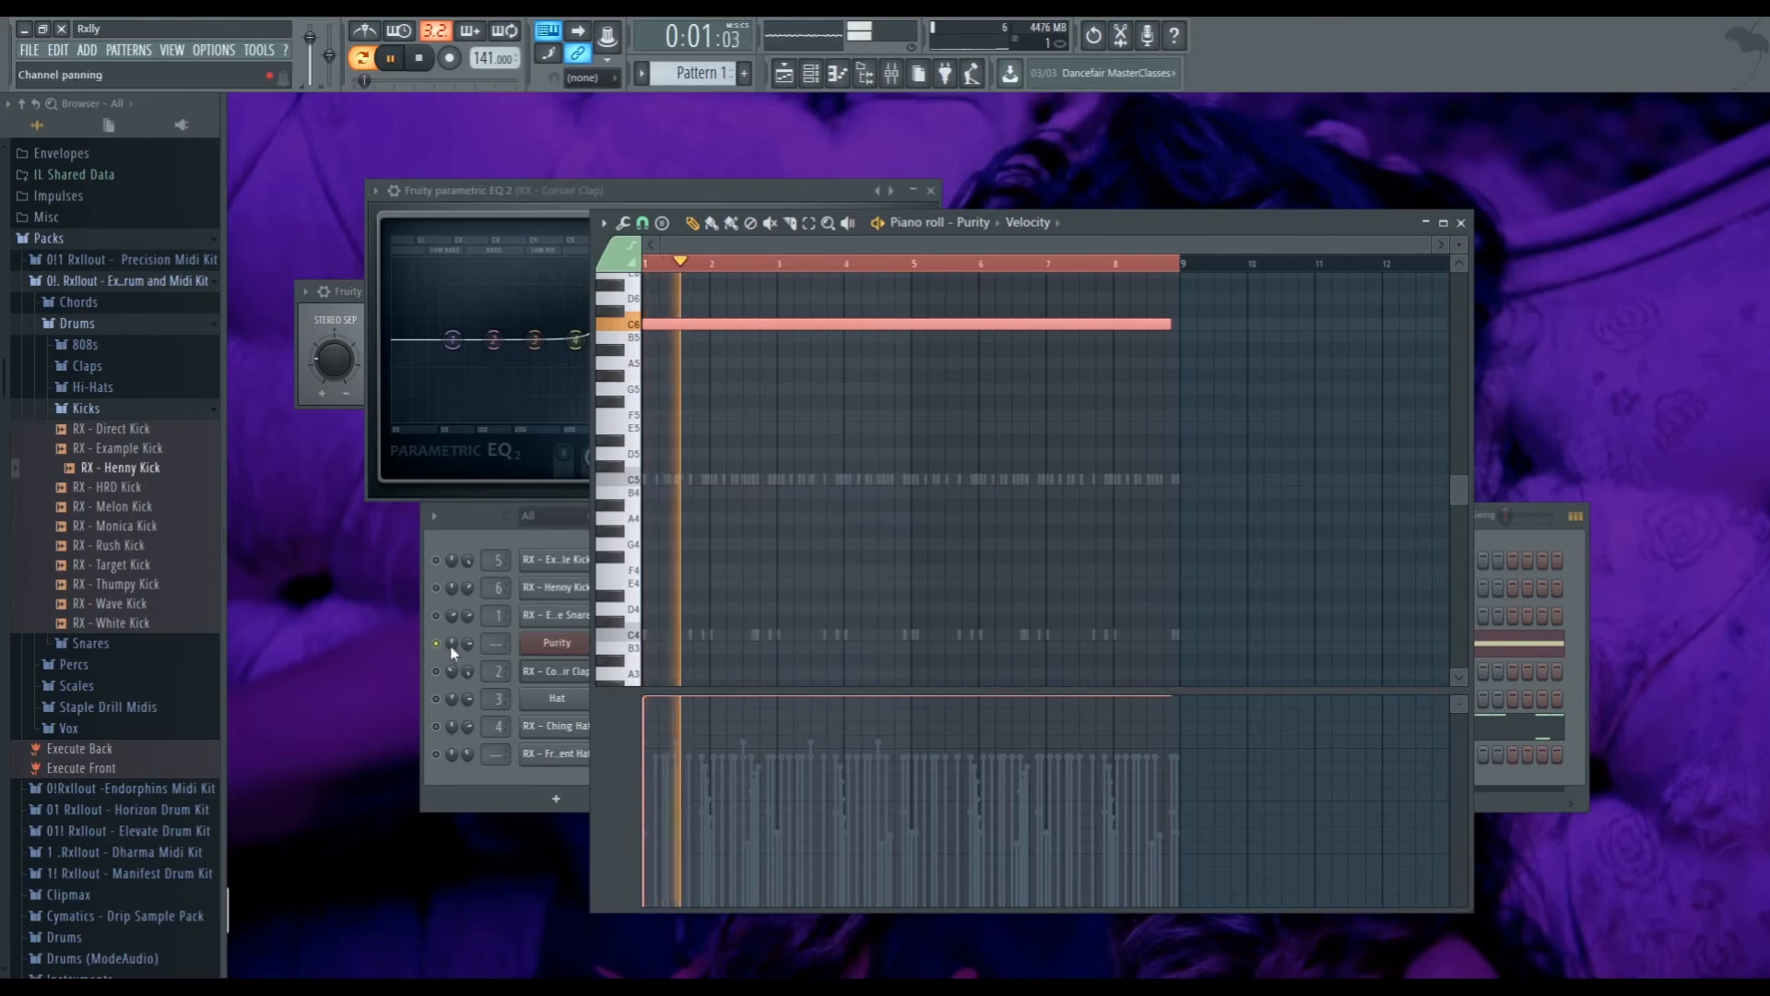
# Route Purity to mixer track 7 and insert Fruity parametric EQ 2 in its first effect slot
pyautogui.click(555, 649)
pyautogui.click(555, 651)
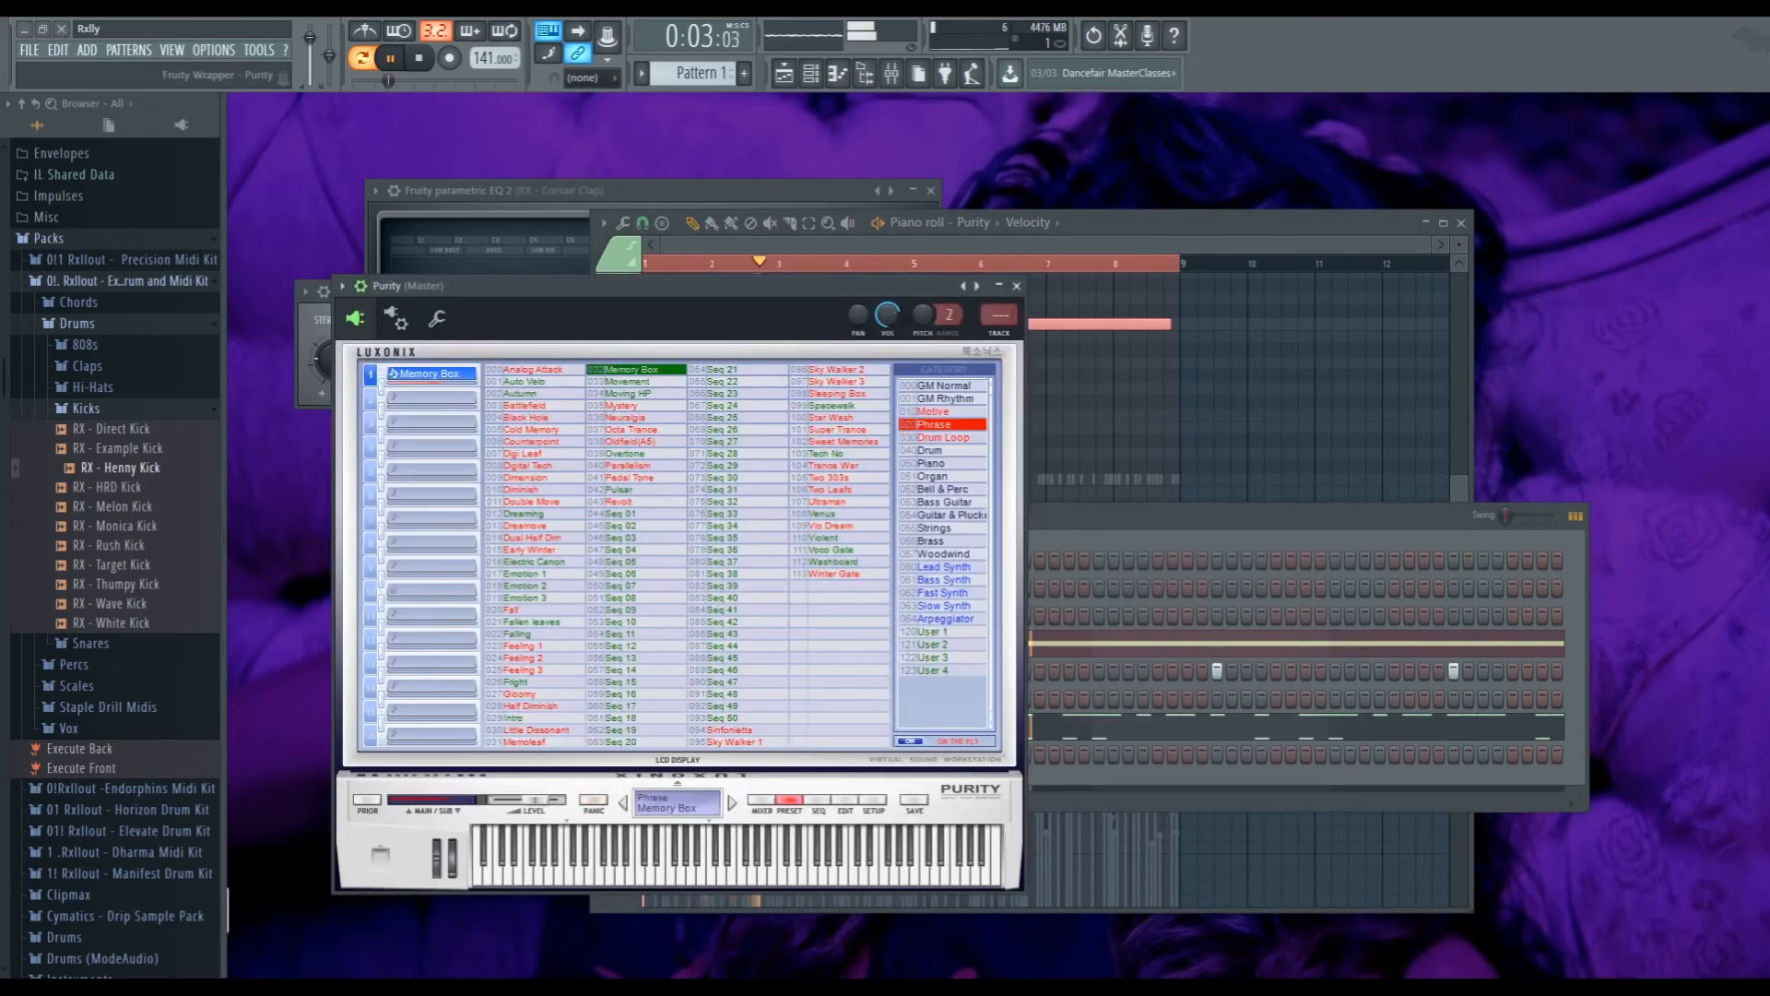
pyautogui.press('F9')
pyautogui.press('space')
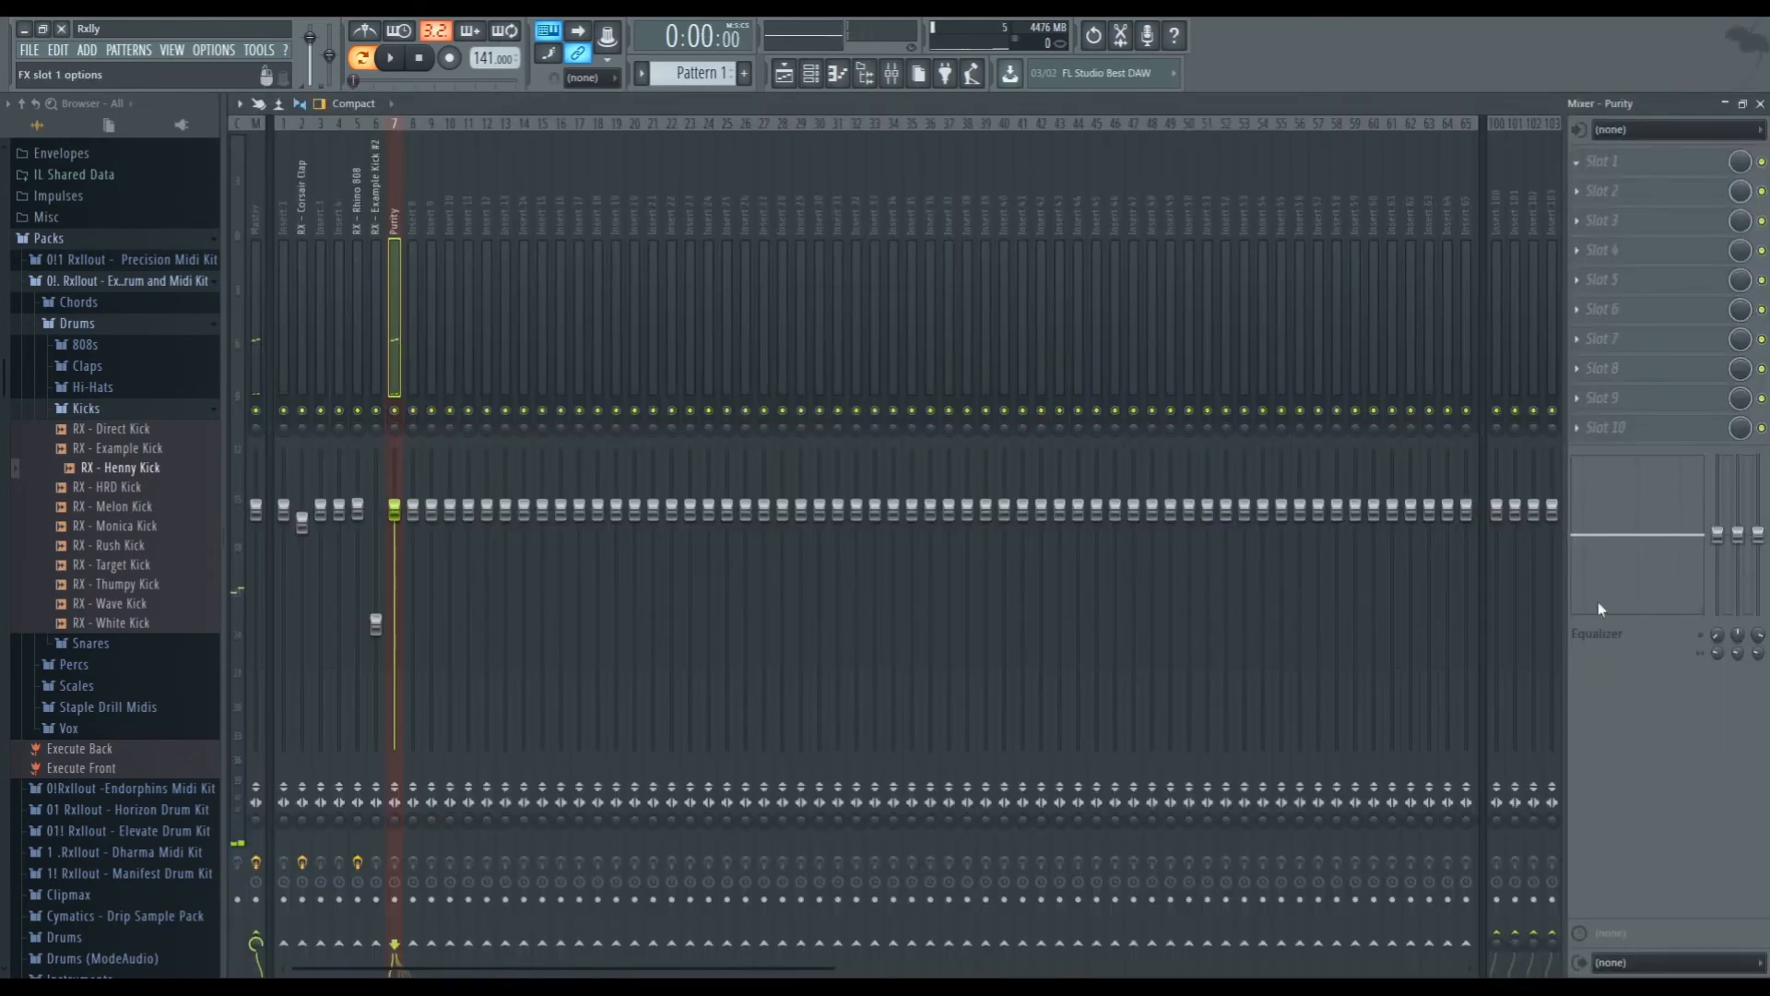
pyautogui.press('space')
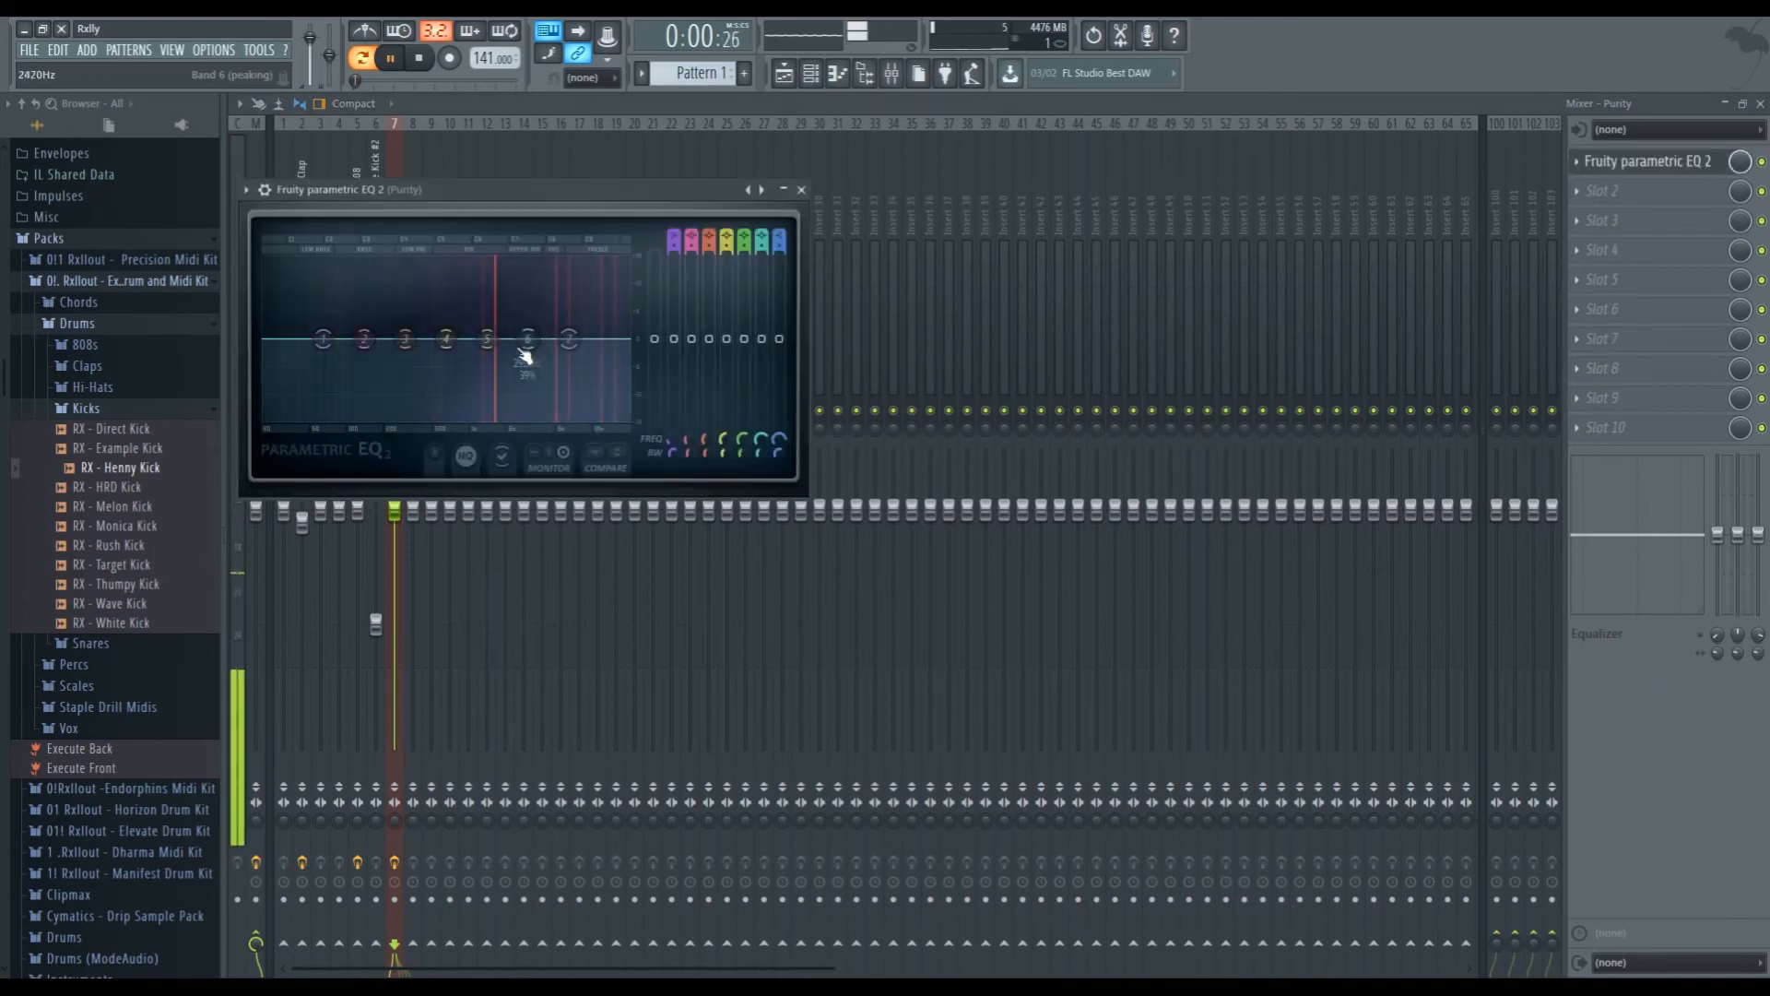
# Boost band 5 of Purity's EQ into a narrow peak near 2 kHz, audition it, and close the EQ
pyautogui.press('space')
pyautogui.moveTo(499, 349); pyautogui.dragTo(513, 302)
pyautogui.press('space')
pyautogui.press('space')
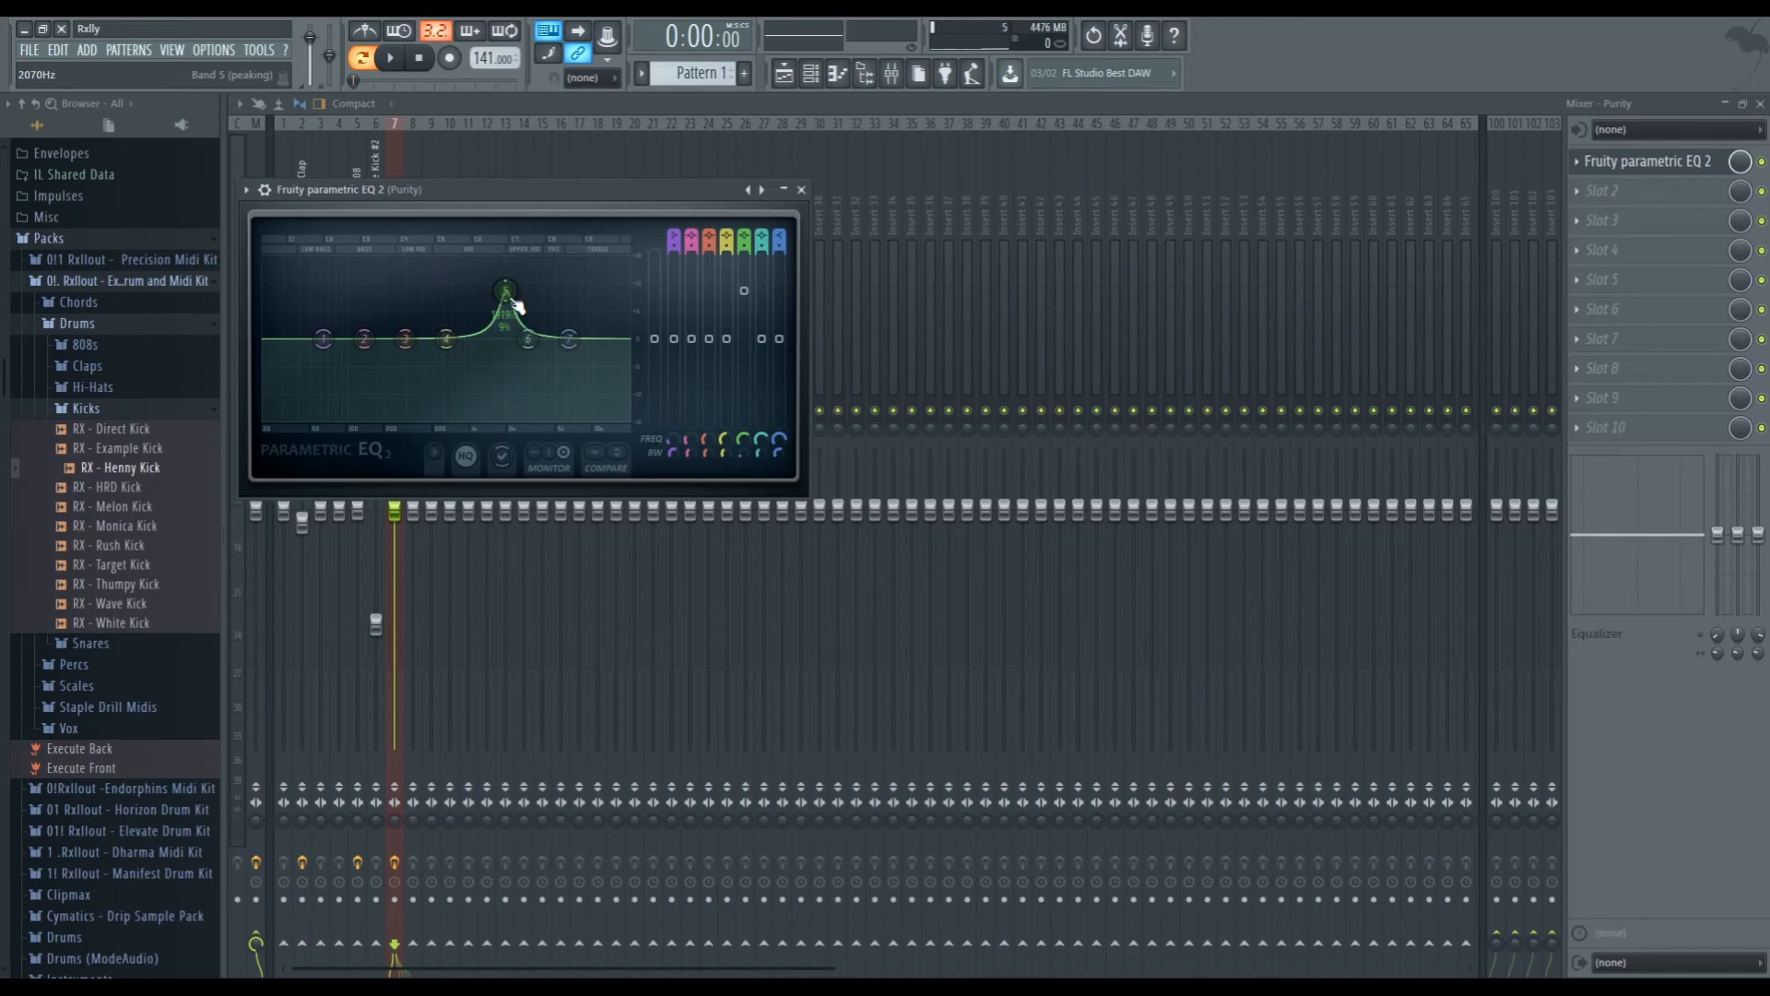
pyautogui.click(817, 189)
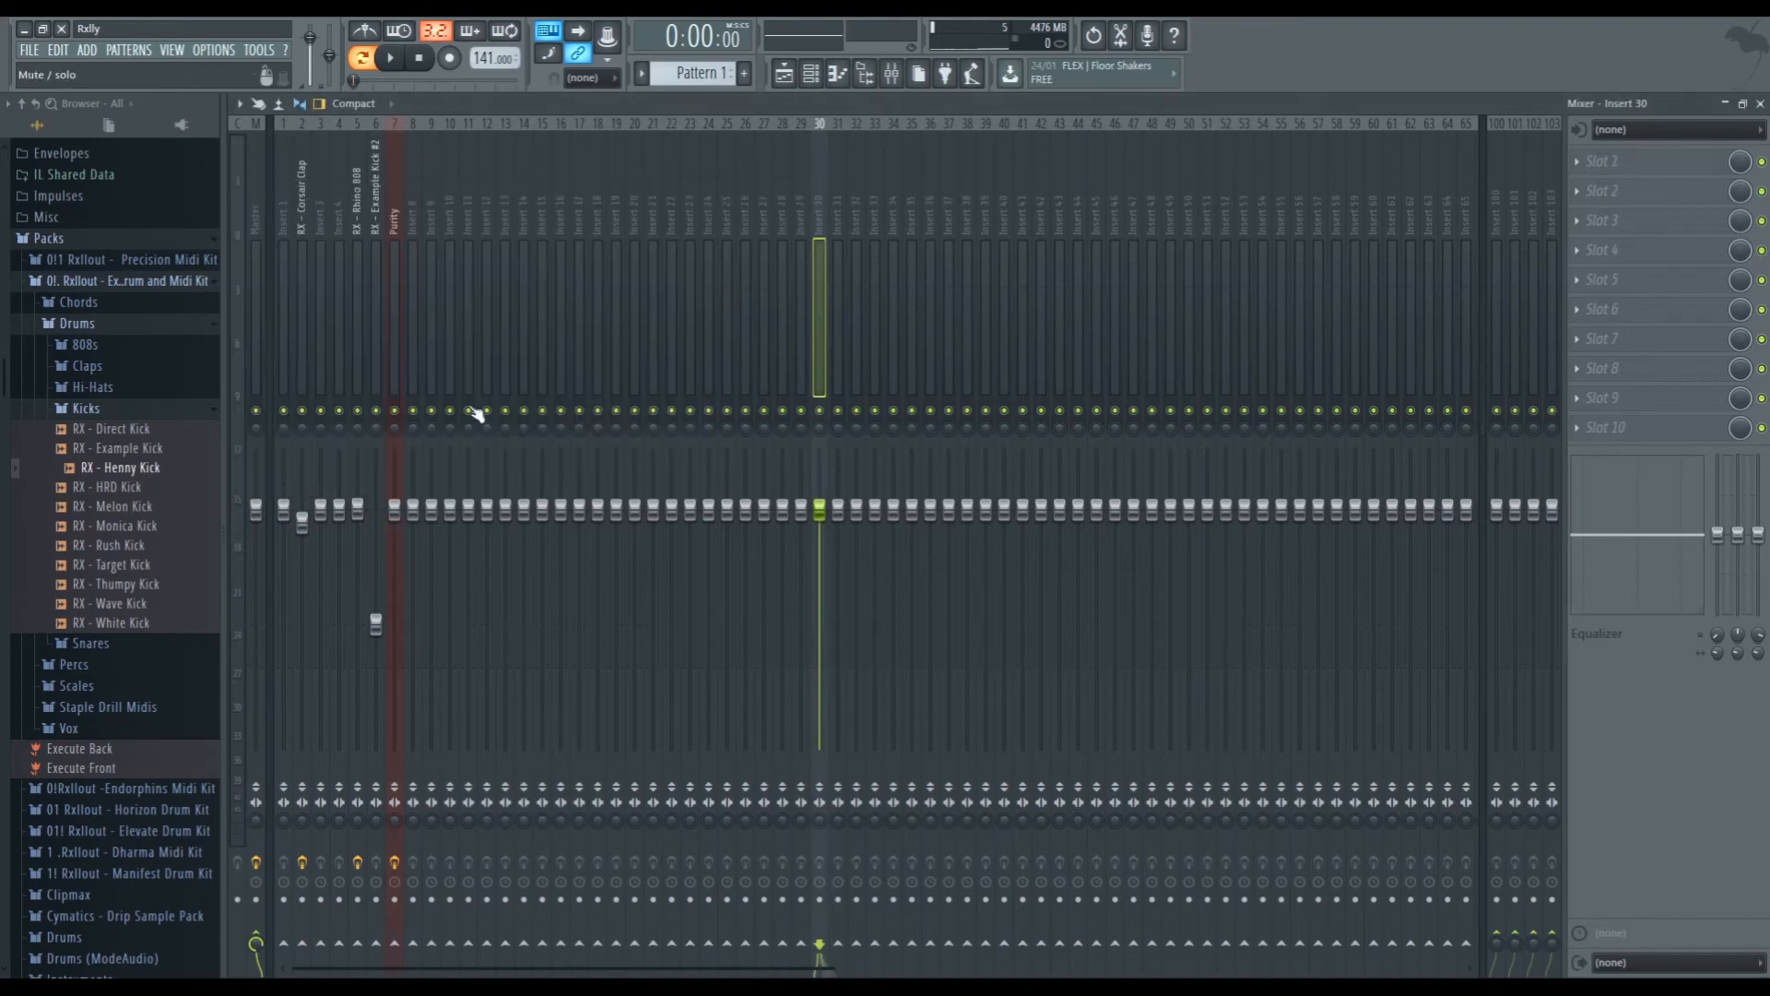
pyautogui.click(410, 247)
pyautogui.click(395, 234)
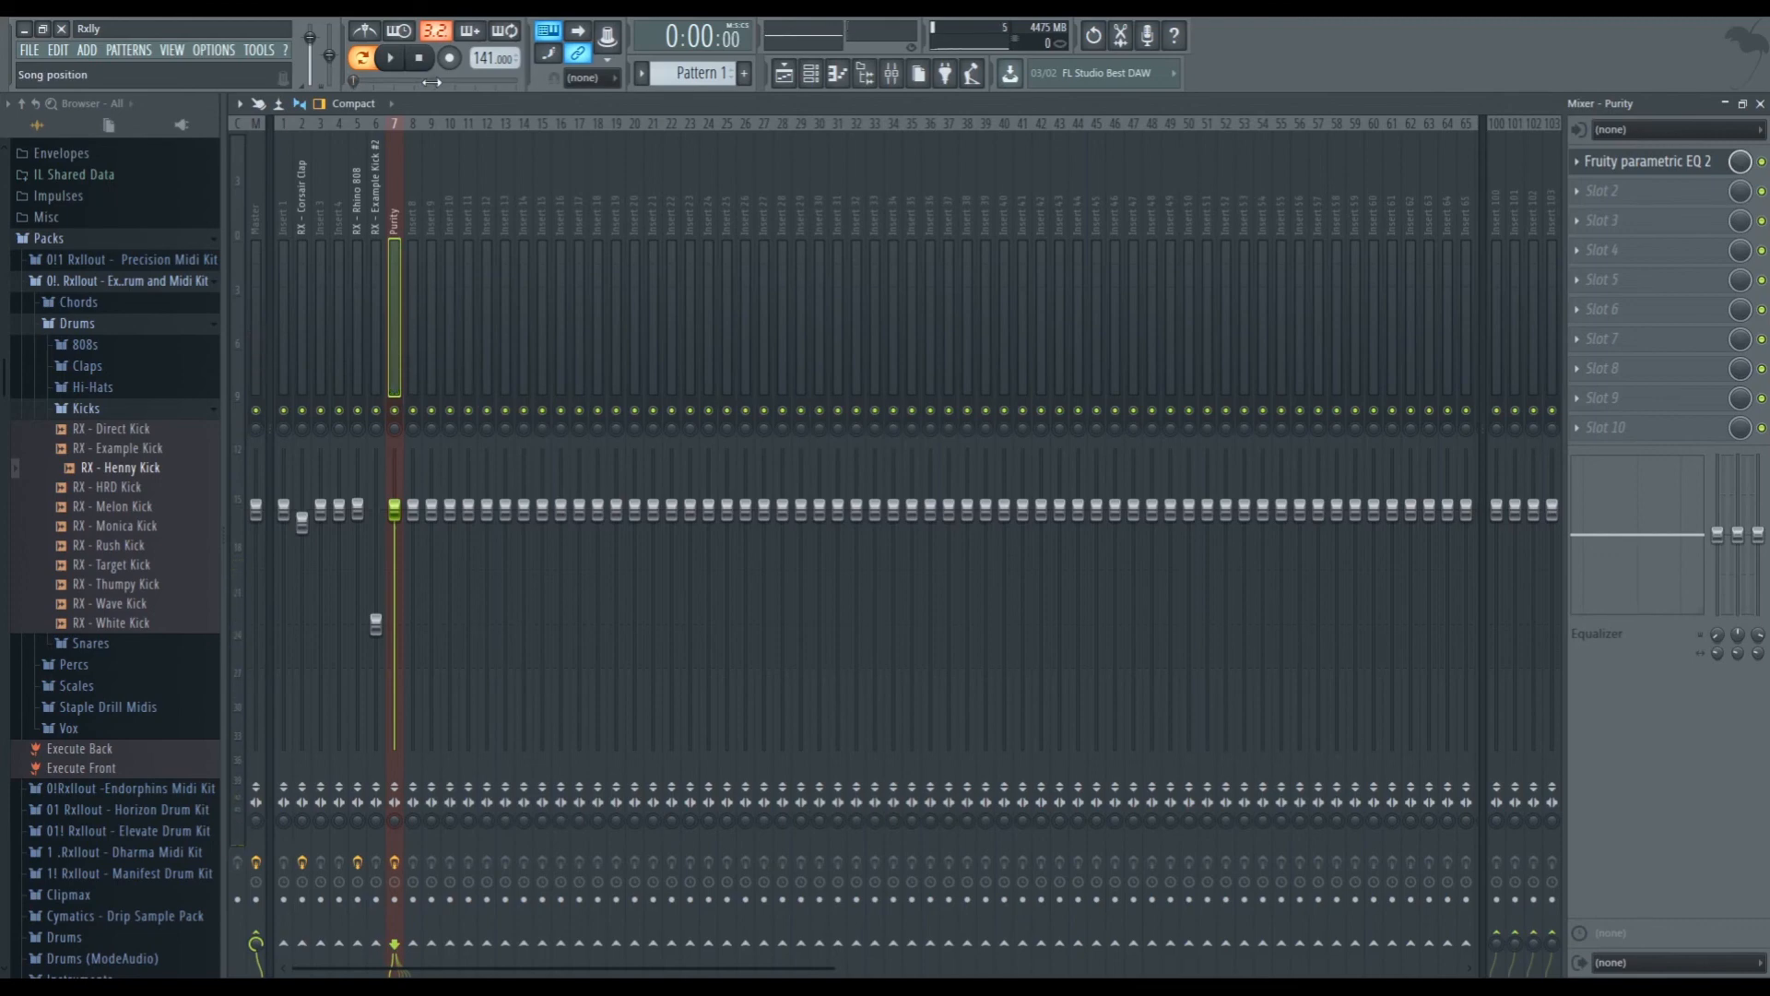
# Unmute the Corsair Clap channel alongside Purity in the Channel rack and audition both together
pyautogui.press('space')
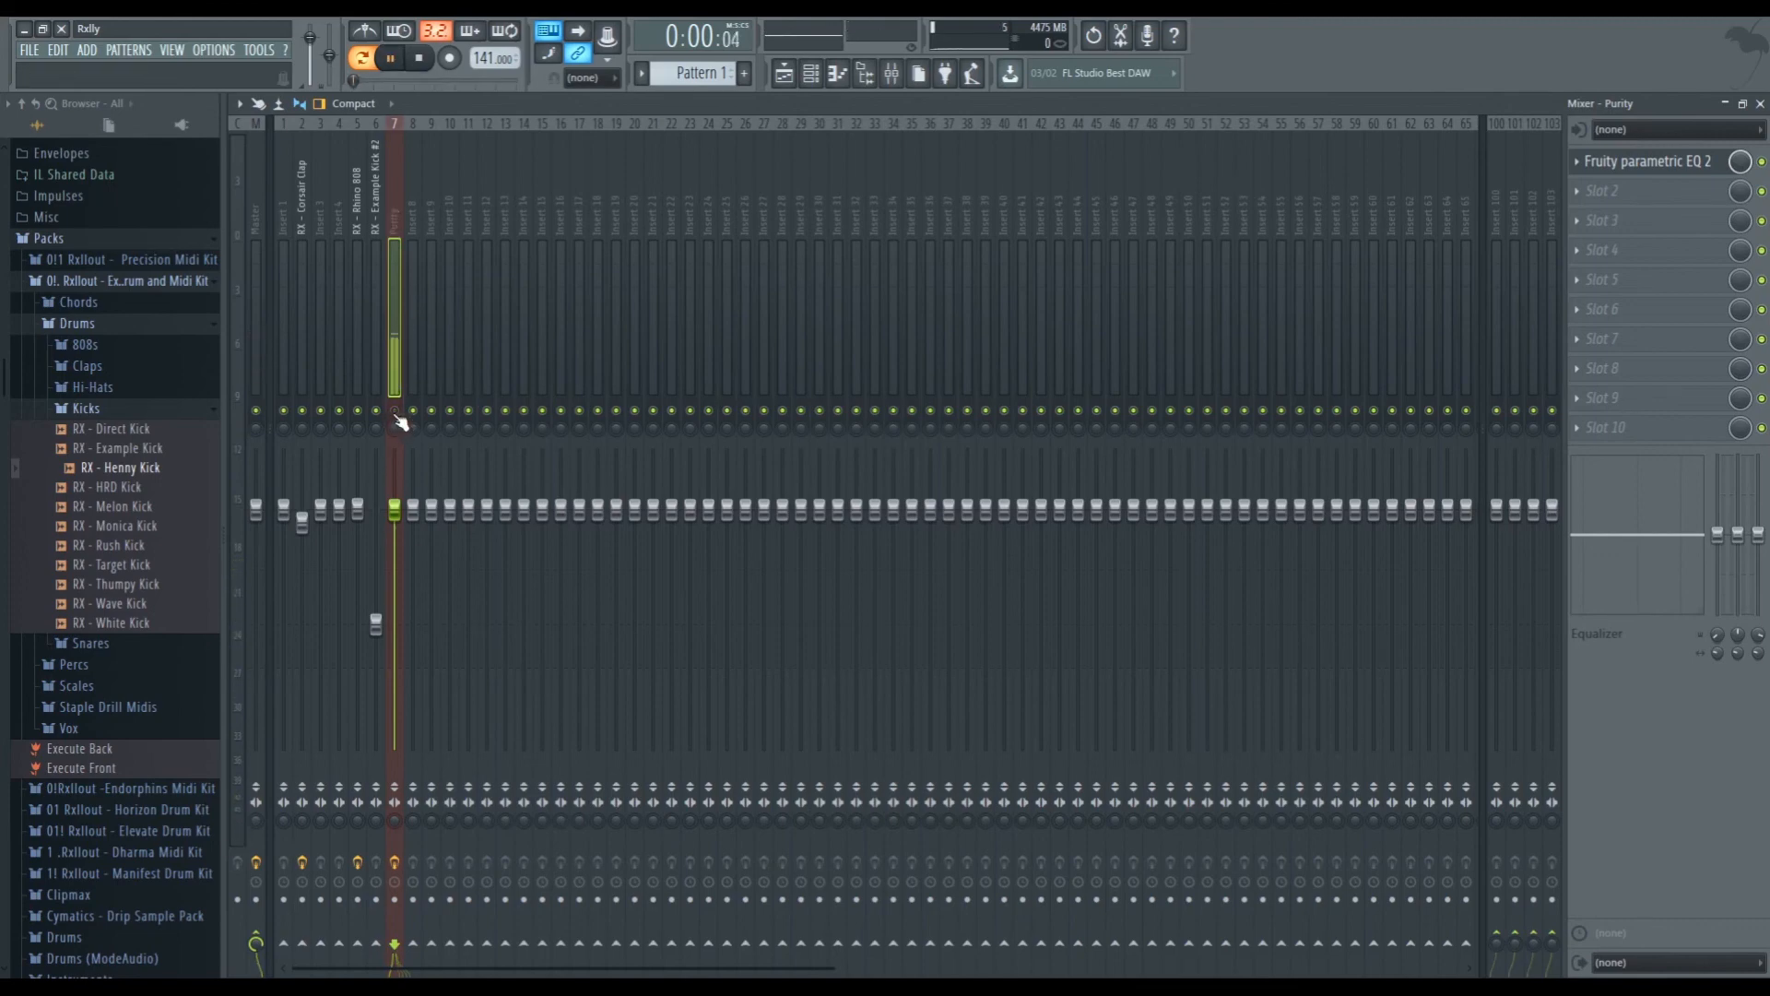
pyautogui.click(1761, 104)
pyautogui.press('space')
pyautogui.click(1131, 527)
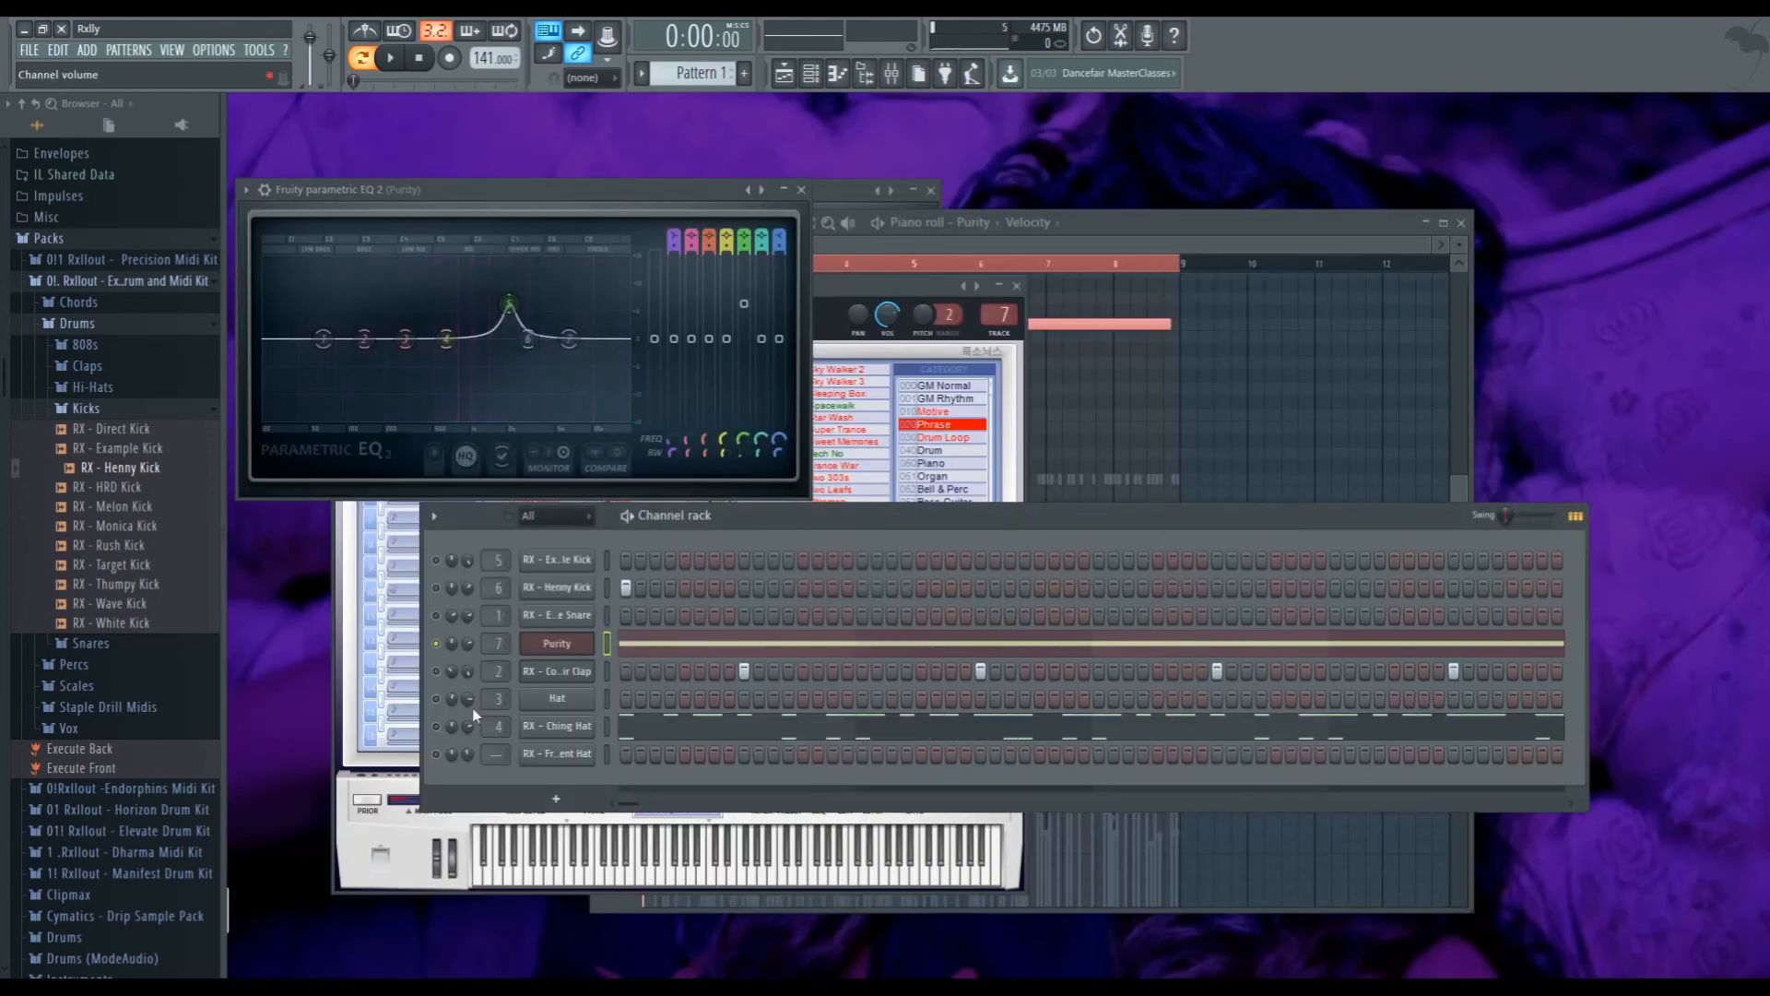
pyautogui.click(436, 672)
pyautogui.press('space')
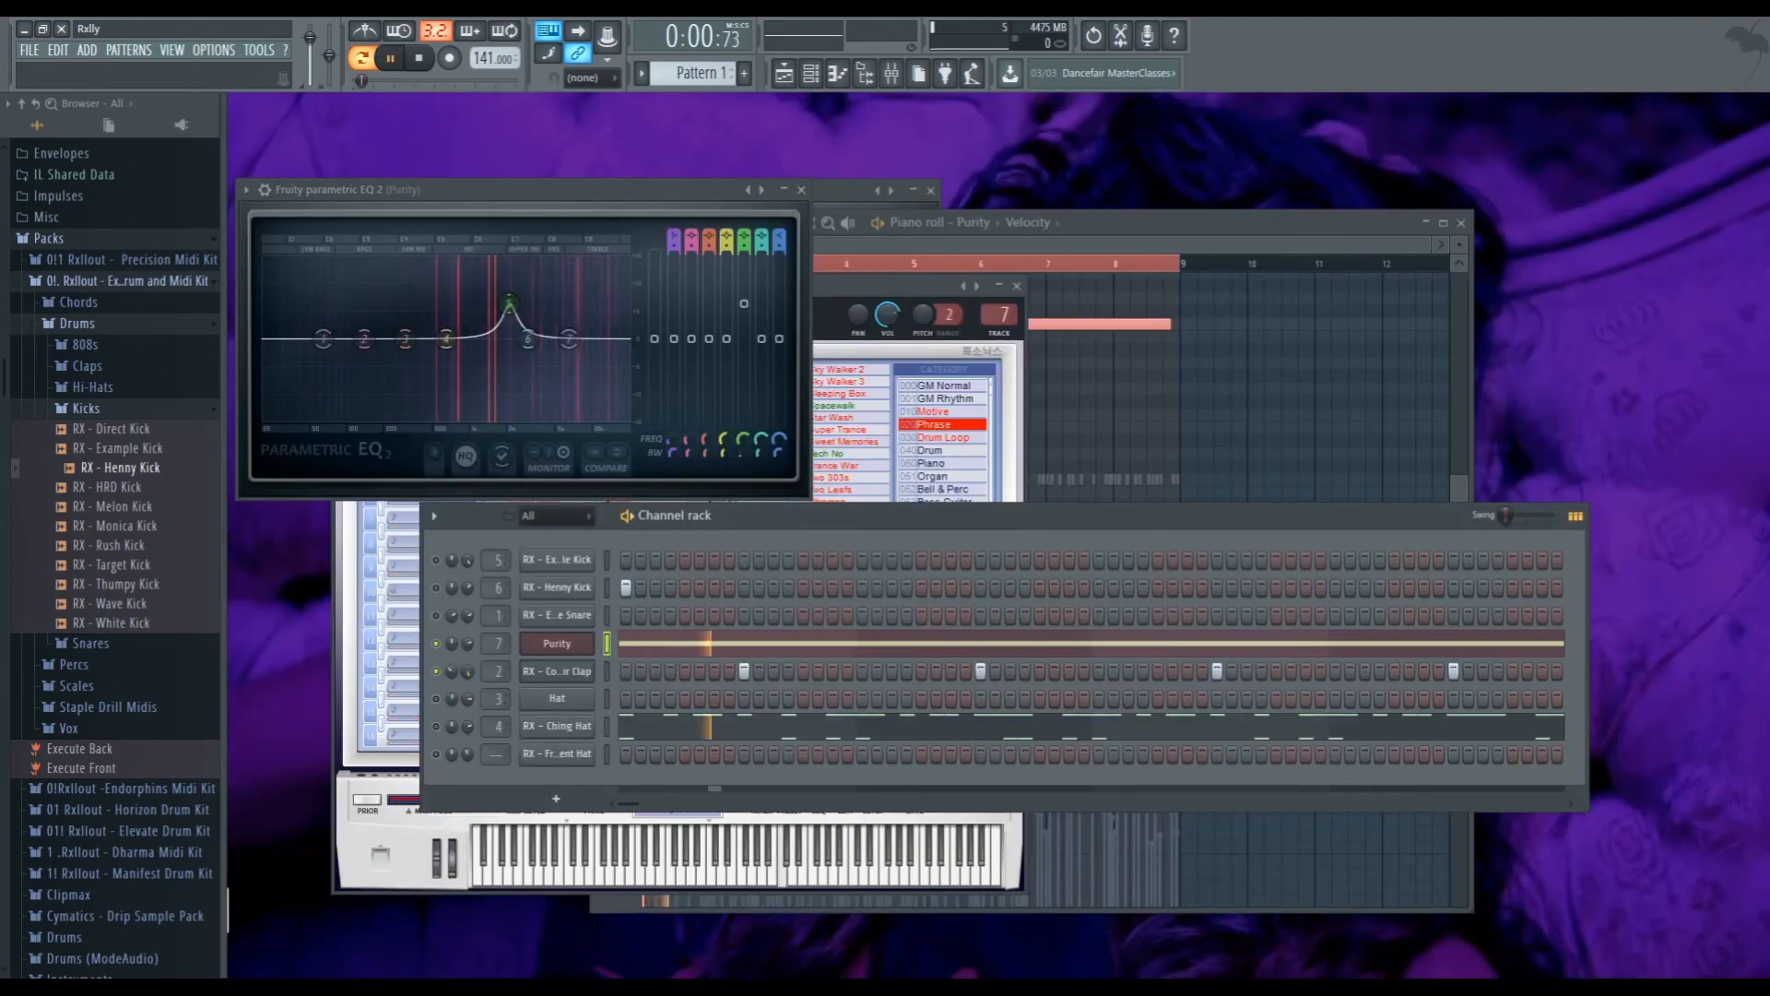
pyautogui.press('space')
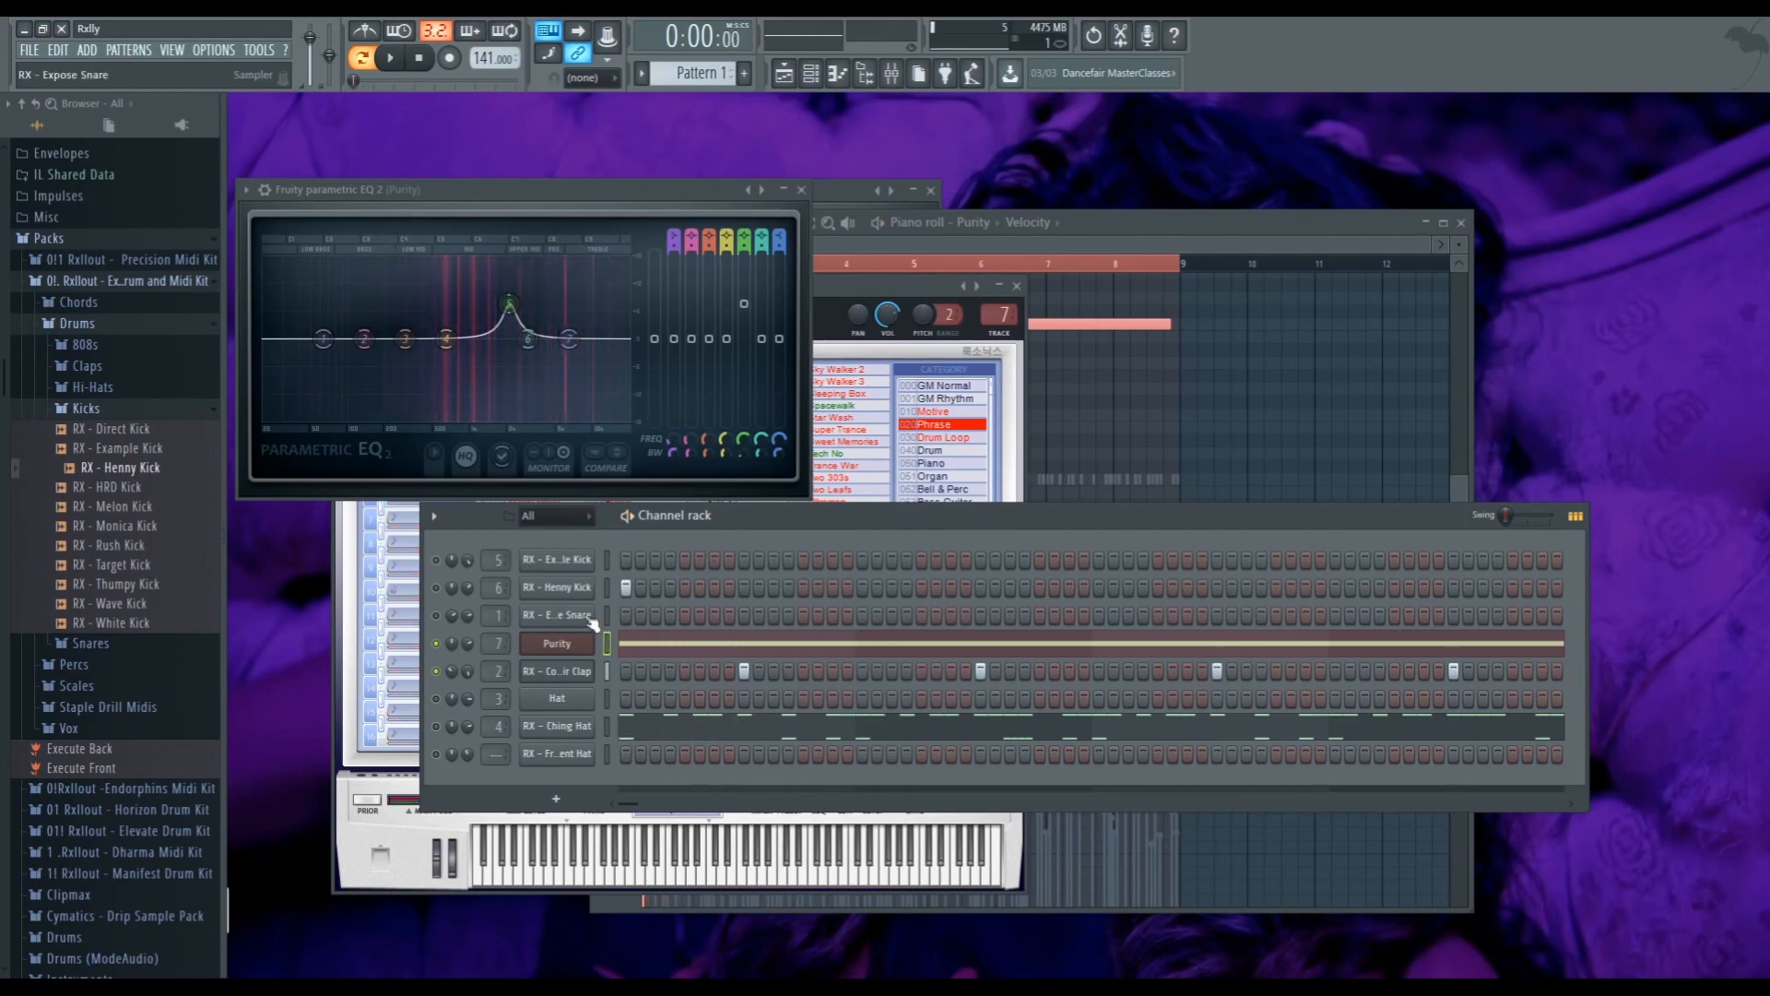
# Play the pattern in the mixer and open the Fruity parametric EQ 2 on the Corsair Clap track
pyautogui.click(900, 83)
pyautogui.press('space')
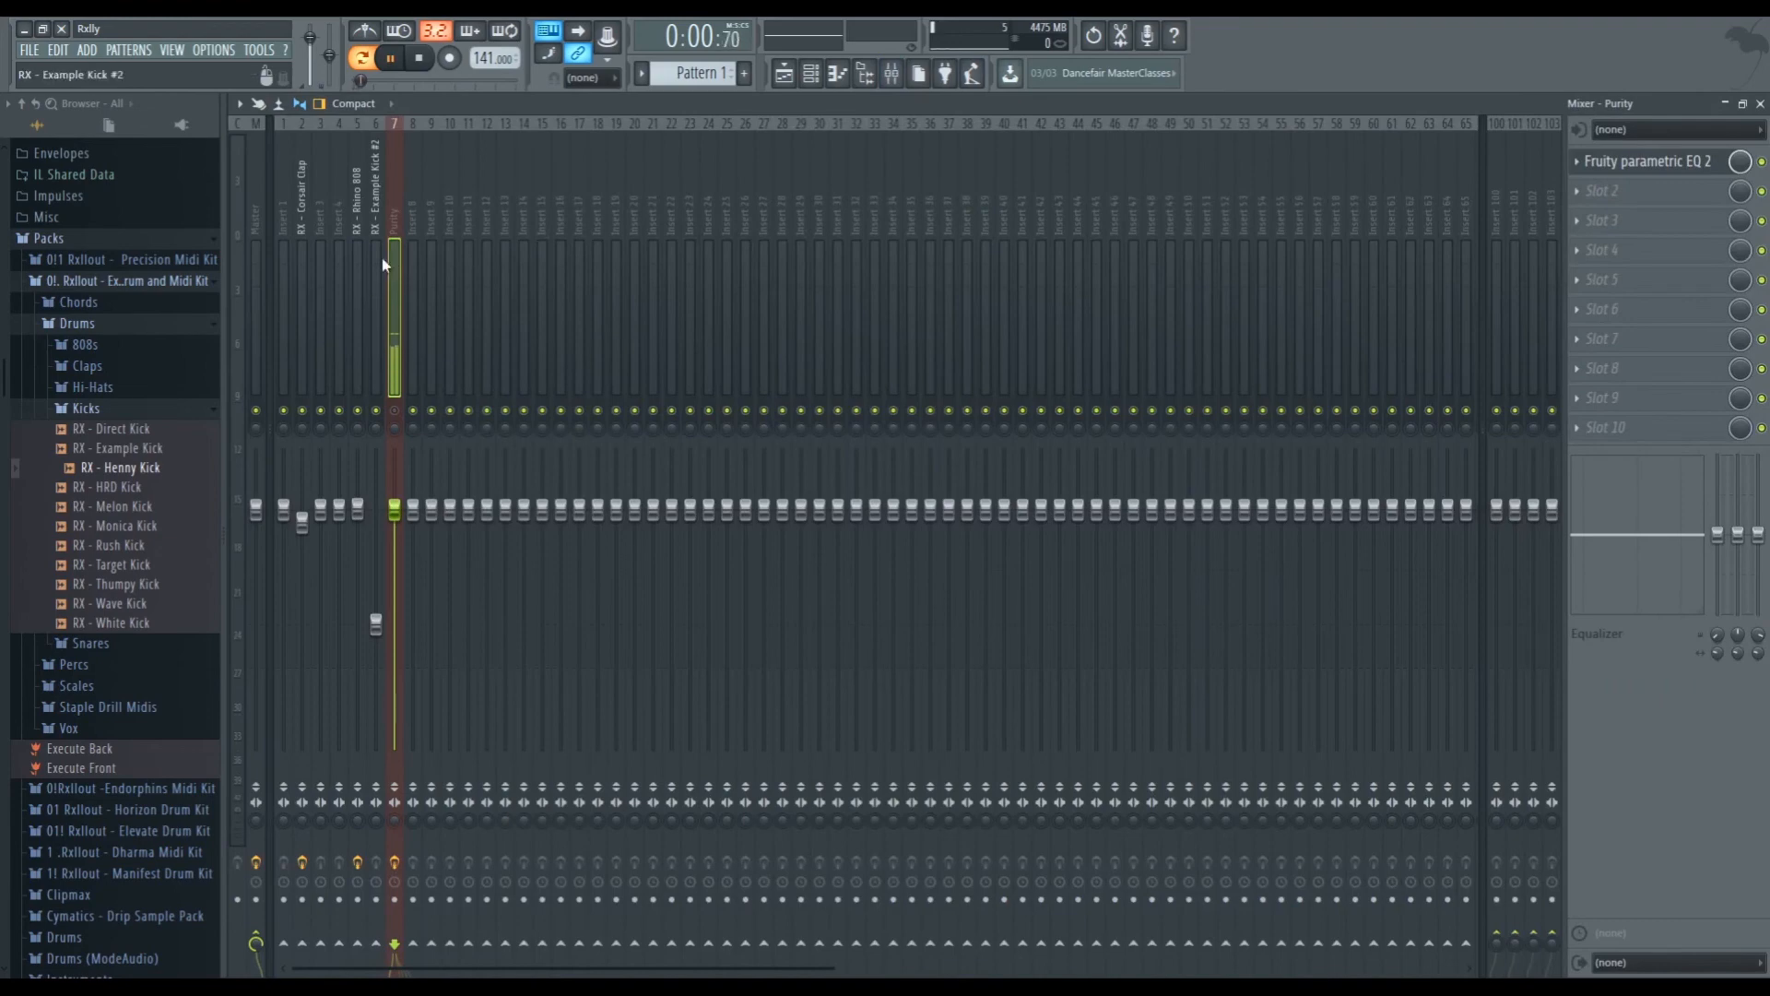
pyautogui.click(301, 277)
pyautogui.press('space')
pyautogui.click(1651, 163)
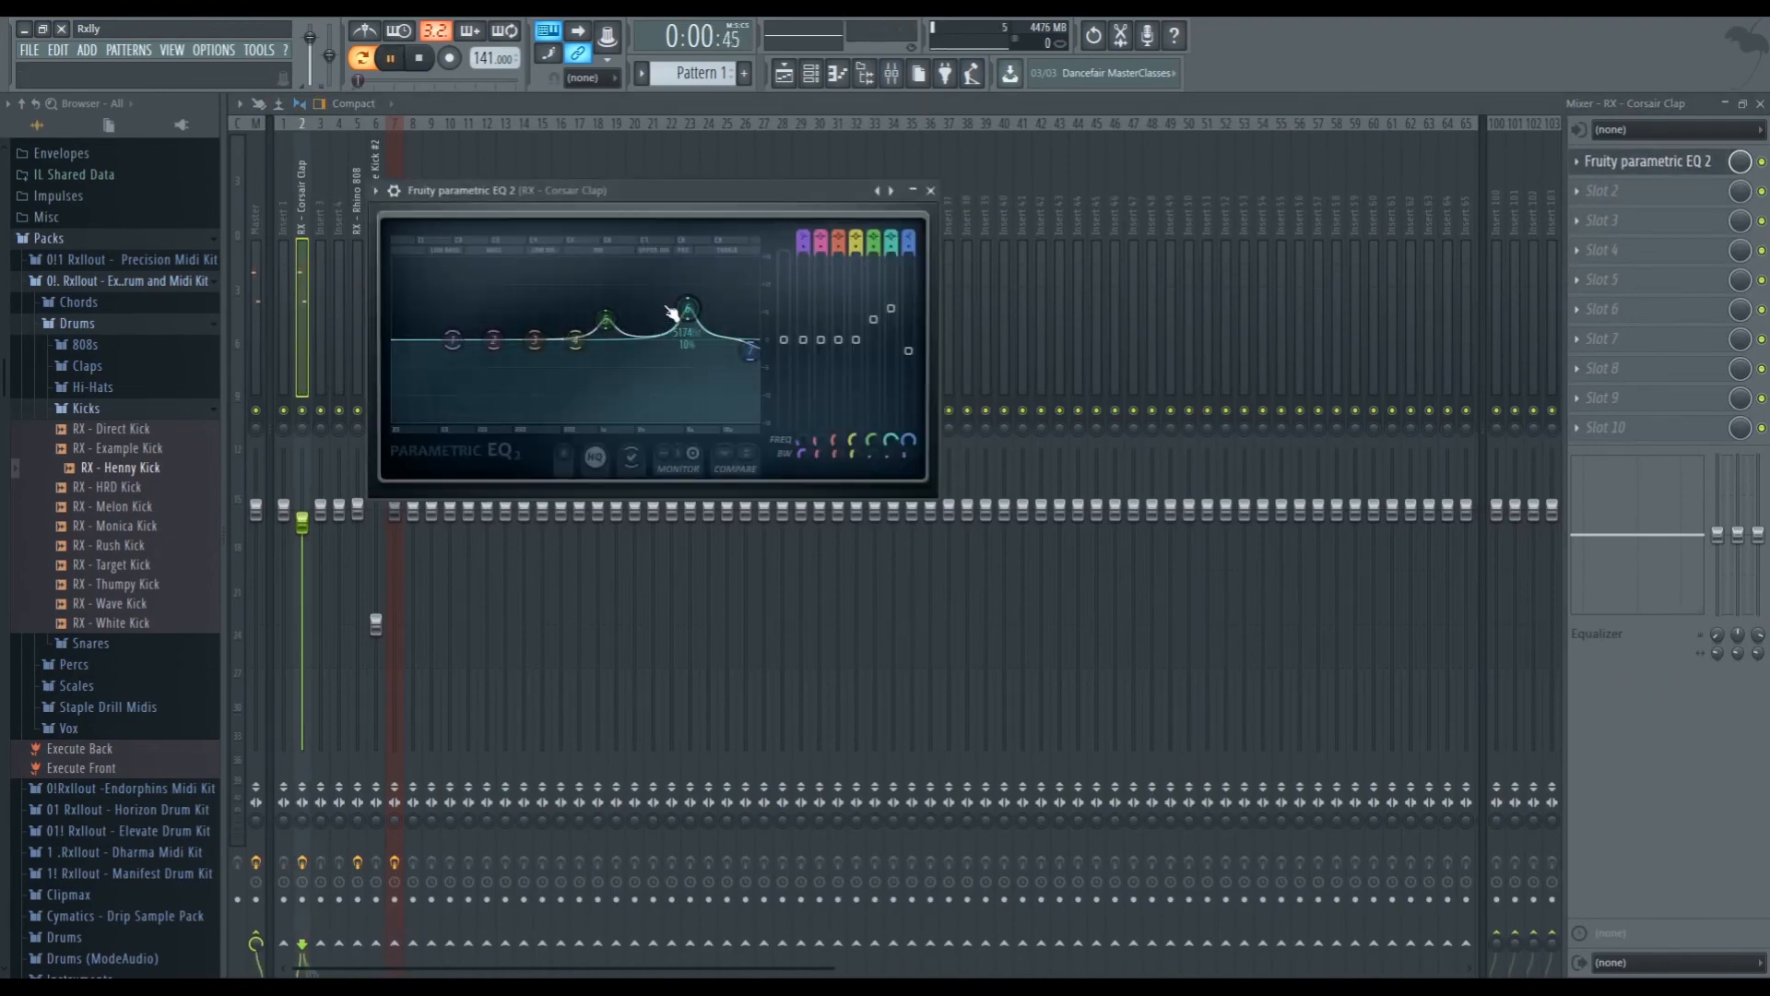
# Reset the clap EQ's band 6, pull bands 5 and 7 into deep cuts, and narrow the band 5 dip
pyautogui.moveTo(674, 315); pyautogui.dragTo(638, 361)
pyautogui.keyDown('alt'); pyautogui.click(694, 333); pyautogui.keyUp('alt')
pyautogui.keyDown('alt'); pyautogui.click(611, 323); pyautogui.keyUp('alt')
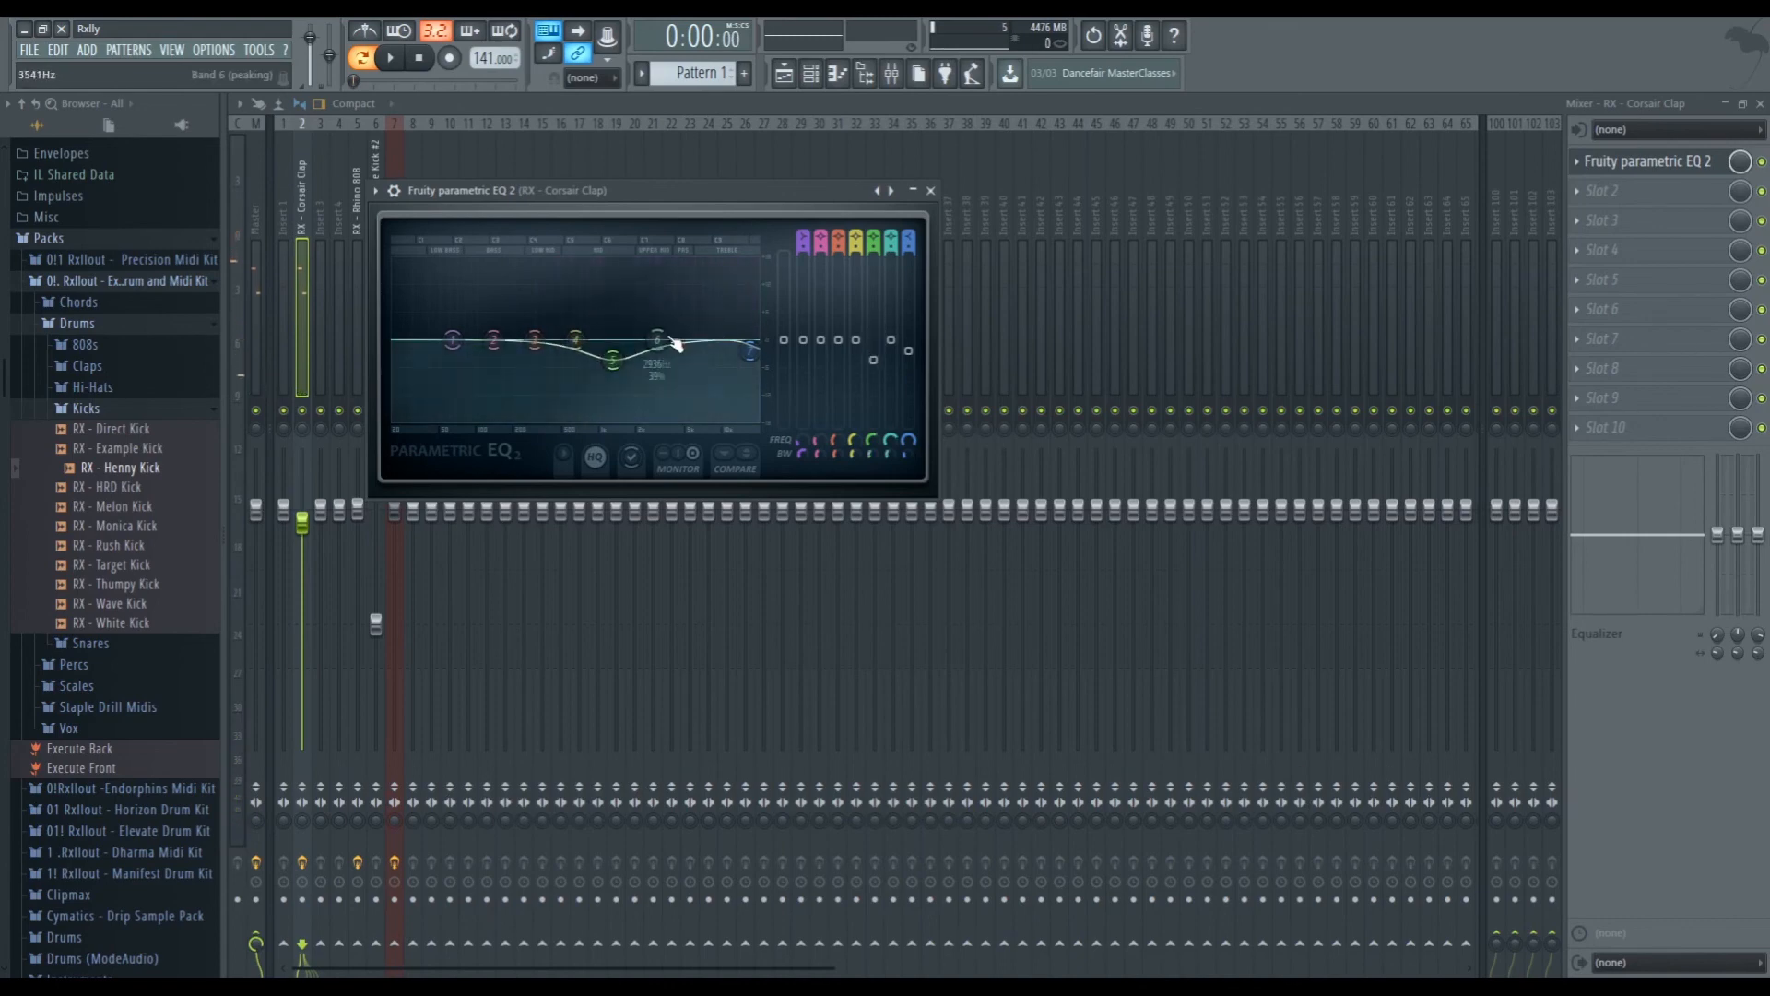
pyautogui.moveTo(748, 351); pyautogui.dragTo(616, 383)
pyautogui.press('space')
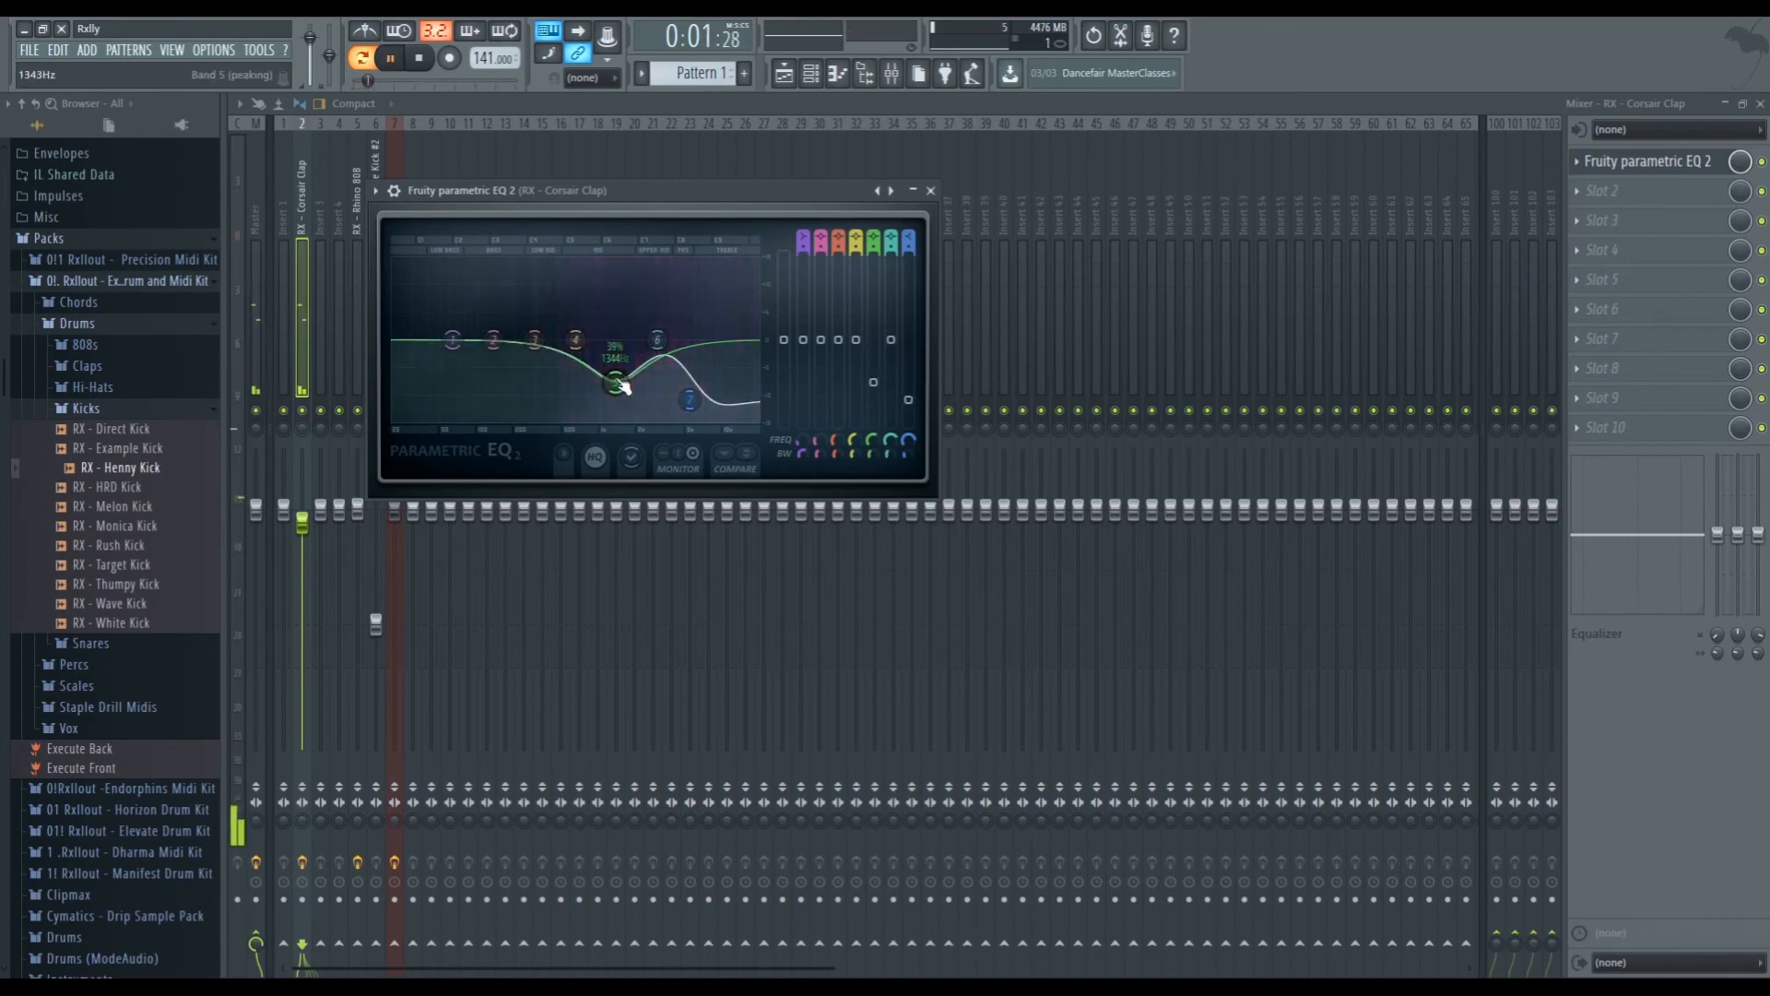
pyautogui.press('space')
pyautogui.scroll(-7, 629, 380)
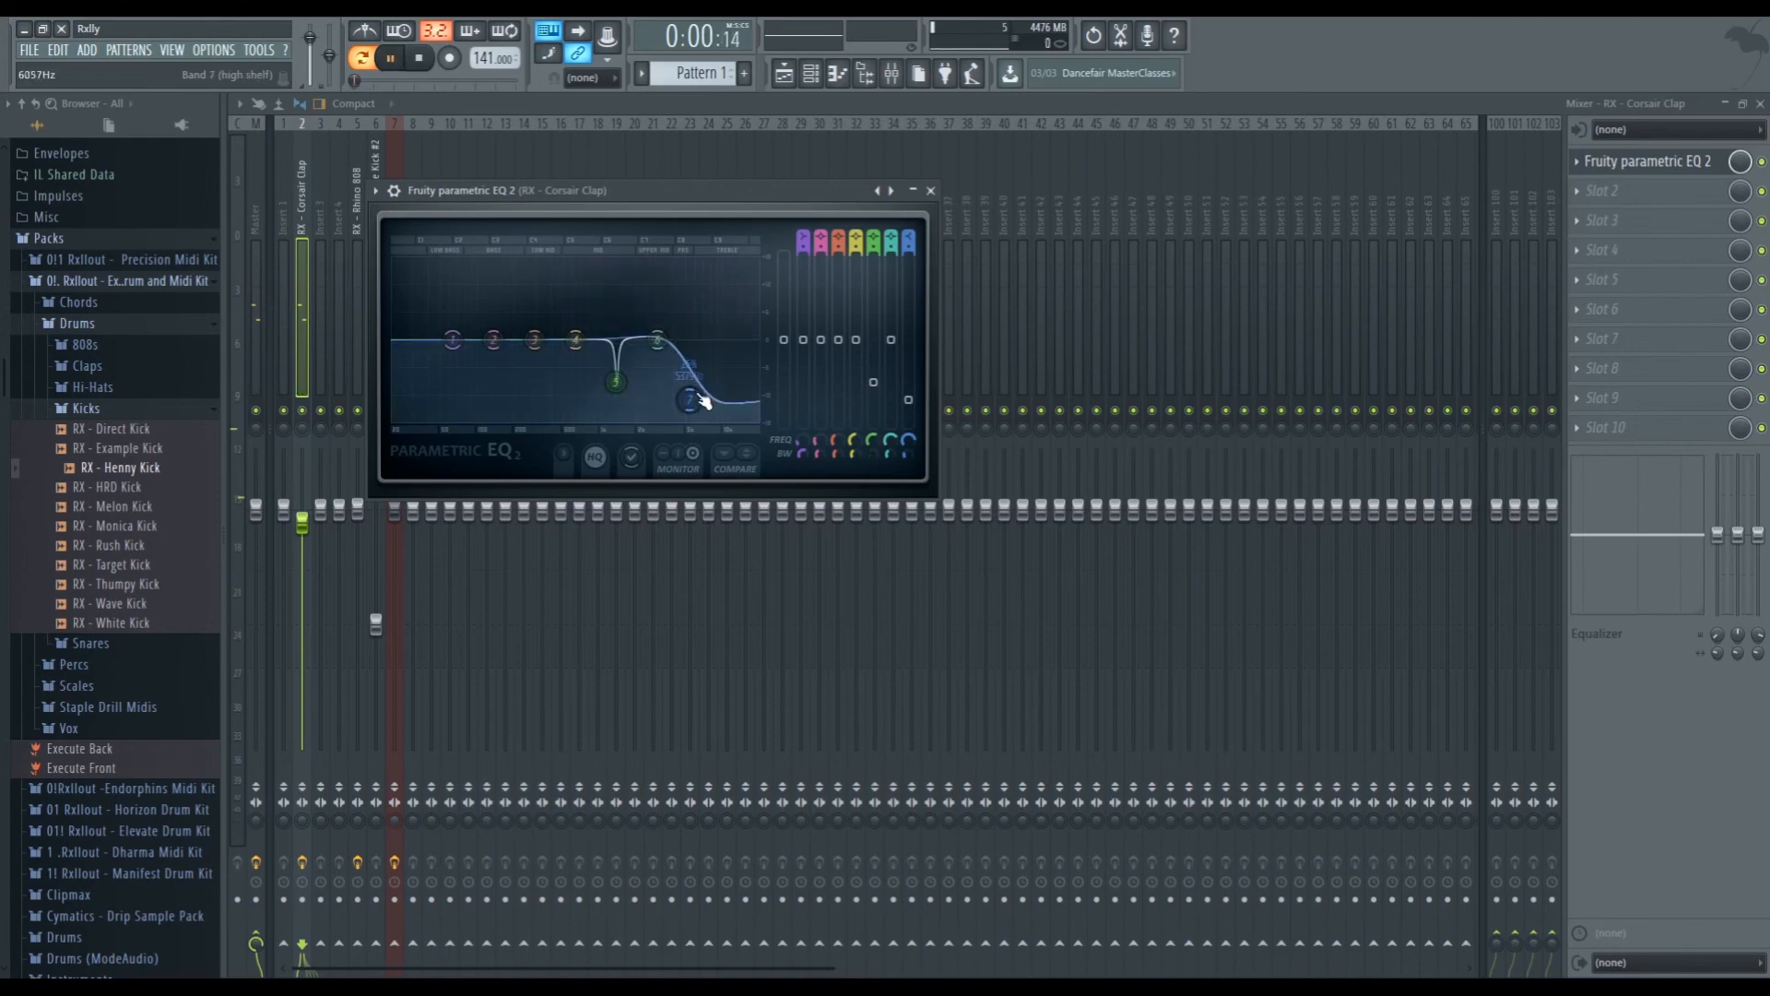
# Raise the clap EQ's band 5 into a midrange boost, widen its bandwidth and audition the result
pyautogui.press('space')
pyautogui.moveTo(692, 398); pyautogui.dragTo(606, 299)
pyautogui.moveTo(609, 304); pyautogui.dragTo(612, 308)
pyautogui.scroll(3, 618, 308)
pyautogui.press('space')
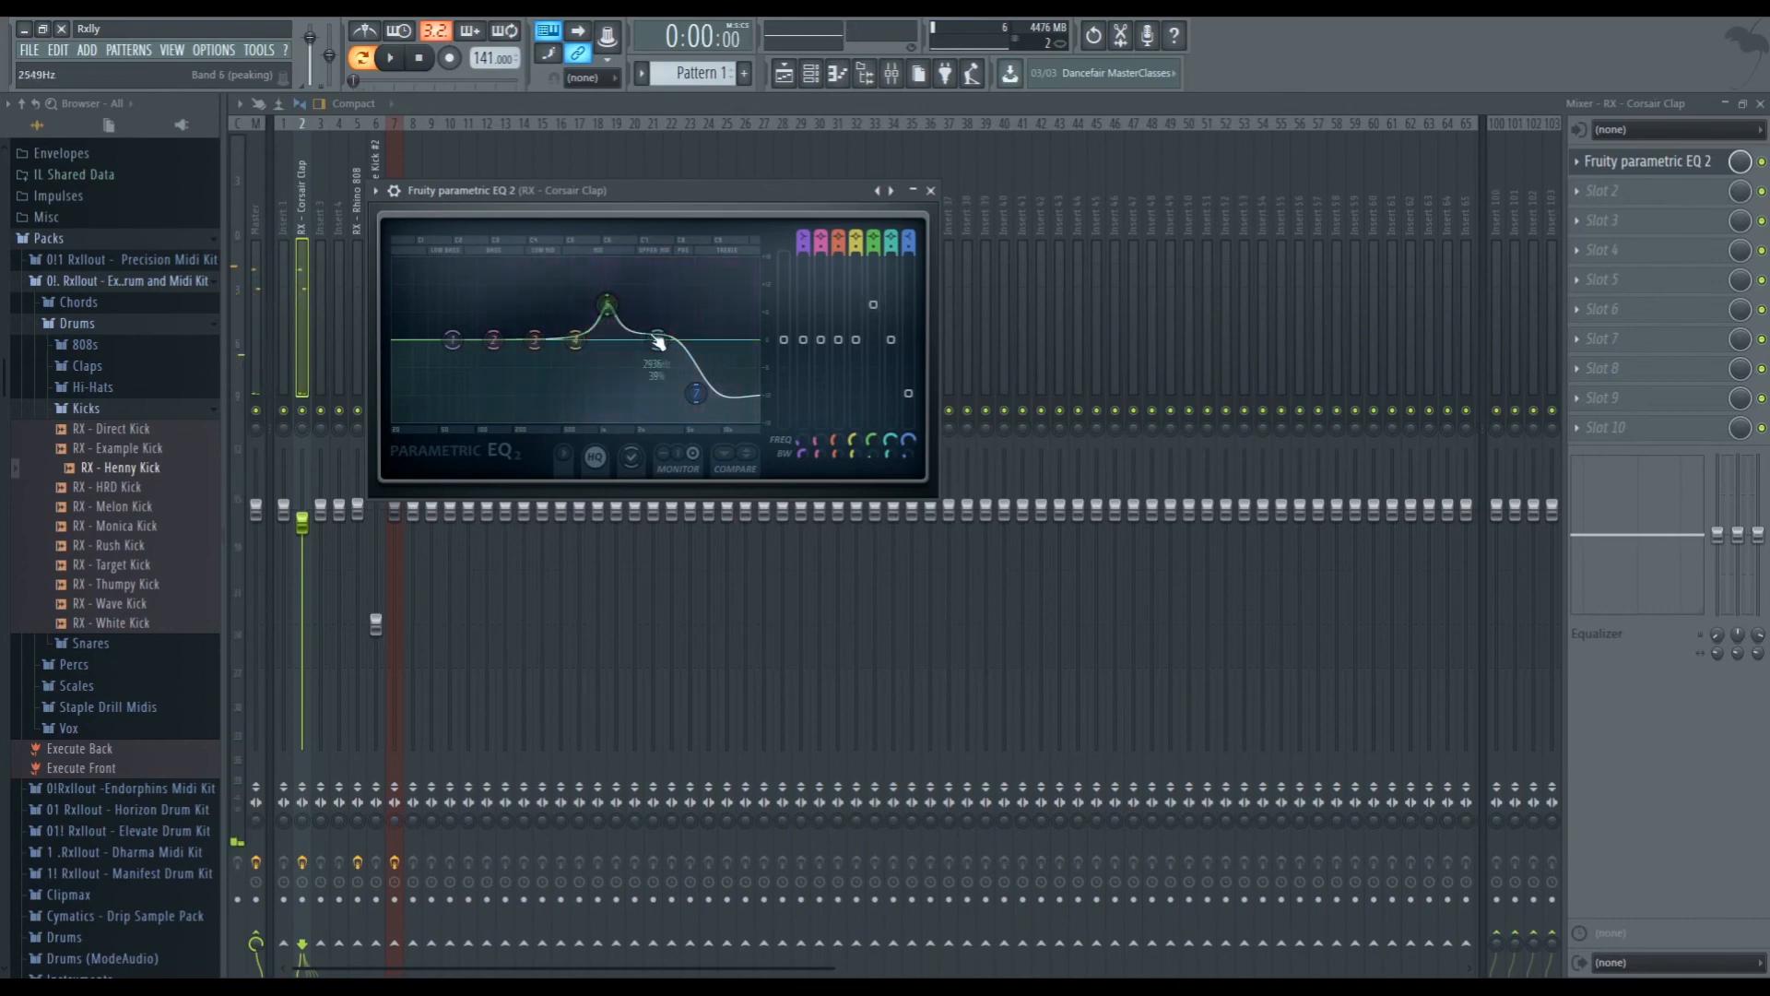
# Bring the clap EQ's band 7 back to just below zero and add a narrowed treble boost with band 6
pyautogui.moveTo(698, 395); pyautogui.dragTo(716, 348)
pyautogui.moveTo(661, 340); pyautogui.dragTo(679, 301)
pyautogui.scroll(-8, 682, 324)
pyautogui.press('space')
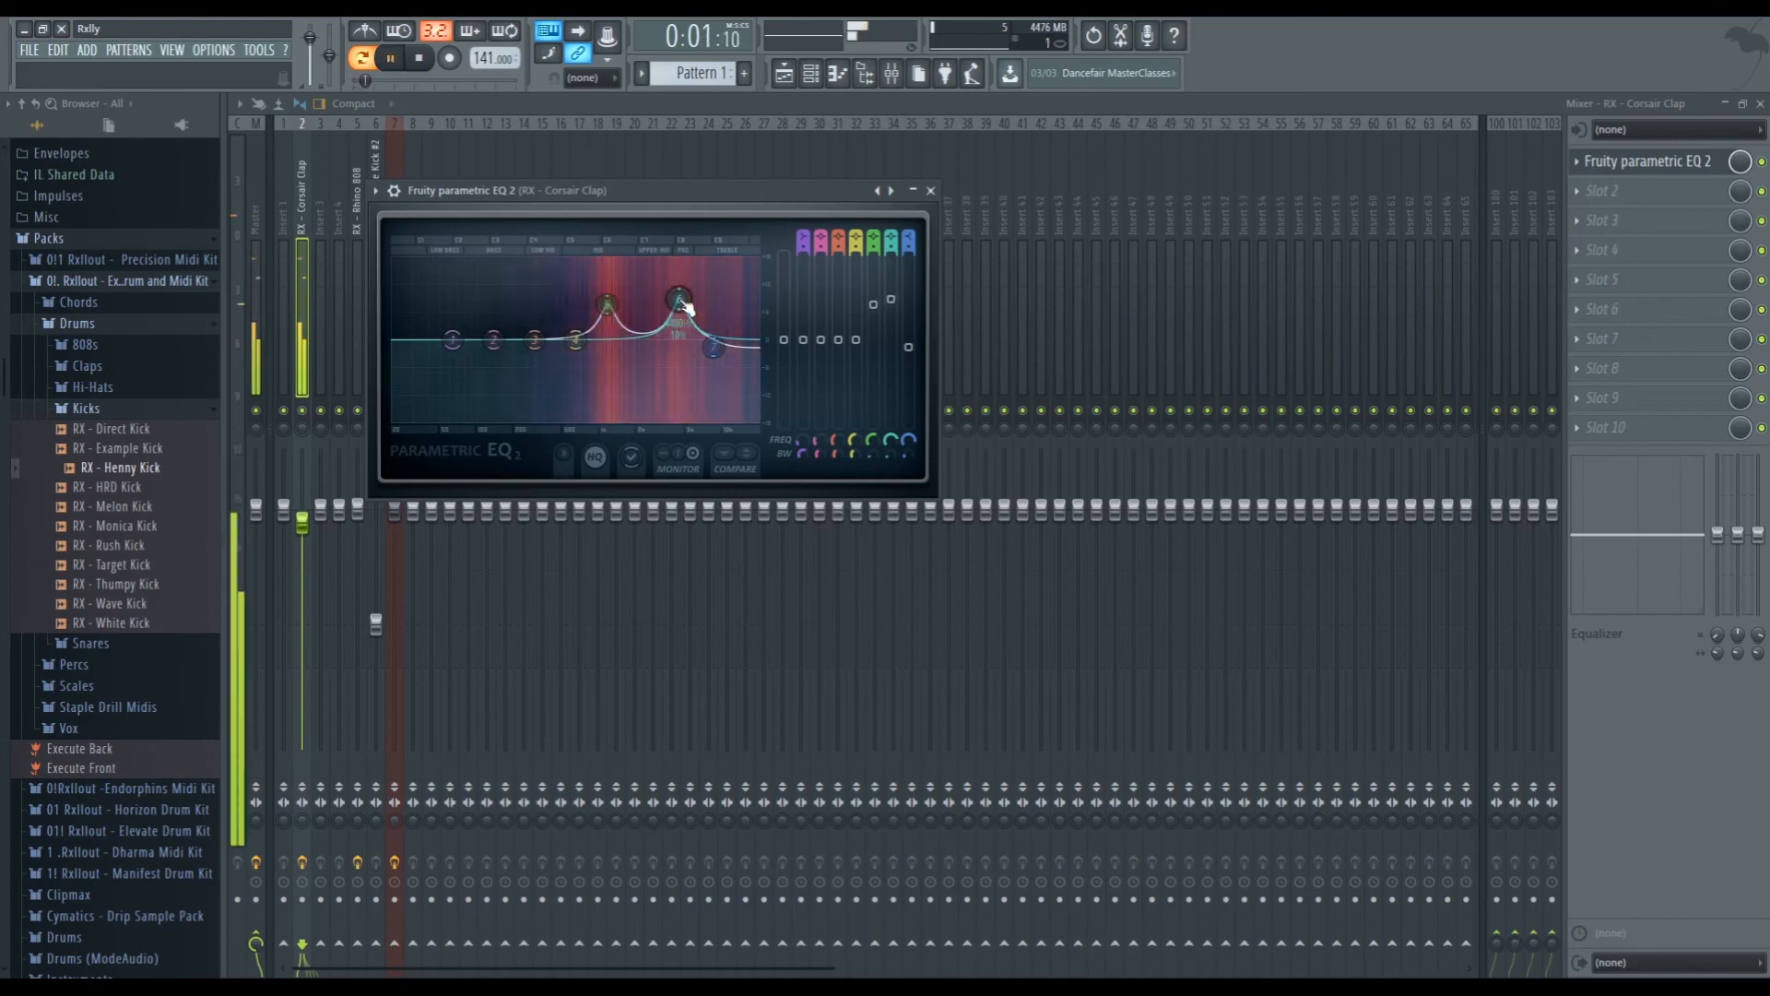
# Shift the clap EQ's band 5 slightly higher in frequency with a smaller boost and fine-tune the band 6 peak
pyautogui.press('space')
pyautogui.moveTo(680, 299); pyautogui.dragTo(620, 315)
pyautogui.press('space')
pyautogui.press('space')
pyautogui.moveTo(680, 291); pyautogui.dragTo(679, 300)
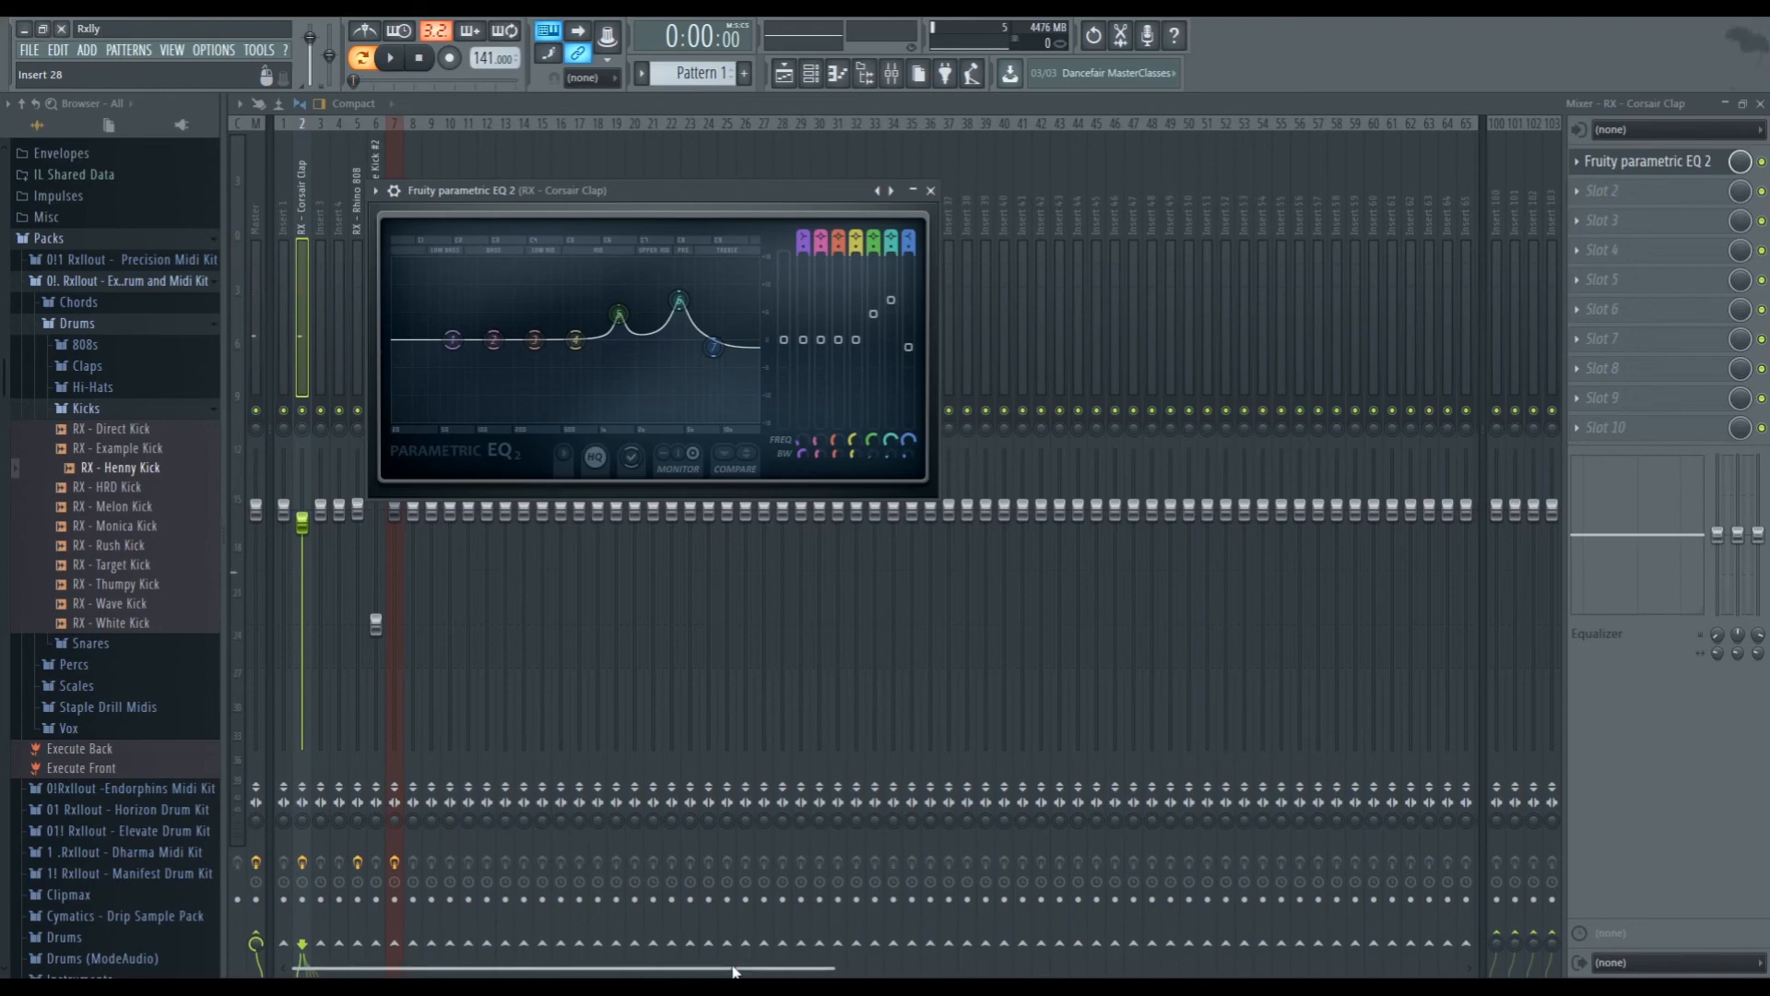
# Close the EQ, mixer, Purity, stereo and piano roll windows, and separate the Corsair Clap settings from the Channel rack
pyautogui.click(931, 190)
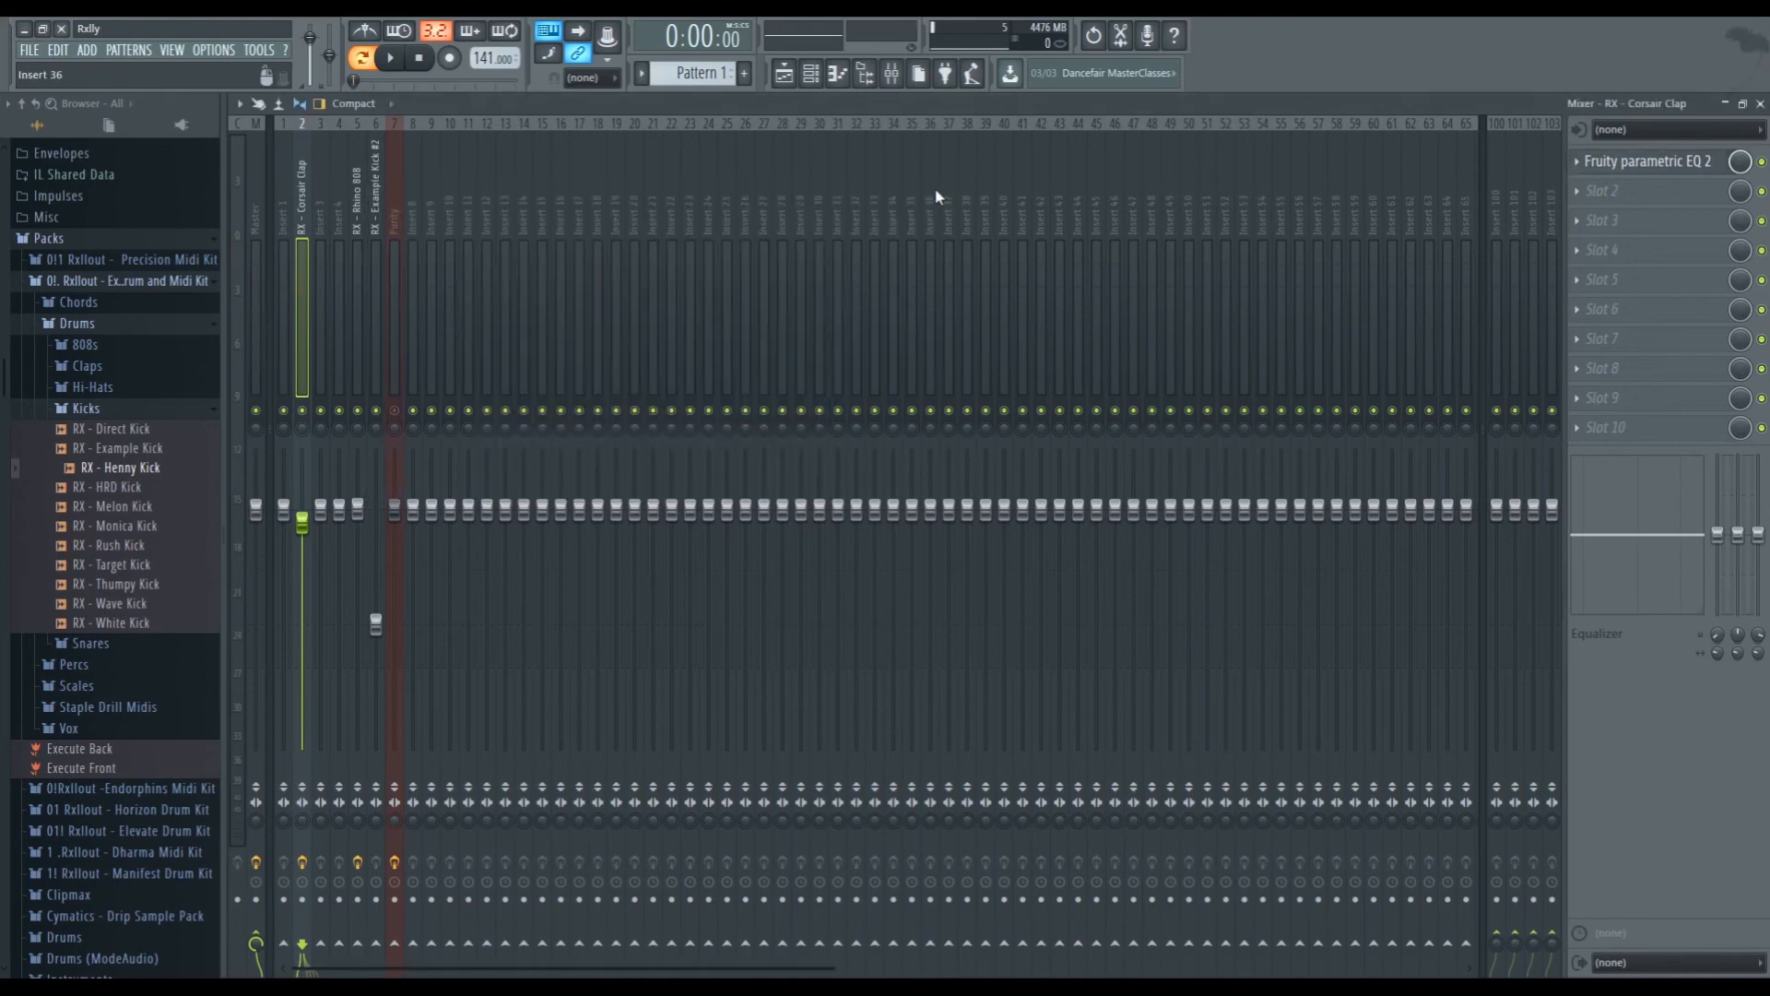
pyautogui.click(1760, 105)
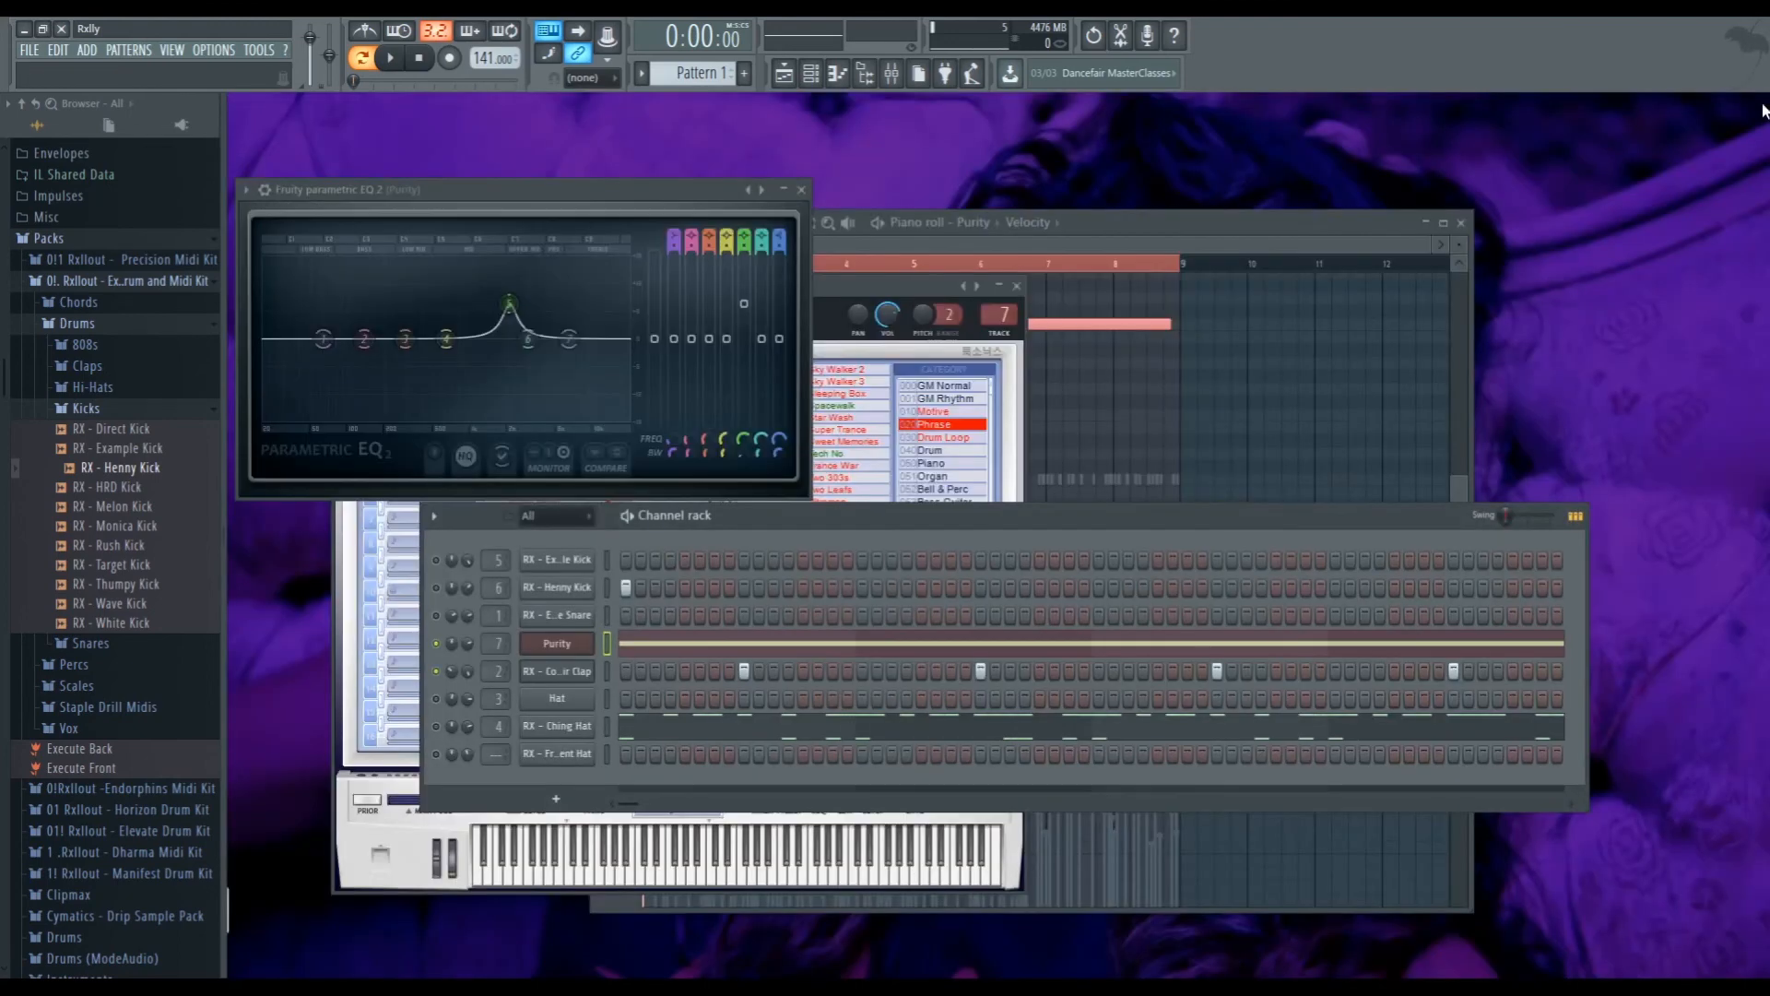
pyautogui.click(1017, 285)
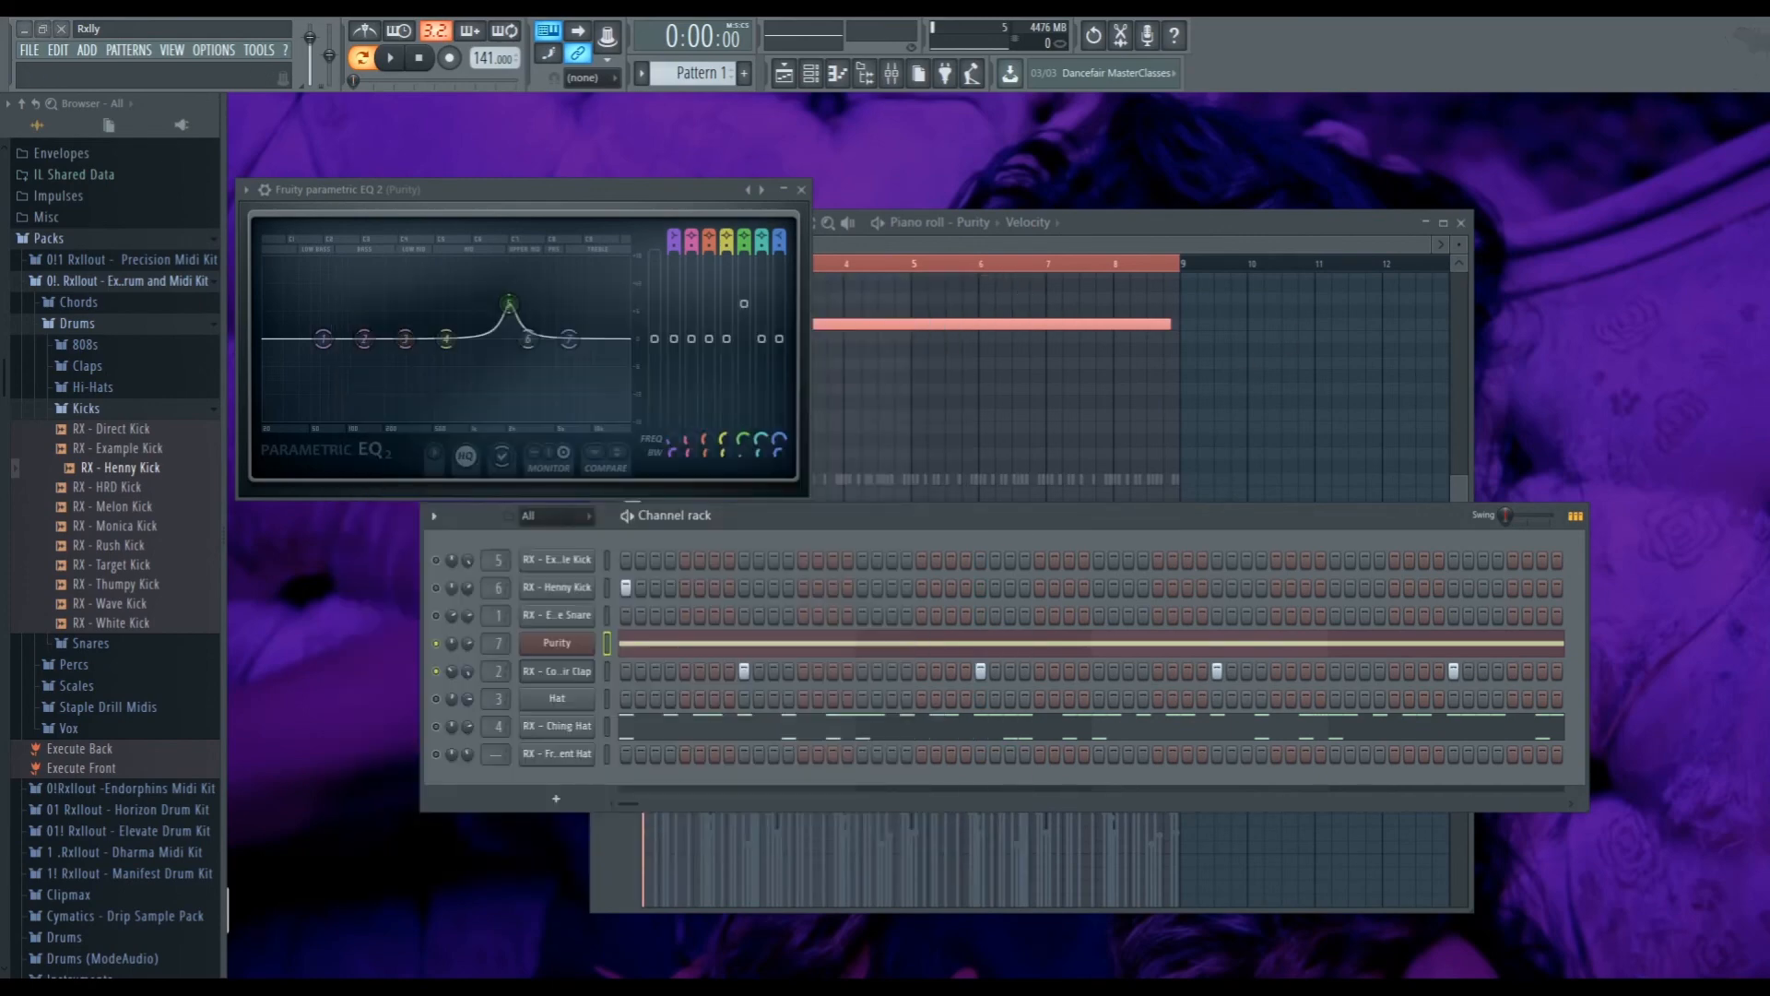
pyautogui.click(801, 190)
pyautogui.moveTo(549, 296); pyautogui.dragTo(482, 108)
pyautogui.click(595, 104)
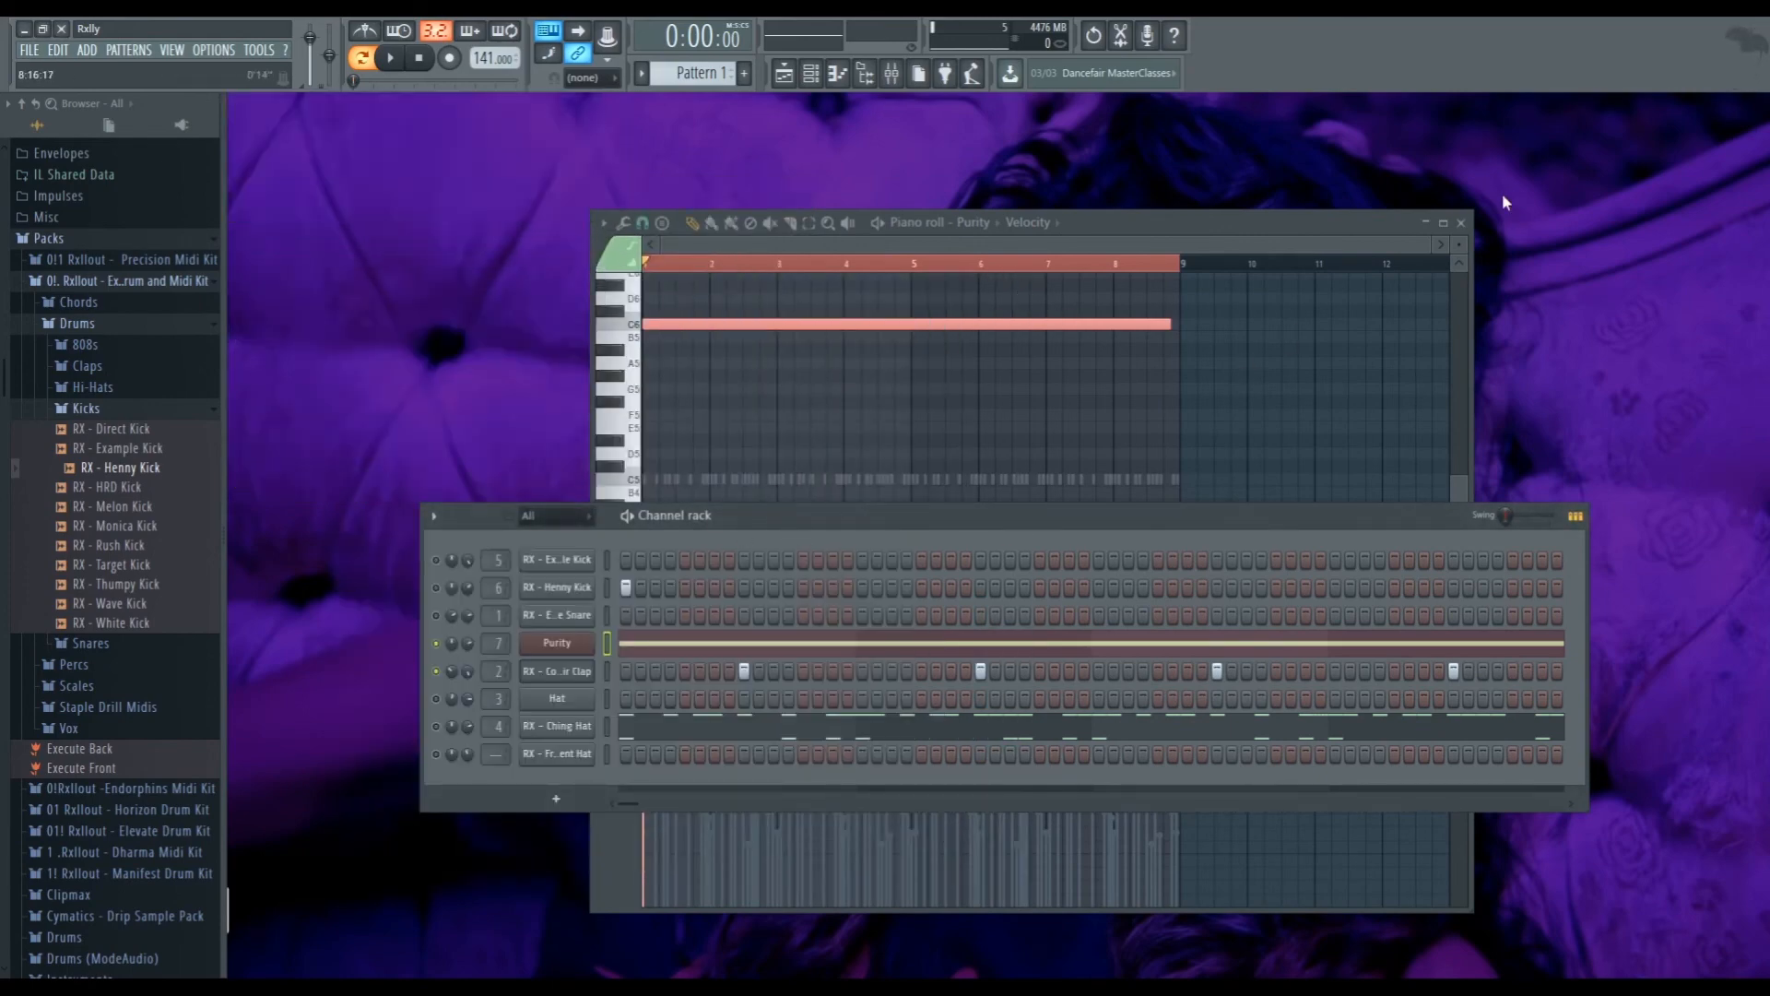
pyautogui.click(1461, 222)
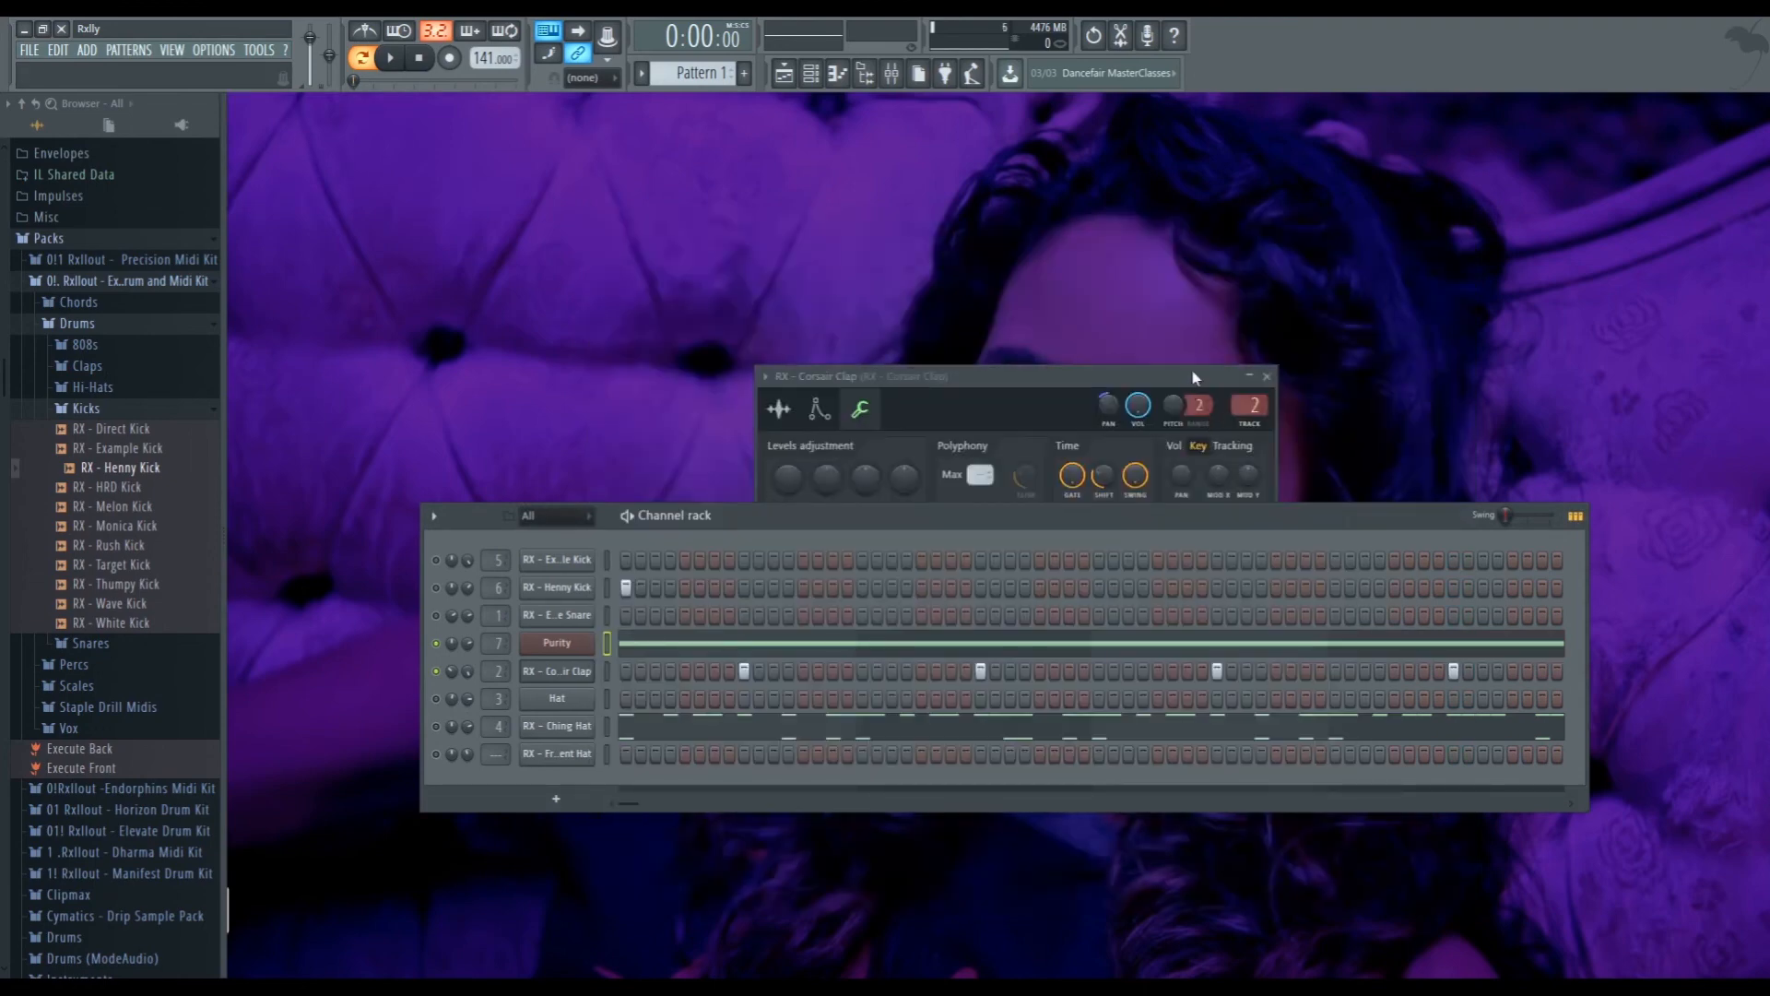
pyautogui.moveTo(1191, 376); pyautogui.dragTo(671, 104)
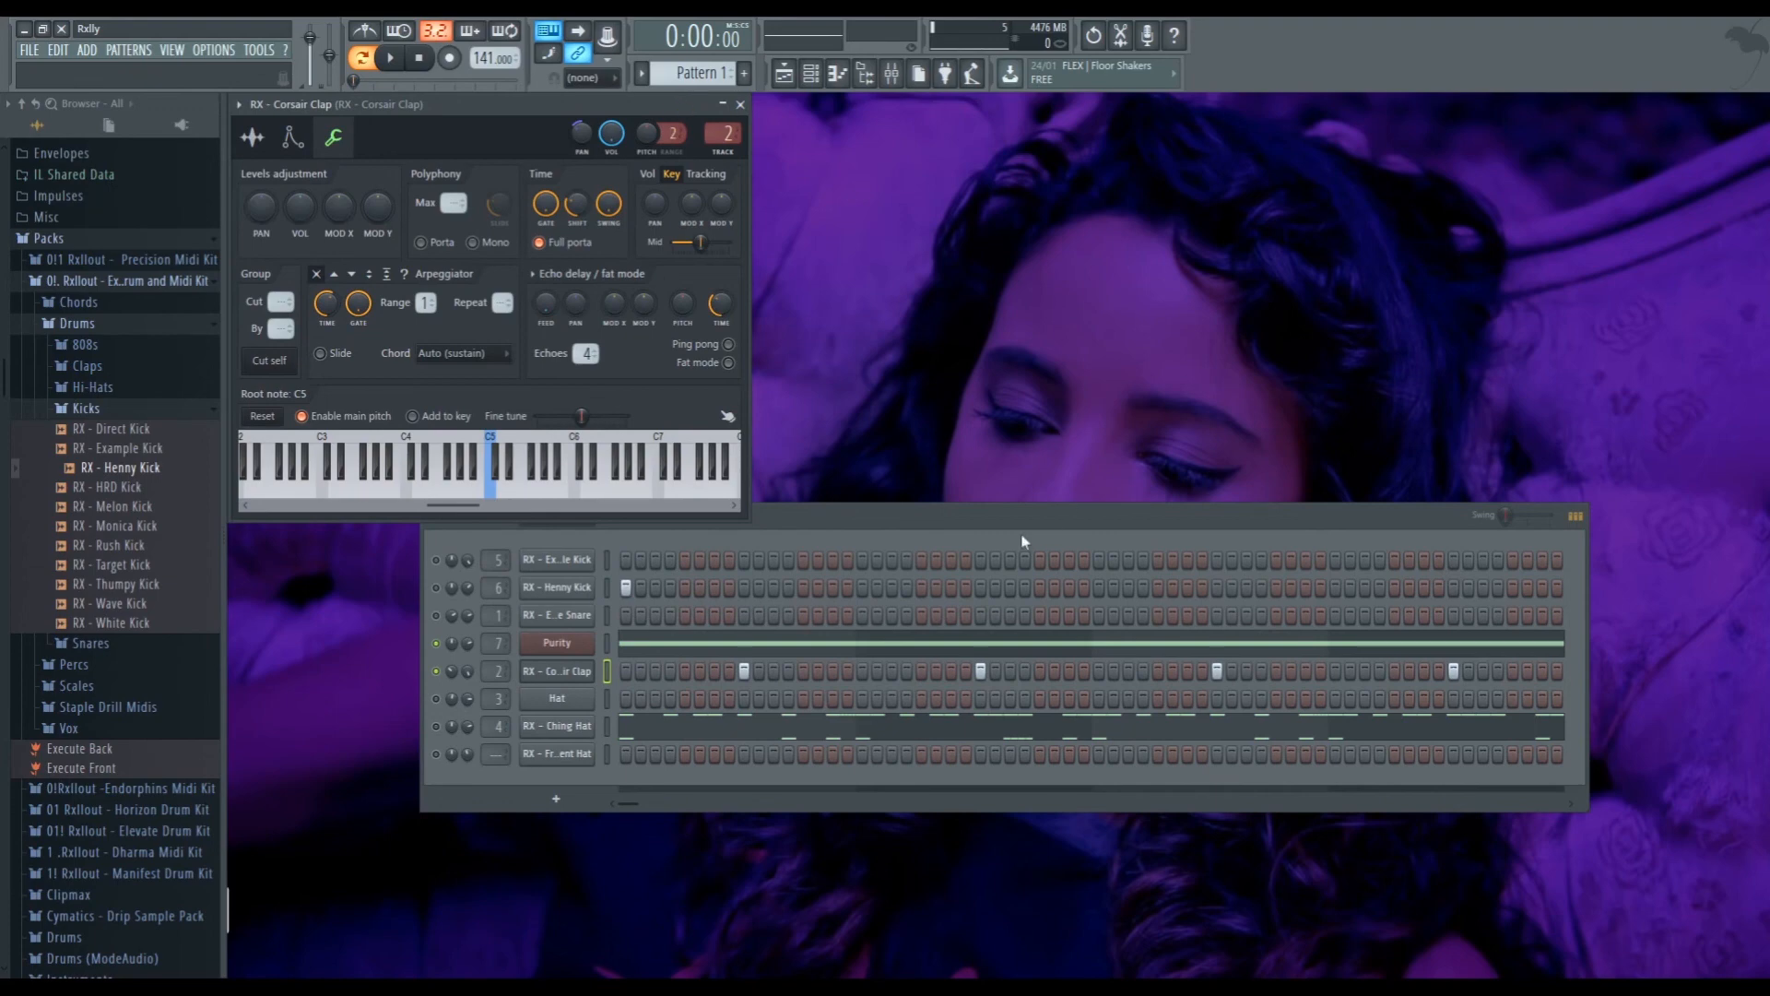
pyautogui.moveTo(1020, 508); pyautogui.dragTo(1018, 571)
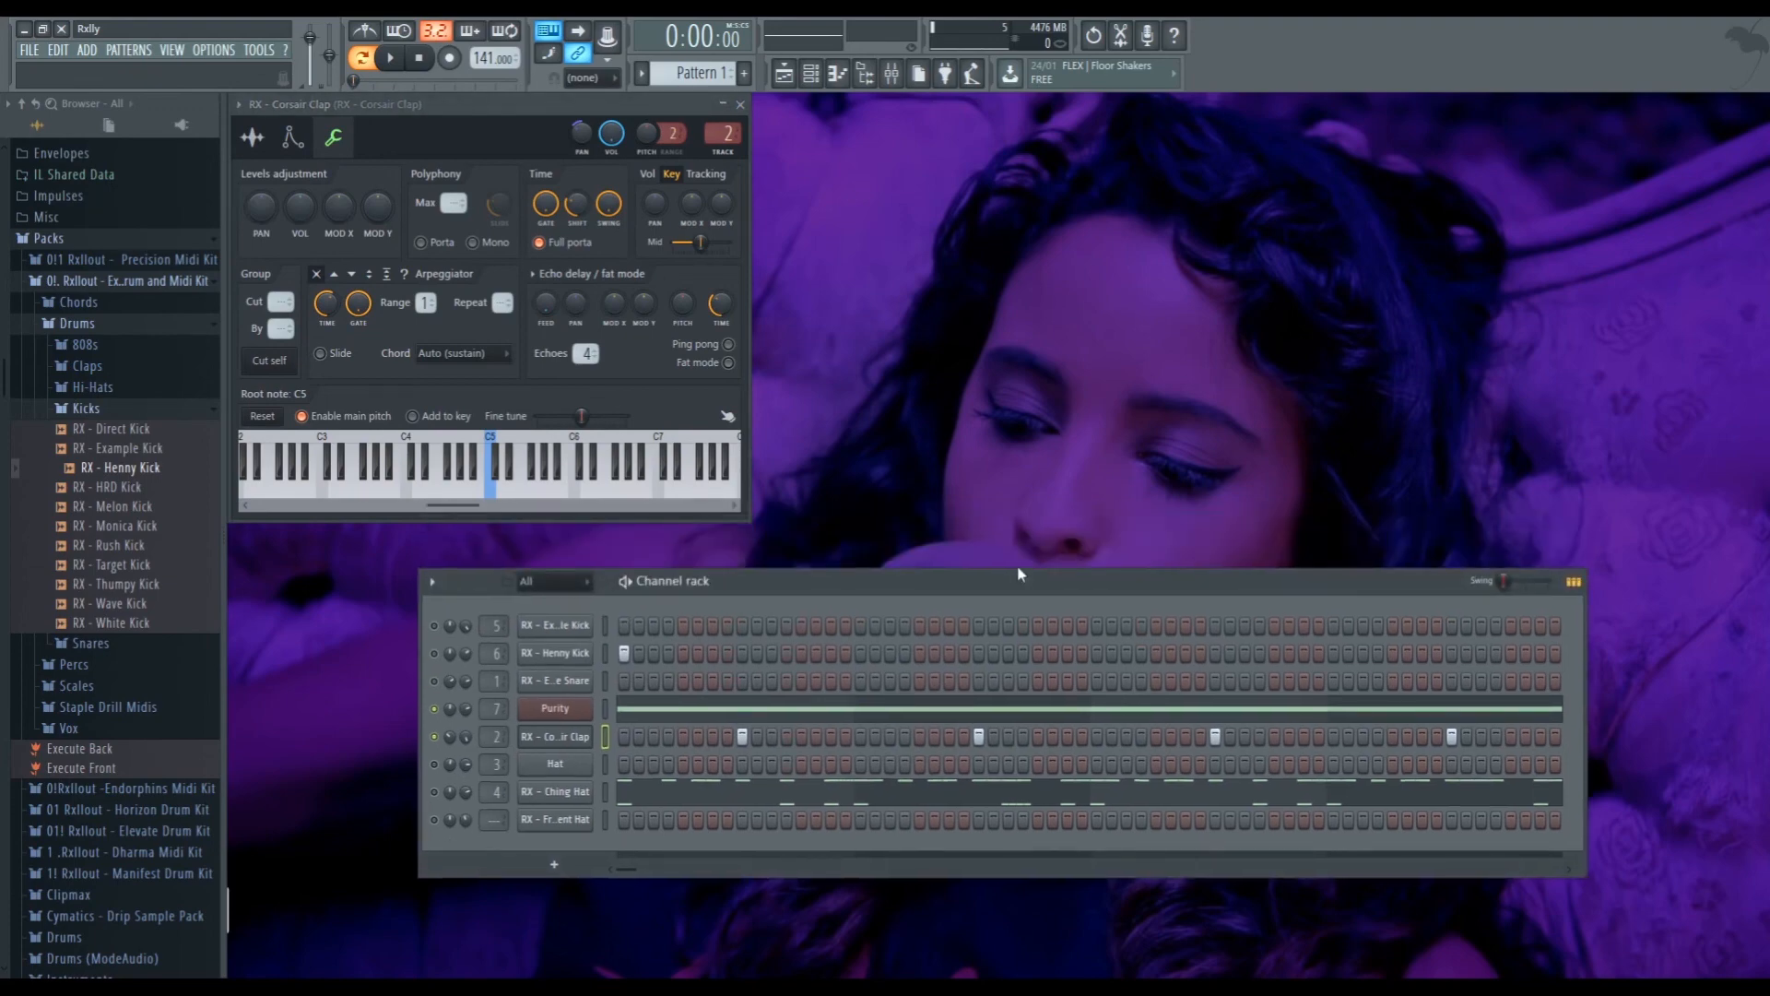